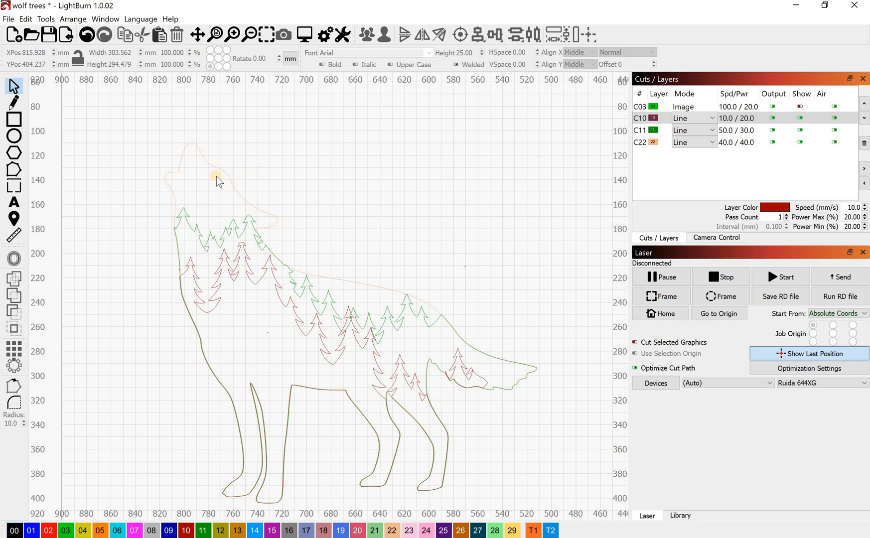
# Examine the individual layers of the layered wolf design: the outer outline, the green tree layer and the red tree layer
pyautogui.click(220, 170)
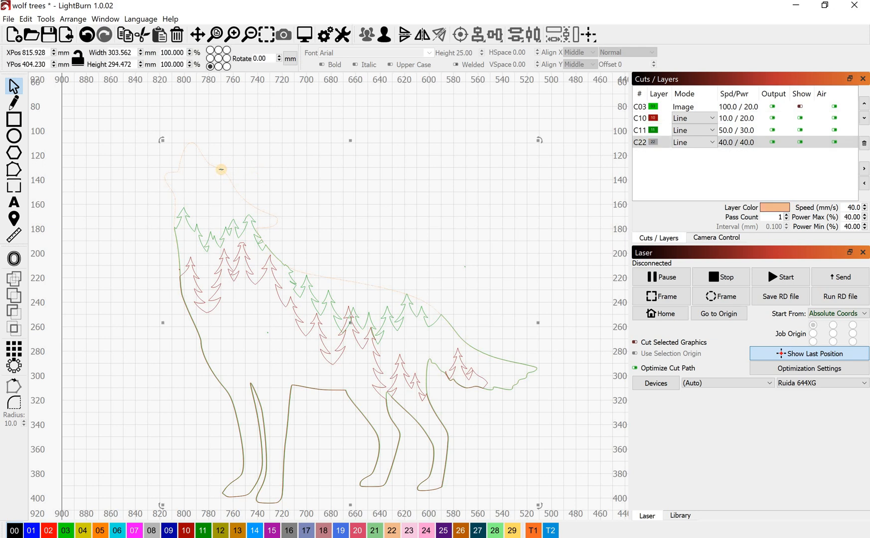
pyautogui.click(198, 230)
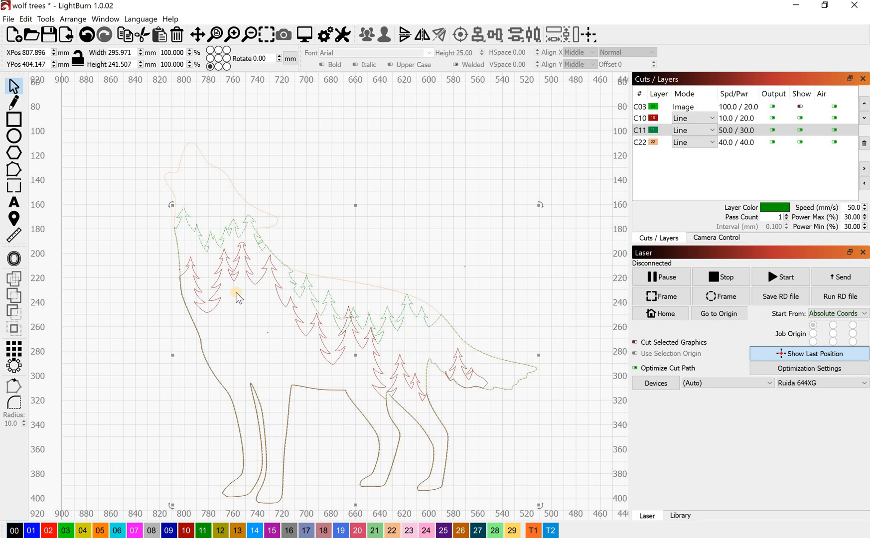
pyautogui.click(215, 287)
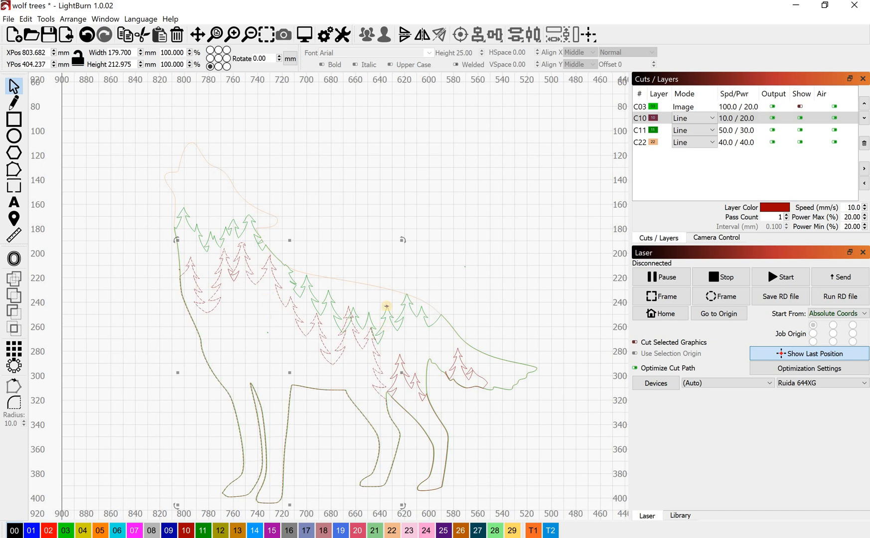
pyautogui.click(368, 239)
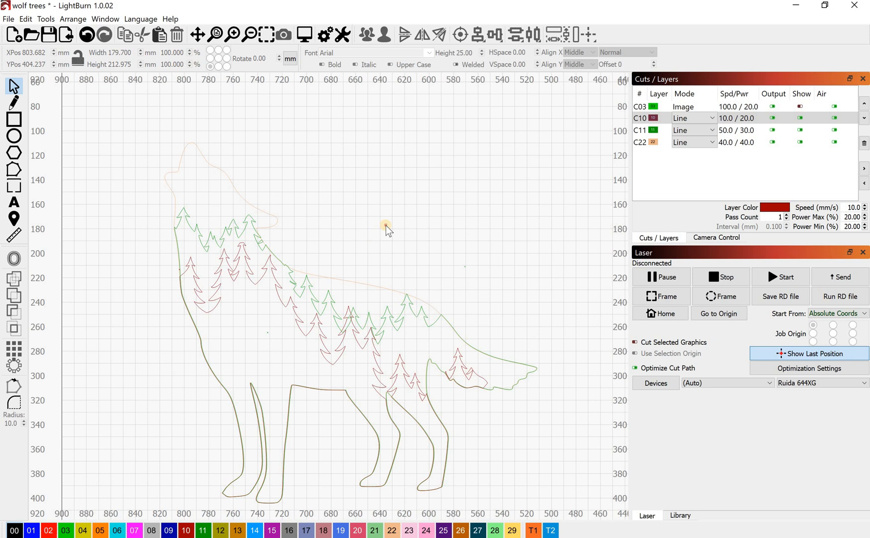
# Delete all the wolf outline and tree shapes from the workspace
pyautogui.scroll(-2, 359, 301)
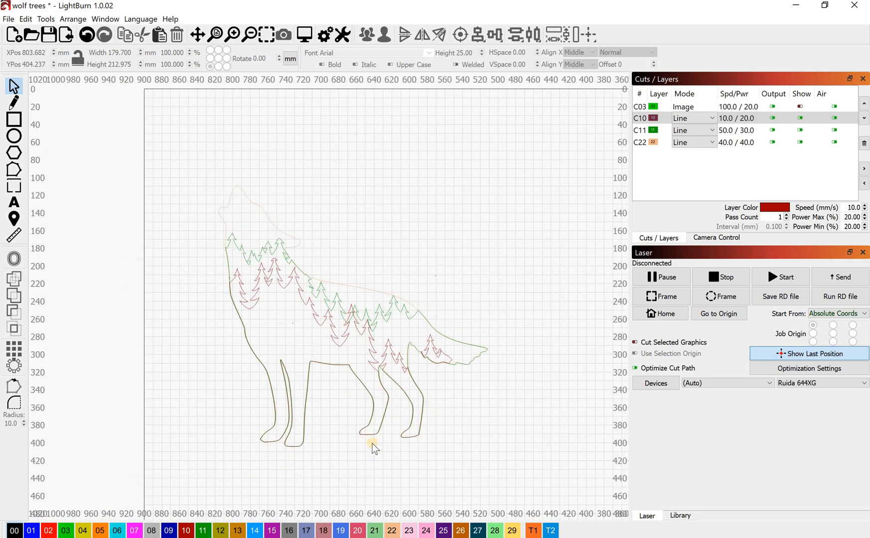
pyautogui.scroll(2, 341, 364)
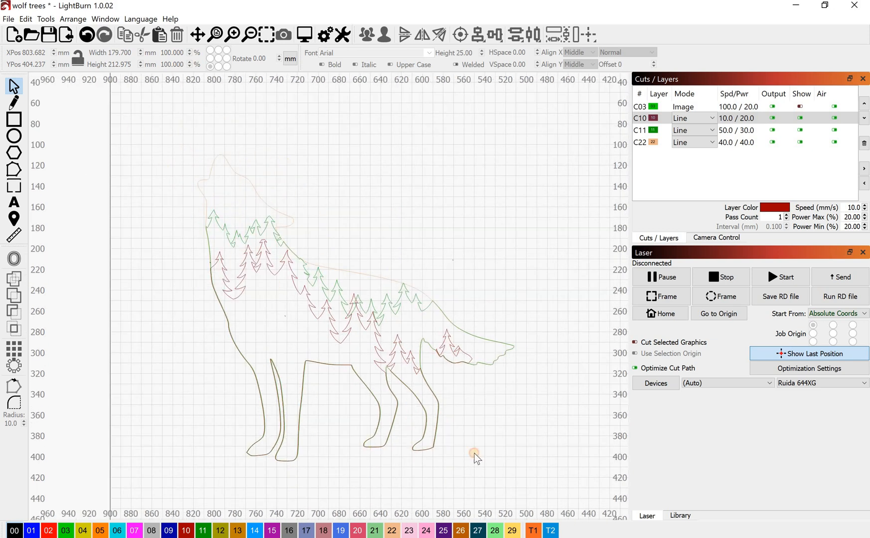
pyautogui.moveTo(475, 453)
pyautogui.mouseDown()
pyautogui.moveTo(600, 530)
pyautogui.moveTo(575, 459)
pyautogui.moveTo(595, 467)
pyautogui.mouseUp()
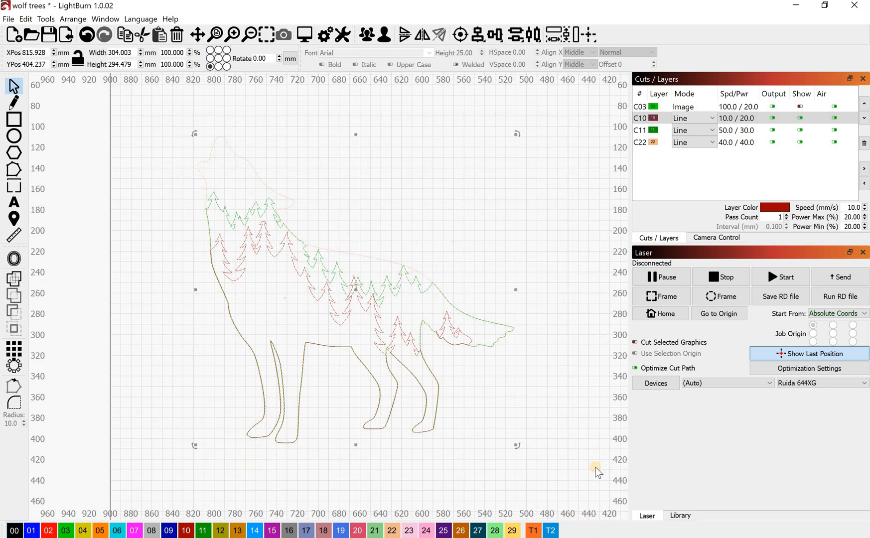
pyautogui.press('Delete')
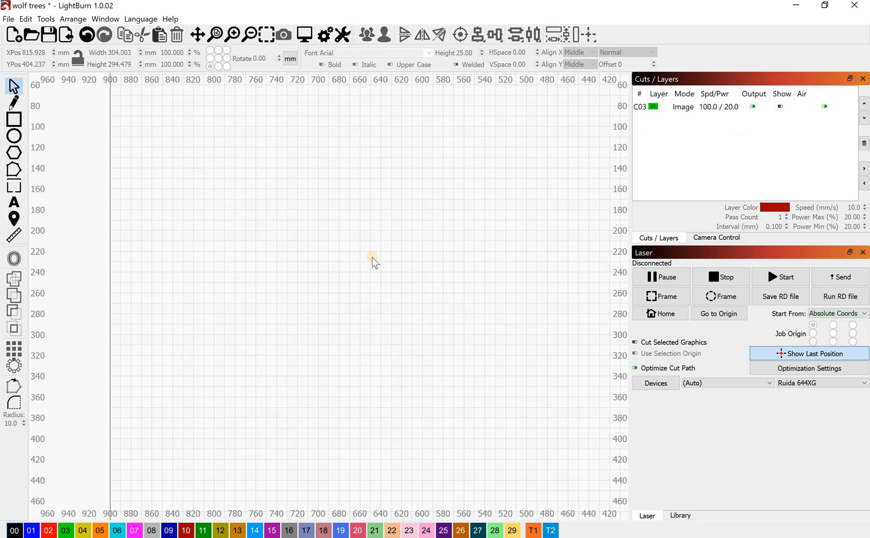
# Import the wolf.svg outline from the animals wolf folder
pyautogui.scroll(-3, 362, 244)
pyautogui.scroll(-4, 386, 318)
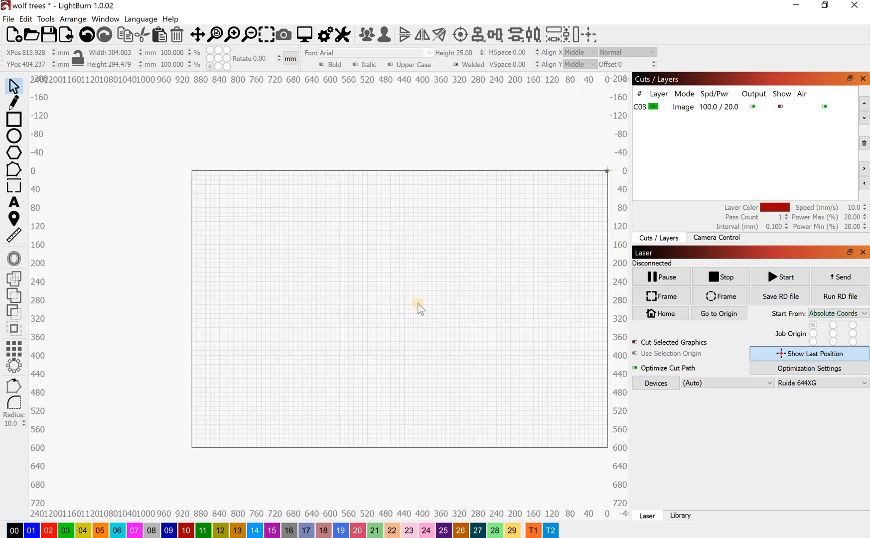
pyautogui.click(8, 19)
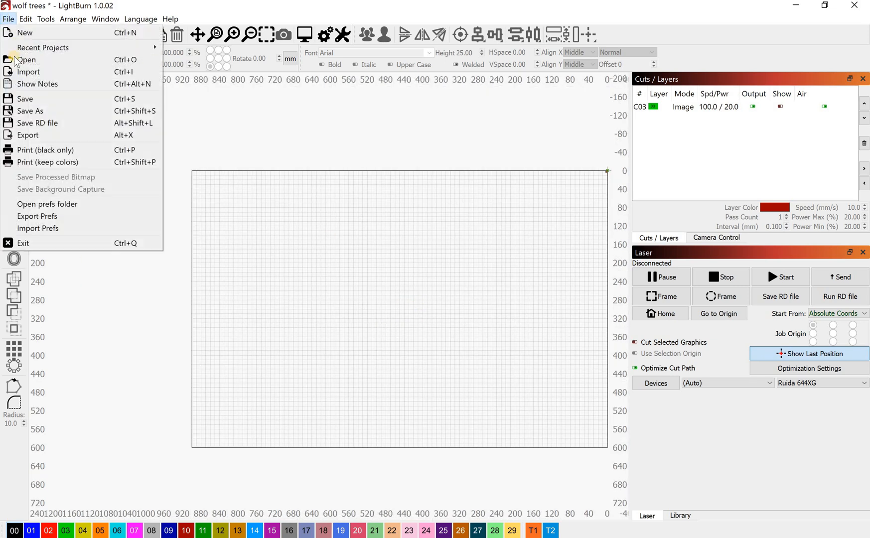
pyautogui.click(193, 134)
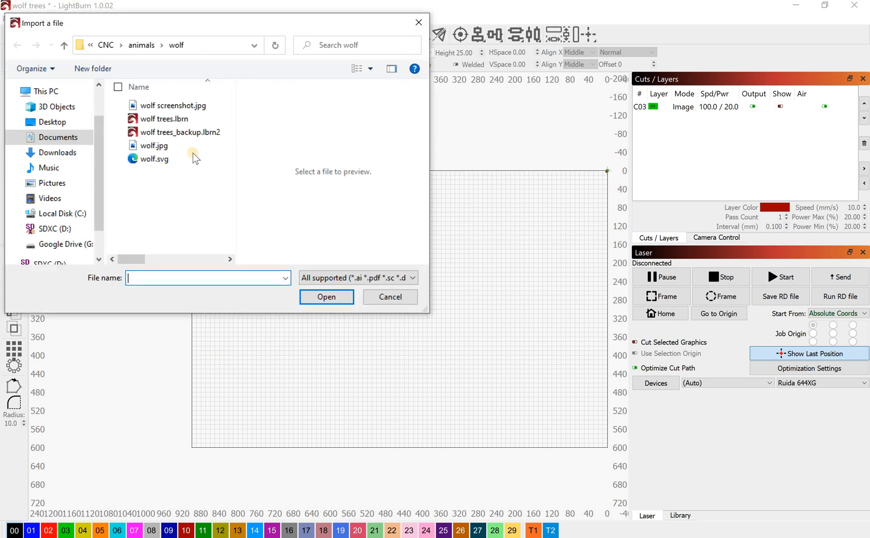
pyautogui.click(153, 160)
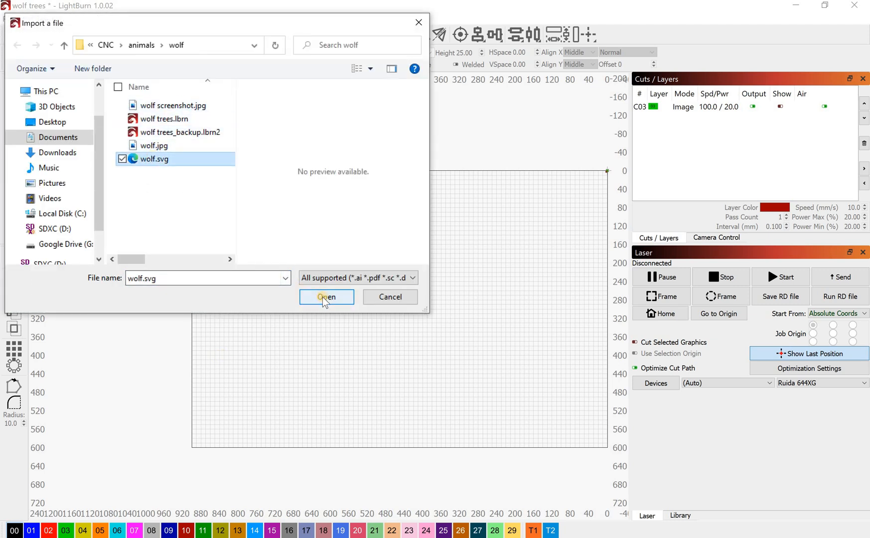
pyautogui.click(322, 297)
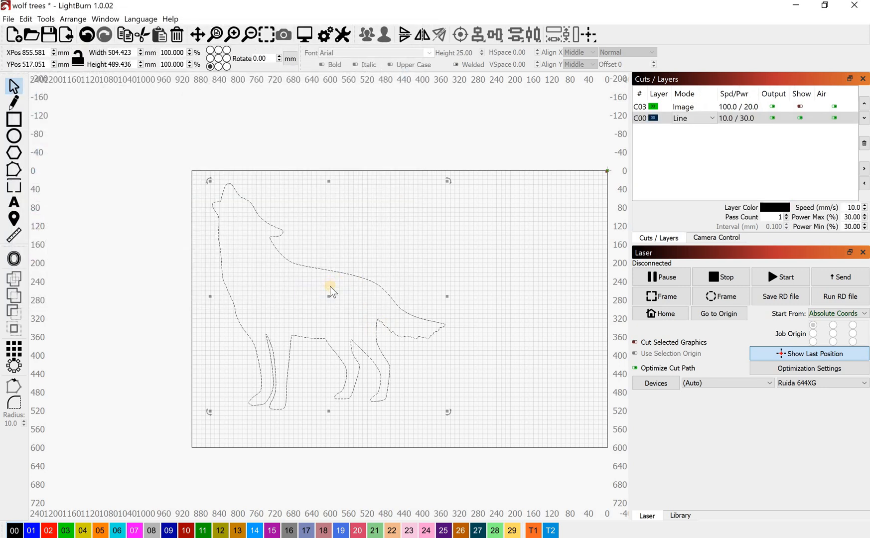
# Scale the wolf outline down to about 399 by 387 mm and place it near the middle of the work area
pyautogui.moveTo(326, 295); pyautogui.dragTo(383, 300)
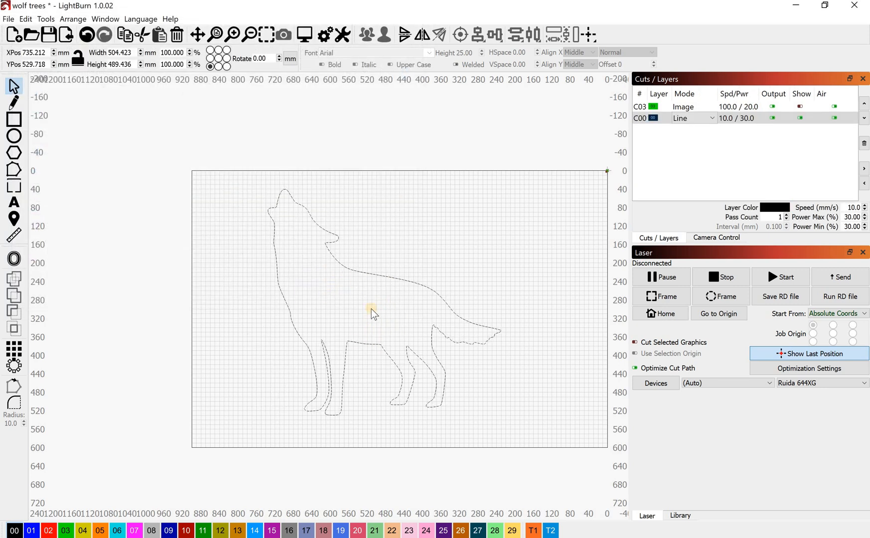
pyautogui.moveTo(261, 190); pyautogui.dragTo(313, 247)
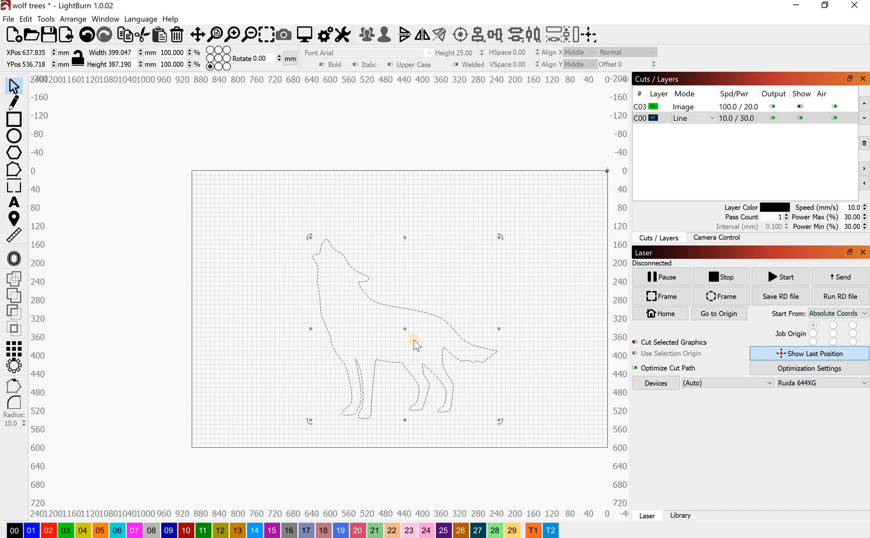
pyautogui.moveTo(405, 330); pyautogui.dragTo(383, 301)
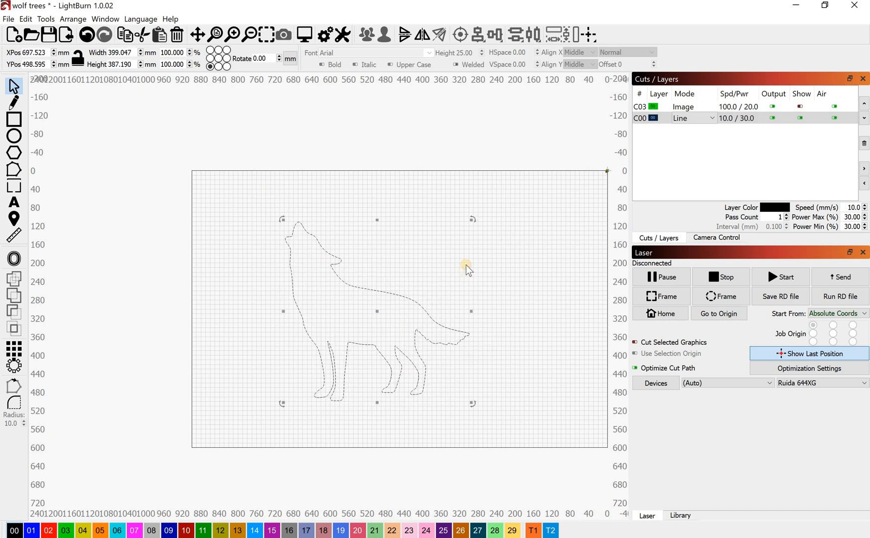
pyautogui.click(388, 198)
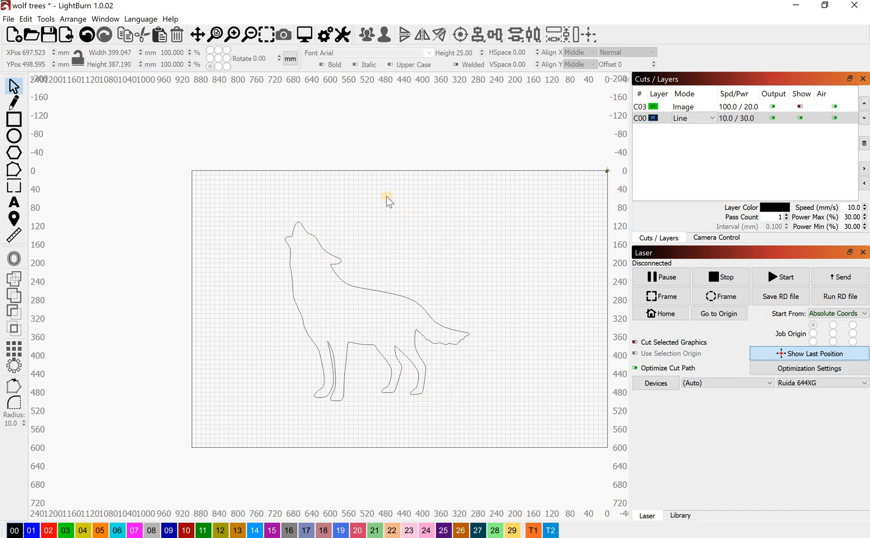
# Start another import and browse to the bear mountain folder within the CNC folder's stock images
pyautogui.click(9, 19)
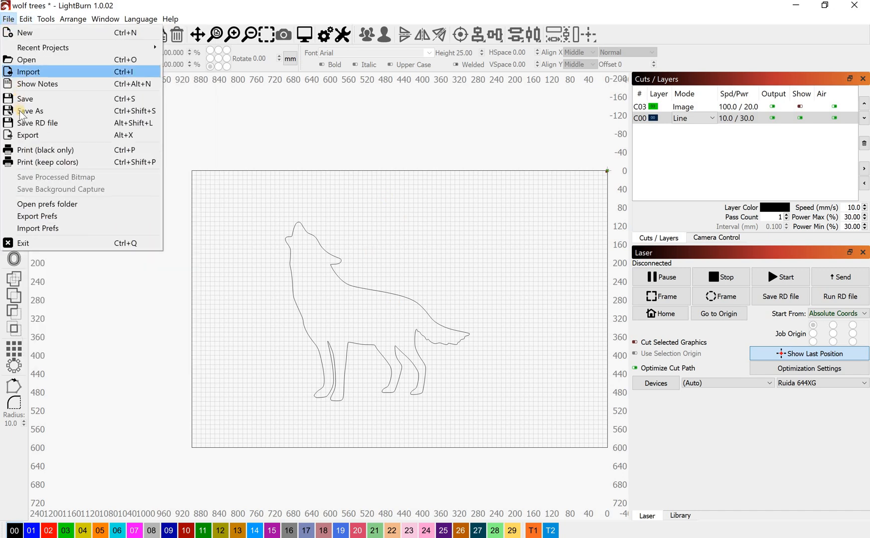
pyautogui.click(22, 72)
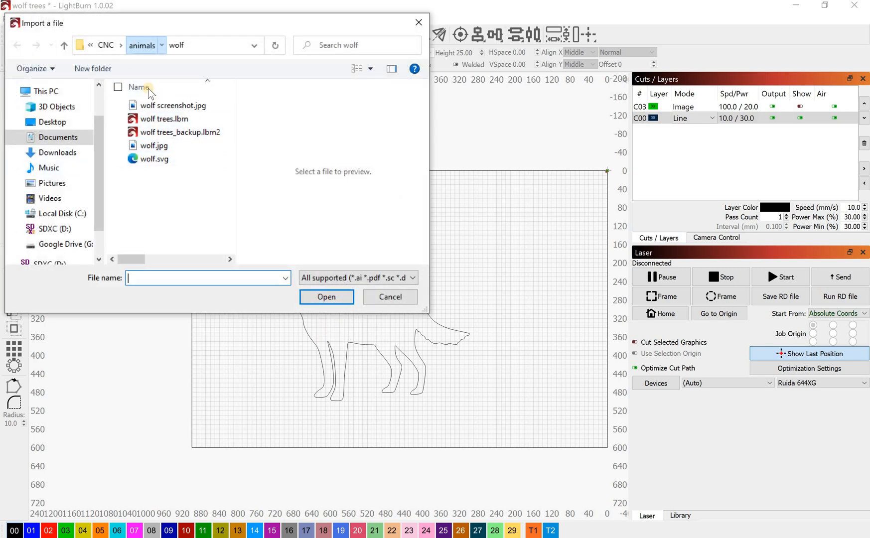
pyautogui.scroll(-1, 177, 215)
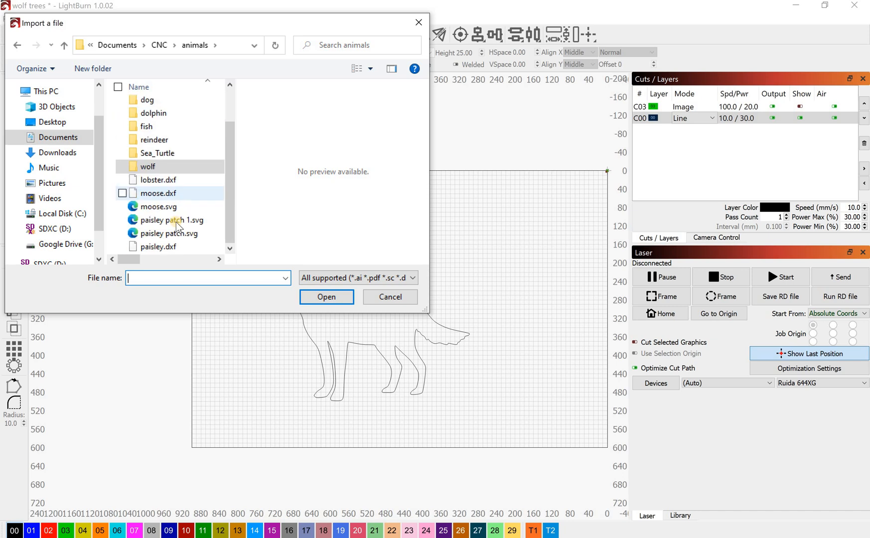
pyautogui.scroll(1, 169, 227)
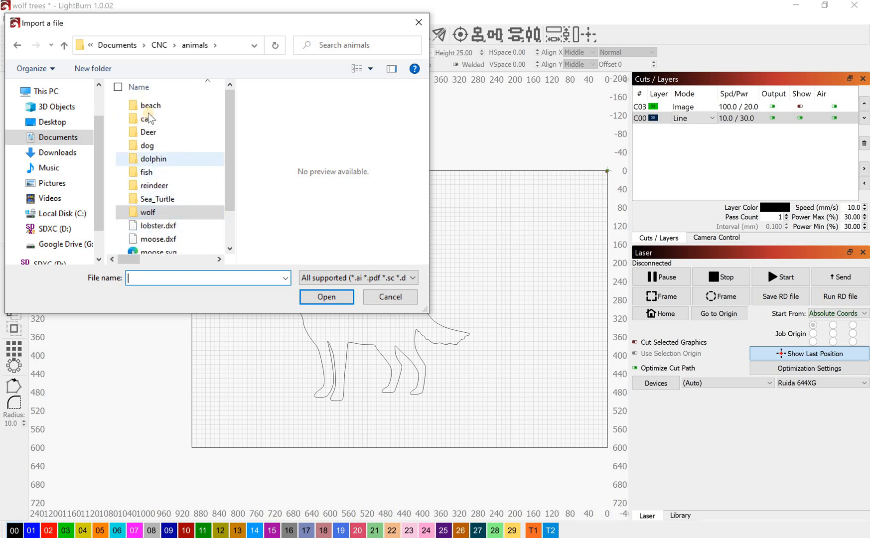
pyautogui.click(158, 213)
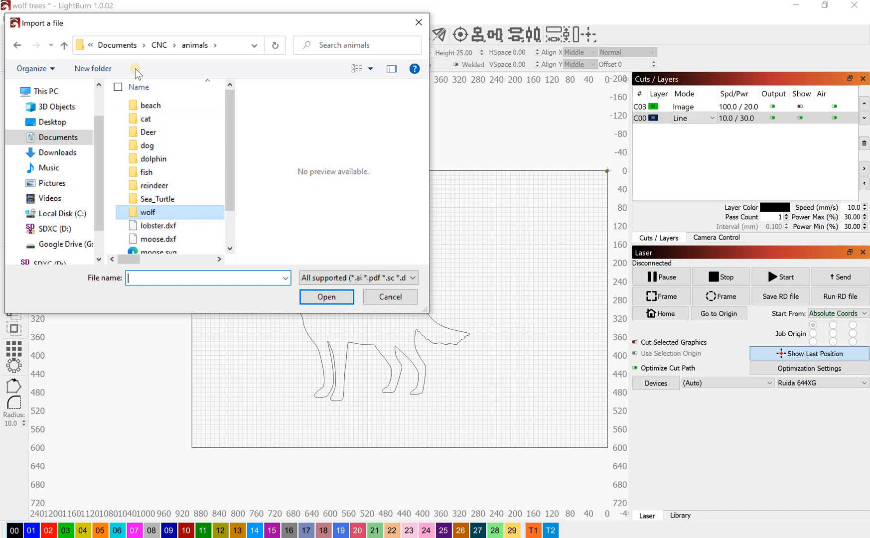
pyautogui.click(160, 45)
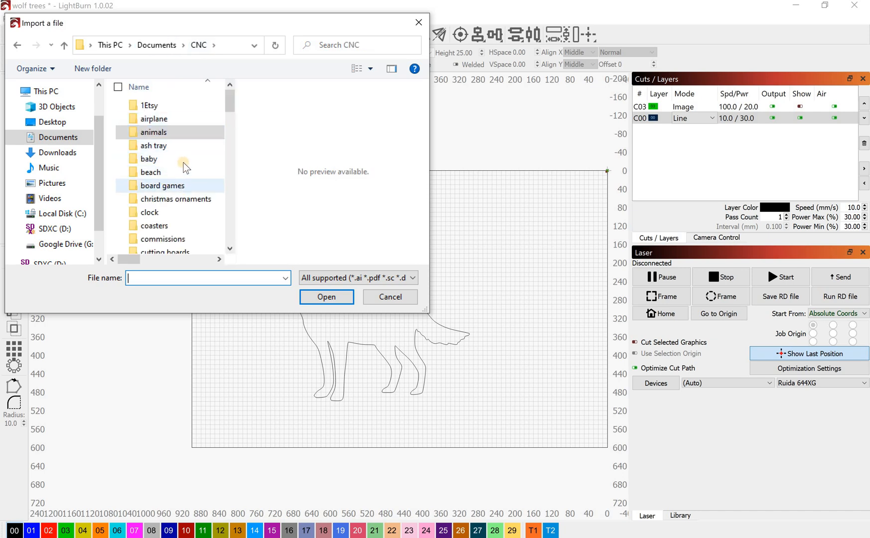
pyautogui.scroll(-4, 178, 207)
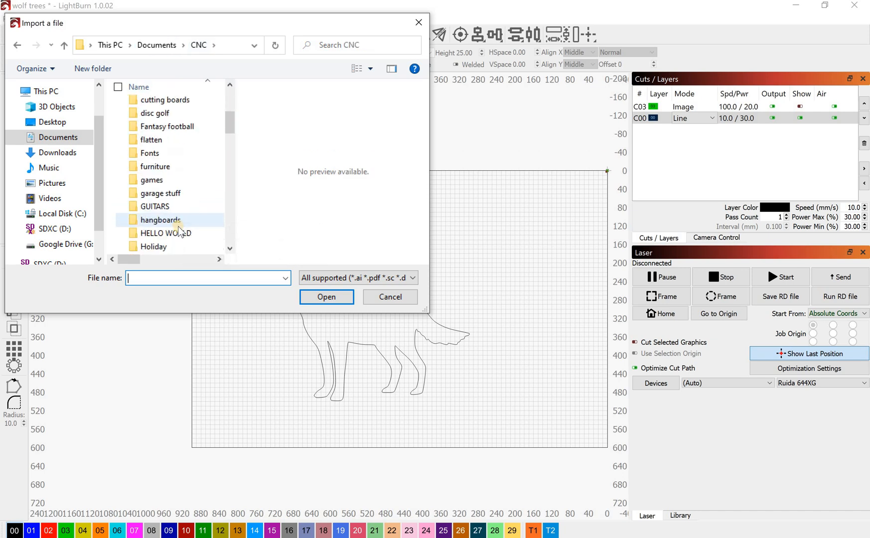
pyautogui.scroll(-2, 179, 230)
pyautogui.doubleClick(199, 194)
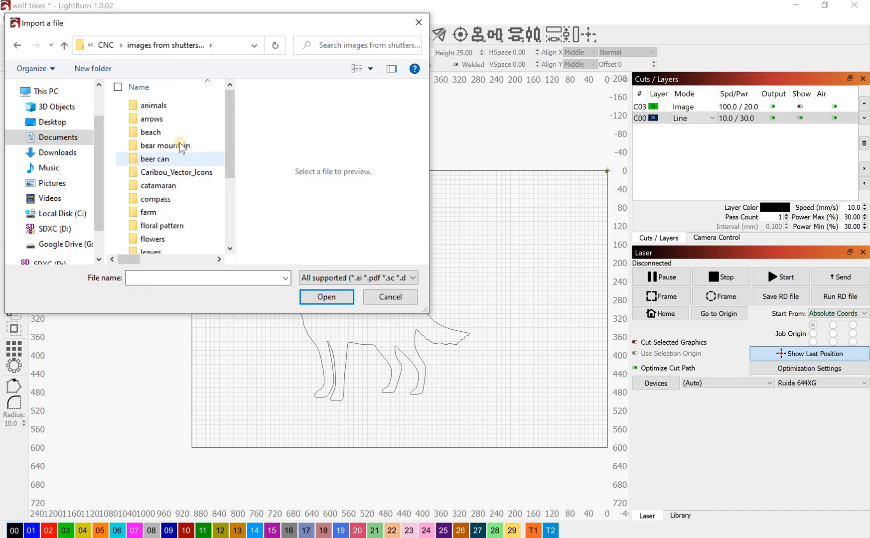
pyautogui.doubleClick(179, 145)
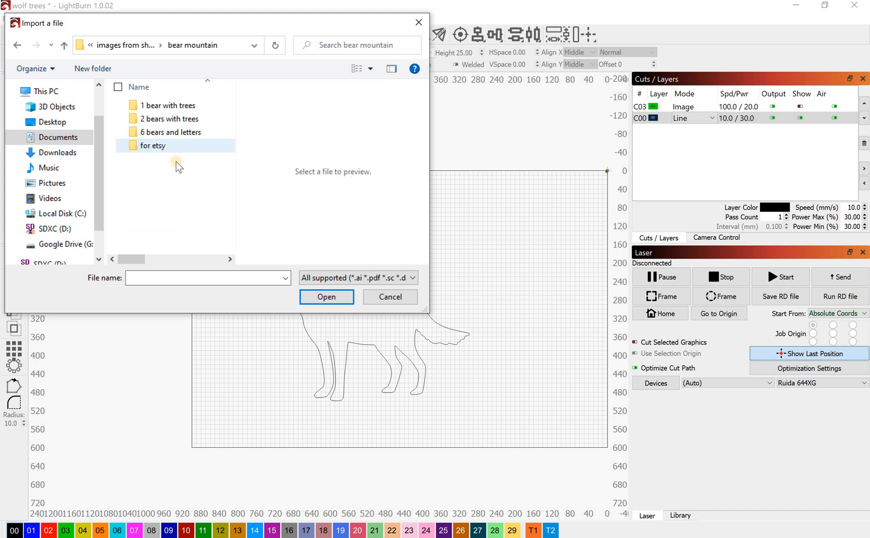
pyautogui.doubleClick(169, 147)
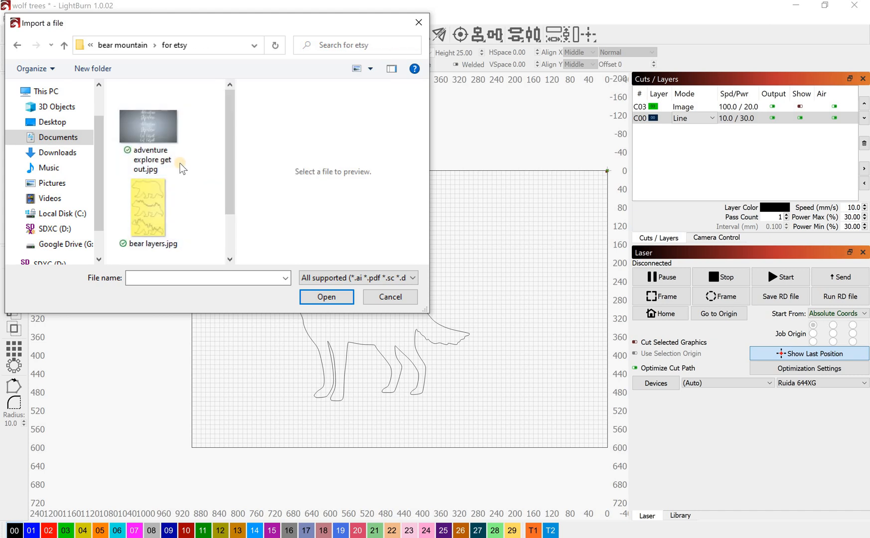
pyautogui.scroll(-1, 180, 164)
pyautogui.hotkey('alt', 'Left')
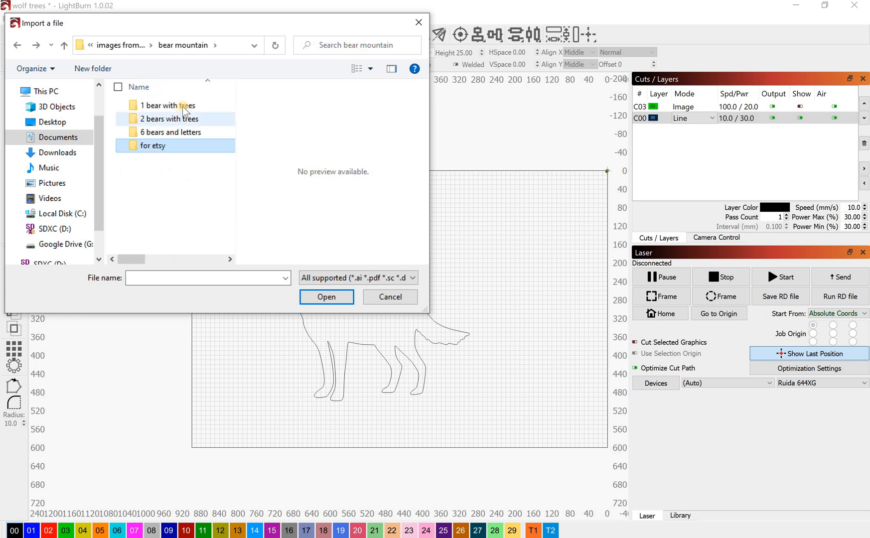
# Import the image 1 bear with tree.jpg from the 1 bear with trees folder
pyautogui.doubleClick(182, 106)
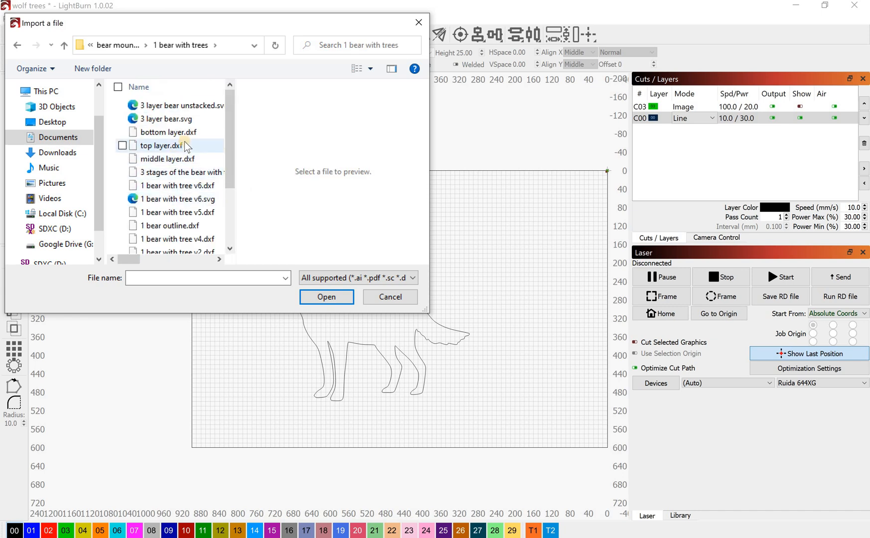
pyautogui.scroll(-2, 182, 149)
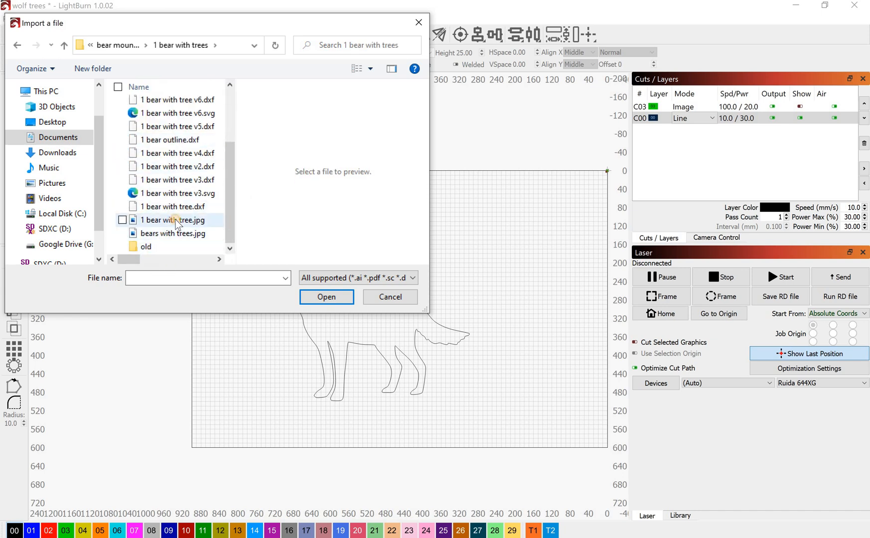
pyautogui.click(177, 221)
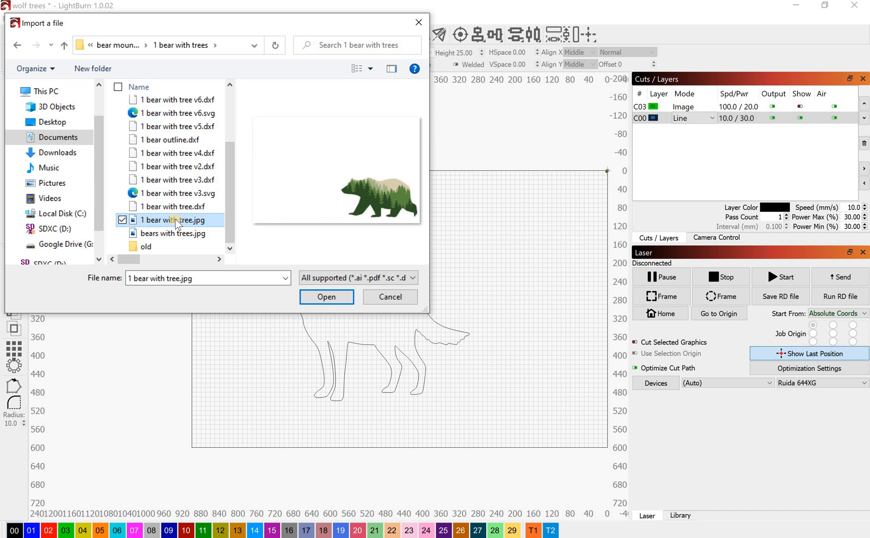
pyautogui.click(325, 297)
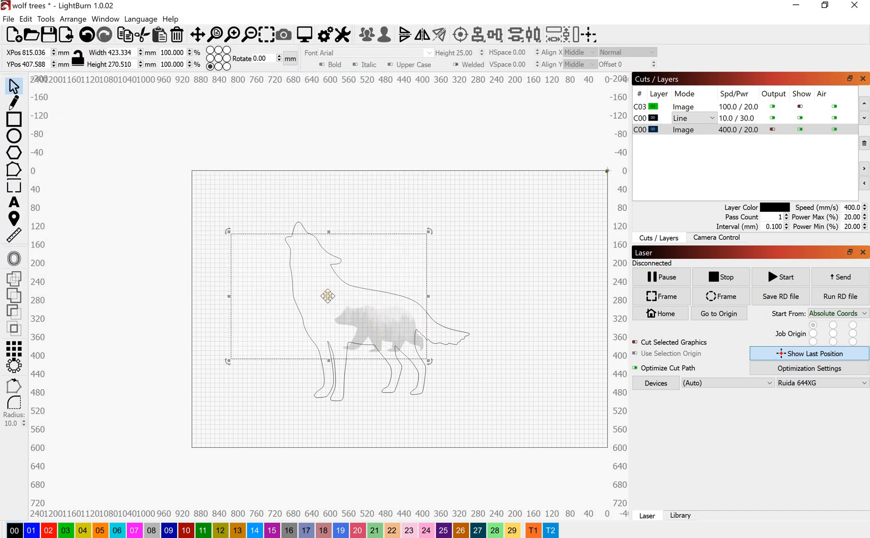
# Move the bear image to the upper-right part of the work area so the bear sits clear of the wolf, leaving the image selected
pyautogui.moveTo(480, 252); pyautogui.dragTo(493, 235)
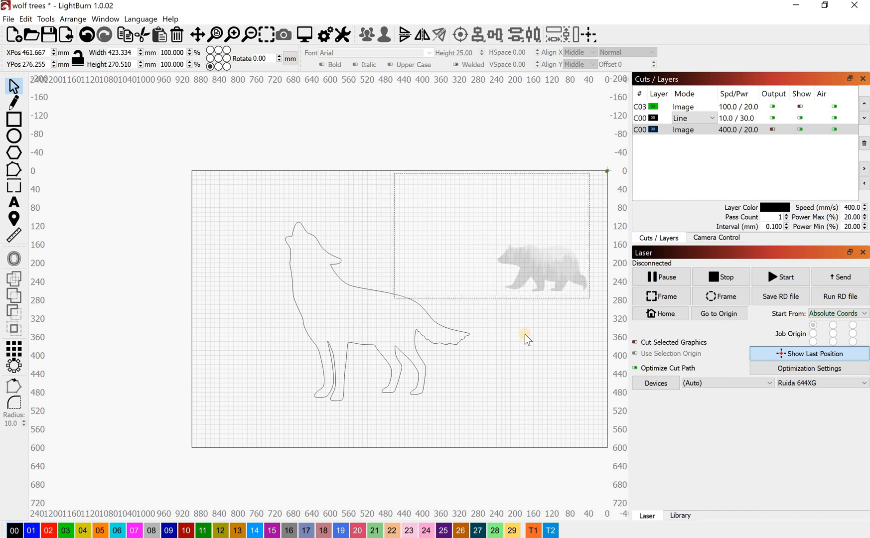
pyautogui.click(394, 273)
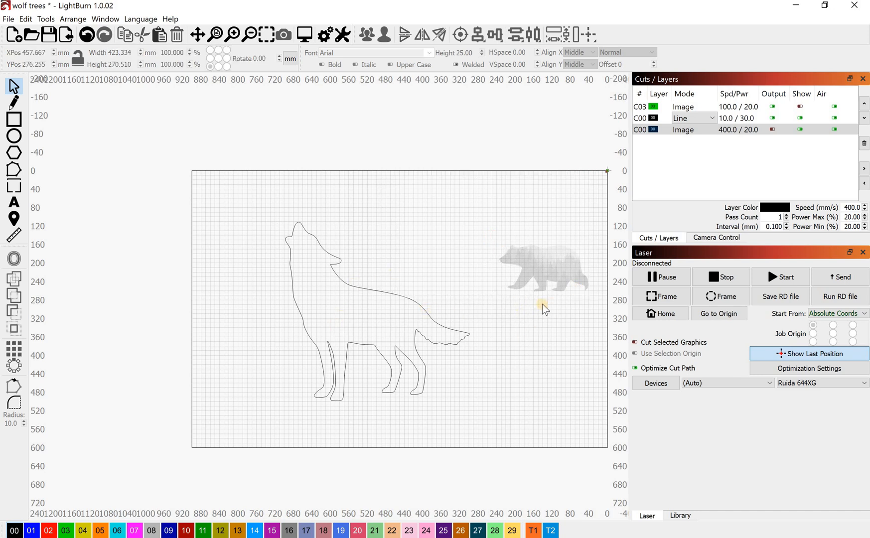
pyautogui.moveTo(466, 352); pyautogui.dragTo(446, 348)
pyautogui.click(440, 313)
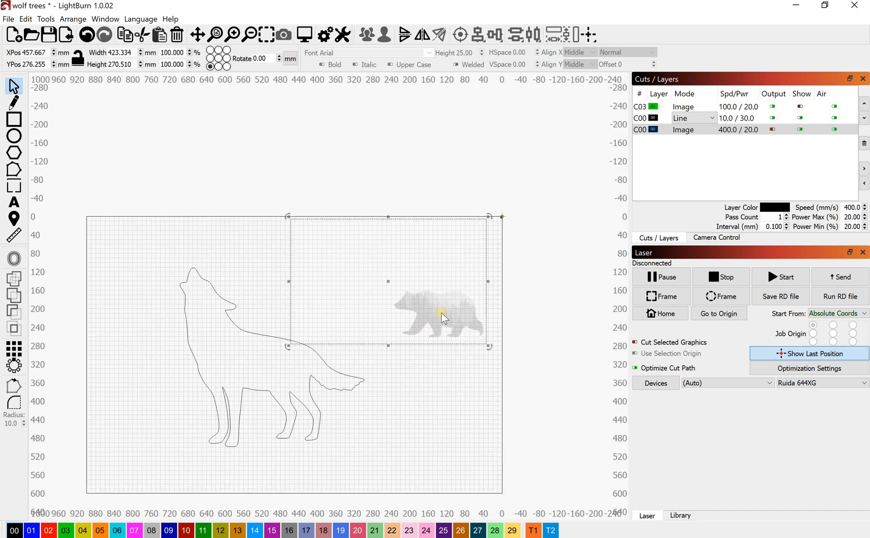
# Trace the bear image with cutoff 0 and threshold 128, keeping the source image
pyautogui.rightClick(441, 313)
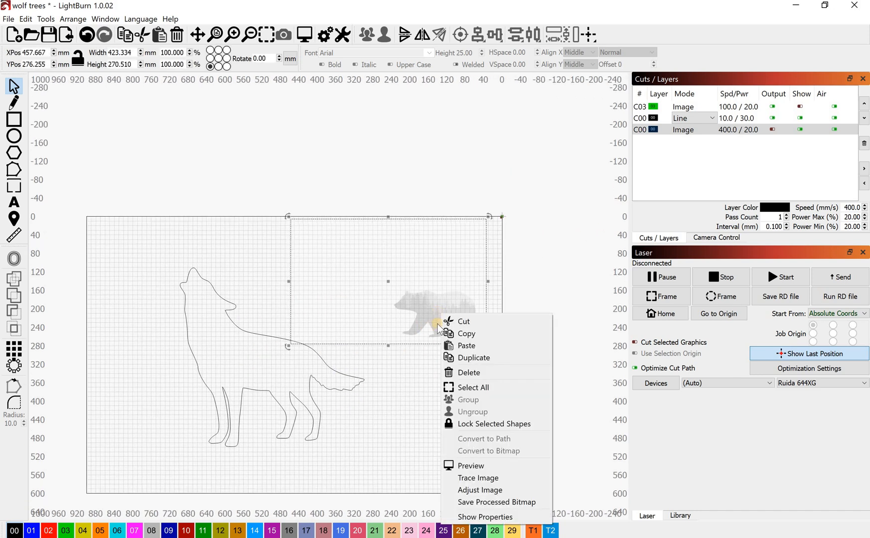
pyautogui.click(481, 477)
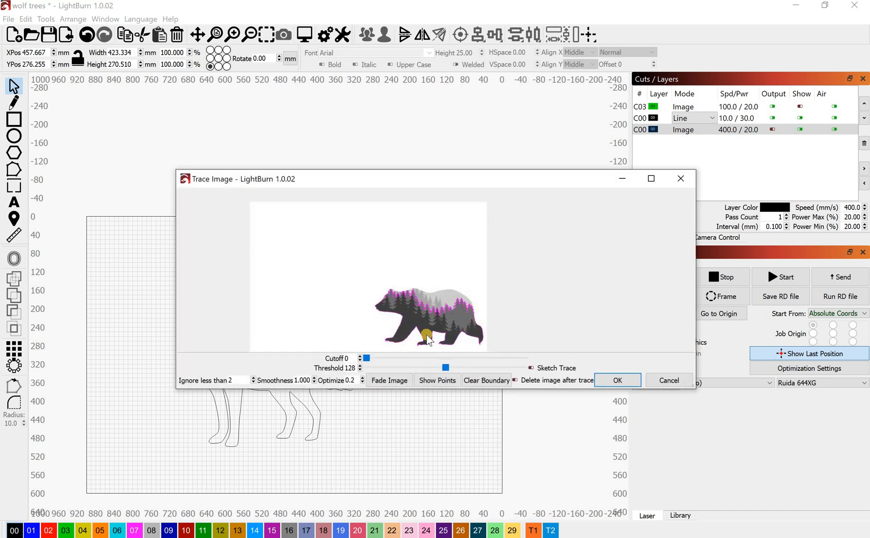
pyautogui.moveTo(457, 277)
pyautogui.mouseDown()
pyautogui.moveTo(424, 291)
pyautogui.moveTo(440, 273)
pyautogui.moveTo(435, 279)
pyautogui.mouseUp()
pyautogui.scroll(5, 435, 268)
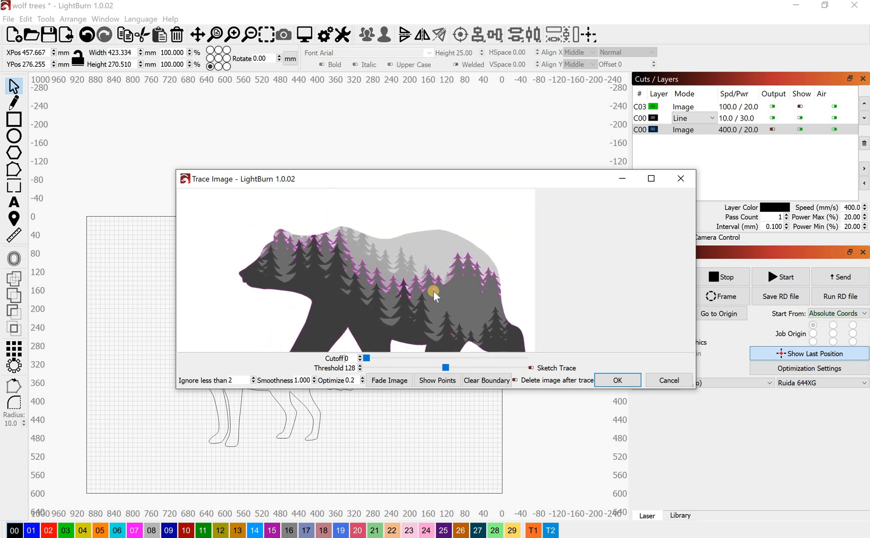
pyautogui.moveTo(440, 269)
pyautogui.mouseDown()
pyautogui.moveTo(367, 289)
pyautogui.moveTo(286, 250)
pyautogui.moveTo(322, 258)
pyautogui.moveTo(285, 280)
pyautogui.mouseUp()
pyautogui.scroll(-5, 285, 279)
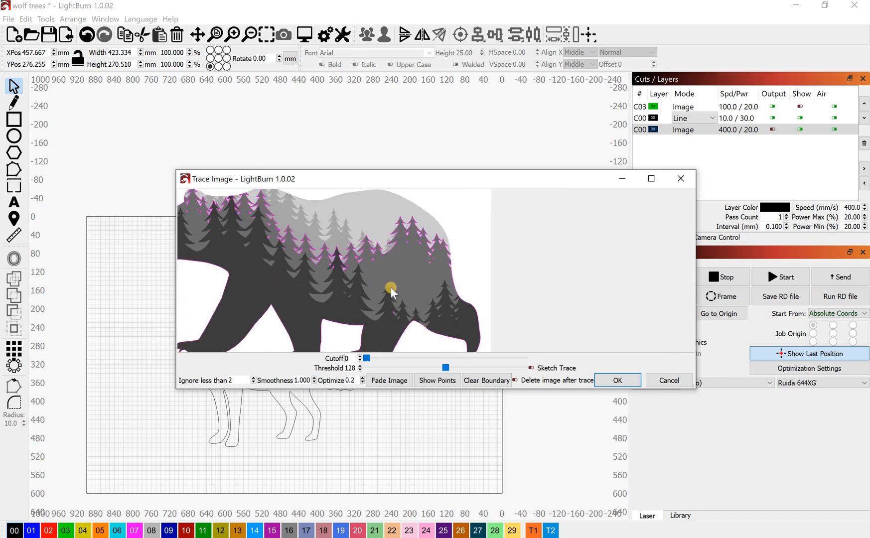
pyautogui.moveTo(441, 261)
pyautogui.mouseDown()
pyautogui.moveTo(445, 272)
pyautogui.moveTo(409, 256)
pyautogui.mouseUp()
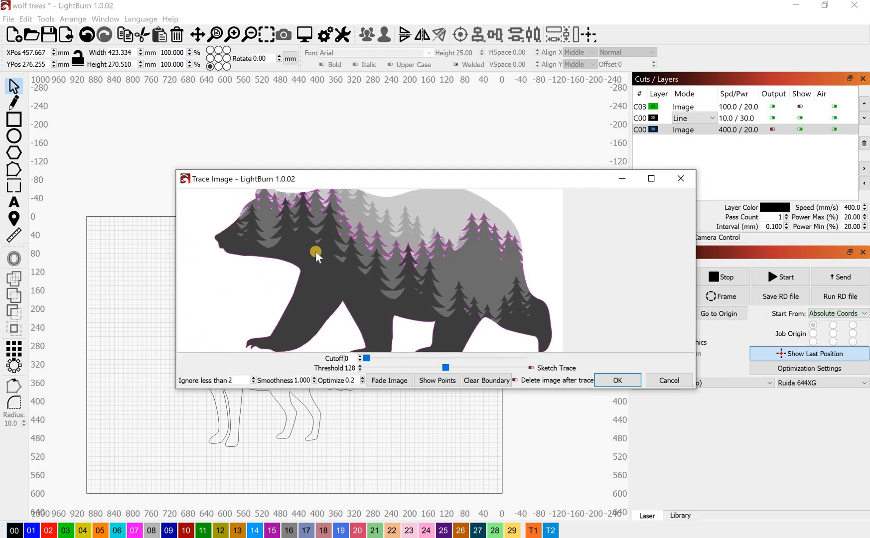
pyautogui.moveTo(315, 251); pyautogui.dragTo(353, 287)
pyautogui.scroll(7, 305, 248)
pyautogui.scroll(-3, 430, 303)
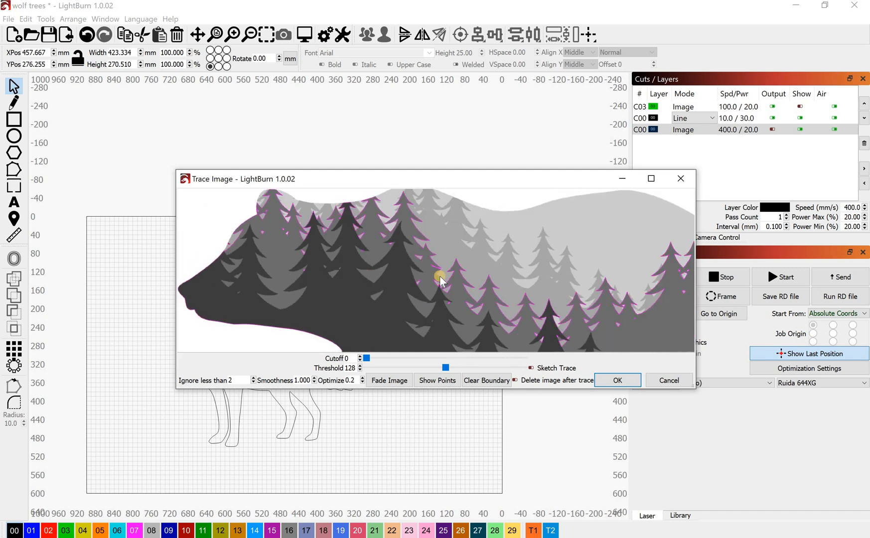
pyautogui.scroll(-6, 448, 284)
pyautogui.click(624, 380)
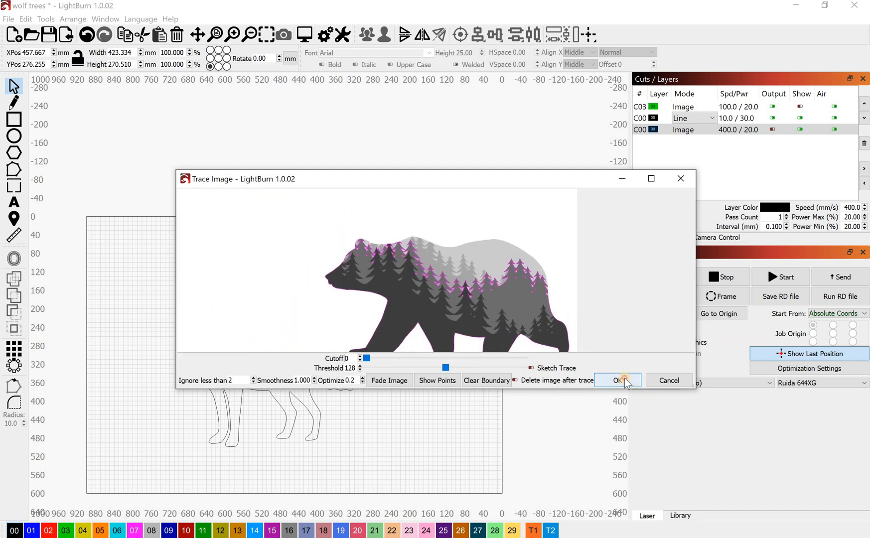
# Move the traced bear outline off the image to the free area directly below it
pyautogui.click(430, 325)
pyautogui.scroll(5, 429, 325)
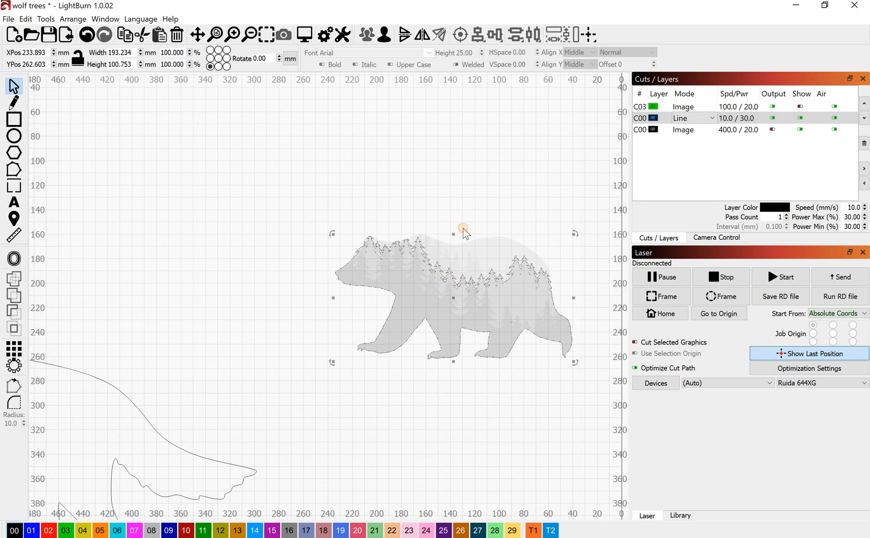
pyautogui.click(443, 280)
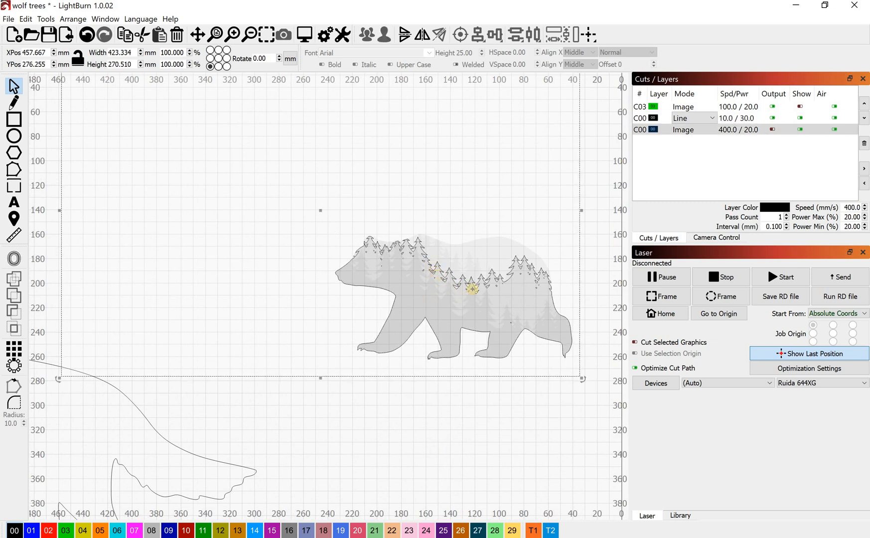
pyautogui.moveTo(474, 289); pyautogui.dragTo(479, 440)
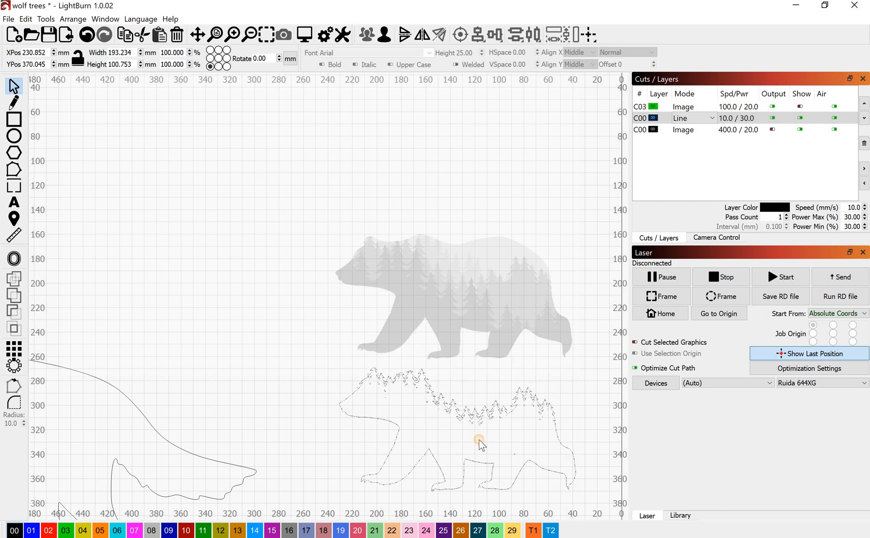
# Move the bear image upward so it sits well clear of the traced outline
pyautogui.moveTo(483, 322)
pyautogui.mouseDown()
pyautogui.moveTo(474, 296)
pyautogui.moveTo(492, 155)
pyautogui.mouseUp()
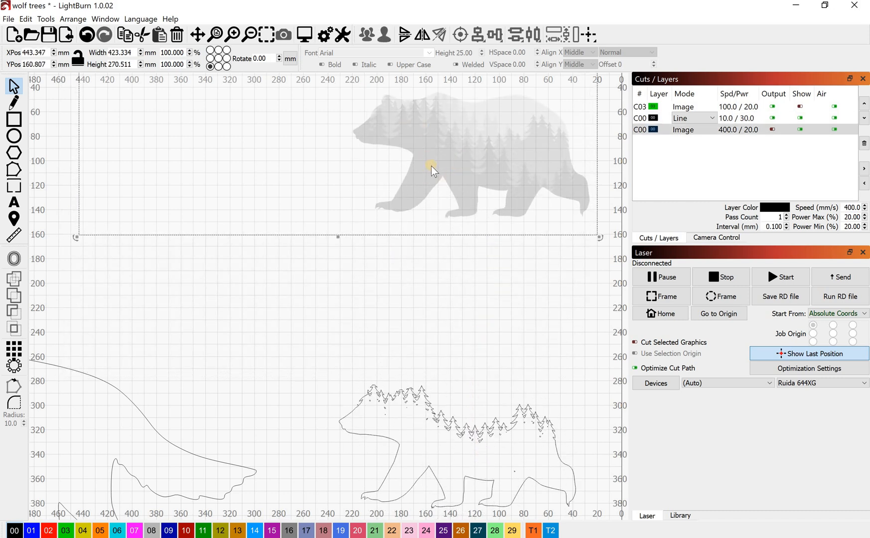
pyautogui.moveTo(431, 166); pyautogui.dragTo(418, 303)
pyautogui.moveTo(325, 206); pyautogui.dragTo(306, 246)
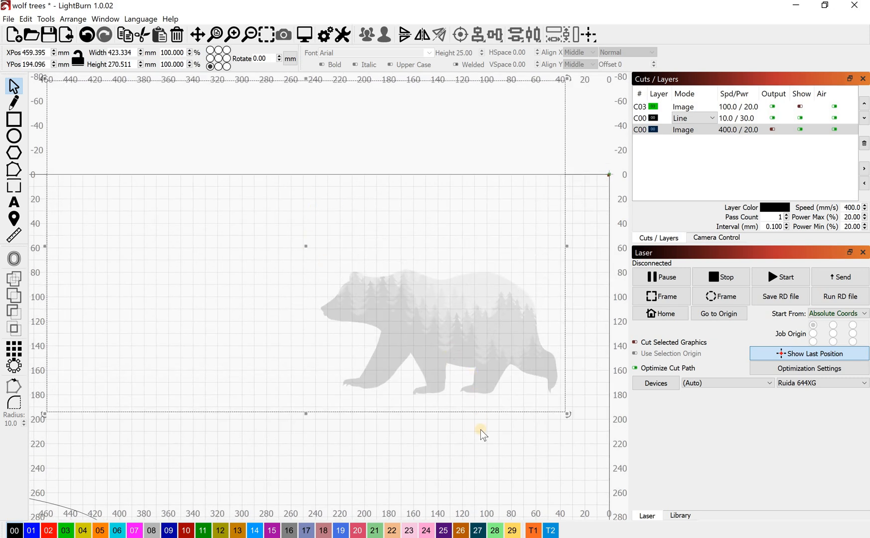
# Trace the bear image again with the threshold lowered to 82 to capture only the darkest foreground trees
pyautogui.rightClick(450, 350)
pyautogui.click(468, 513)
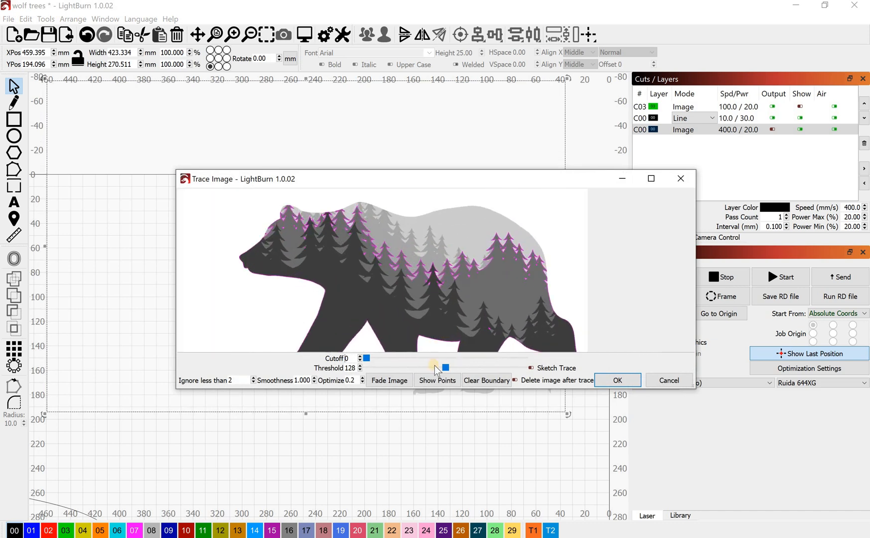
pyautogui.moveTo(444, 368); pyautogui.dragTo(419, 371)
pyautogui.scroll(5, 254, 243)
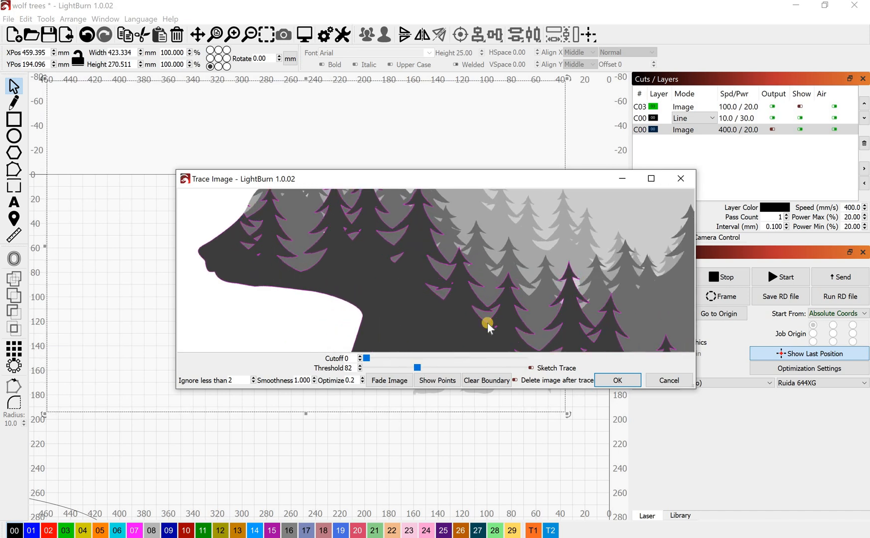
pyautogui.scroll(-5, 487, 323)
pyautogui.moveTo(563, 351)
pyautogui.mouseDown()
pyautogui.moveTo(478, 256)
pyautogui.moveTo(474, 282)
pyautogui.mouseUp()
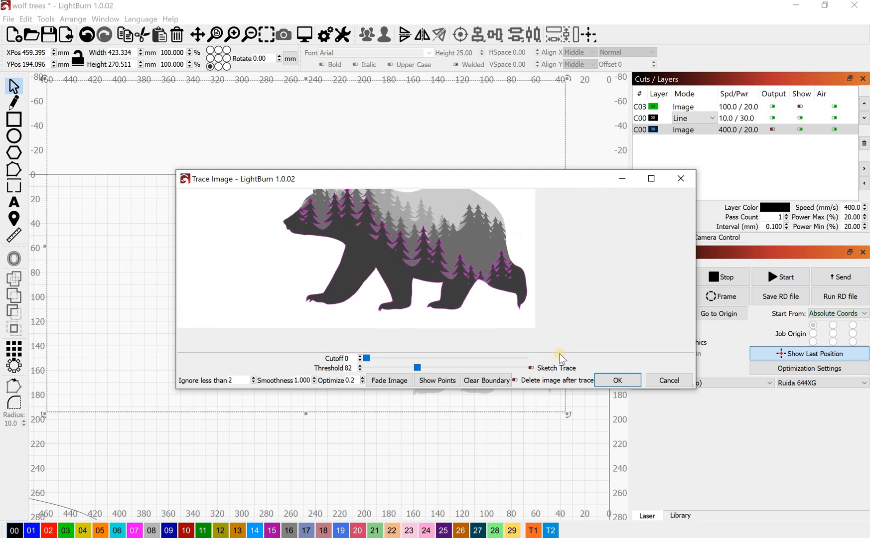
pyautogui.click(615, 380)
# Move the second traced outline down above the first trace, and move the bear image out above the work area
pyautogui.moveTo(439, 352); pyautogui.dragTo(435, 434)
pyautogui.click(437, 296)
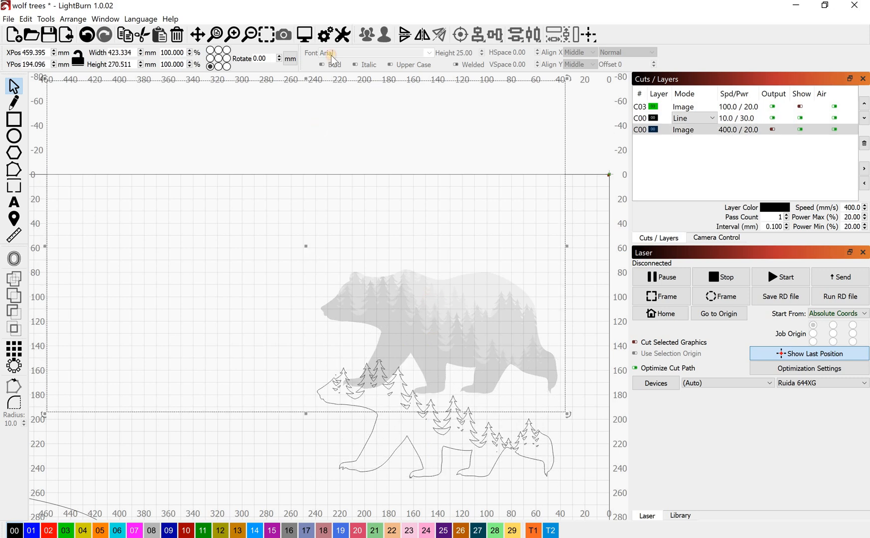
pyautogui.moveTo(298, 304); pyautogui.dragTo(332, 57)
pyautogui.scroll(-3, 341, 294)
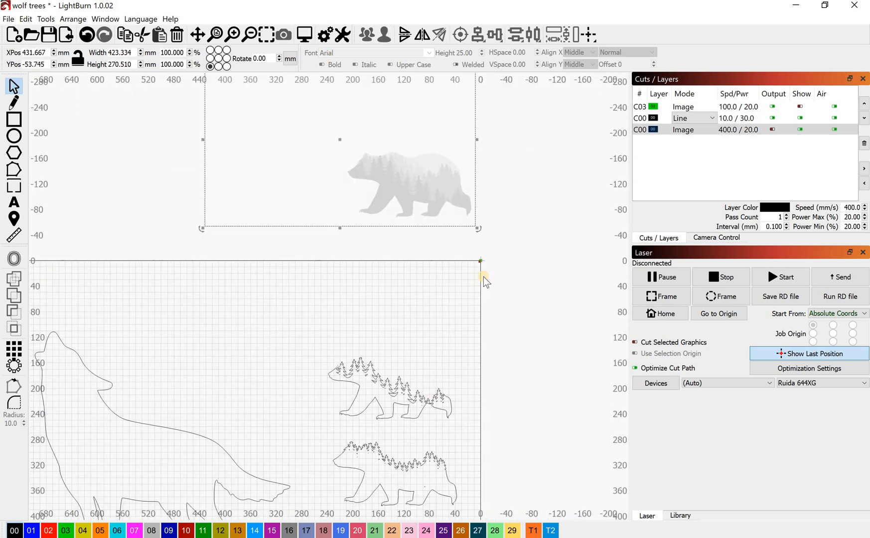
pyautogui.scroll(-3, 483, 276)
pyautogui.scroll(3, 426, 384)
pyautogui.moveTo(379, 403); pyautogui.dragTo(390, 365)
pyautogui.moveTo(147, 263); pyautogui.dragTo(190, 304)
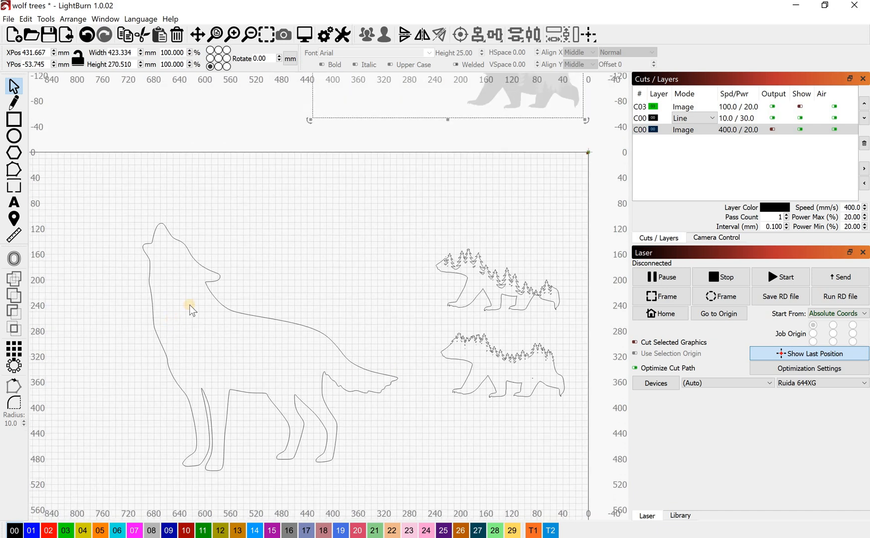
pyautogui.click(496, 348)
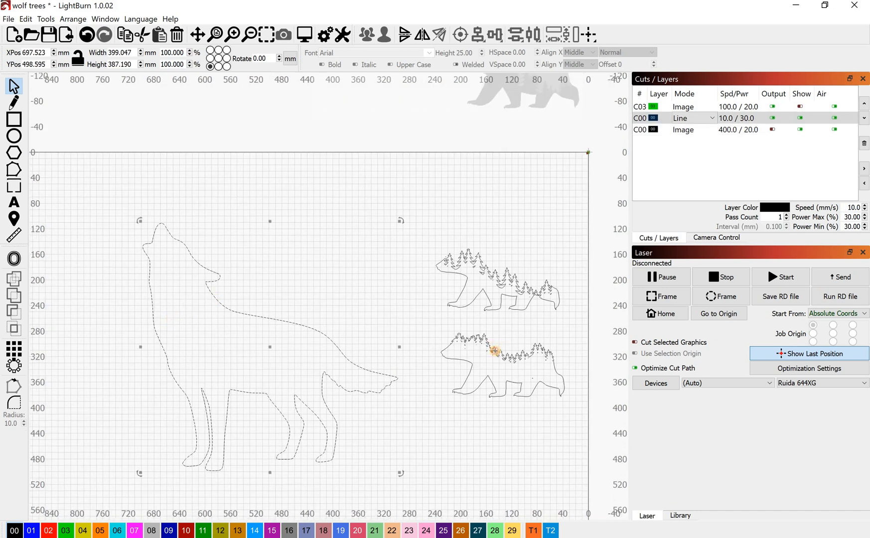
pyautogui.click(482, 263)
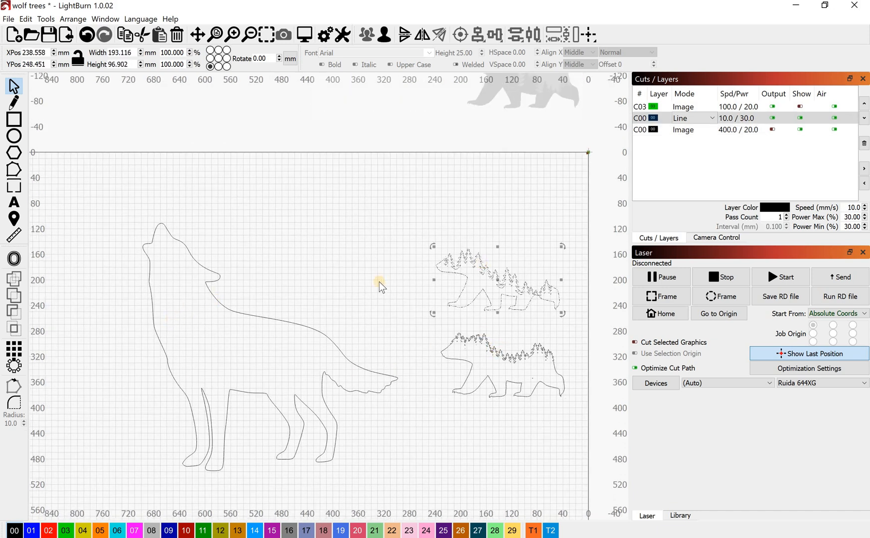
pyautogui.click(481, 417)
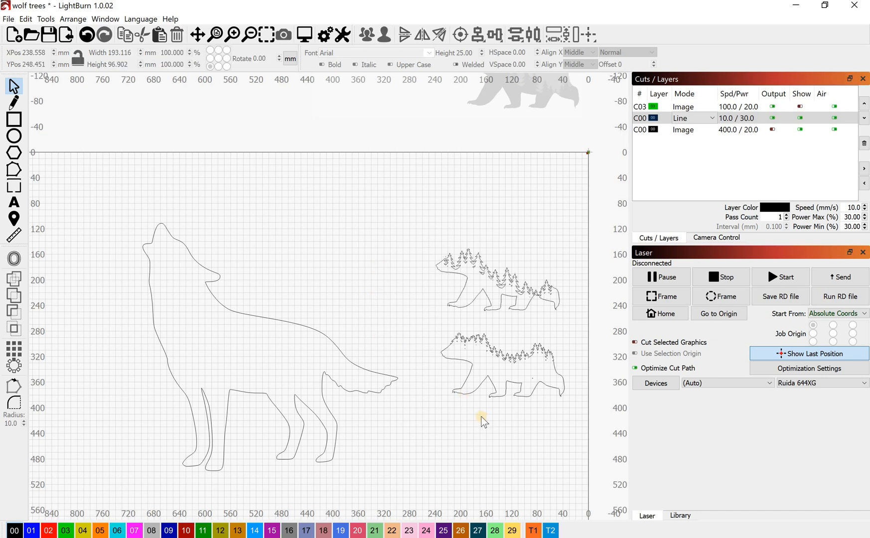
# Ungroup the lower traced bear outline into separate shapes and clear the selection
pyautogui.hscroll(2, 427, 346)
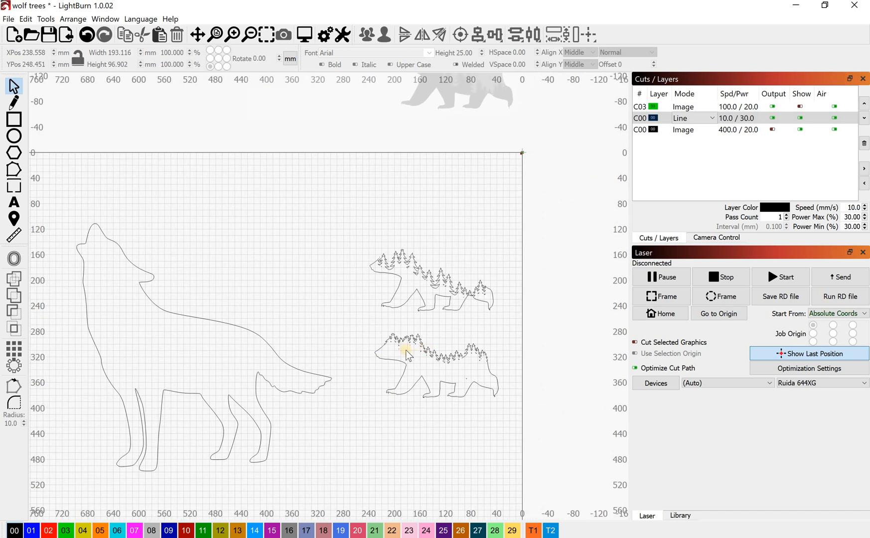
pyautogui.scroll(2, 445, 382)
pyautogui.scroll(2, 320, 287)
pyautogui.scroll(2, 198, 205)
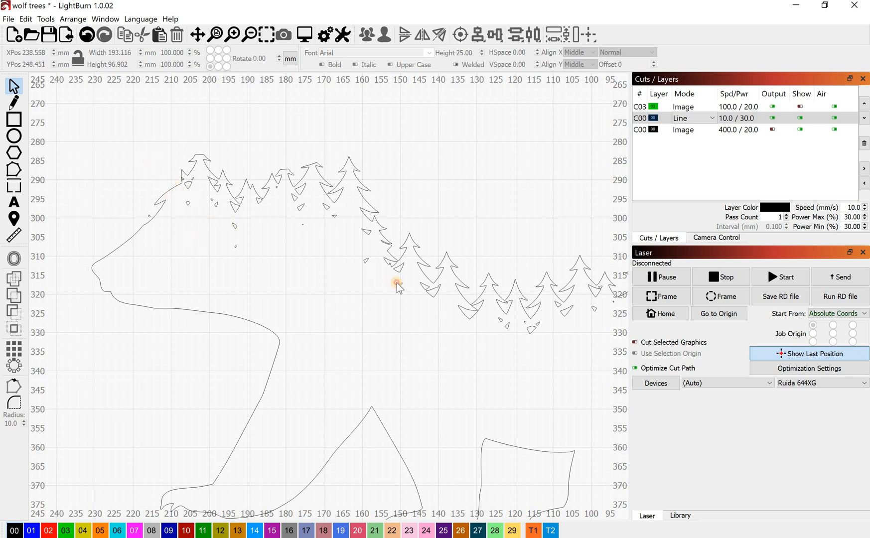
pyautogui.moveTo(397, 282)
pyautogui.mouseDown()
pyautogui.moveTo(419, 286)
pyautogui.moveTo(411, 286)
pyautogui.mouseUp()
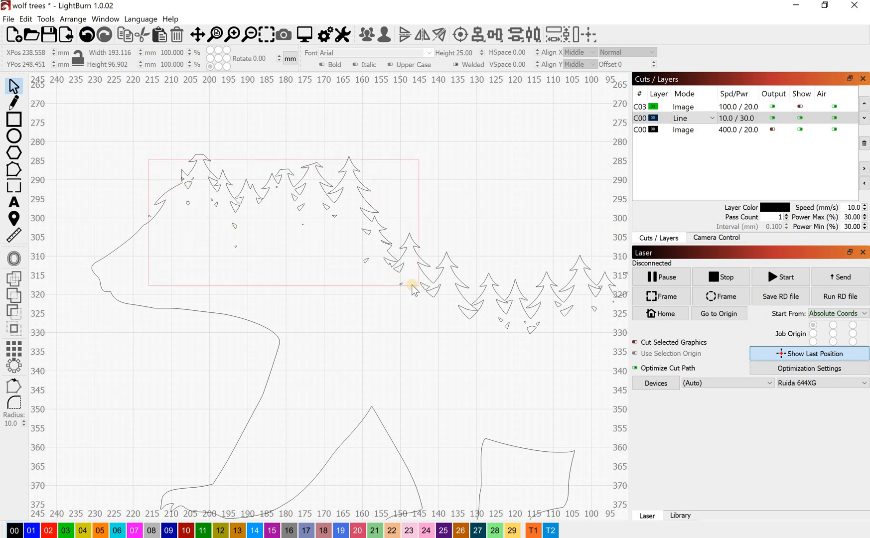
pyautogui.click(188, 203)
pyautogui.rightClick(201, 203)
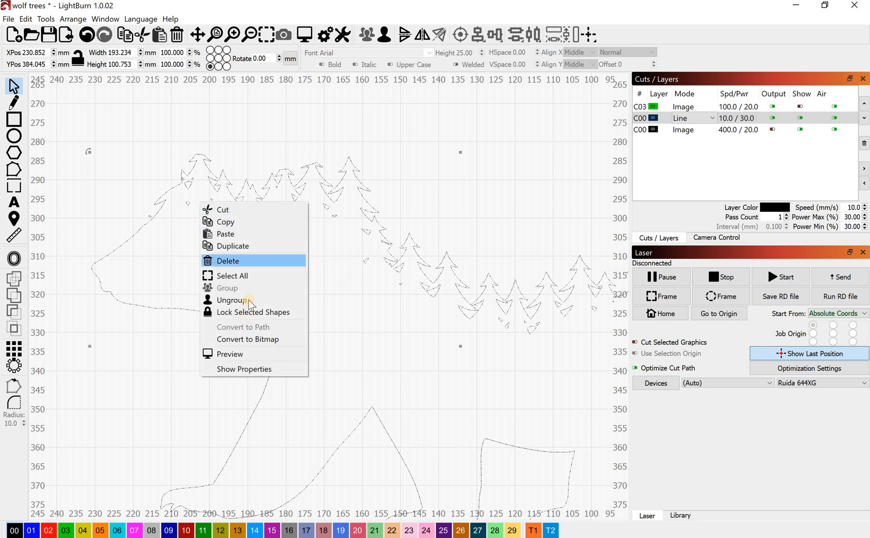
pyautogui.click(248, 300)
pyautogui.click(218, 258)
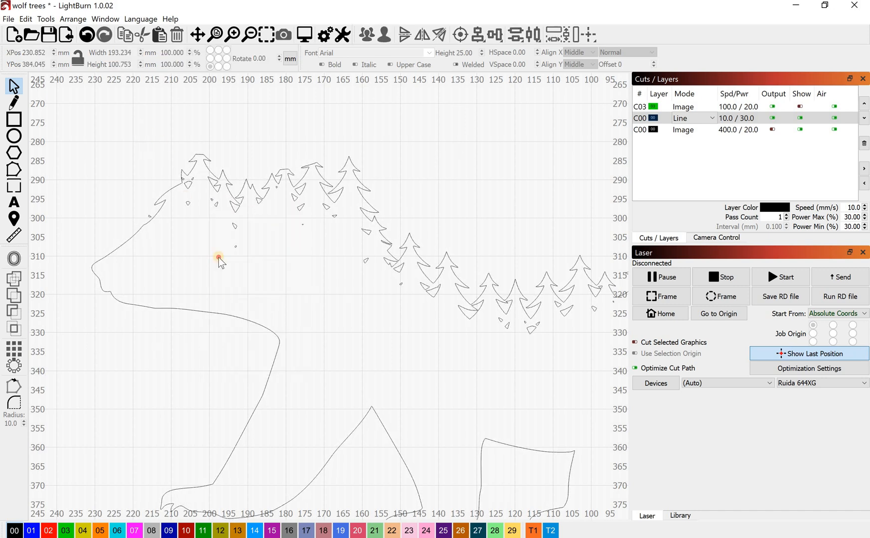
# Delete the small loose fragments beneath the trees and inside the body of the lower bear outline
pyautogui.moveTo(610, 430); pyautogui.dragTo(617, 430)
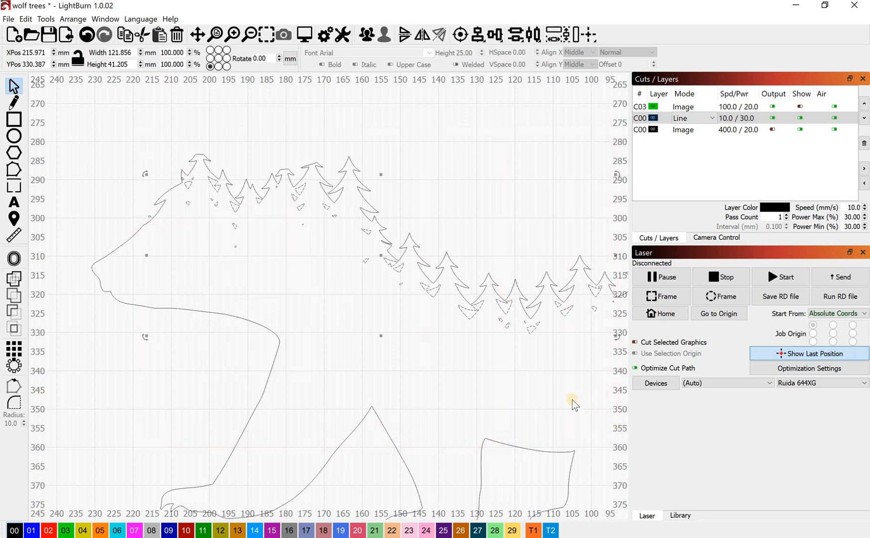
pyautogui.press('Delete')
pyautogui.moveTo(412, 373); pyautogui.dragTo(293, 358)
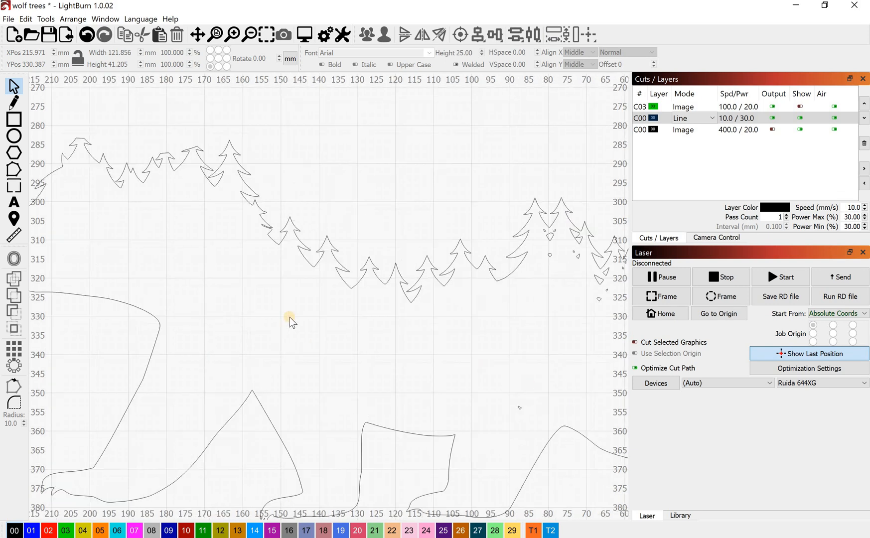
pyautogui.moveTo(376, 179); pyautogui.dragTo(173, 170)
pyautogui.scroll(-2, 379, 343)
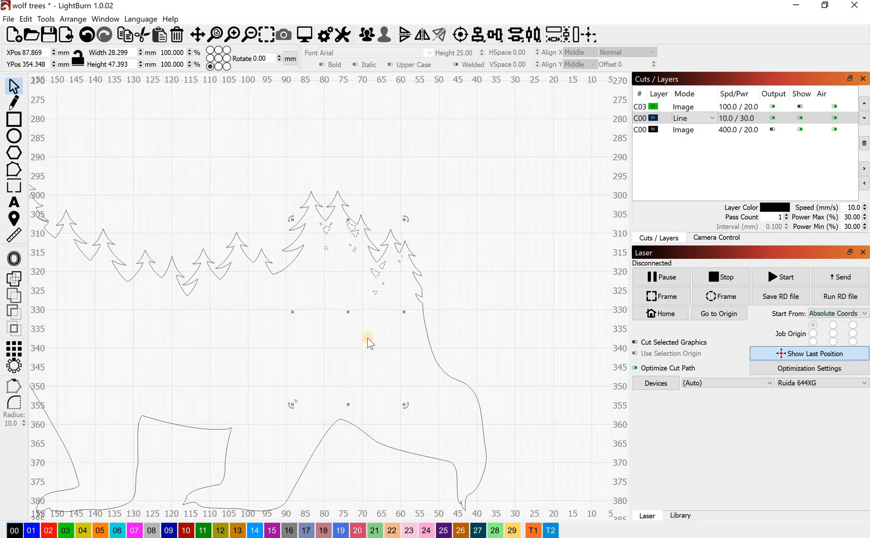
pyautogui.scroll(-2, 305, 319)
# Ungroup the upper traced bear outline into separate shapes
pyautogui.moveTo(157, 83); pyautogui.dragTo(213, 266)
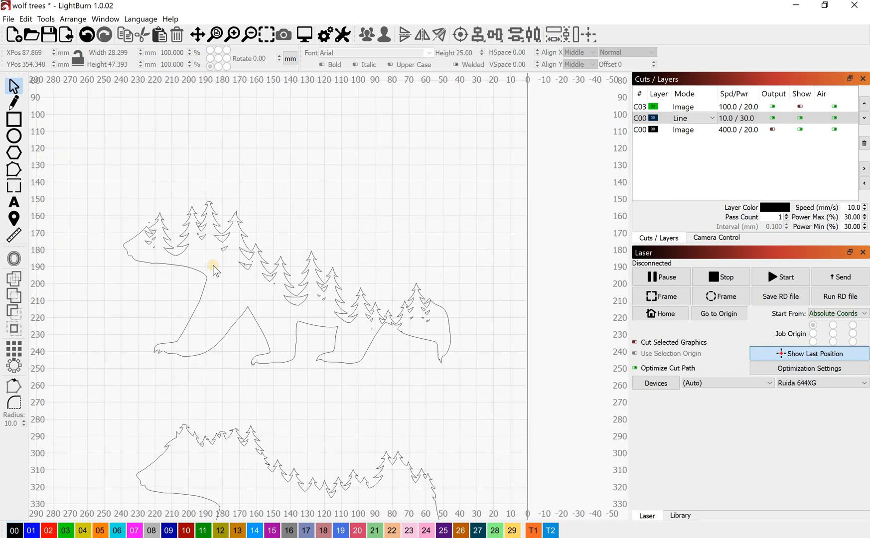
pyautogui.scroll(2, 214, 266)
pyautogui.moveTo(70, 155); pyautogui.dragTo(543, 346)
pyautogui.click(479, 305)
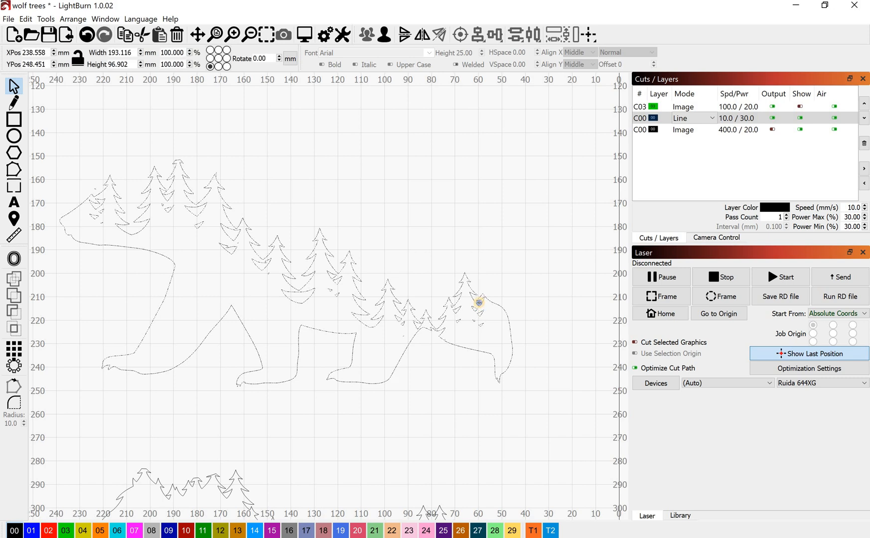
pyautogui.rightClick(479, 304)
pyautogui.click(378, 292)
pyautogui.click(382, 291)
pyautogui.click(382, 290)
pyautogui.rightClick(193, 198)
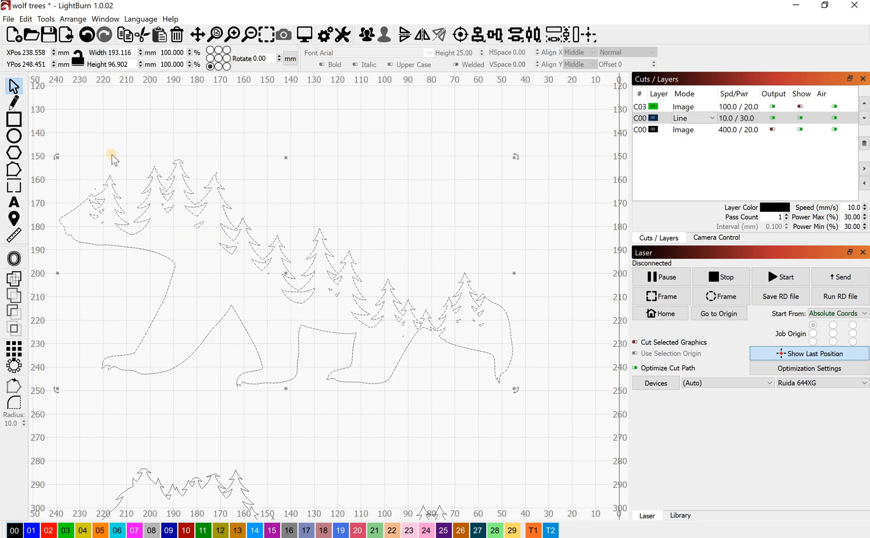
# Delete the small loose fragments around the trees of the upper bear outline
pyautogui.moveTo(76, 144); pyautogui.dragTo(570, 363)
pyautogui.click(428, 329)
pyautogui.click(384, 390)
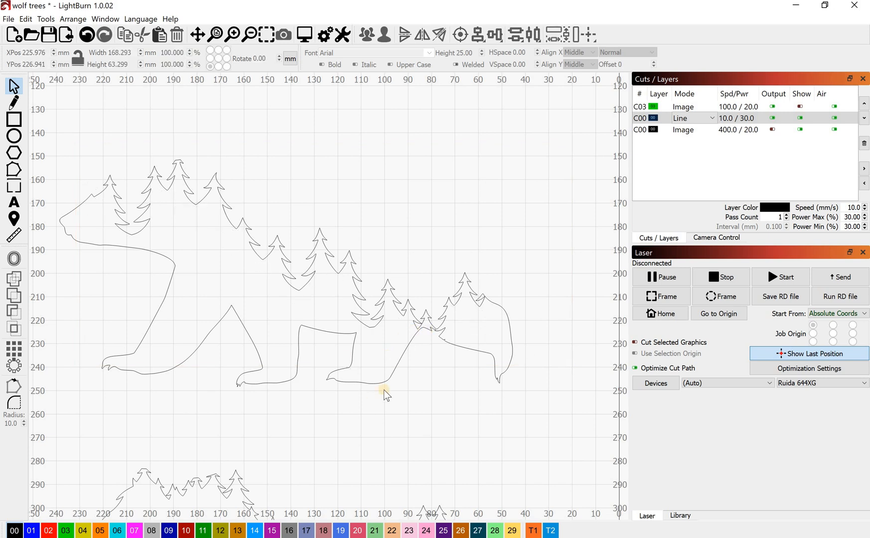
pyautogui.click(444, 338)
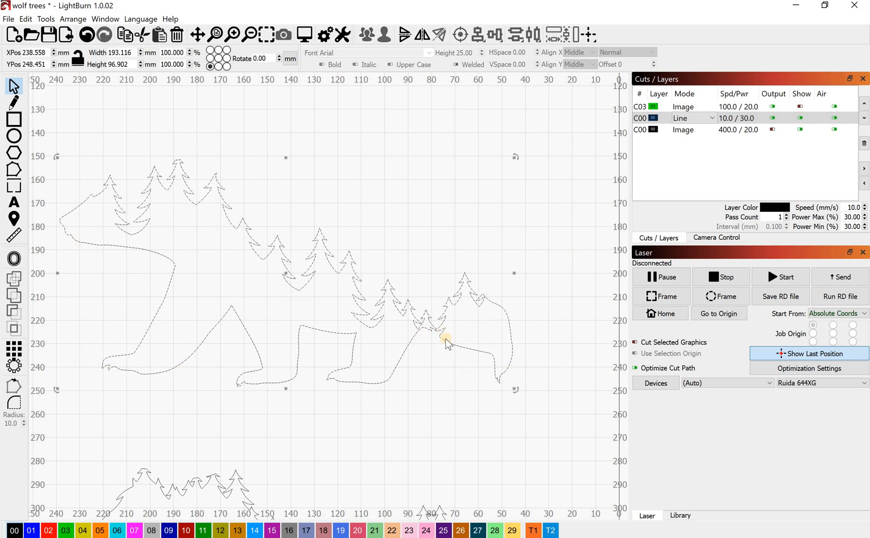
pyautogui.scroll(5, 443, 339)
pyautogui.scroll(-8, 432, 333)
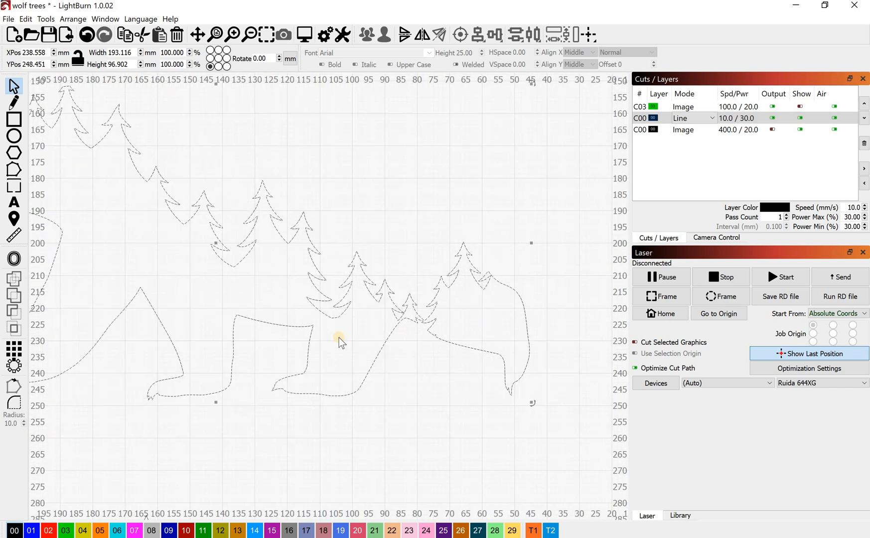
pyautogui.moveTo(447, 389); pyautogui.dragTo(493, 244)
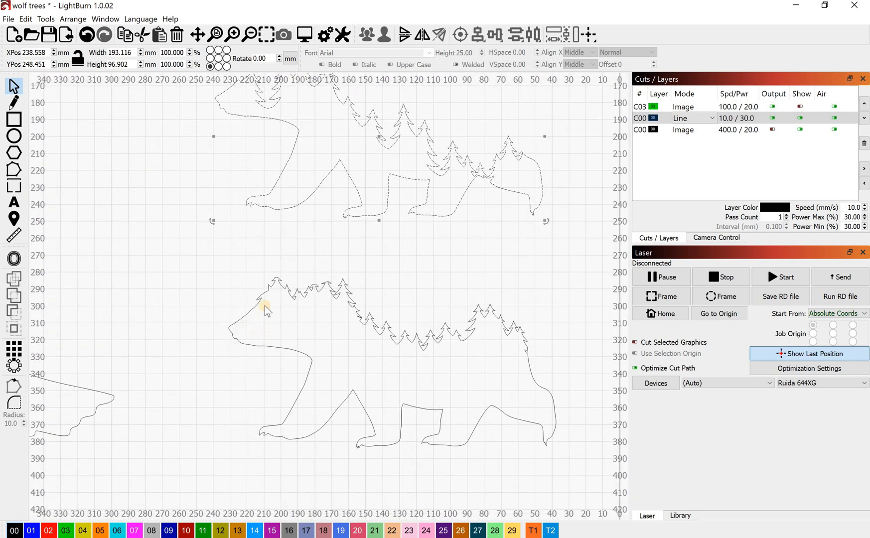
# Draw an open polyline, about 234 by 122 mm, around the lower bear's head, legs and rear, crossing its outline near the head and rump
pyautogui.scroll(6, 264, 302)
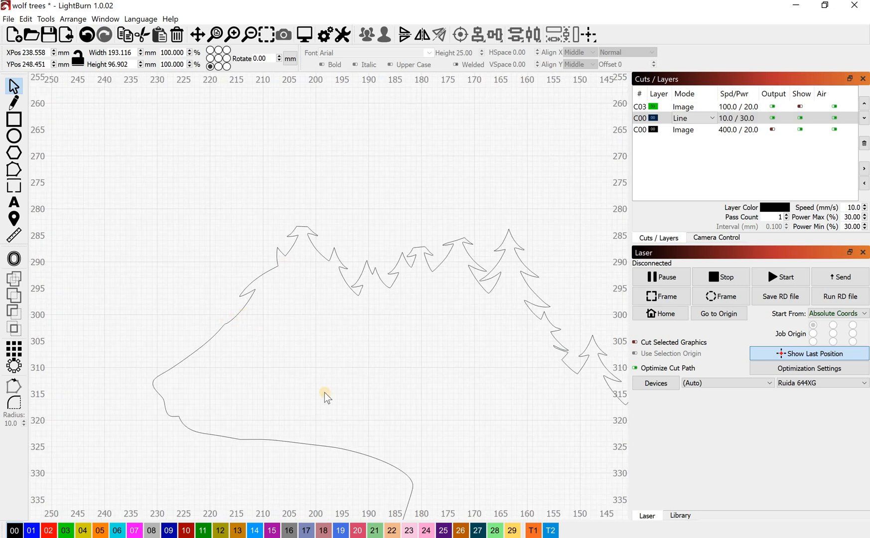
pyautogui.scroll(-4, 330, 301)
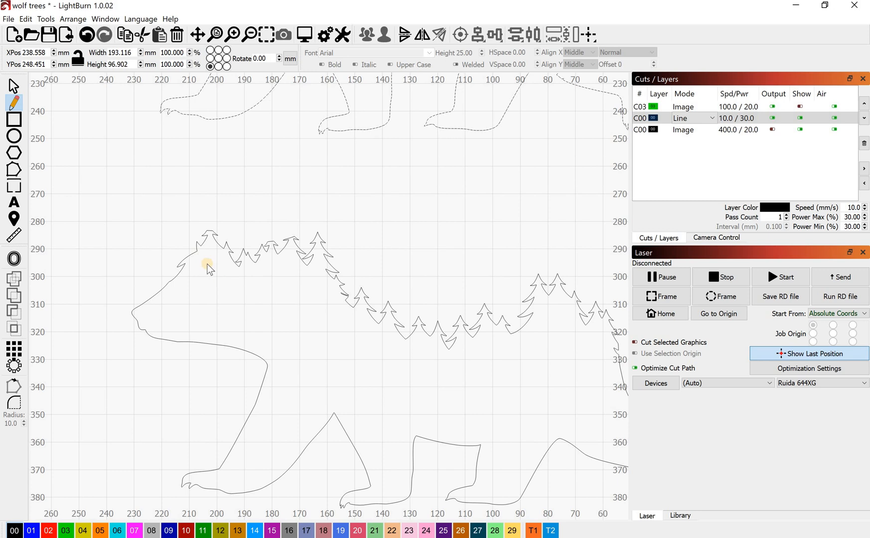
pyautogui.moveTo(207, 265); pyautogui.dragTo(162, 220)
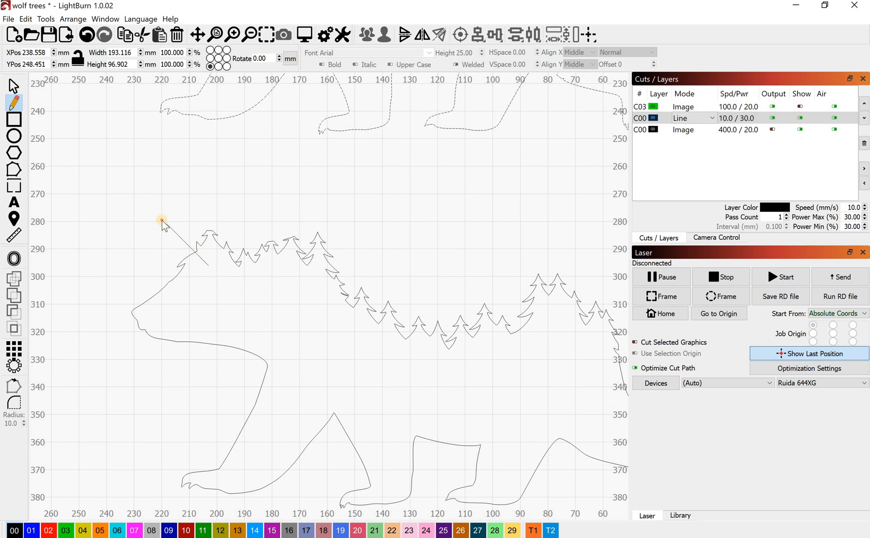
pyautogui.click(78, 366)
pyautogui.scroll(-3, 104, 446)
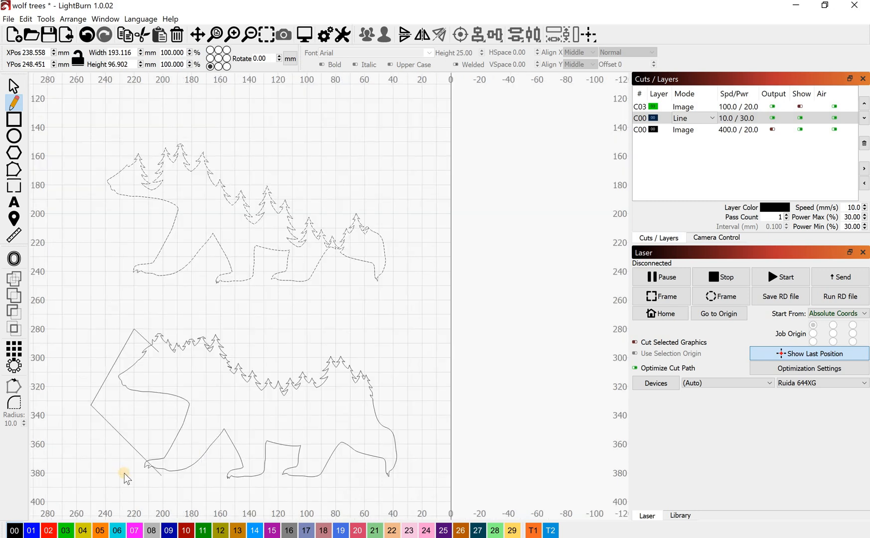
pyautogui.click(124, 473)
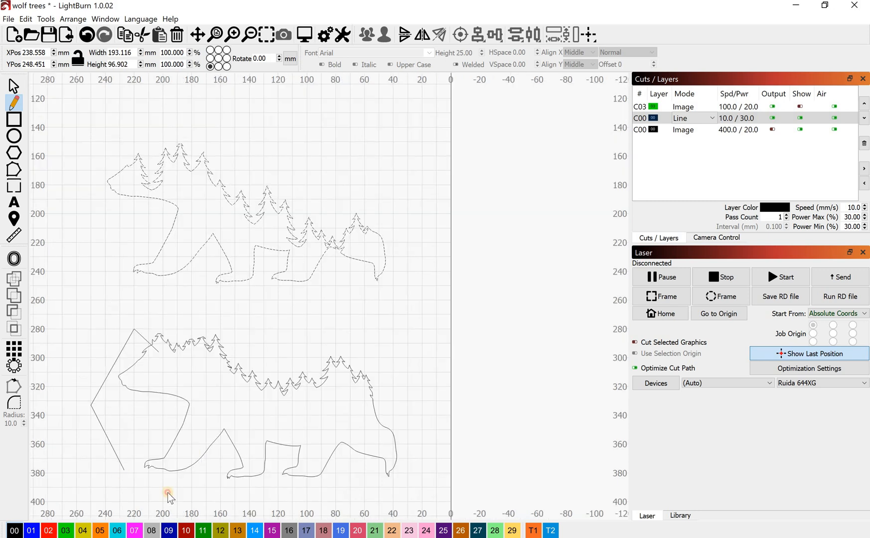
pyautogui.click(413, 482)
pyautogui.click(428, 400)
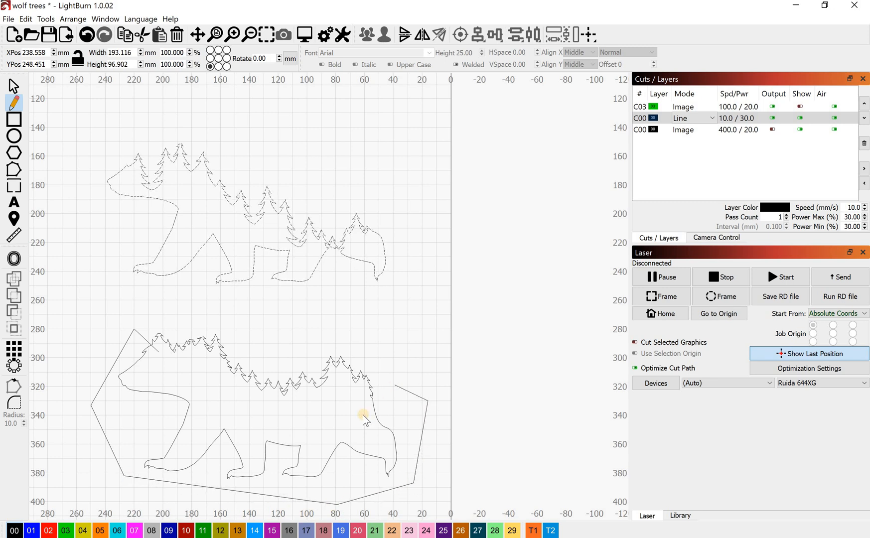
pyautogui.scroll(3, 349, 411)
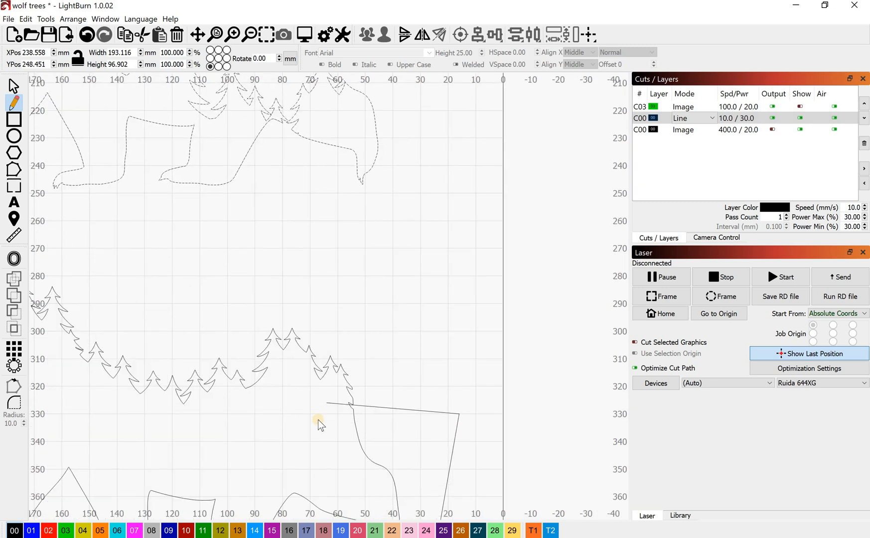
pyautogui.rightClick(196, 427)
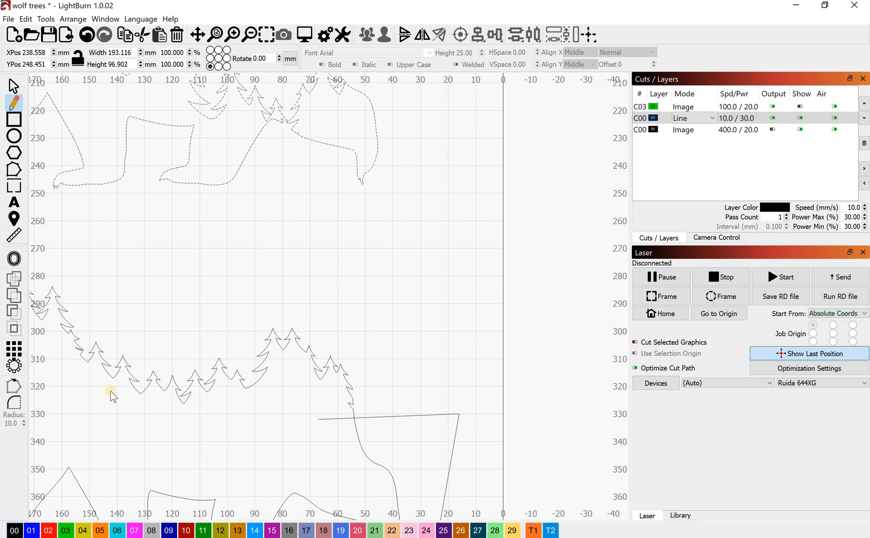
pyautogui.scroll(-3, 105, 386)
pyautogui.moveTo(254, 382); pyautogui.dragTo(395, 372)
pyautogui.click(12, 84)
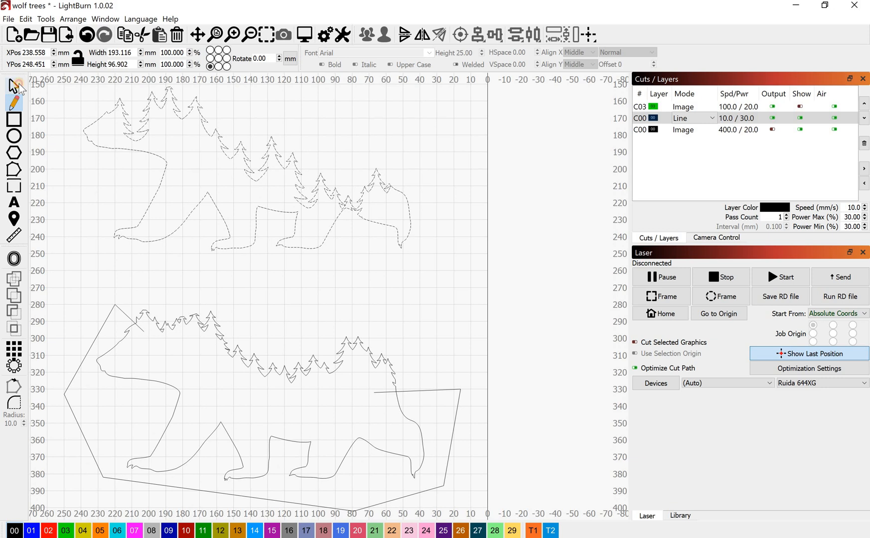
# Try to weld the polyline to the lower bear outline, and undo the weld
pyautogui.click(122, 317)
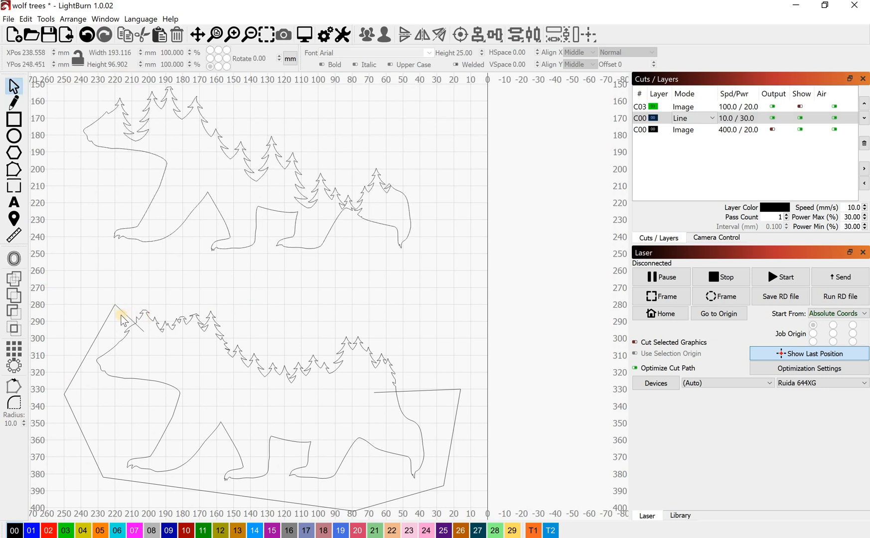
pyautogui.click(117, 305)
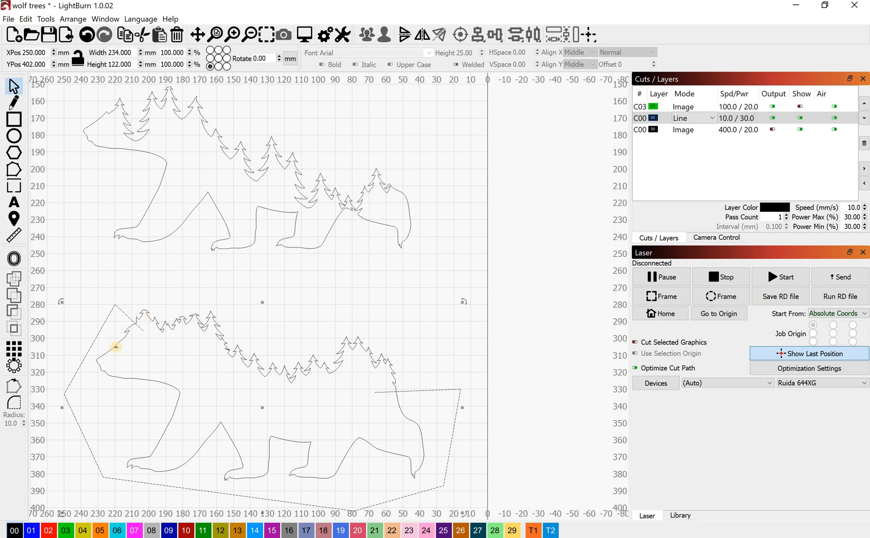
pyautogui.keyDown('shift'); pyautogui.click(183, 320); pyautogui.keyUp('shift')
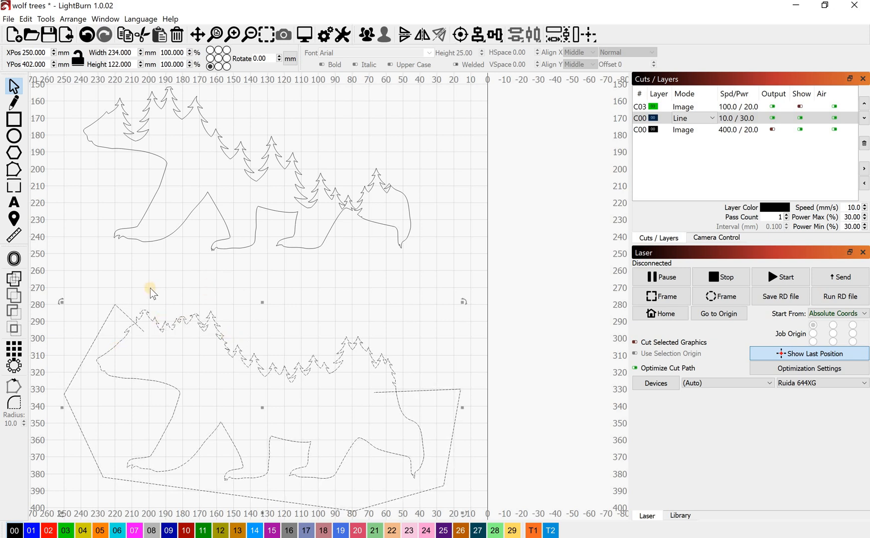
pyautogui.click(122, 305)
pyautogui.click(136, 314)
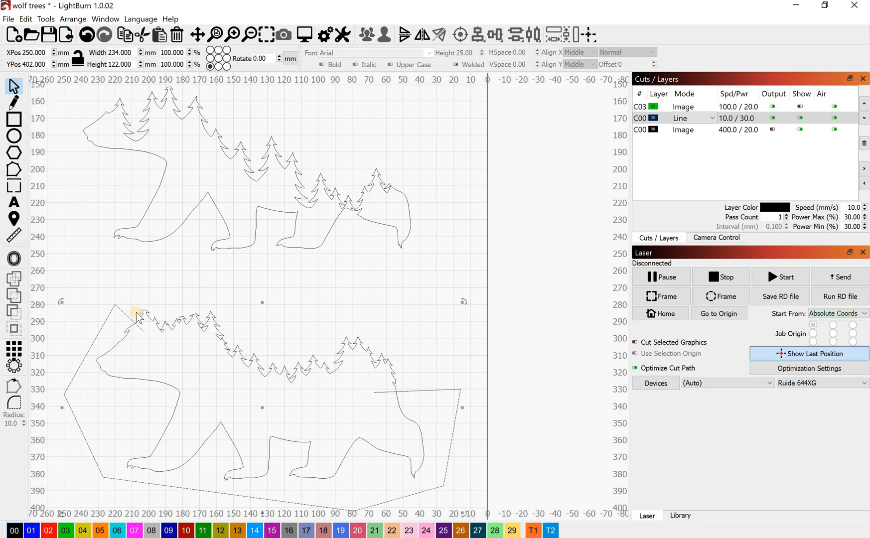
pyautogui.keyDown('shift'); pyautogui.click(141, 317); pyautogui.keyUp('shift')
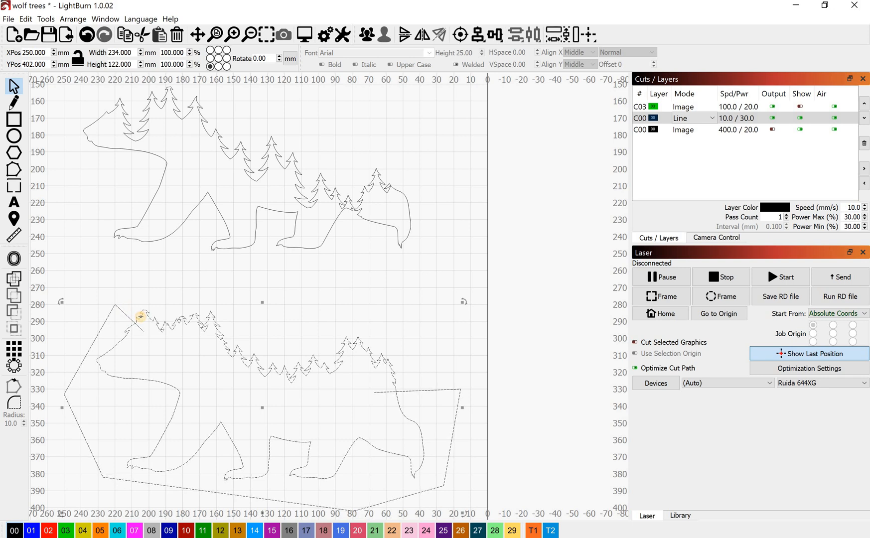
pyautogui.click(45, 20)
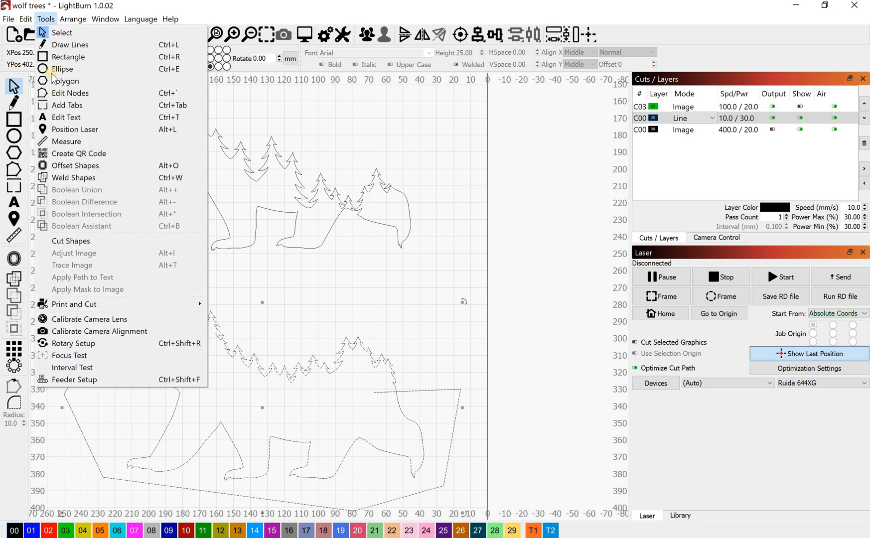
pyautogui.click(68, 180)
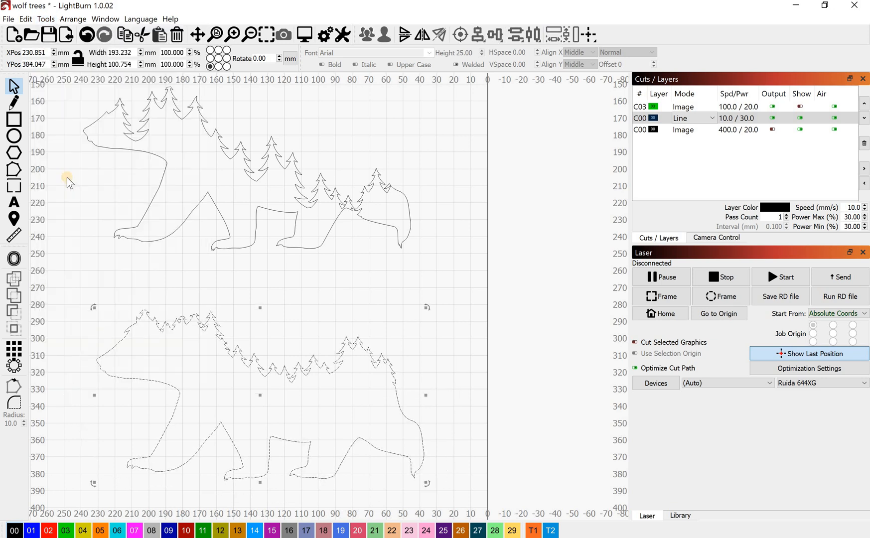
pyautogui.hotkey('ctrl', 'z')
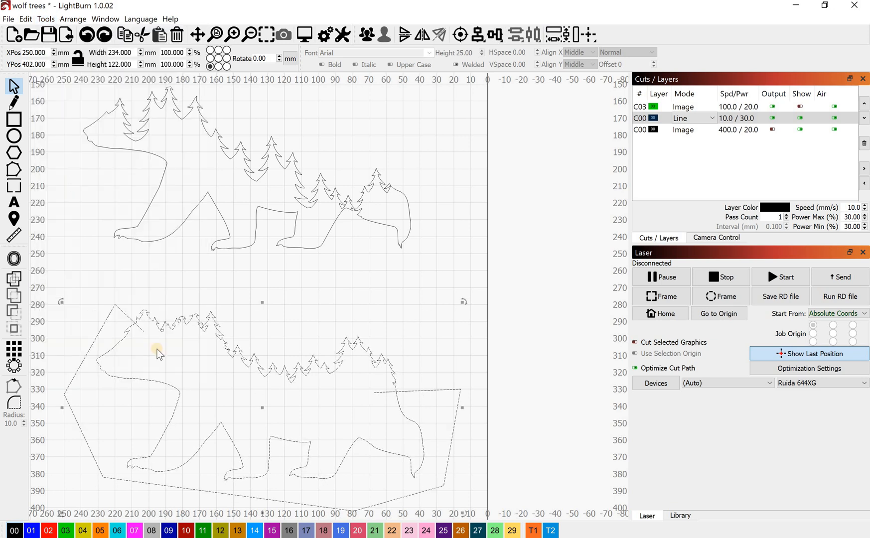
# Draw a second polyline, about 136 by 43 mm, beneath the lower bear's tree line, connecting the first polyline's two open ends
pyautogui.click(421, 395)
pyautogui.click(421, 390)
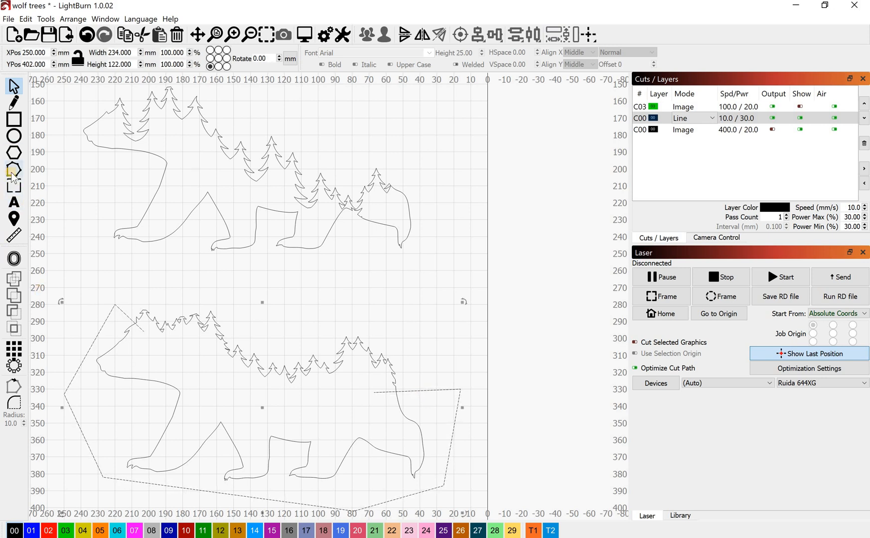
pyautogui.click(15, 103)
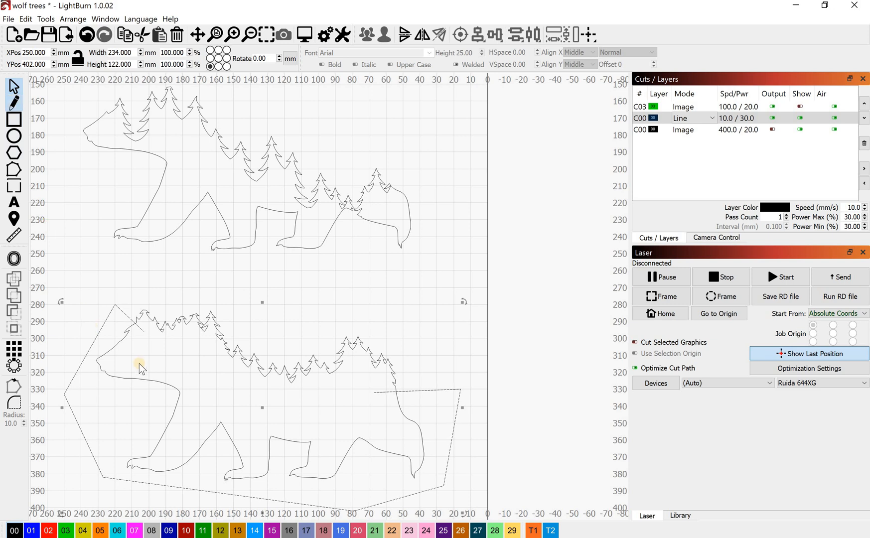
pyautogui.scroll(2, 142, 314)
pyautogui.click(143, 313)
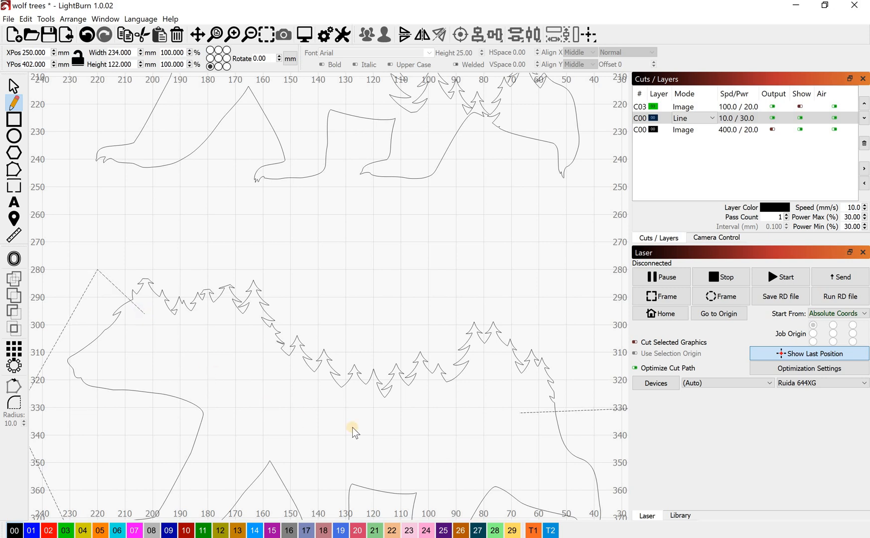
pyautogui.click(376, 432)
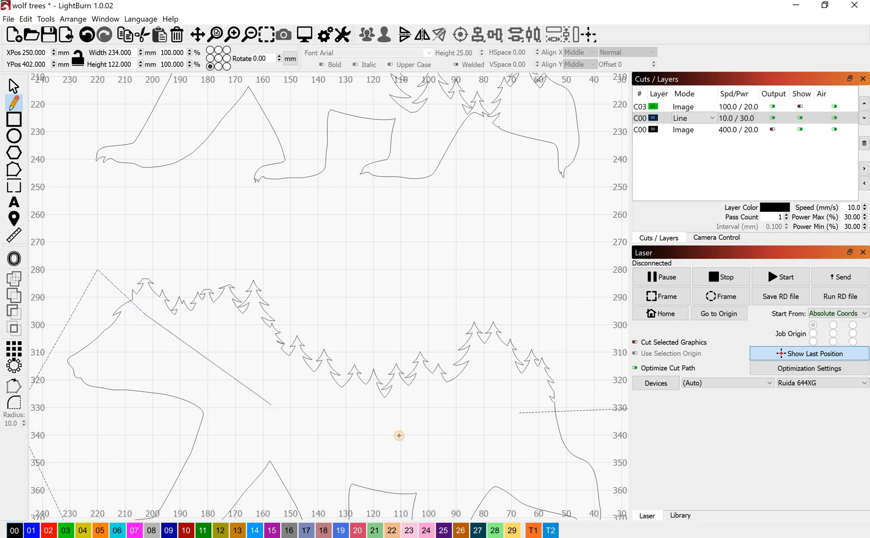
pyautogui.click(521, 414)
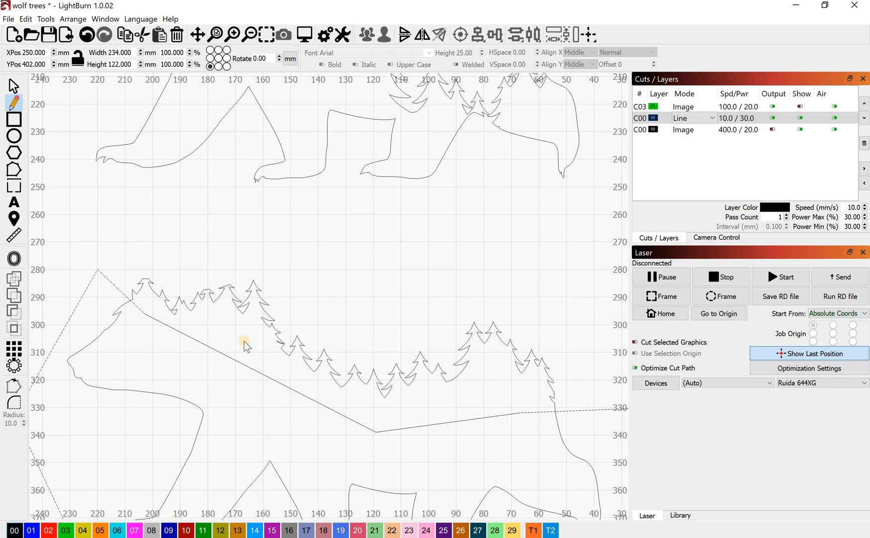
pyautogui.press('Escape')
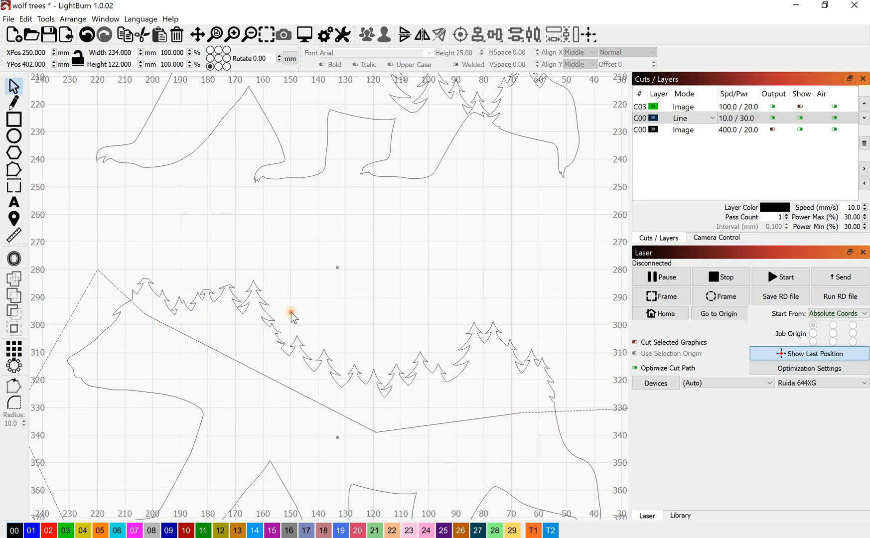
# Select both polylines and check the available commands for a way to join them
pyautogui.click(171, 332)
pyautogui.click(129, 308)
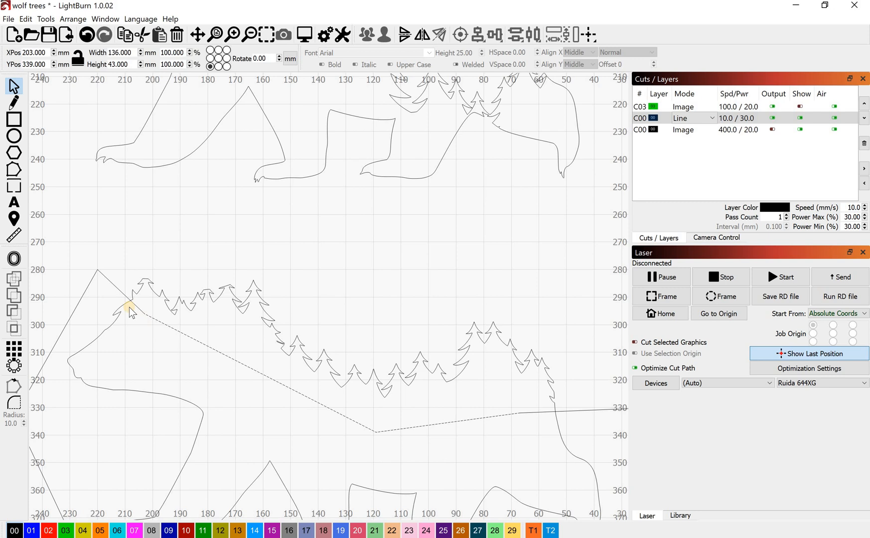
pyautogui.keyDown('shift'); pyautogui.click(102, 276); pyautogui.keyUp('shift')
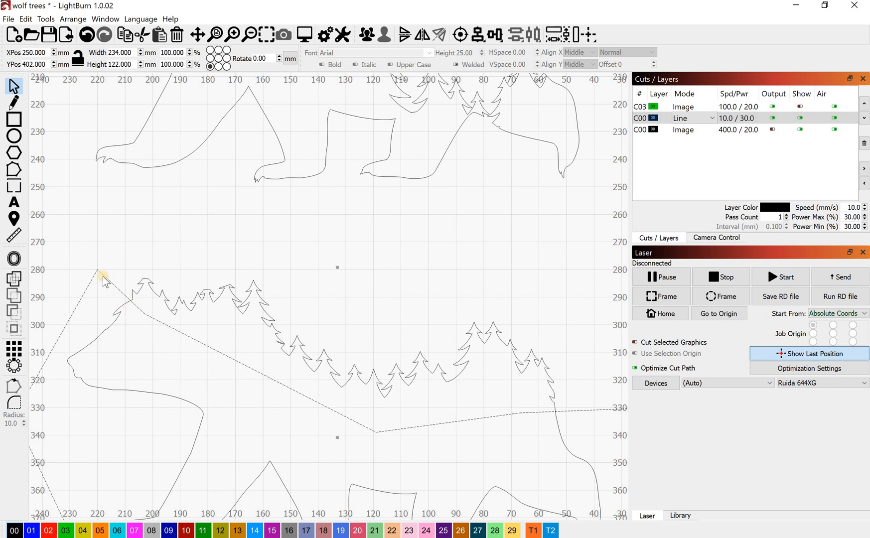
pyautogui.rightClick(103, 276)
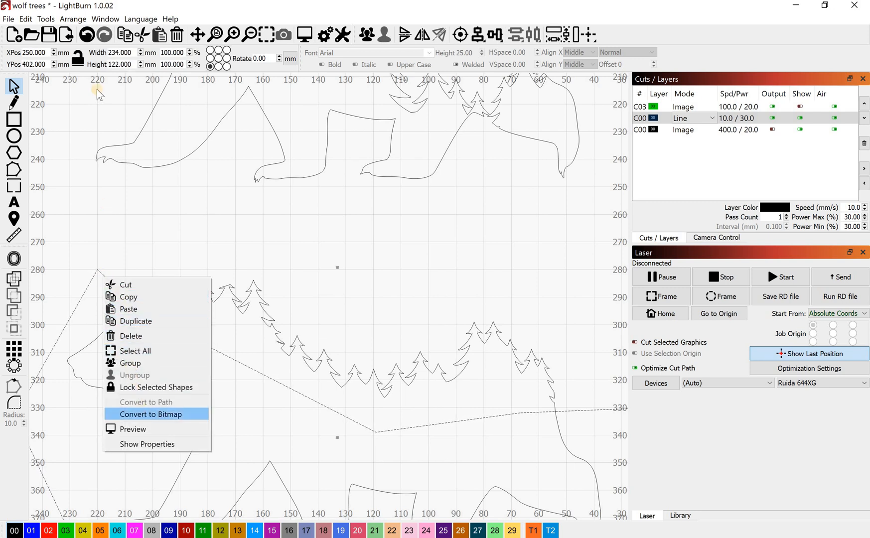
pyautogui.click(46, 20)
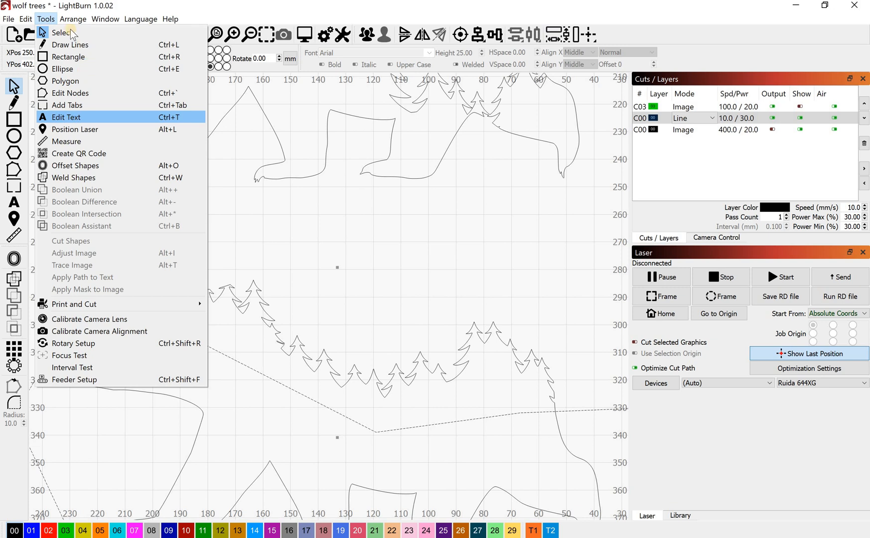
pyautogui.moveTo(72, 22)
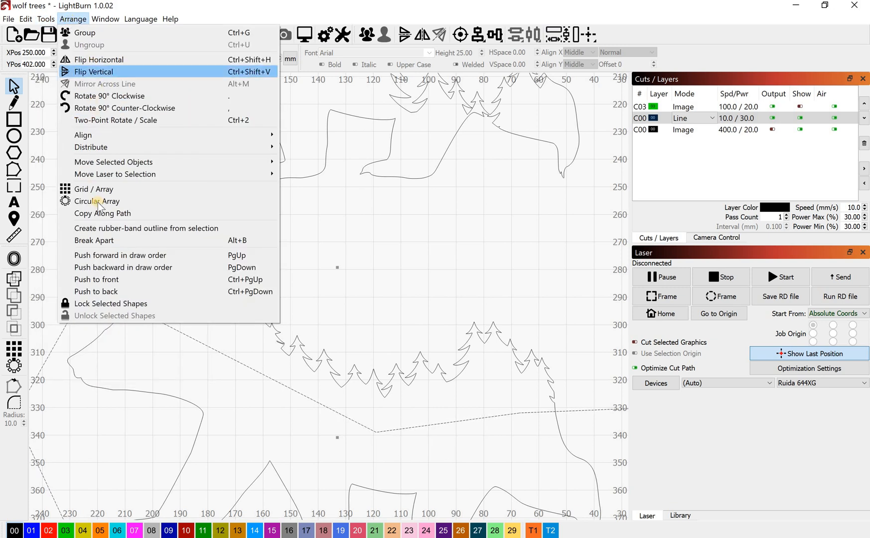
pyautogui.click(187, 333)
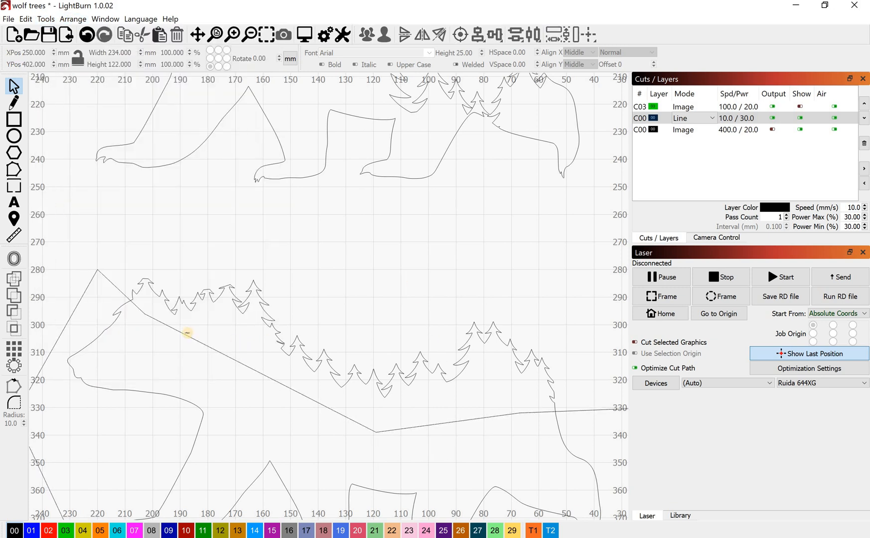
# Delete both polylines drawn around the lower bear and beneath its tree line
pyautogui.click(180, 332)
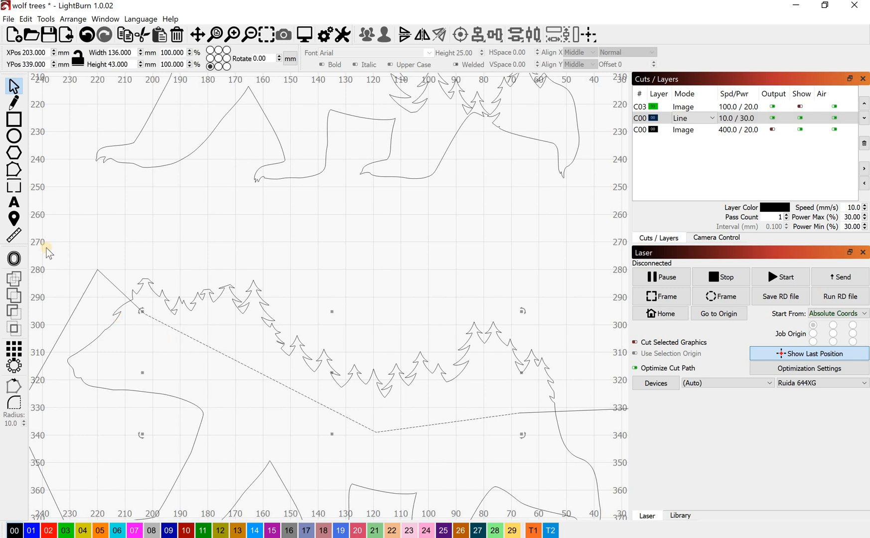
pyautogui.press('Delete')
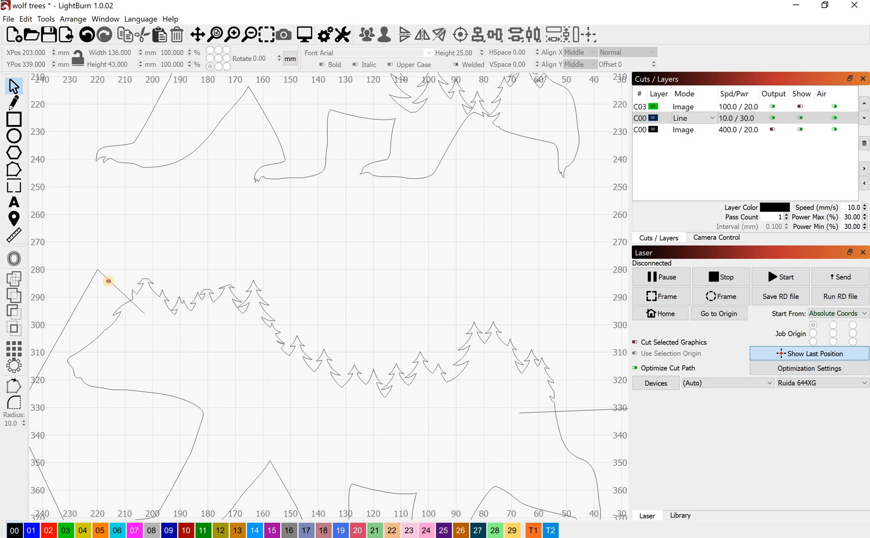
pyautogui.click(108, 281)
pyautogui.press('Delete')
pyautogui.moveTo(329, 375); pyautogui.dragTo(319, 345)
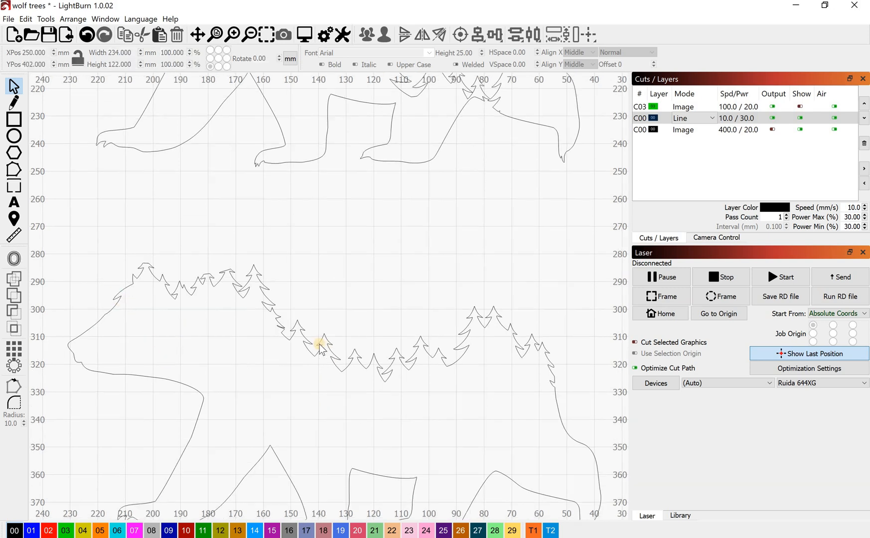
# Draw a closed polygon, about 222 by 114 mm, around the lower bear's head and legs, with its upper edge running just beneath the tree line
pyautogui.scroll(1, 319, 345)
pyautogui.scroll(-3, 188, 286)
pyautogui.click(14, 103)
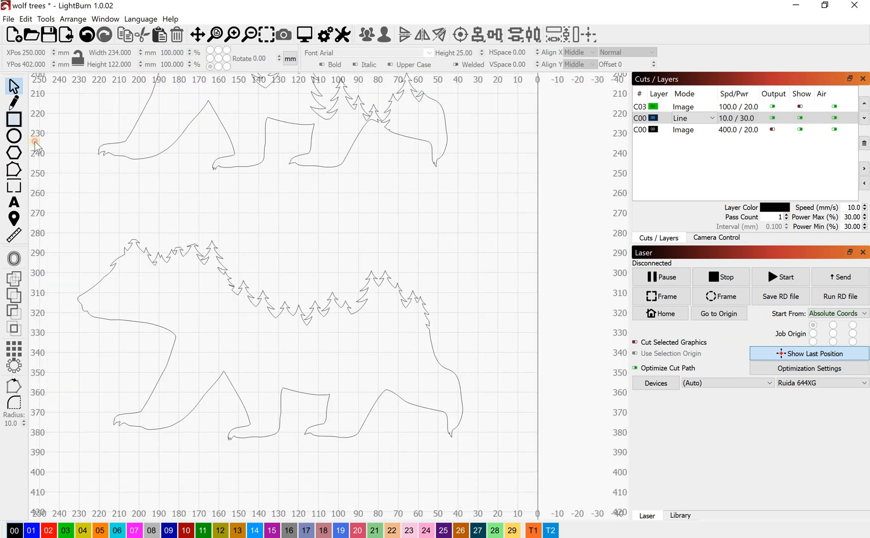
pyautogui.click(91, 251)
pyautogui.click(64, 280)
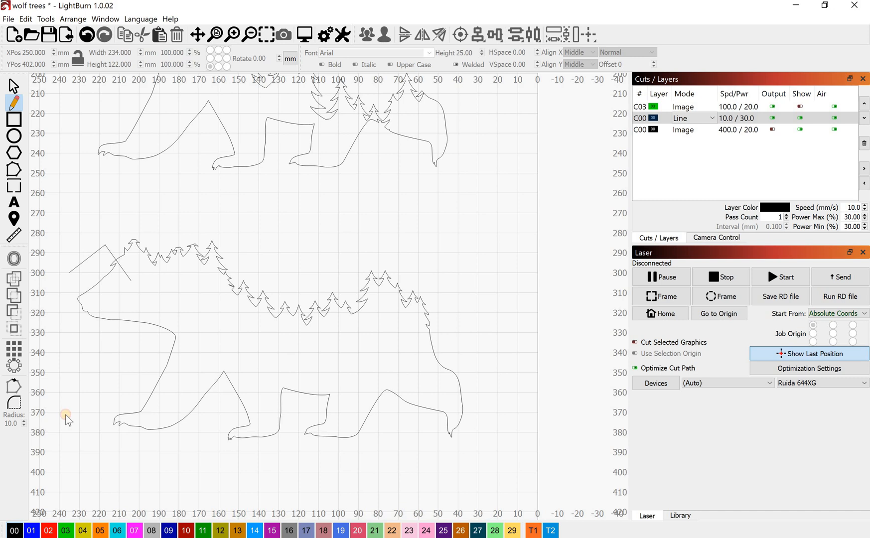
pyautogui.click(75, 442)
pyautogui.click(329, 472)
pyautogui.click(506, 450)
pyautogui.click(498, 334)
pyautogui.click(464, 328)
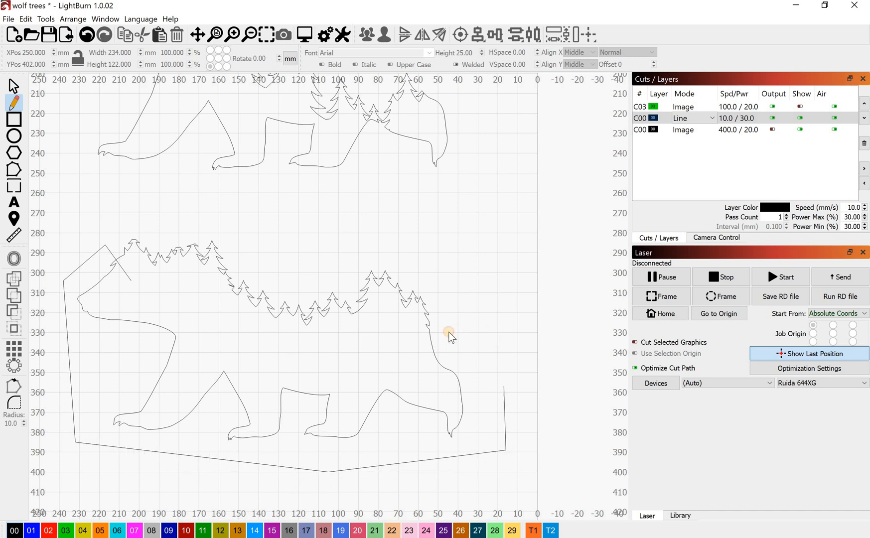
pyautogui.click(430, 335)
pyautogui.click(378, 340)
pyautogui.click(159, 301)
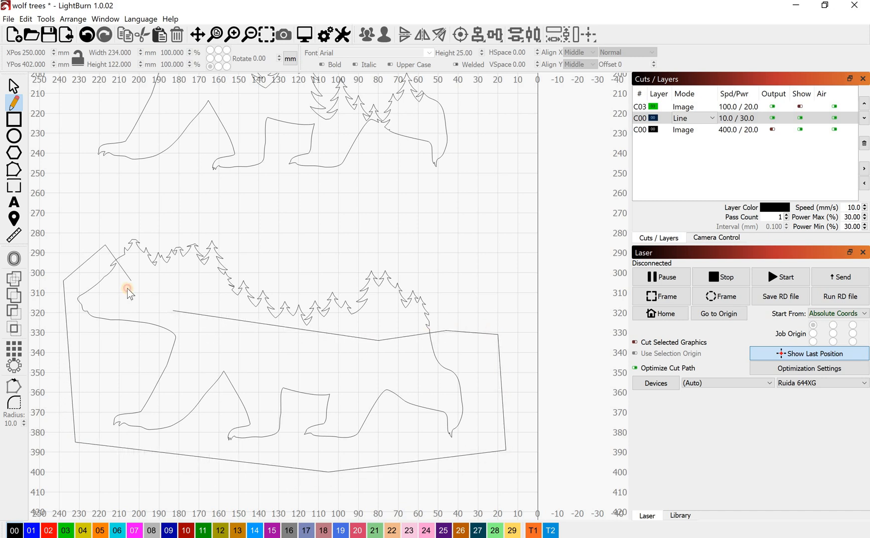
pyautogui.click(129, 283)
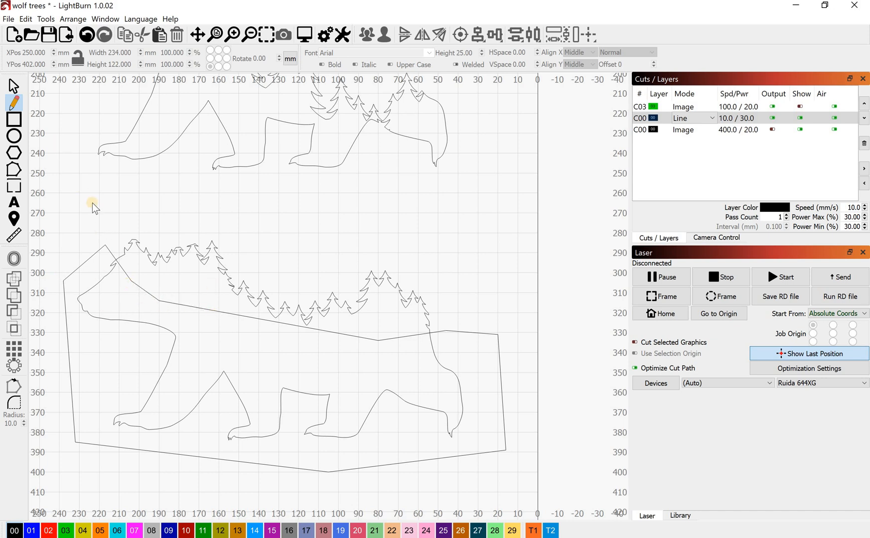
pyautogui.click(13, 86)
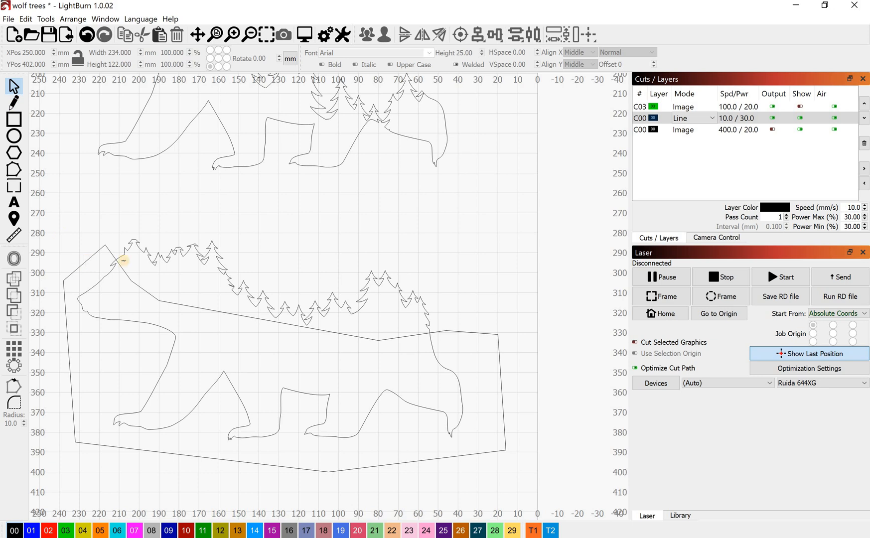
# Use the Boolean Assistant on the polygon and lower bear, previewing the options and keeping Difference B - A to cut away the head and legs
pyautogui.click(123, 261)
pyautogui.keyDown('shift'); pyautogui.click(145, 249); pyautogui.keyUp('shift')
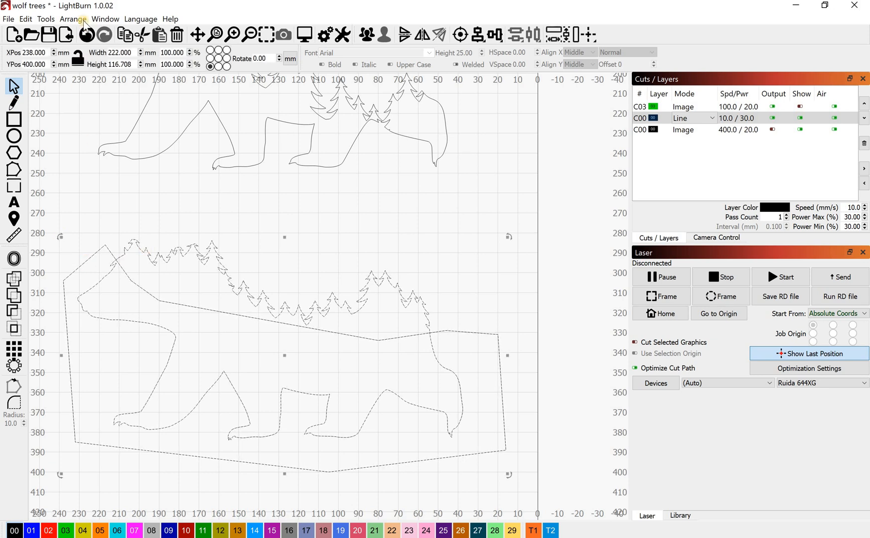
pyautogui.click(45, 19)
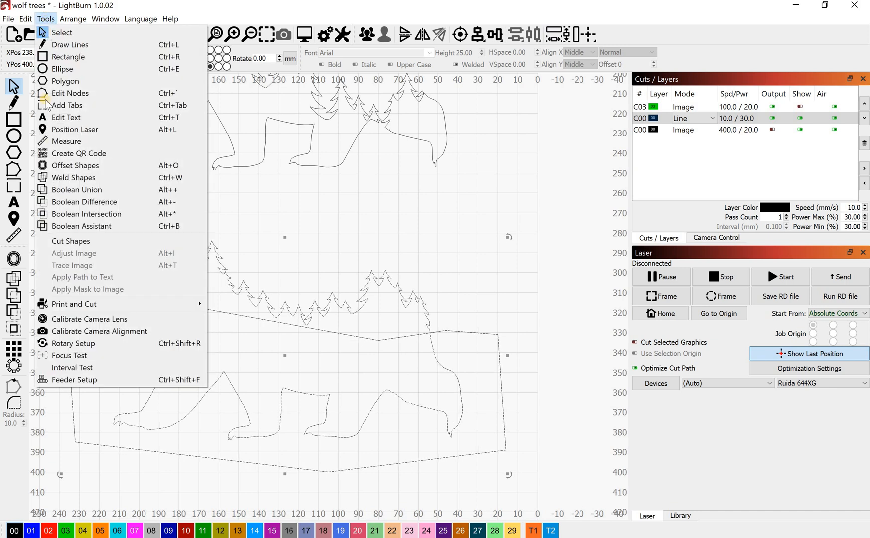
pyautogui.click(85, 227)
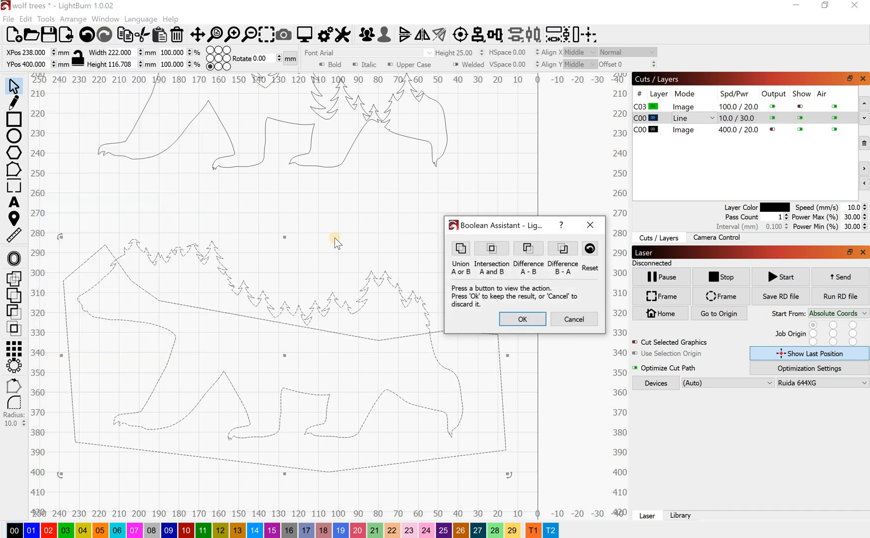
pyautogui.click(462, 250)
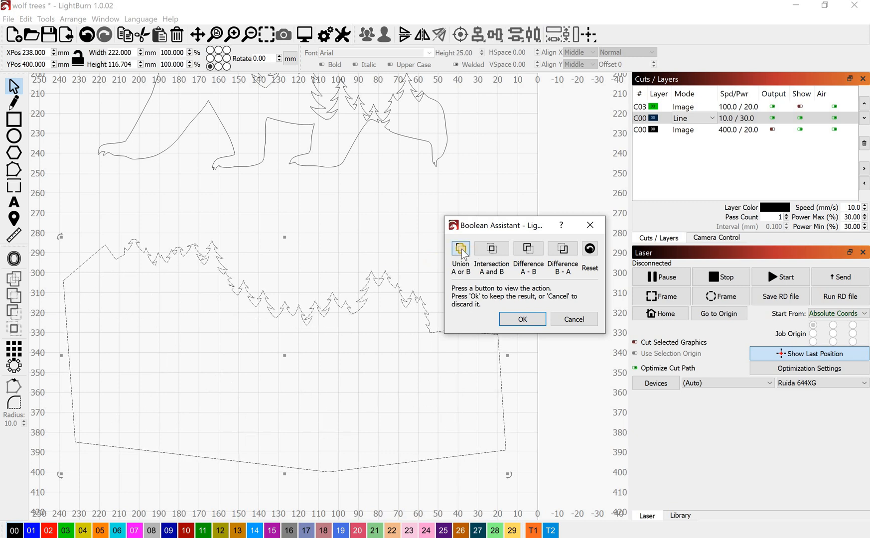
pyautogui.click(487, 248)
pyautogui.click(534, 245)
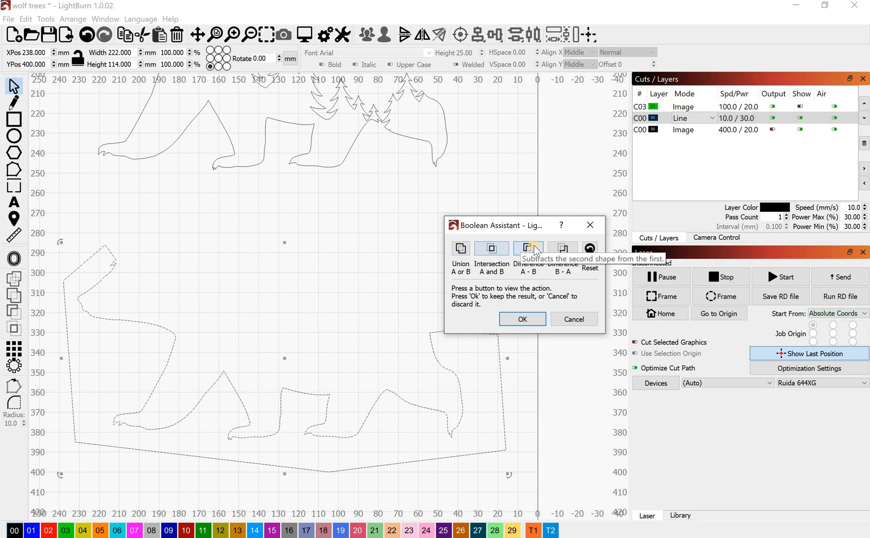
pyautogui.click(562, 248)
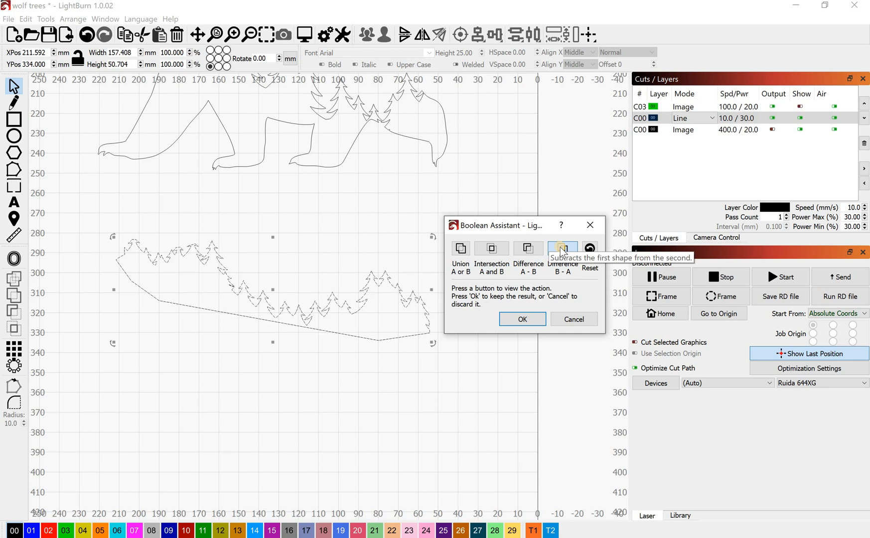
pyautogui.click(522, 319)
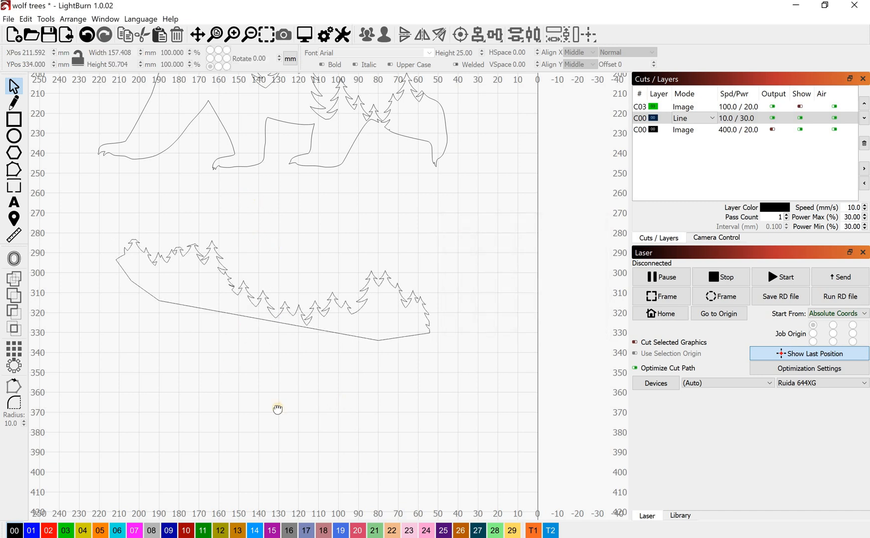
# Draw two short lines, about 6 by 20 mm and 7 by 15 mm, across the upper bear's outline at its head and rump
pyautogui.scroll(2, 254, 350)
pyautogui.scroll(1, 171, 306)
pyautogui.scroll(-1, 171, 306)
pyautogui.moveTo(171, 307); pyautogui.dragTo(279, 312)
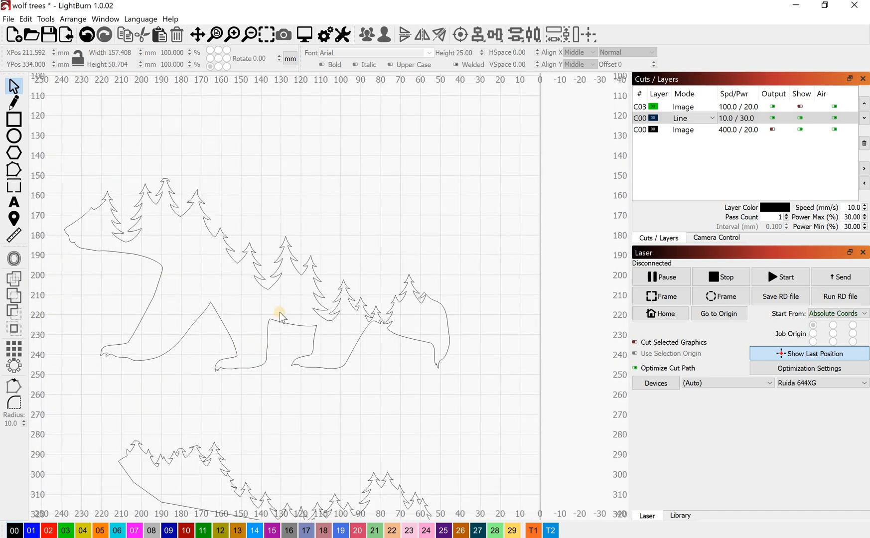
pyautogui.hotkey('ctrl', 'l')
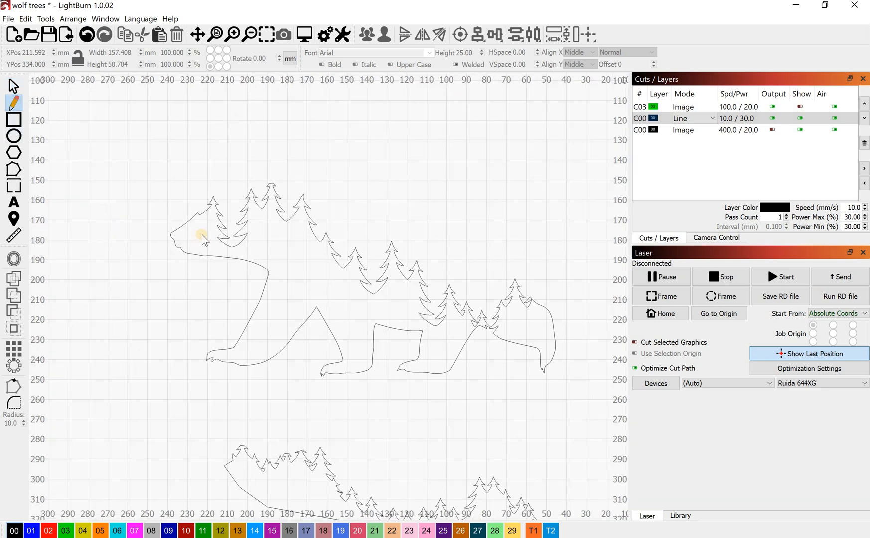
pyautogui.click(193, 188)
pyautogui.click(542, 289)
pyautogui.click(14, 87)
# Try selecting the short lines with the upper bear and check which Boolean commands are available for cutting it
pyautogui.click(196, 196)
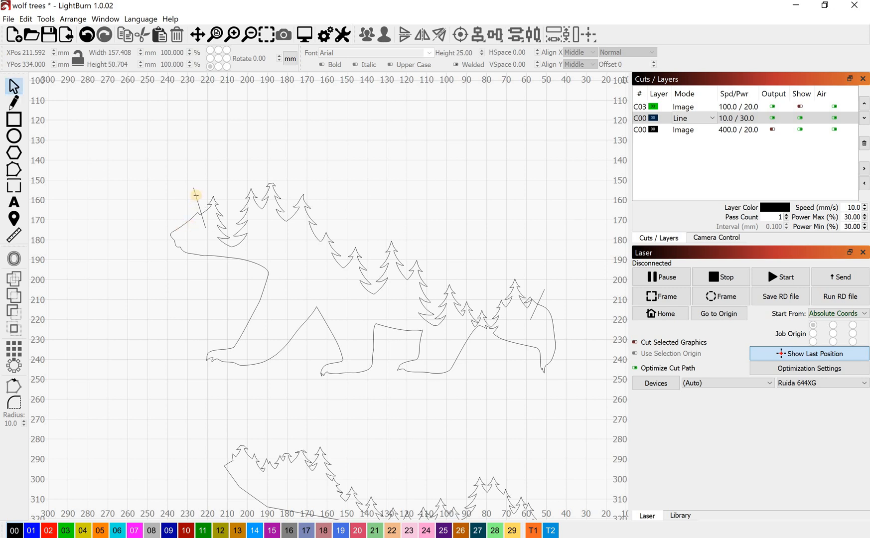
pyautogui.click(213, 203)
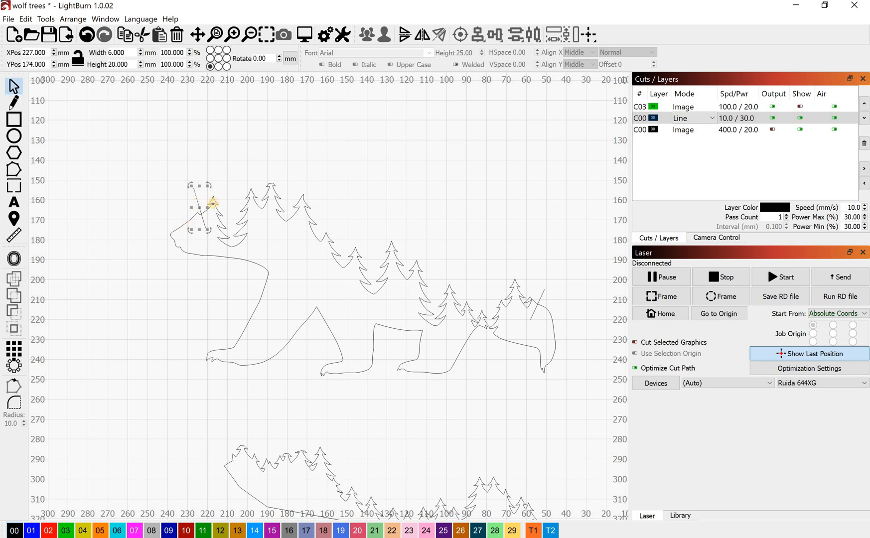
pyautogui.click(290, 220)
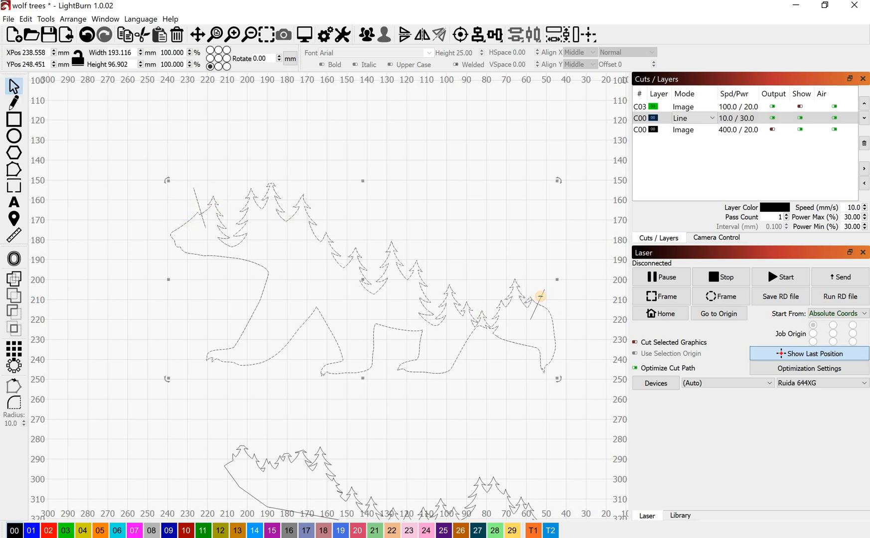
pyautogui.click(46, 19)
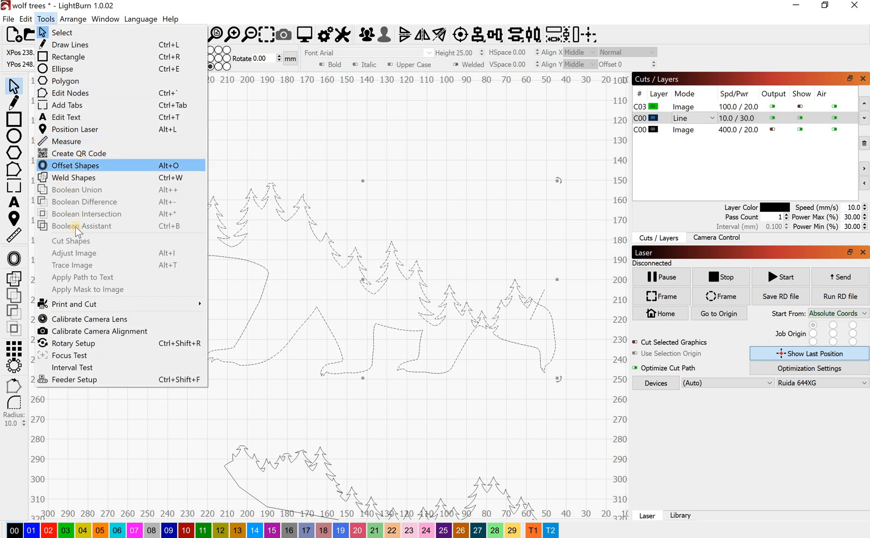
pyautogui.click(206, 205)
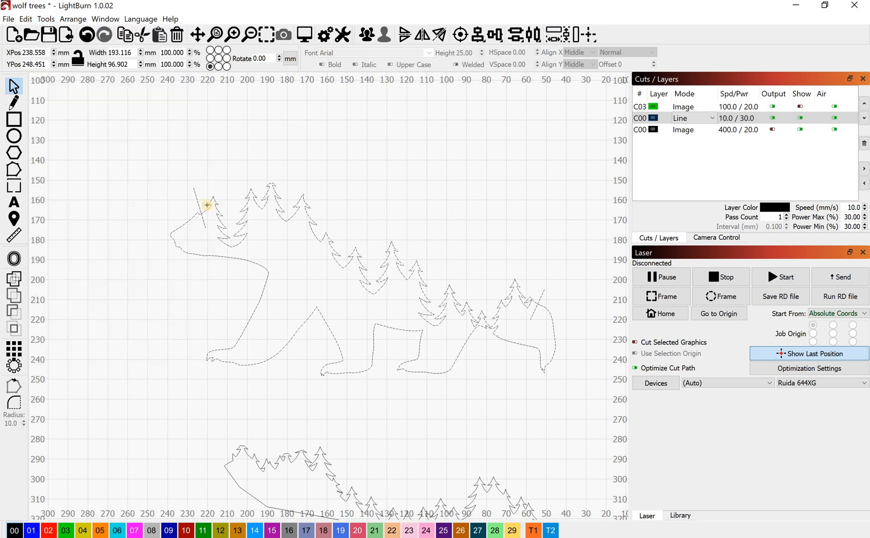
pyautogui.click(206, 204)
pyautogui.click(199, 196)
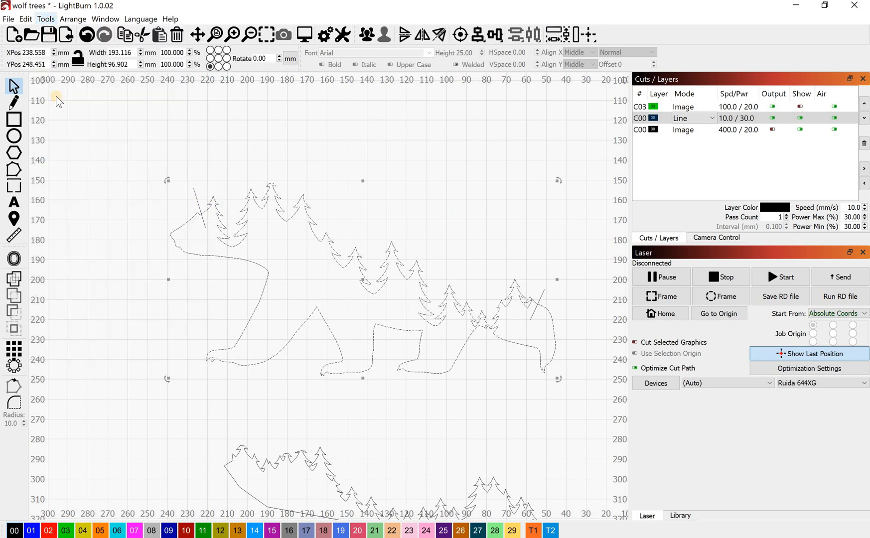
pyautogui.click(46, 19)
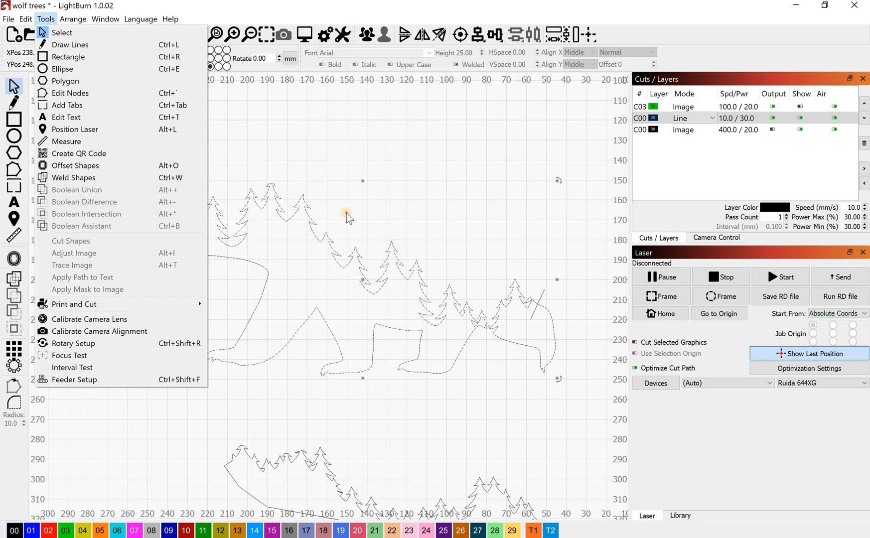
pyautogui.click(214, 225)
# Delete both short lines crossing the upper bear's head and rump
pyautogui.click(196, 198)
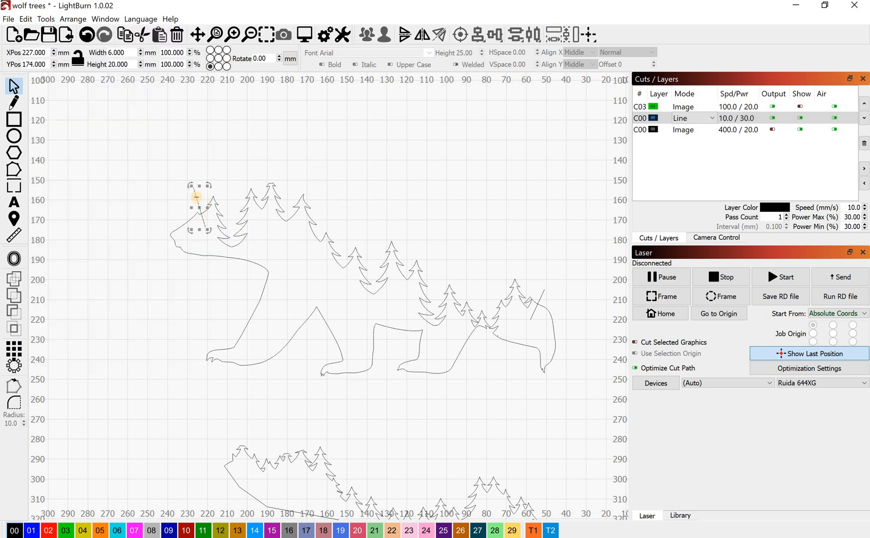
pyautogui.press('Delete')
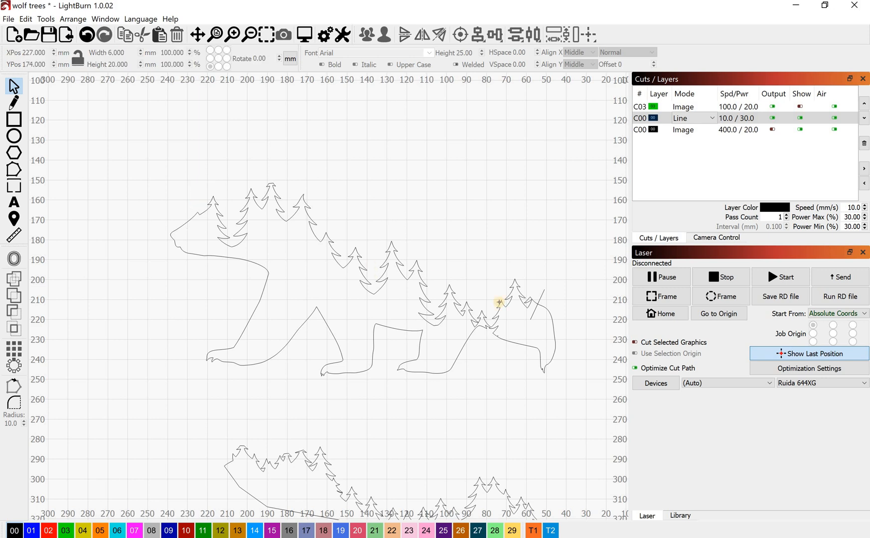
pyautogui.click(536, 300)
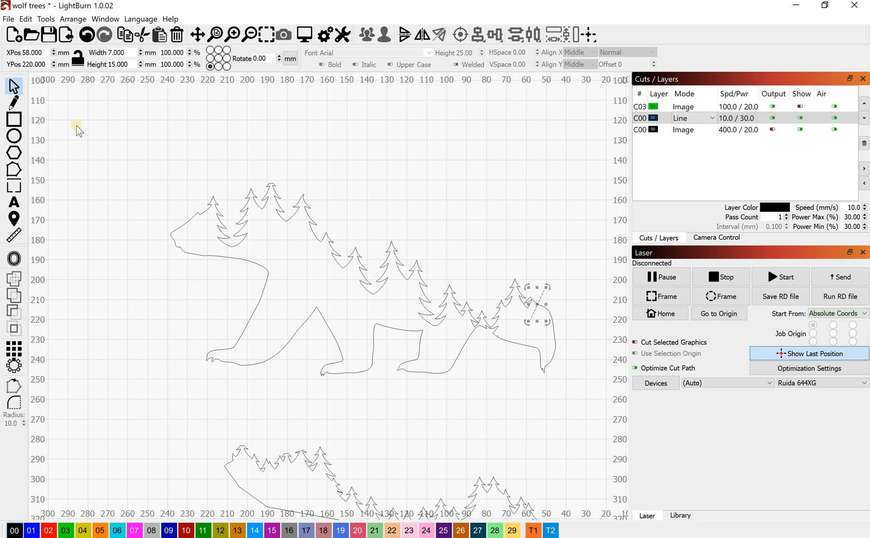
pyautogui.press('Delete')
# Draw a polyline, about 241 by 118 mm, from the upper bear's forehead around its snout and below its legs to above the rump
pyautogui.click(209, 226)
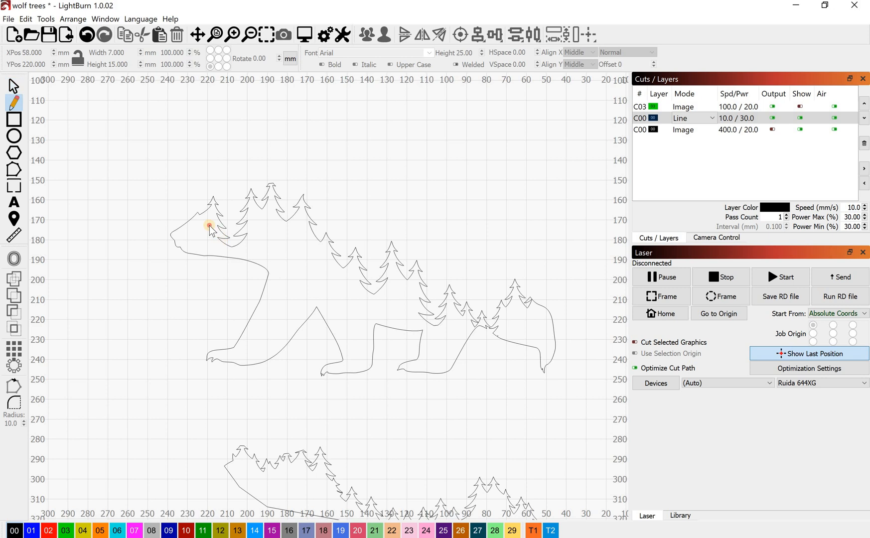
pyautogui.click(194, 194)
pyautogui.click(110, 242)
pyautogui.click(175, 419)
pyautogui.click(550, 429)
pyautogui.click(590, 322)
pyautogui.click(554, 270)
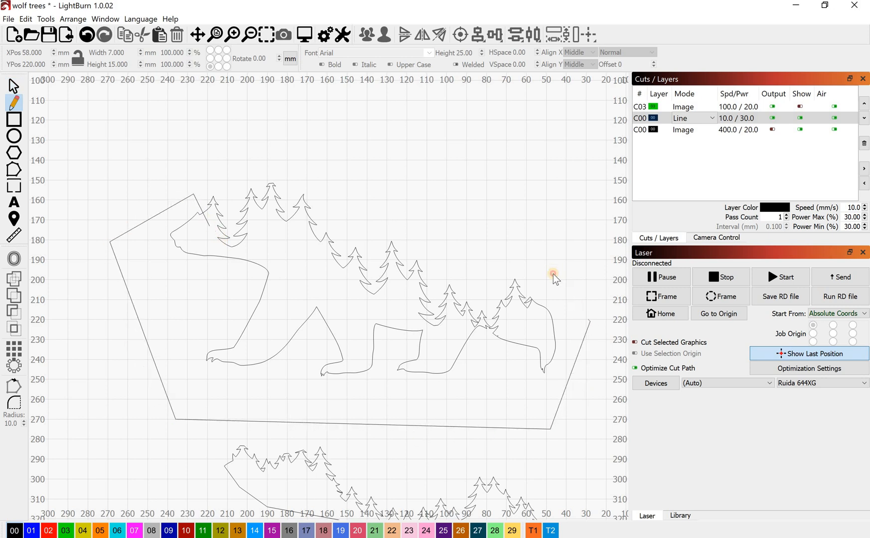
# Continue the polyline through the rump and along the base of the upper bear's trees, closing it at its starting point on the head
pyautogui.click(533, 304)
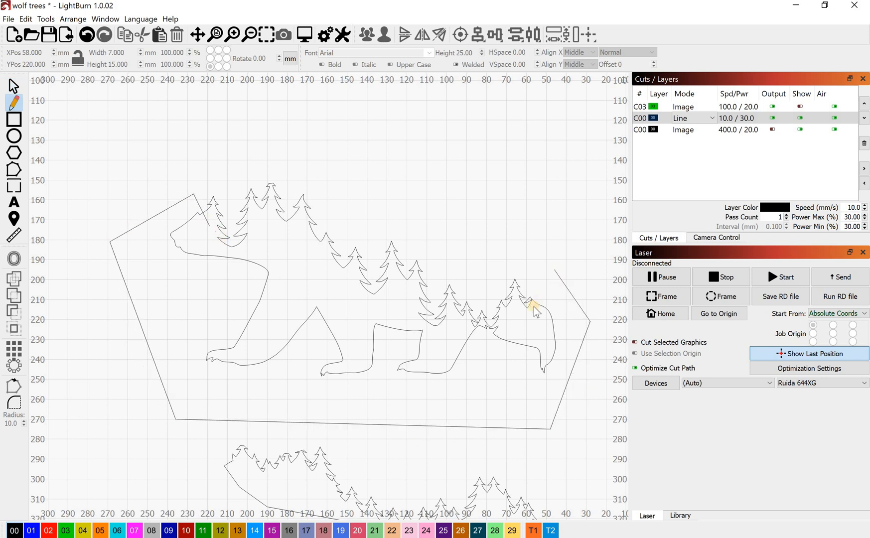
pyautogui.click(513, 332)
pyautogui.scroll(5, 501, 333)
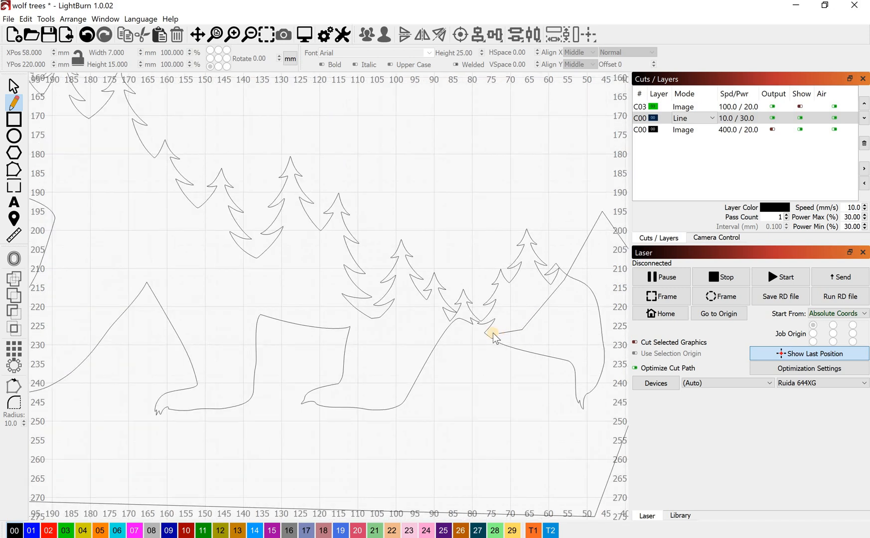
pyautogui.click(491, 330)
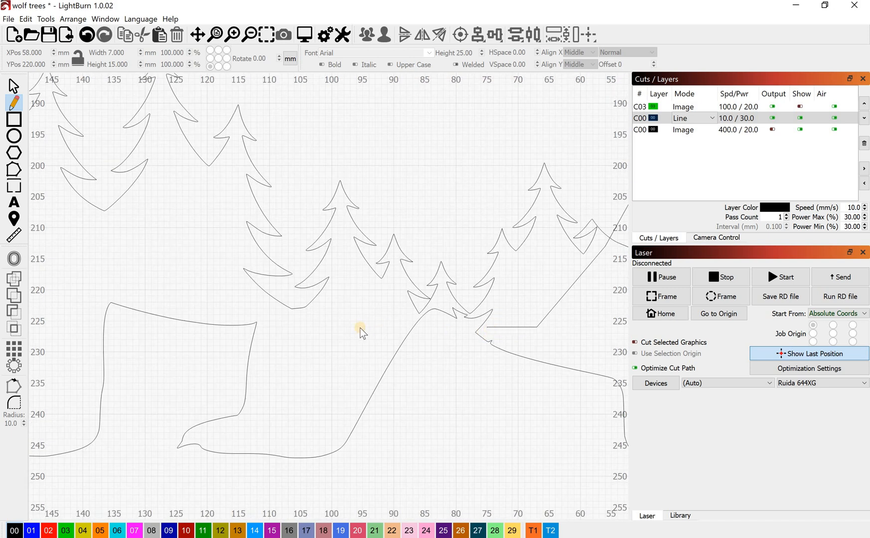
pyautogui.click(181, 293)
pyautogui.click(98, 287)
pyautogui.moveTo(198, 324); pyautogui.dragTo(389, 375)
pyautogui.click(119, 220)
pyautogui.scroll(-2, 110, 223)
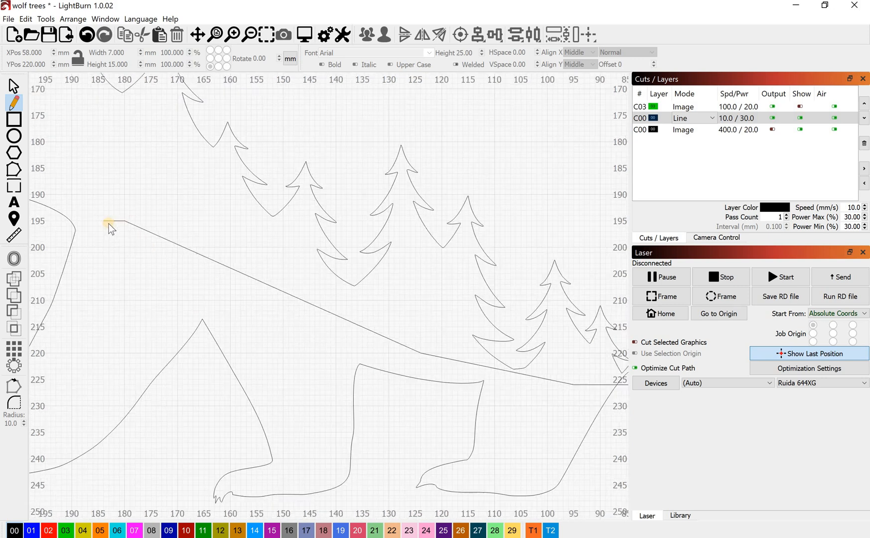
pyautogui.moveTo(243, 299); pyautogui.dragTo(261, 315)
pyautogui.click(141, 277)
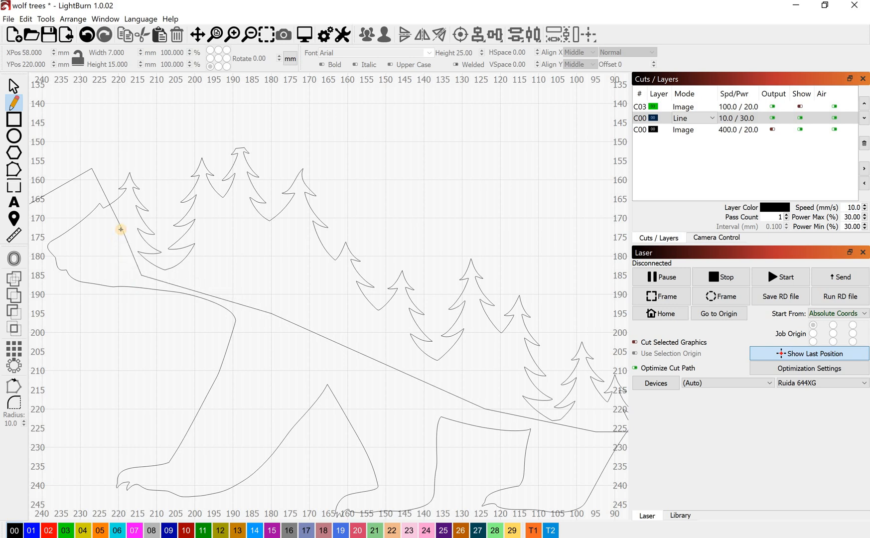
pyautogui.press('Escape')
# Subtract the drawn polyline from the upper bear outline using the Boolean Assistant's Difference B - A, keeping only its tree strip
pyautogui.scroll(-3, 339, 331)
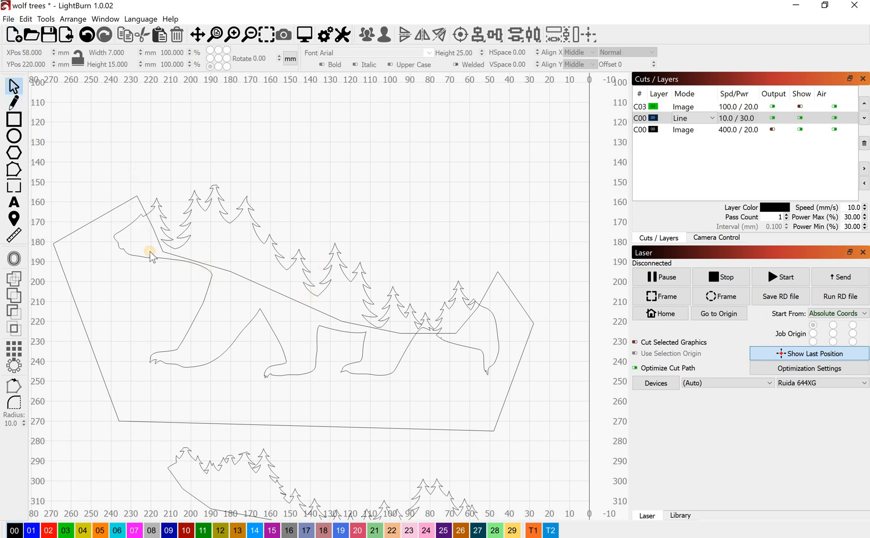
pyautogui.scroll(-1, 148, 240)
pyautogui.click(160, 204)
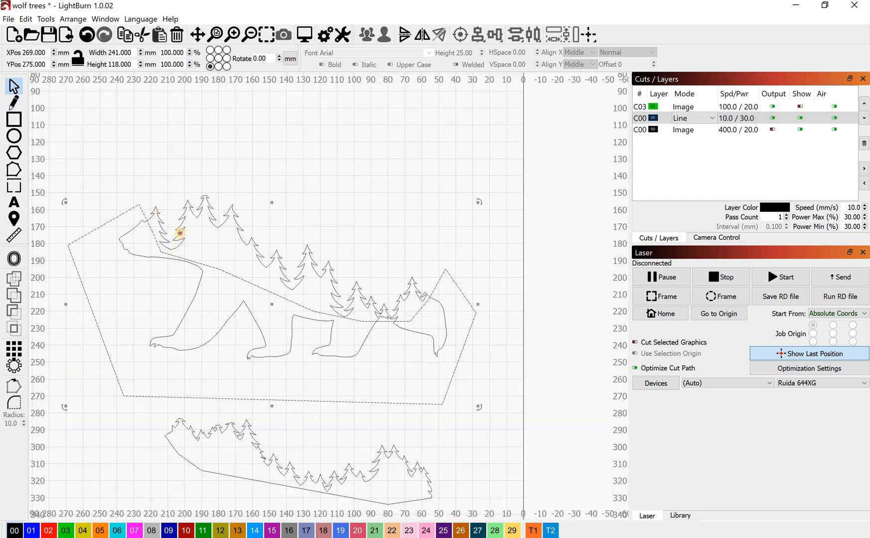
pyautogui.click(46, 19)
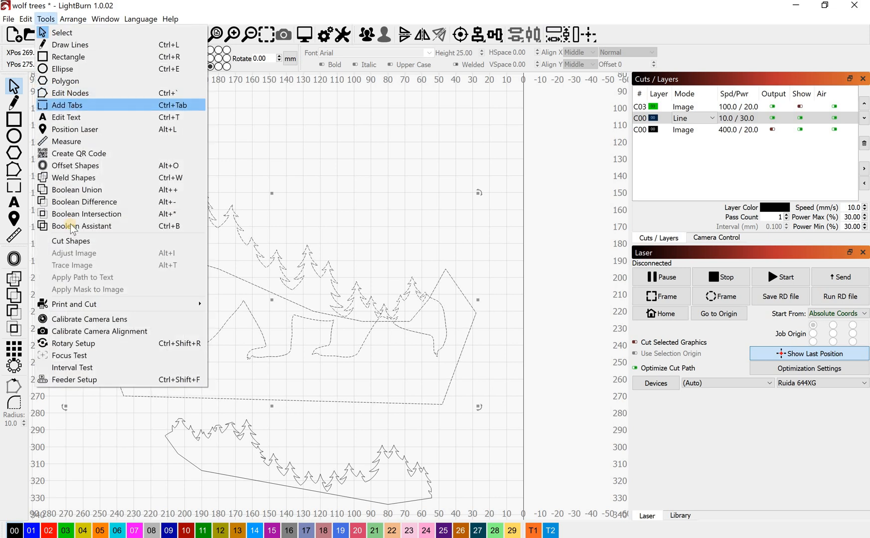
pyautogui.click(72, 227)
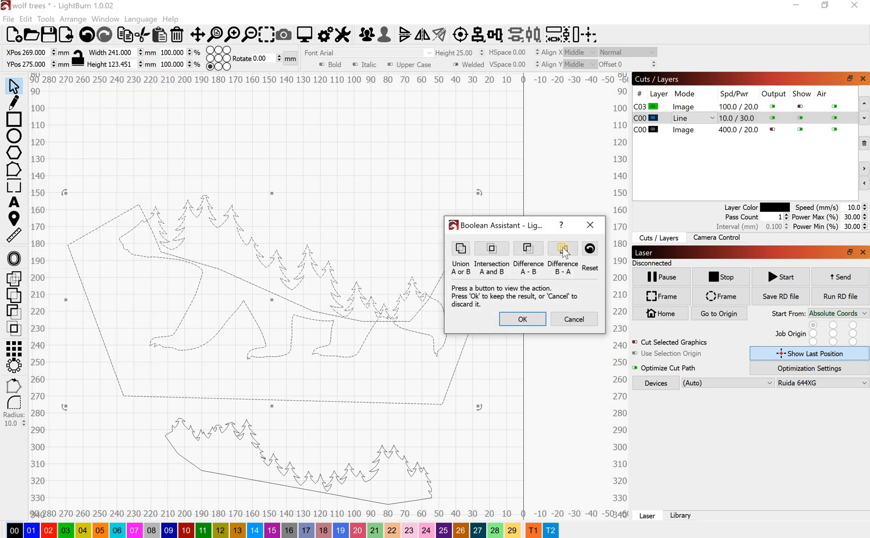
pyautogui.click(563, 253)
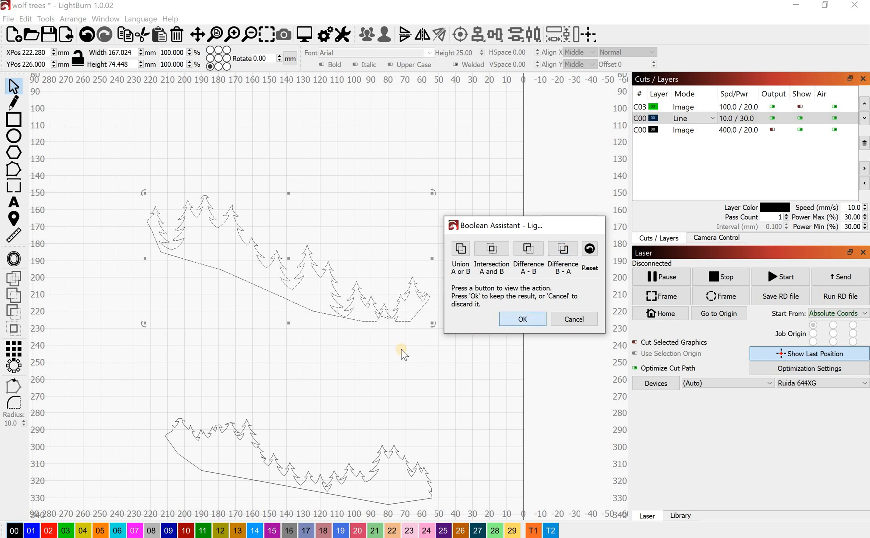
# Assign the wolf outline and both tree strips to blue layer 01
pyautogui.scroll(-3, 205, 341)
pyautogui.moveTo(296, 244); pyautogui.dragTo(382, 250)
pyautogui.moveTo(259, 371); pyautogui.dragTo(347, 333)
pyautogui.moveTo(318, 412); pyautogui.dragTo(423, 350)
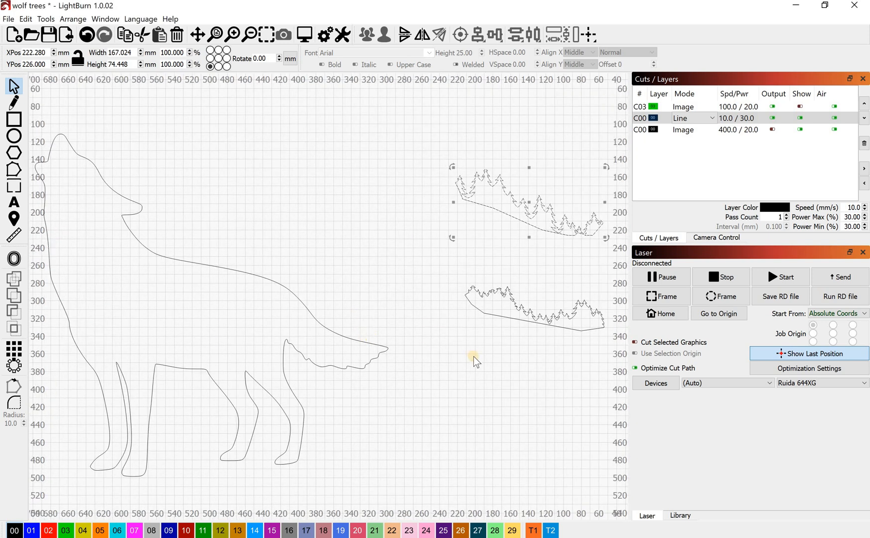
pyautogui.scroll(-2, 471, 349)
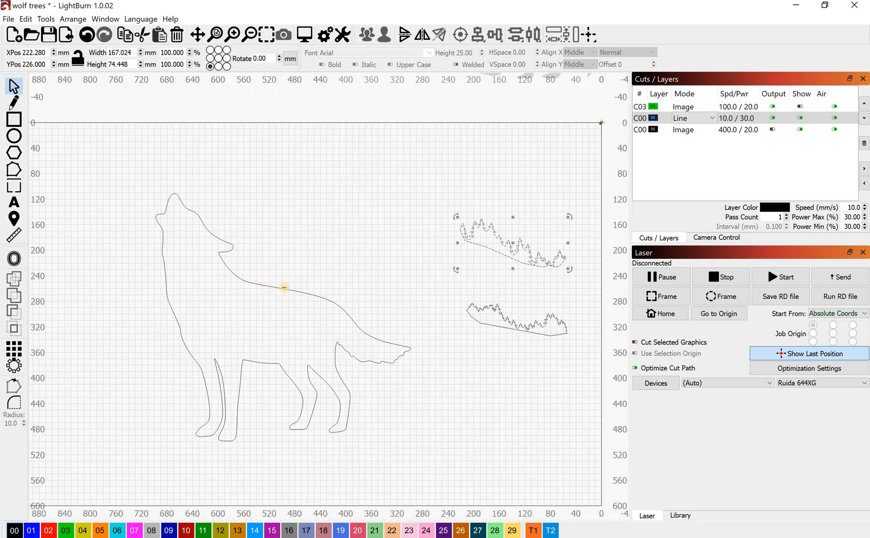
pyautogui.click(242, 310)
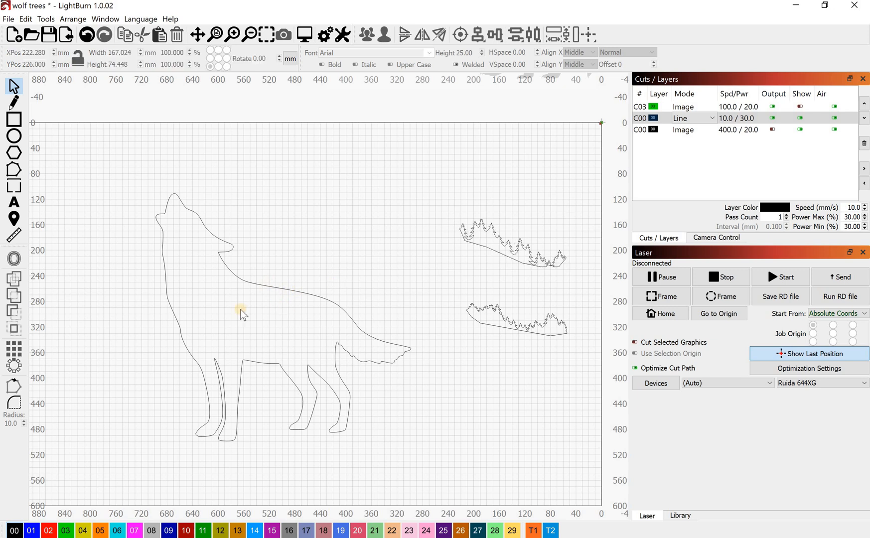
pyautogui.click(233, 273)
pyautogui.click(366, 264)
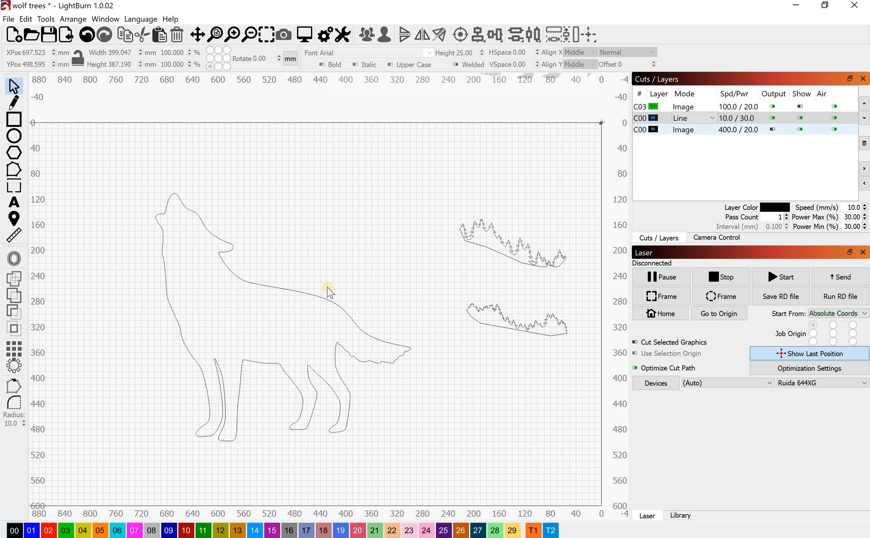
pyautogui.scroll(-1, 205, 243)
pyautogui.moveTo(149, 189); pyautogui.dragTo(570, 442)
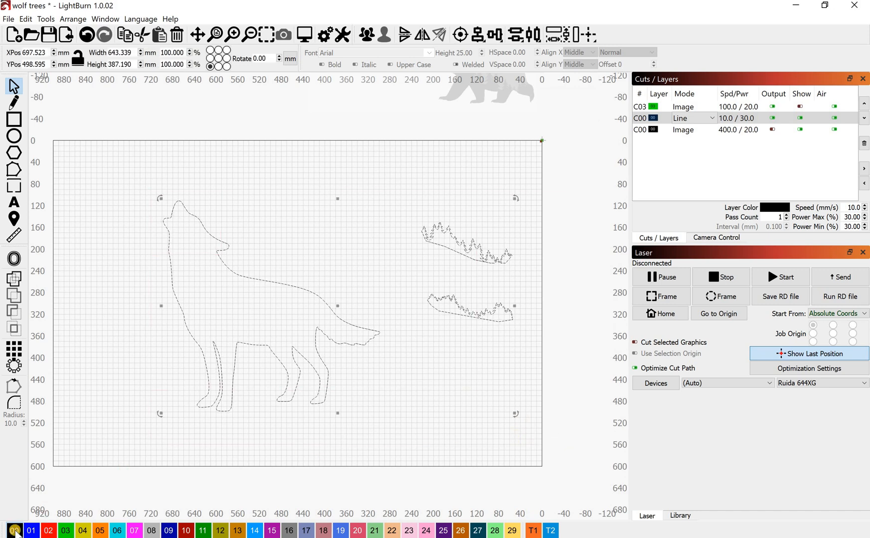
pyautogui.click(31, 530)
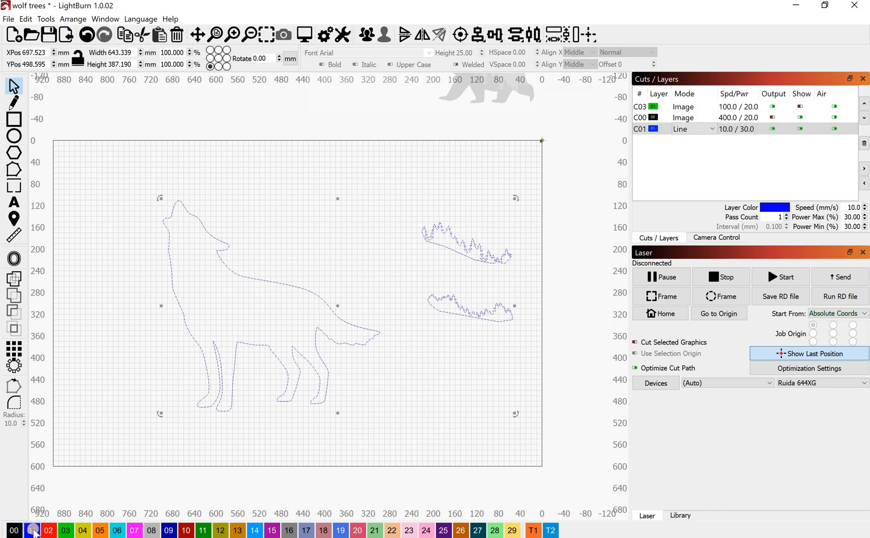
pyautogui.click(448, 396)
# Delete the C00 and C03 image layers together with all their objects
pyautogui.click(673, 117)
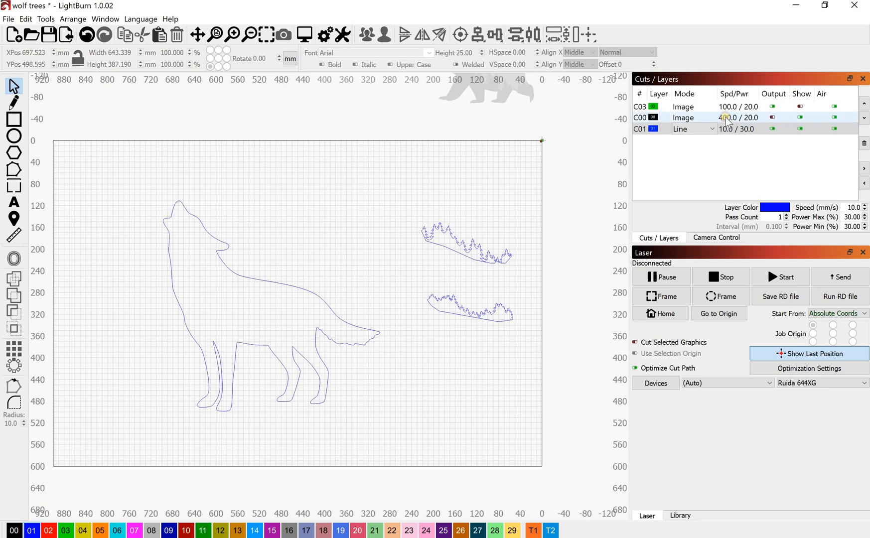
pyautogui.doubleClick(673, 118)
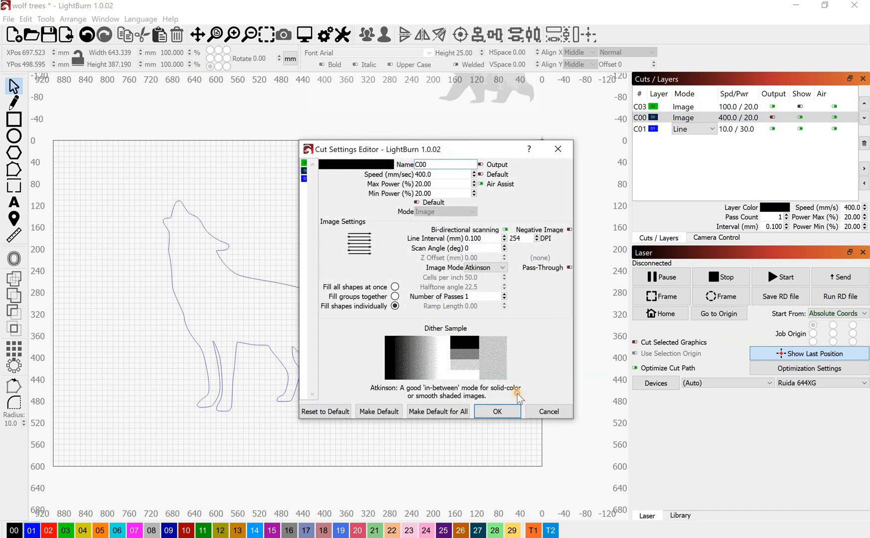
pyautogui.click(497, 412)
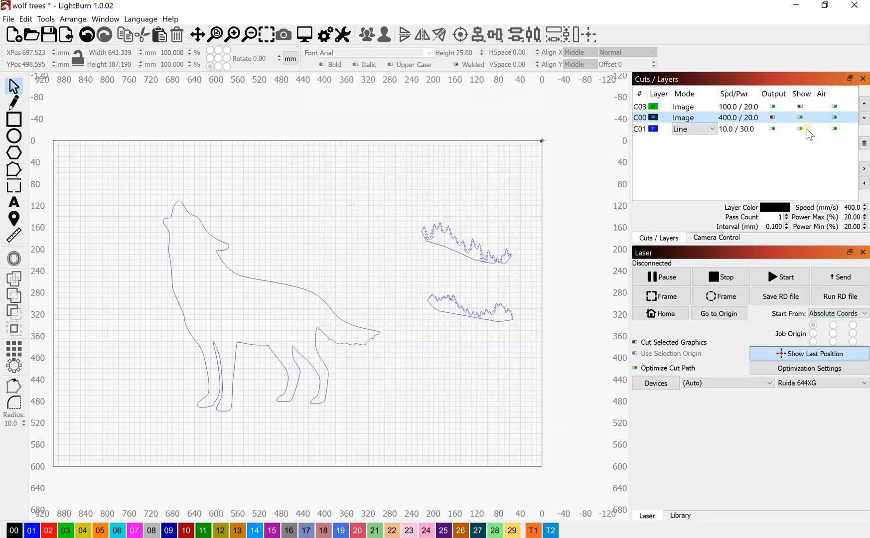
pyautogui.click(864, 143)
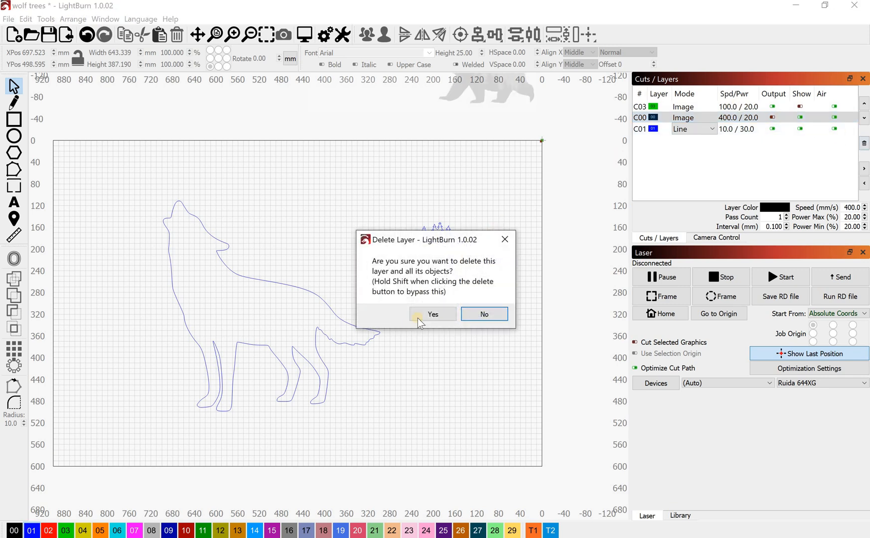
pyautogui.click(418, 314)
pyautogui.click(643, 106)
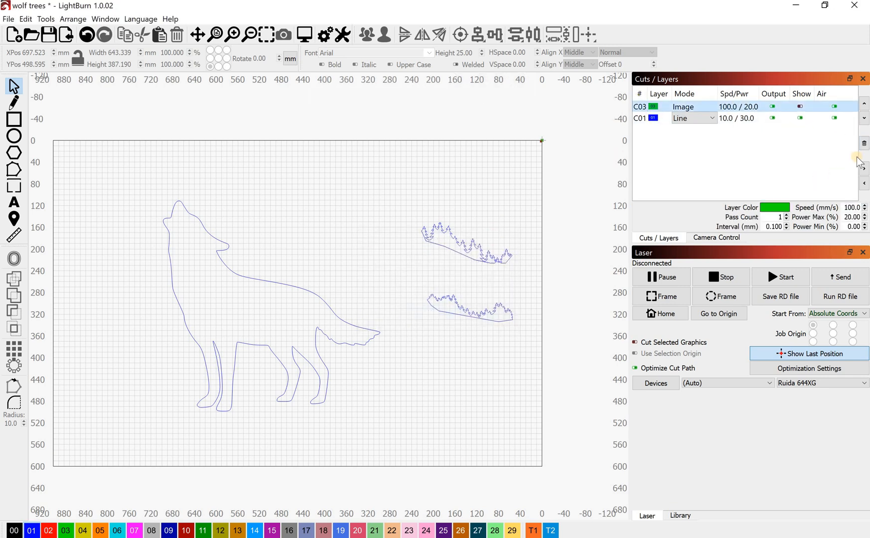
pyautogui.click(864, 144)
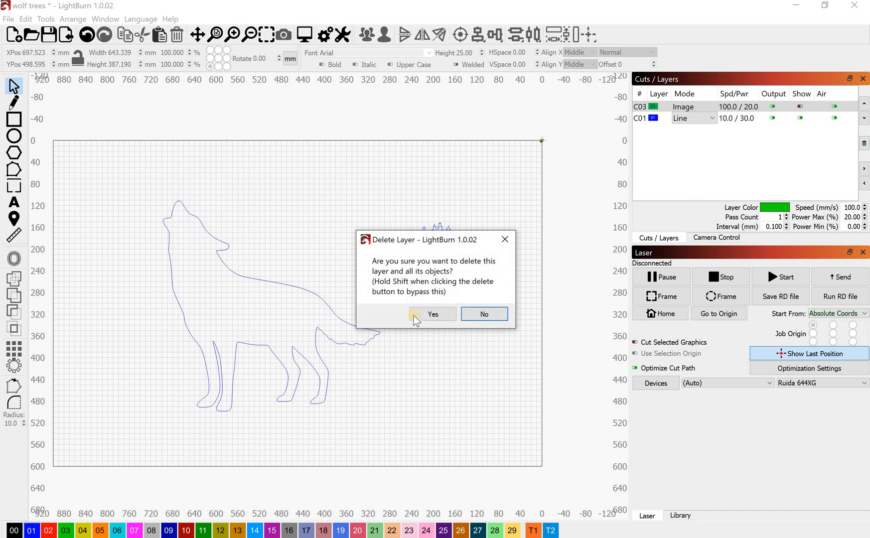
pyautogui.click(414, 316)
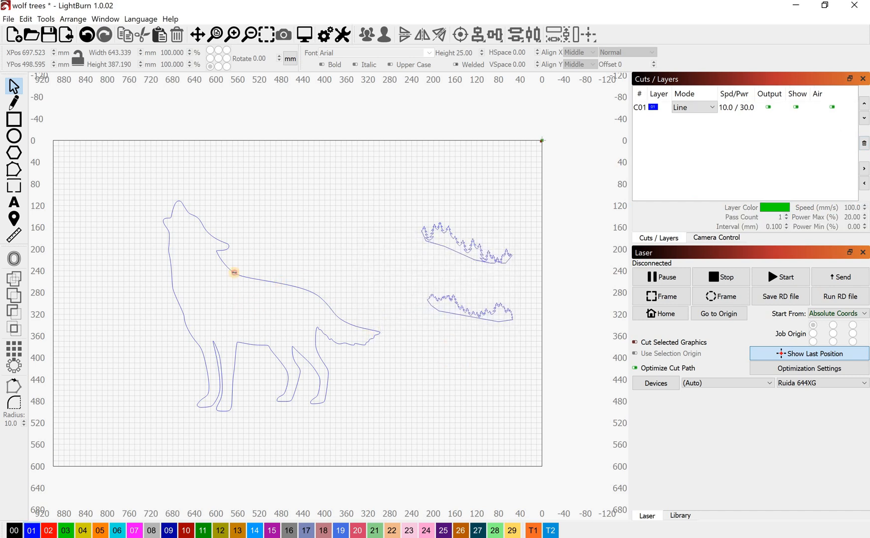
# Duplicate the wolf outline and place the copy exactly over the original, at X 697.523 mm and Y 498.595 mm
pyautogui.click(234, 273)
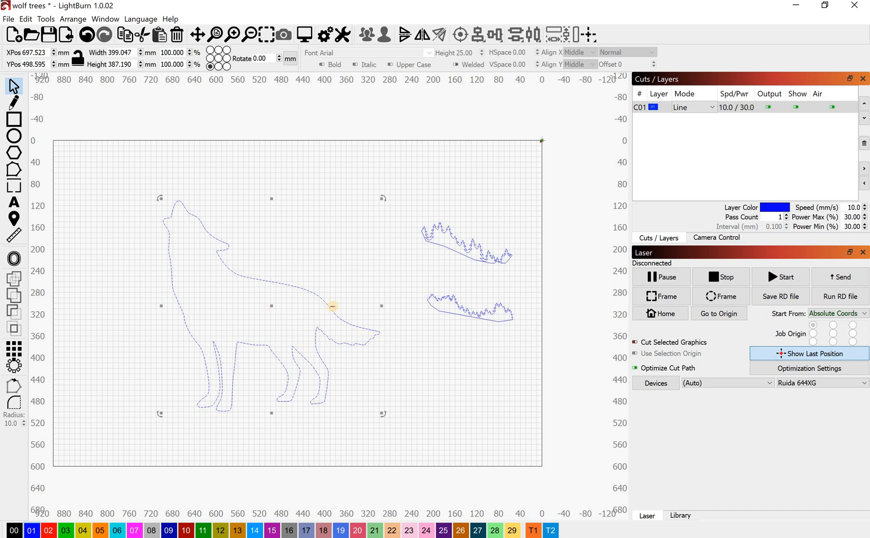
pyautogui.click(269, 239)
pyautogui.click(253, 279)
pyautogui.hotkey('ctrl', 'v')
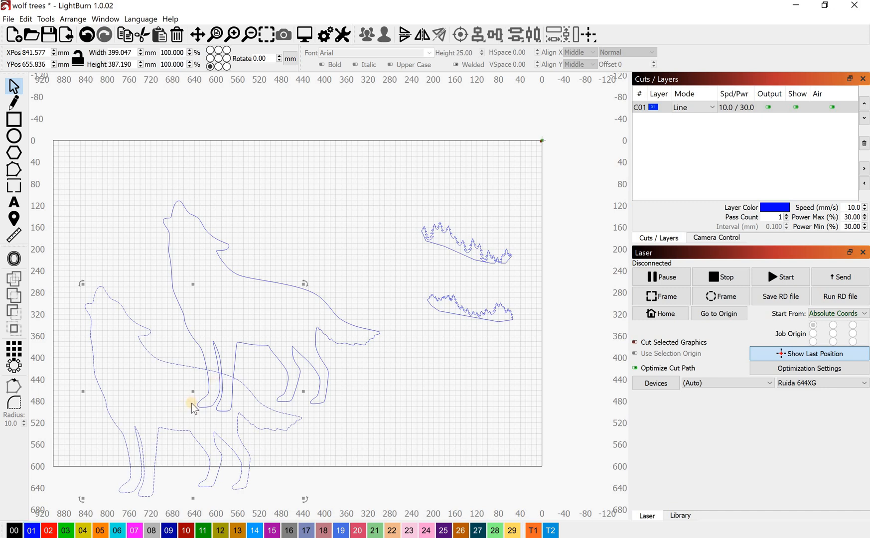
pyautogui.moveTo(191, 392); pyautogui.dragTo(270, 307)
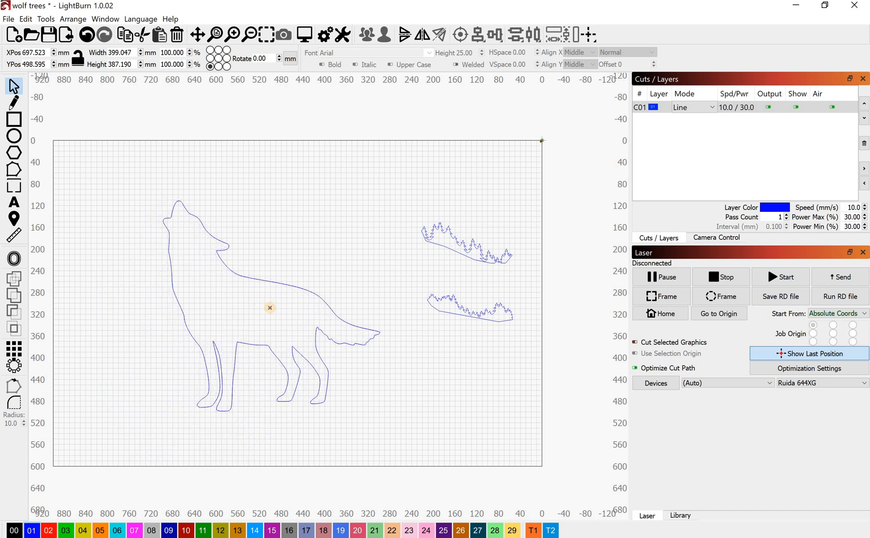
# Move one of the stacked wolf outlines to red layer 02 and turn off that layer's output and visibility
pyautogui.scroll(6, 172, 304)
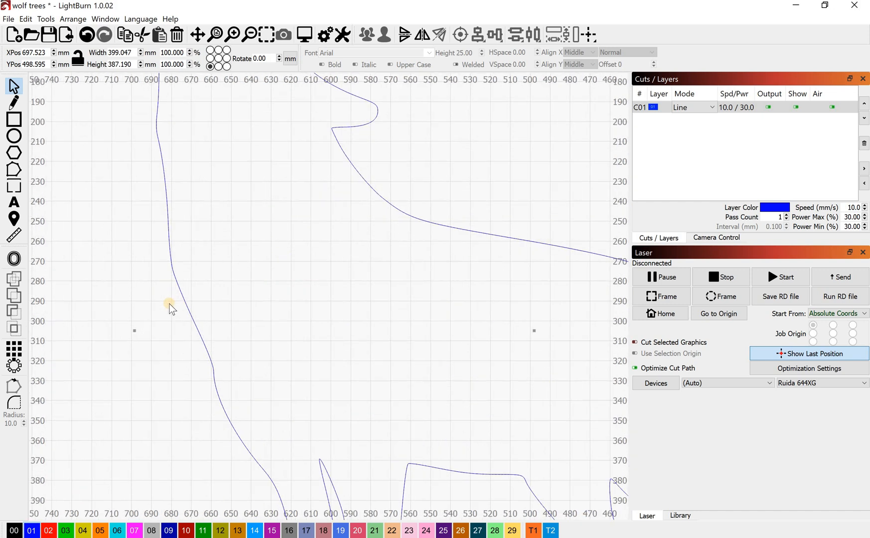
pyautogui.scroll(2, 215, 289)
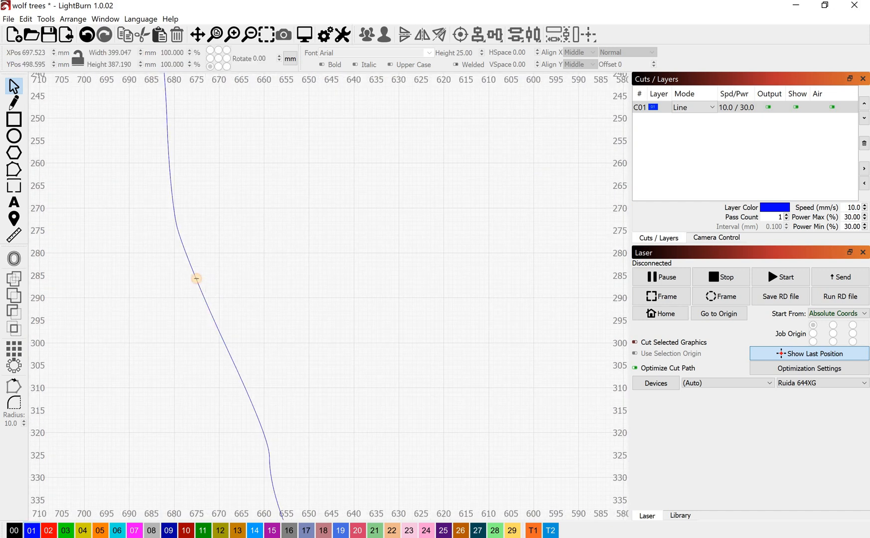
pyautogui.click(196, 278)
pyautogui.scroll(-7, 260, 404)
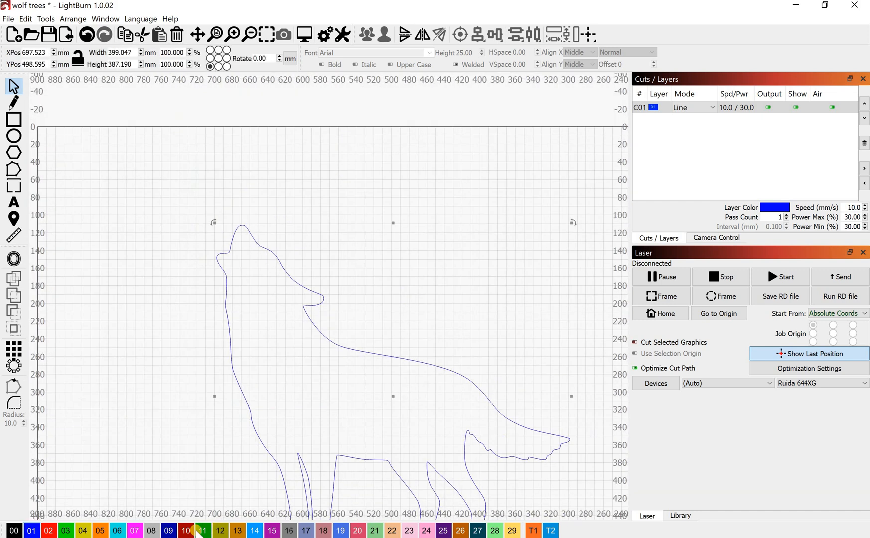
pyautogui.click(52, 532)
pyautogui.click(450, 298)
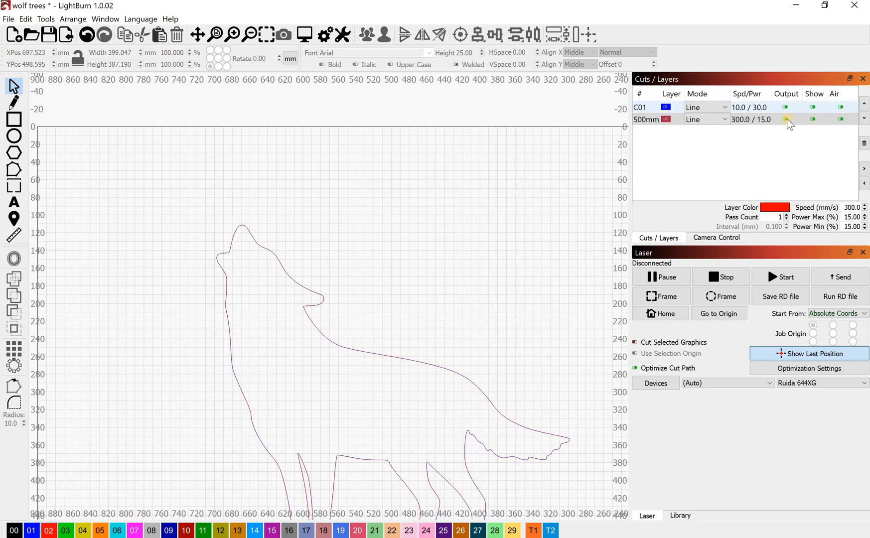
pyautogui.click(785, 119)
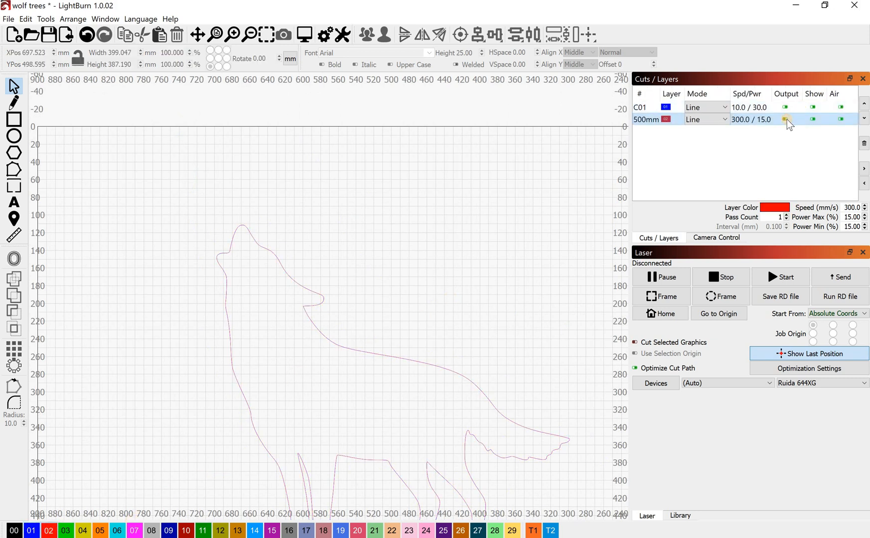
pyautogui.click(812, 118)
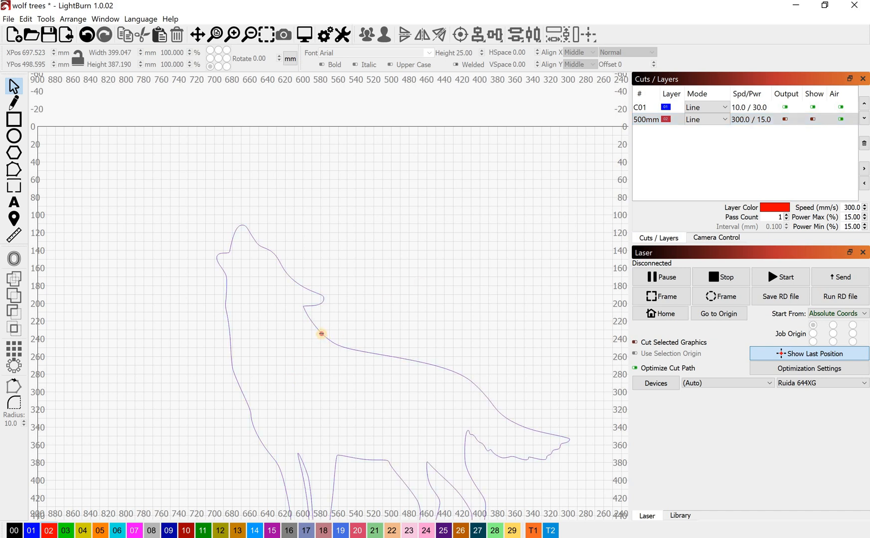
# Shift another stacked wolf outline sideways by about 1.6 mm and assign it to green layer 03
pyautogui.click(322, 333)
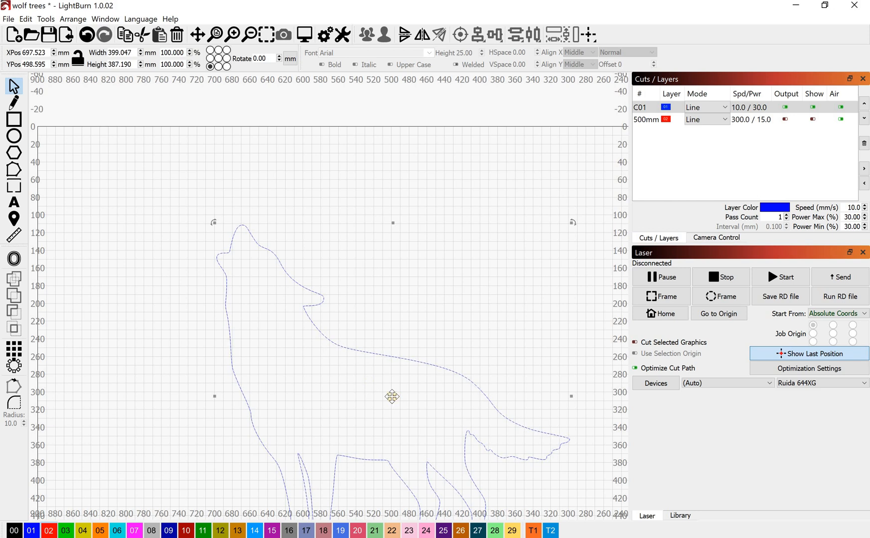
pyautogui.moveTo(392, 396); pyautogui.dragTo(391, 396)
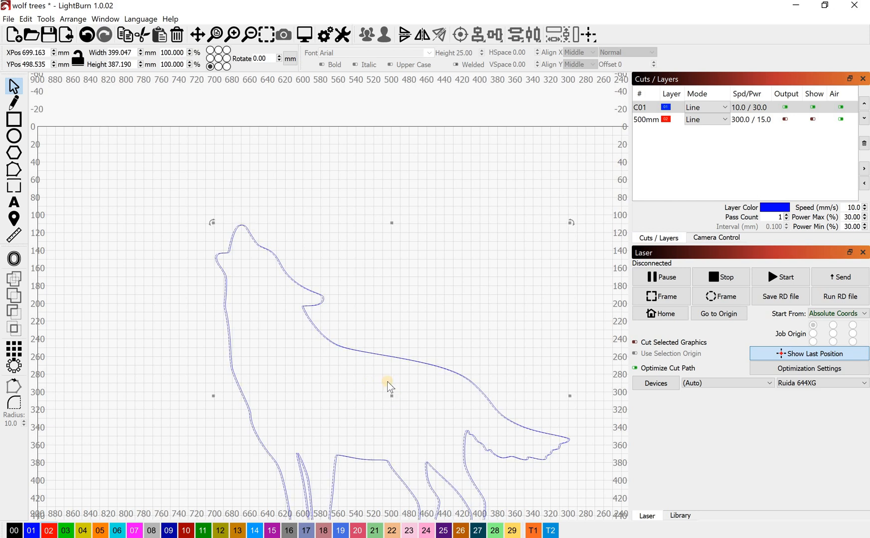
pyautogui.click(66, 531)
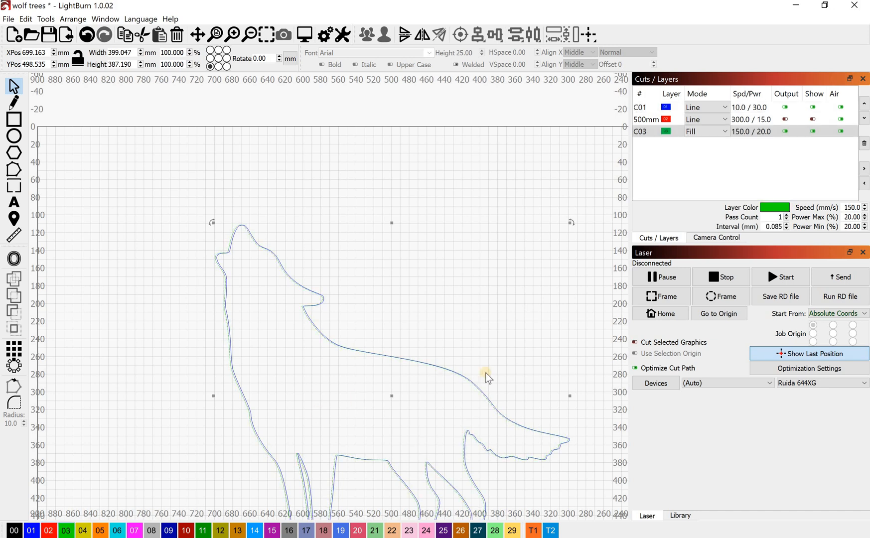
pyautogui.click(617, 244)
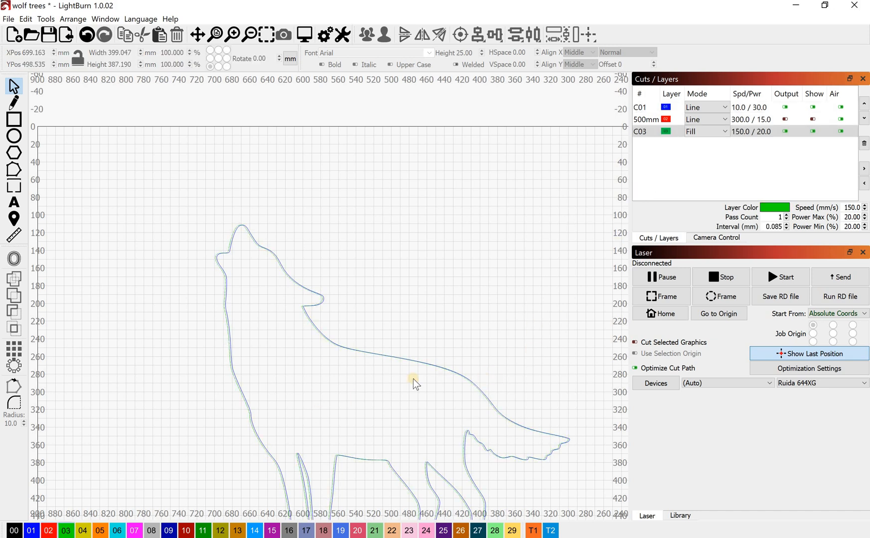
# Move the green wolf outline about 142 mm to the left of the blue wolf and keep it selected
pyautogui.click(264, 450)
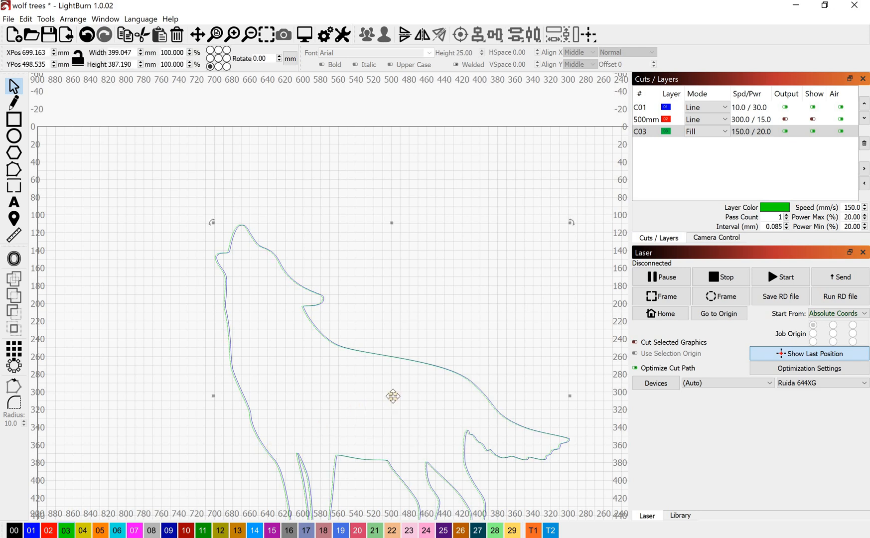
pyautogui.moveTo(390, 395); pyautogui.dragTo(263, 392)
pyautogui.scroll(-3, 262, 392)
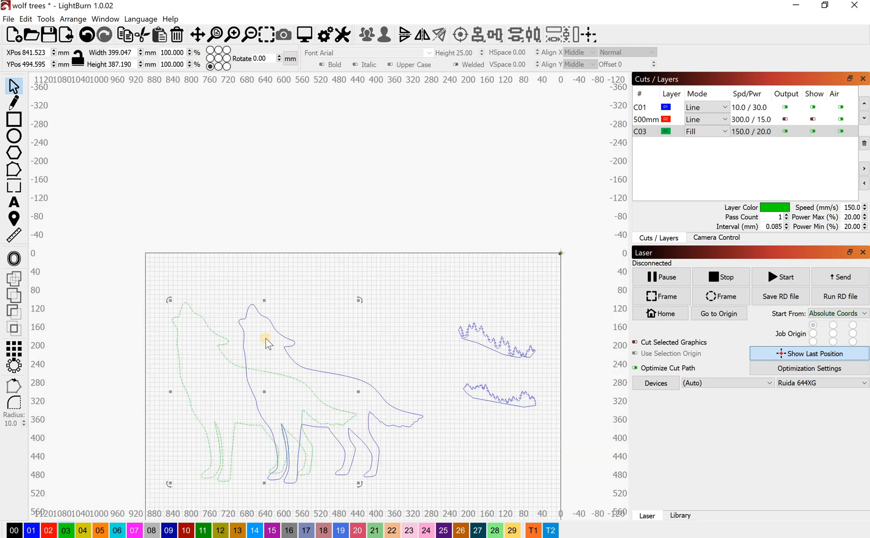
pyautogui.click(229, 371)
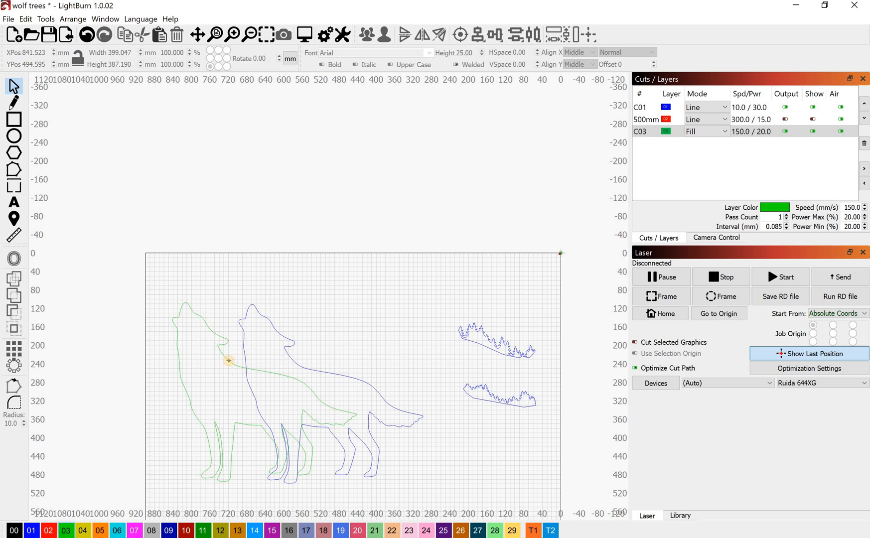
pyautogui.click(228, 361)
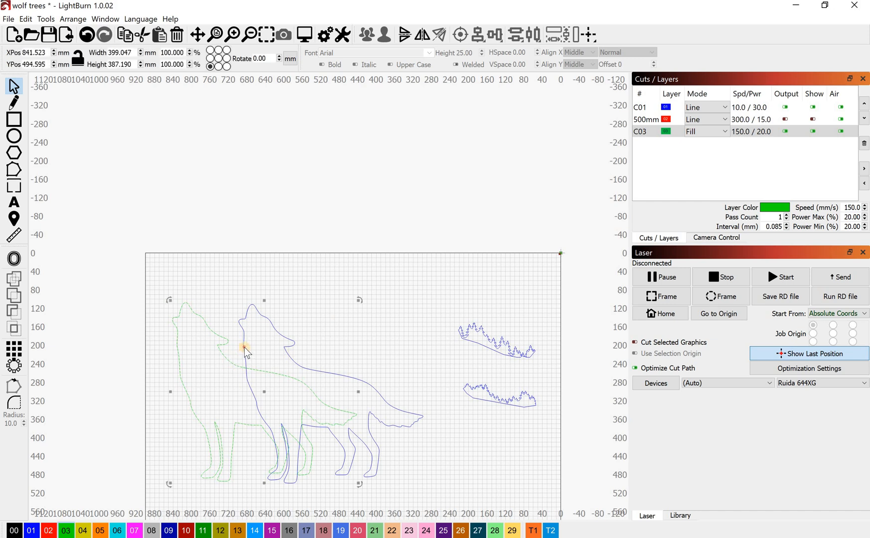
# Align the green wolf outline to the blue wolf outline by their centers and deselect them
pyautogui.keyDown('shift'); pyautogui.click(244, 347); pyautogui.keyUp('shift')
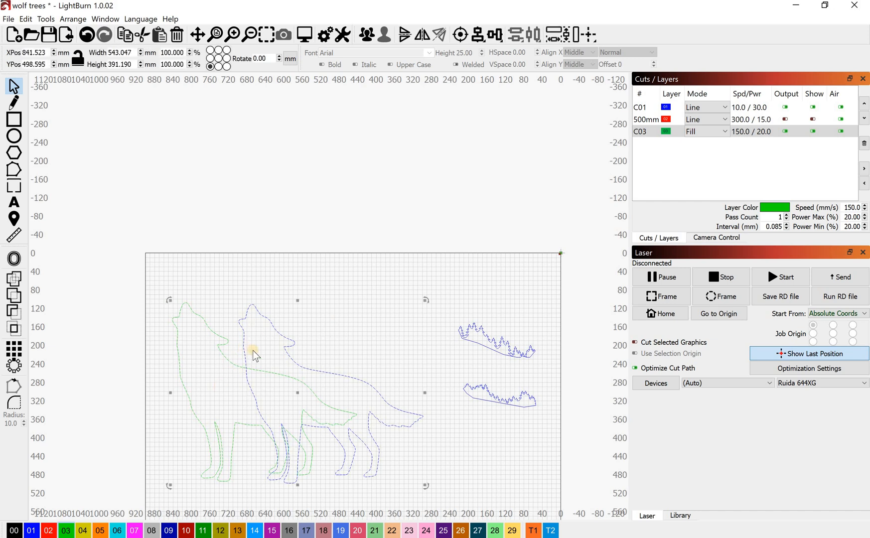
pyautogui.click(72, 19)
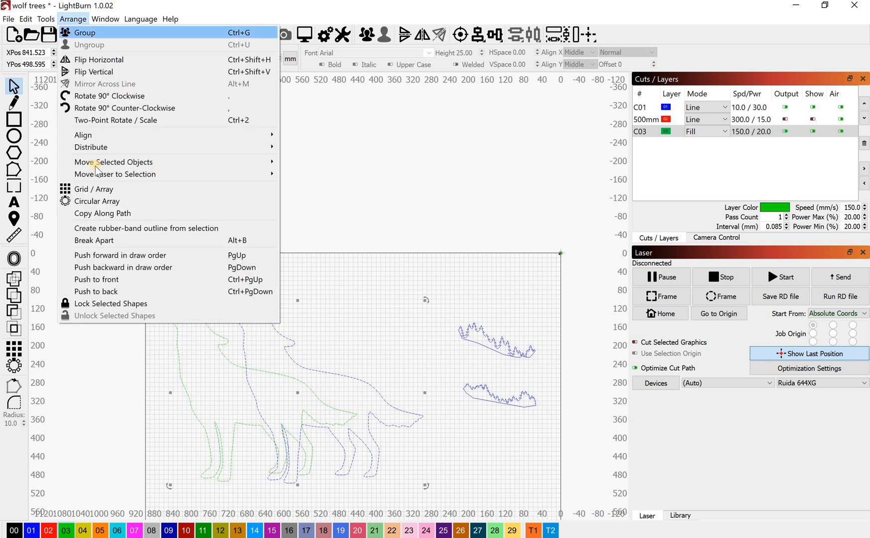
pyautogui.moveTo(109, 136)
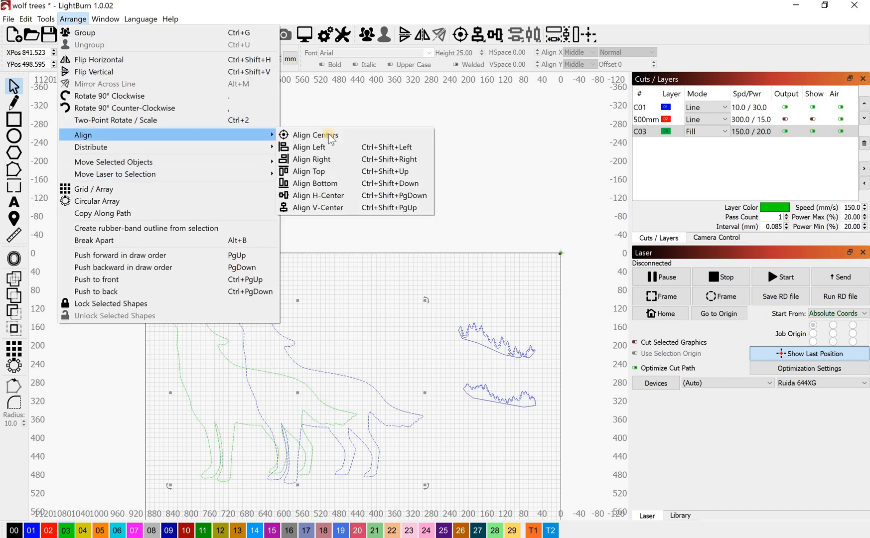
pyautogui.click(331, 139)
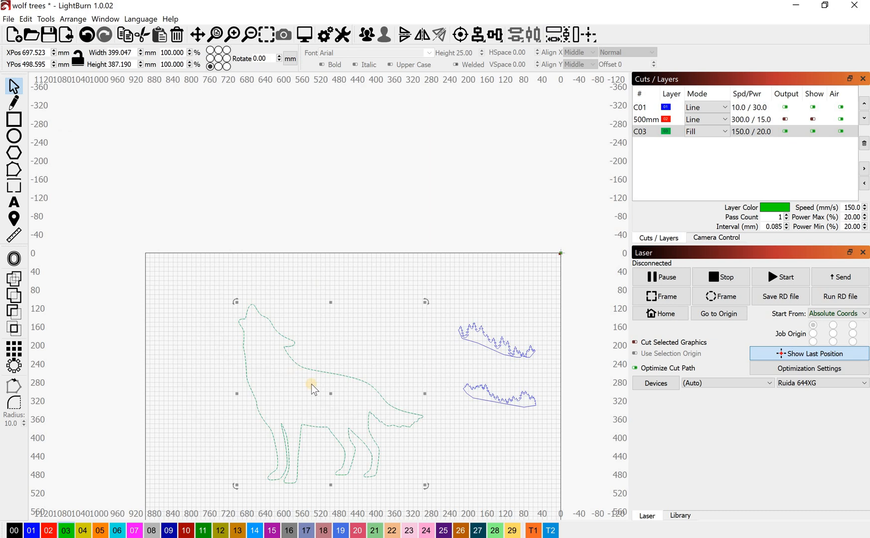
pyautogui.scroll(5, 325, 429)
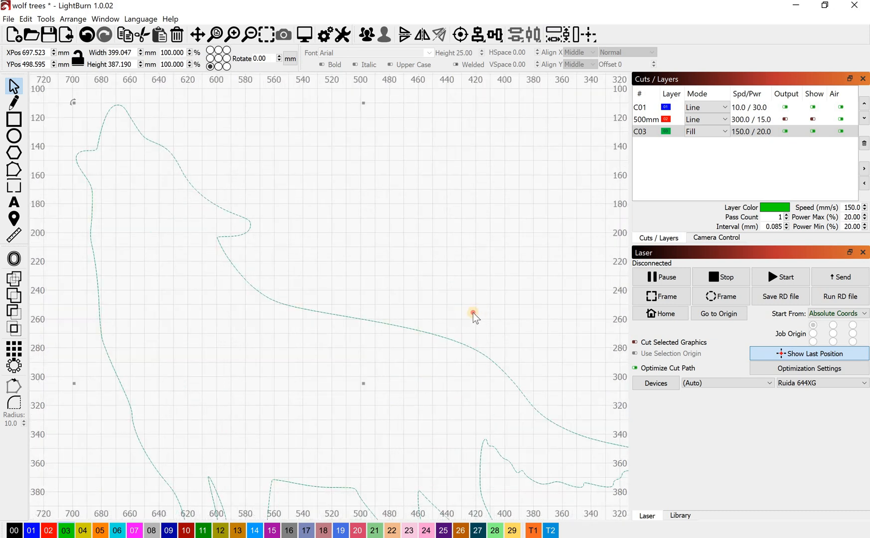
pyautogui.press('Escape')
pyautogui.click(435, 335)
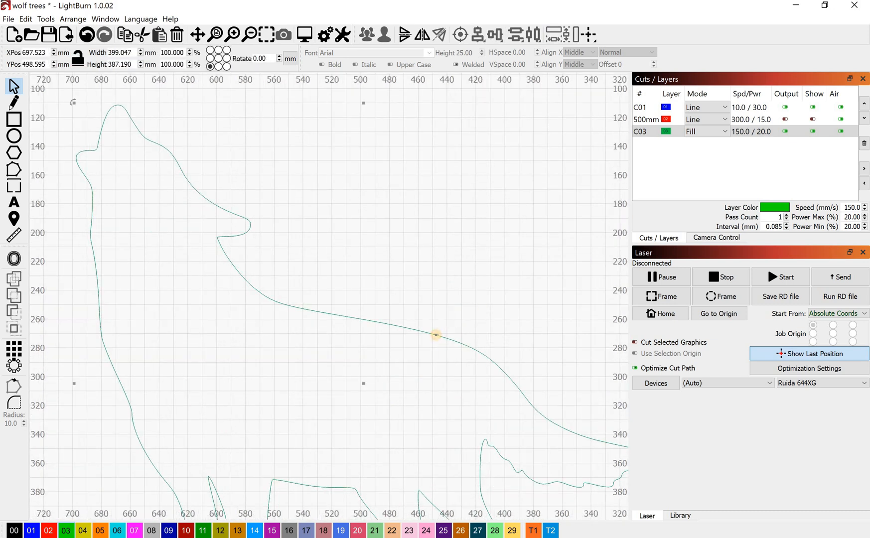
pyautogui.press('Escape')
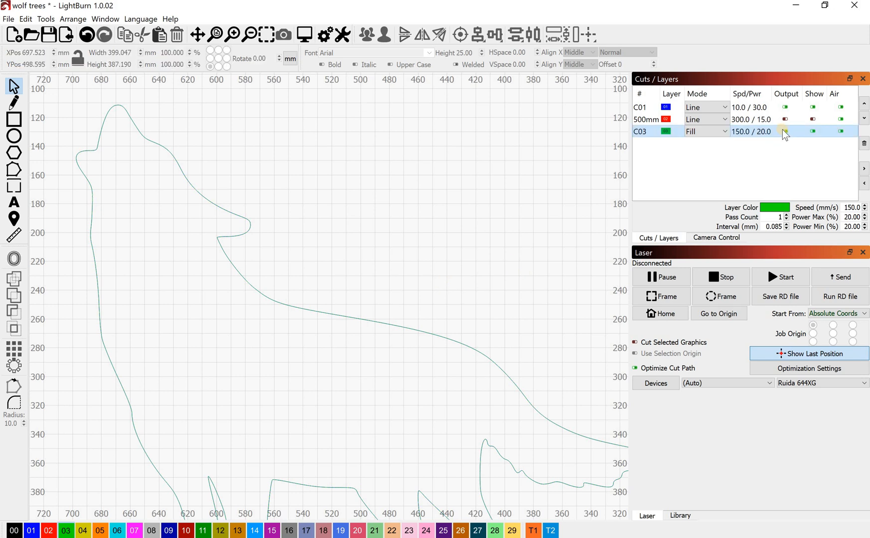
# Turn off output and visibility for green layer 03
pyautogui.click(784, 131)
pyautogui.click(814, 131)
pyautogui.scroll(-5, 371, 386)
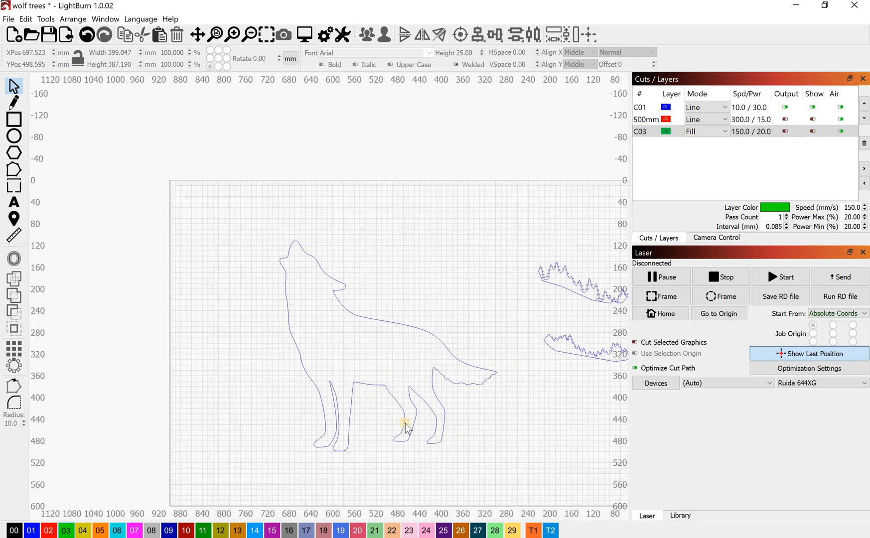
pyautogui.scroll(2, 406, 427)
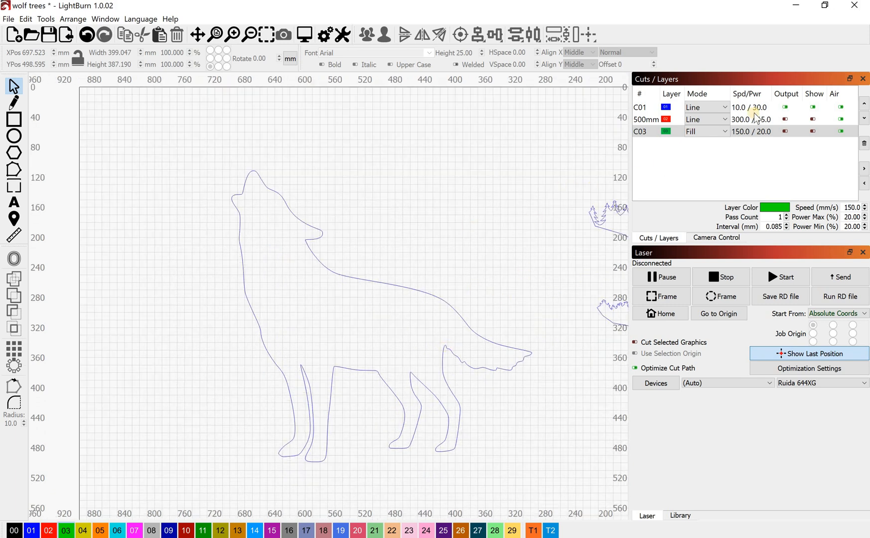
# Check red layer 02 with blue layer 01 switched off, and leave output and visibility on for both layers
pyautogui.click(796, 108)
pyautogui.click(812, 106)
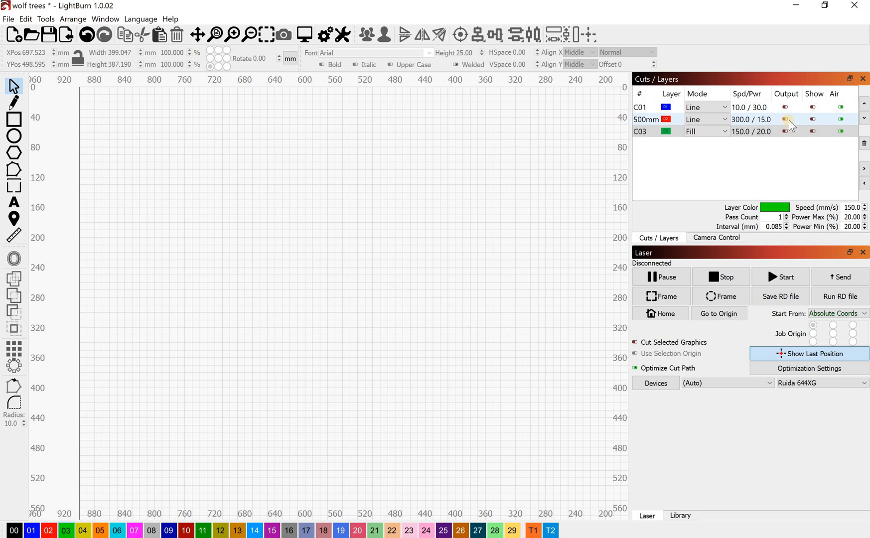
pyautogui.click(785, 119)
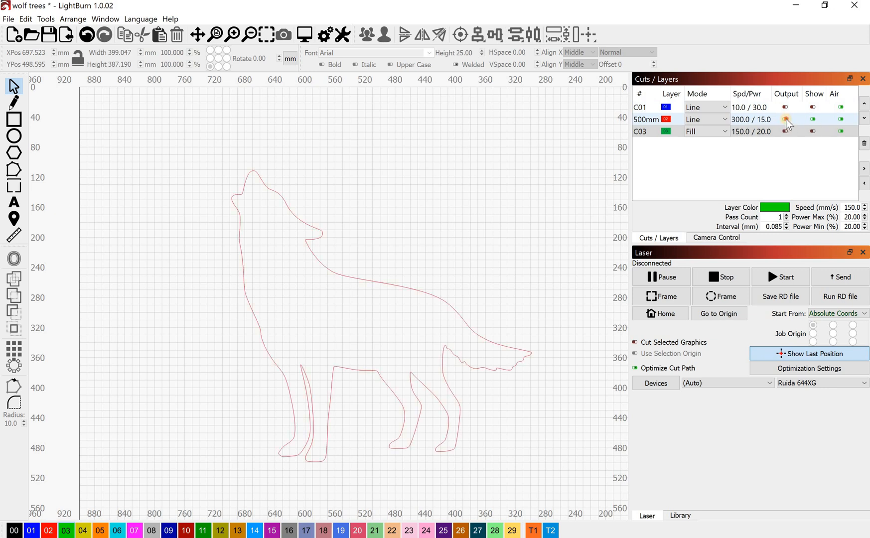
pyautogui.click(786, 119)
pyautogui.click(786, 119)
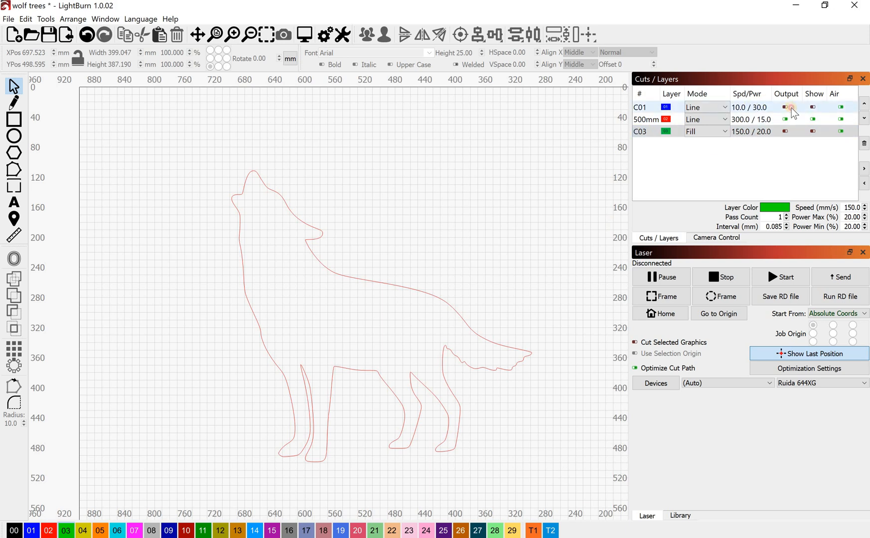
pyautogui.click(811, 107)
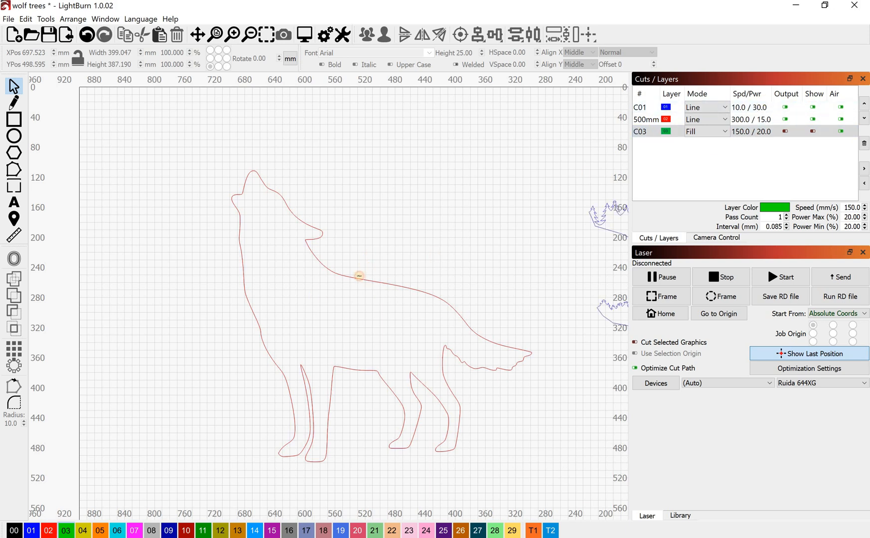
# Align the red wolf outline to the blue wolf outline by their centers and clear the selection
pyautogui.click(354, 279)
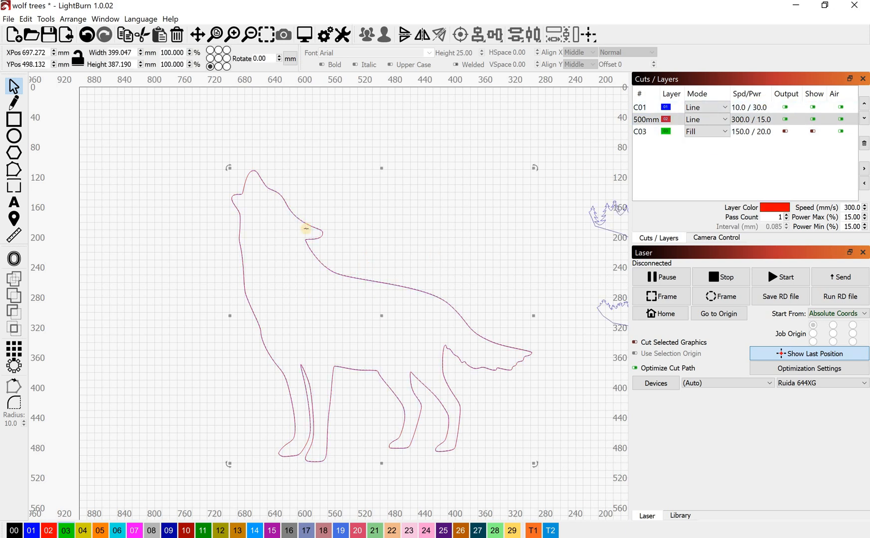
pyautogui.scroll(5, 326, 261)
pyautogui.scroll(3, 325, 241)
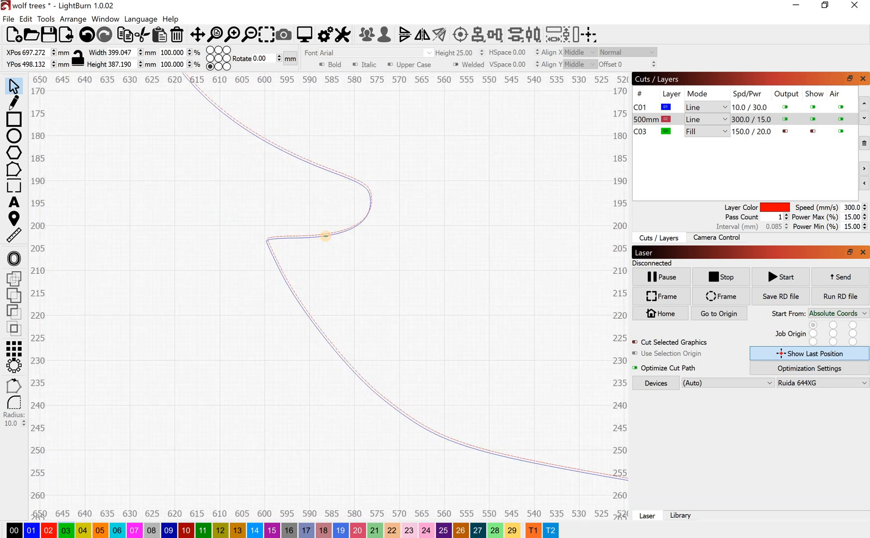
pyautogui.keyDown('shift'); pyautogui.click(325, 236); pyautogui.keyUp('shift')
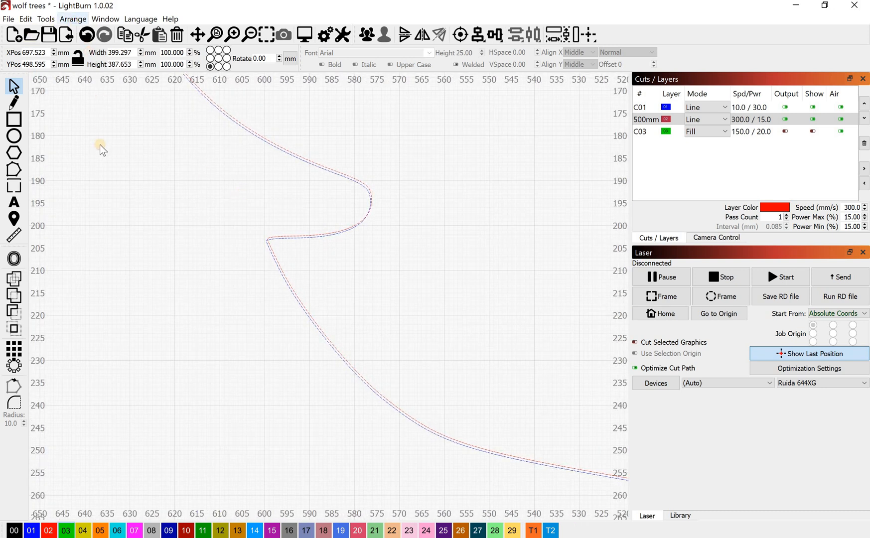
pyautogui.click(73, 19)
pyautogui.moveTo(271, 135)
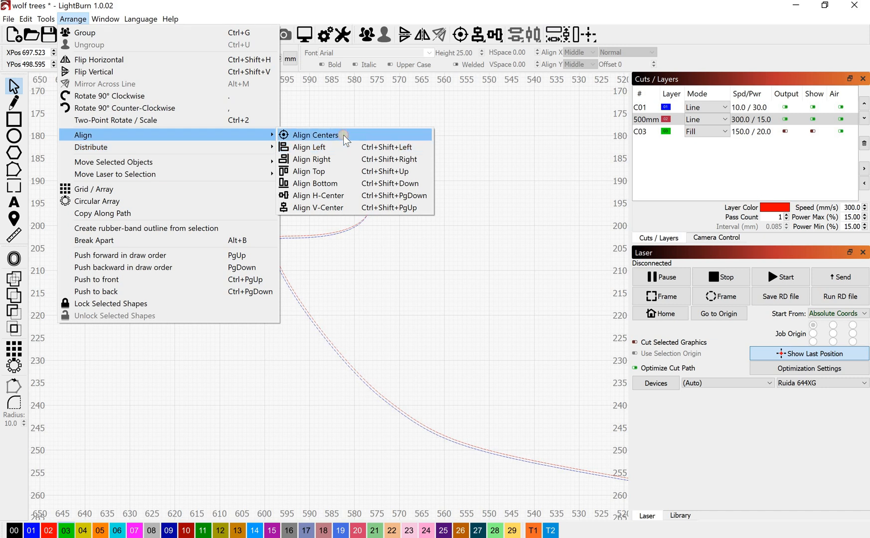
pyautogui.click(344, 135)
pyautogui.press('Escape')
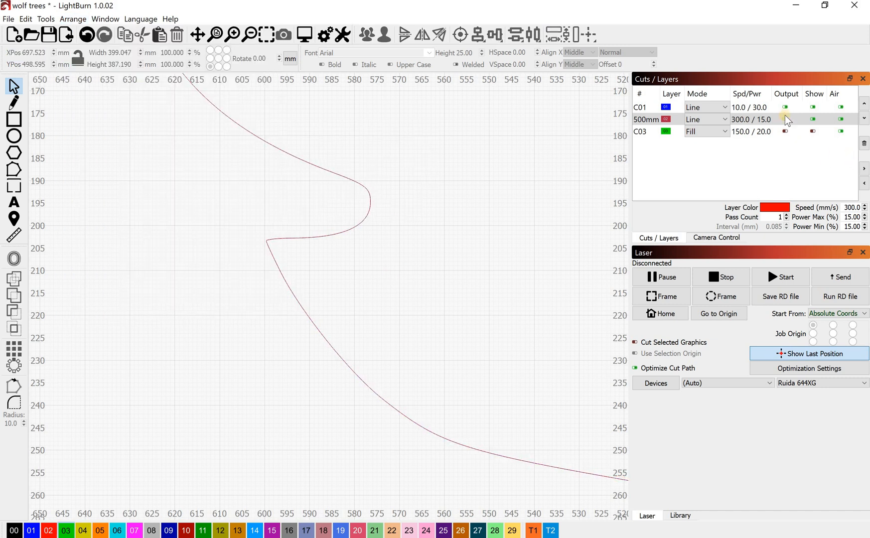
# Turn off output and visibility for red layer 02 and inspect the blue wolf outline alone
pyautogui.click(812, 119)
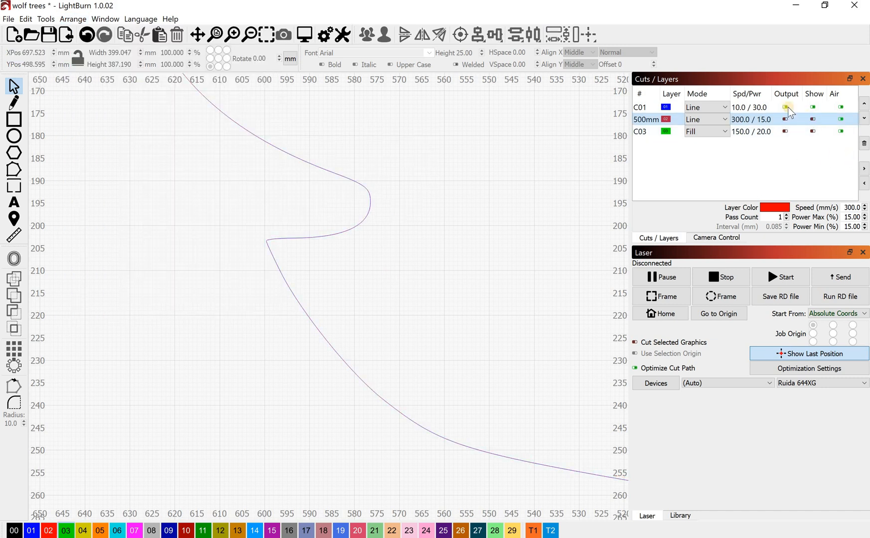
pyautogui.scroll(-5, 498, 255)
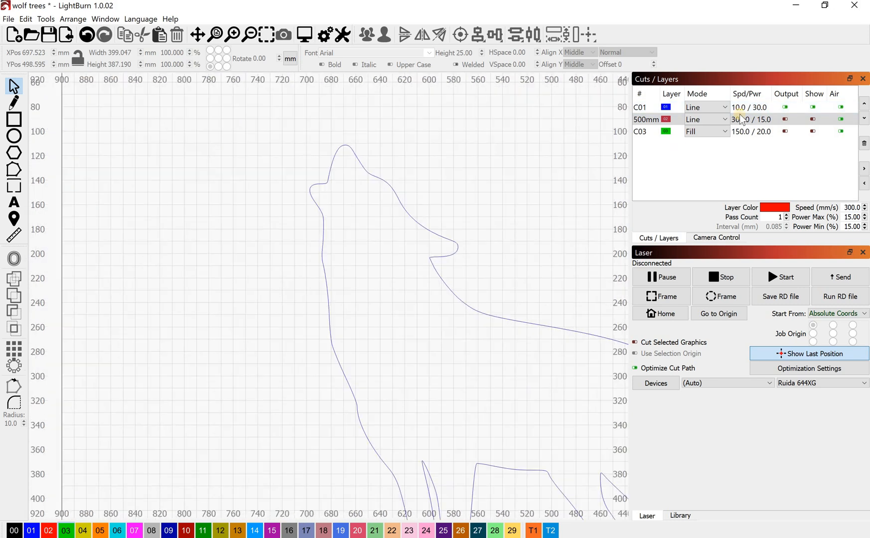
pyautogui.moveTo(422, 374); pyautogui.dragTo(327, 363)
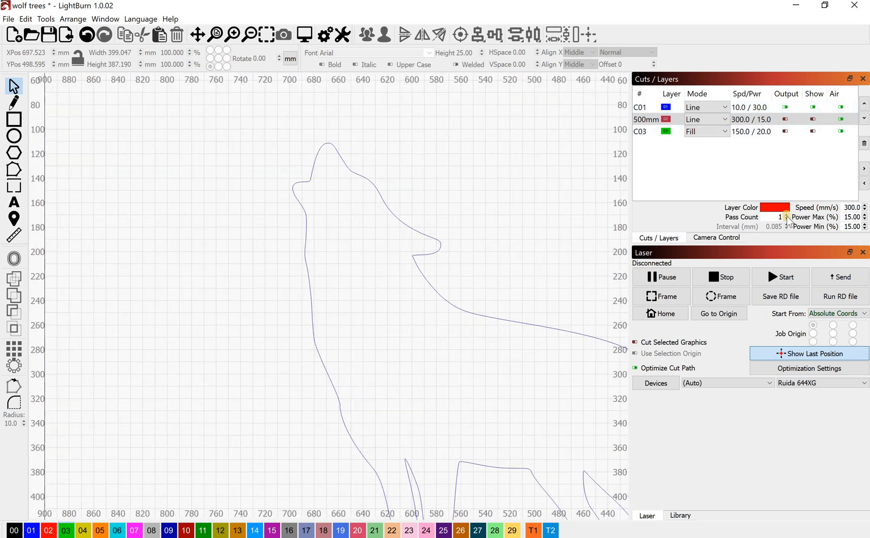
# Turn off output and visibility for blue layer 01 and turn both on for red layer 02
pyautogui.click(810, 109)
pyautogui.click(813, 107)
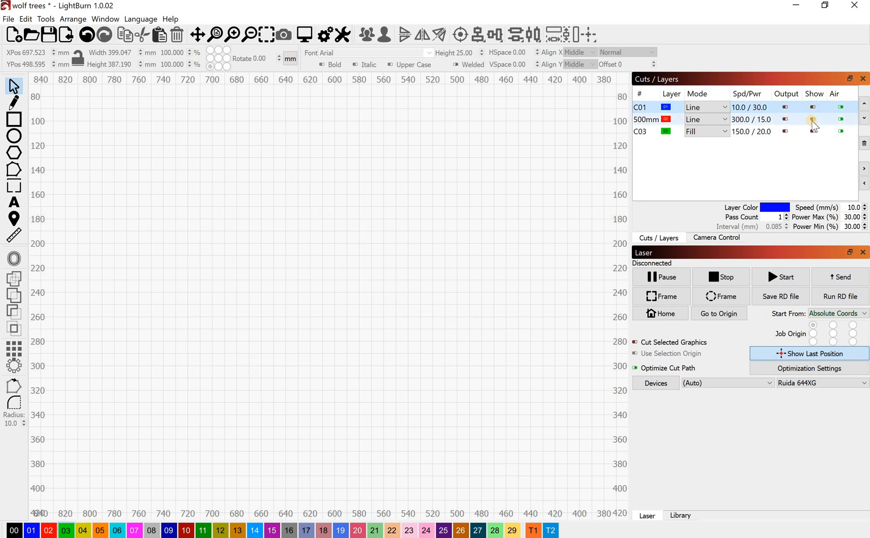
pyautogui.click(812, 120)
pyautogui.scroll(-3, 341, 314)
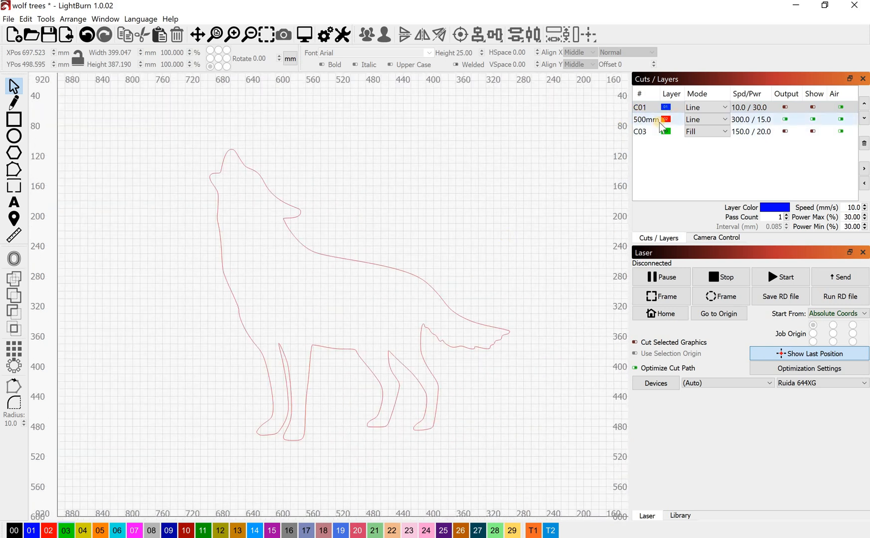
pyautogui.scroll(-3, 414, 274)
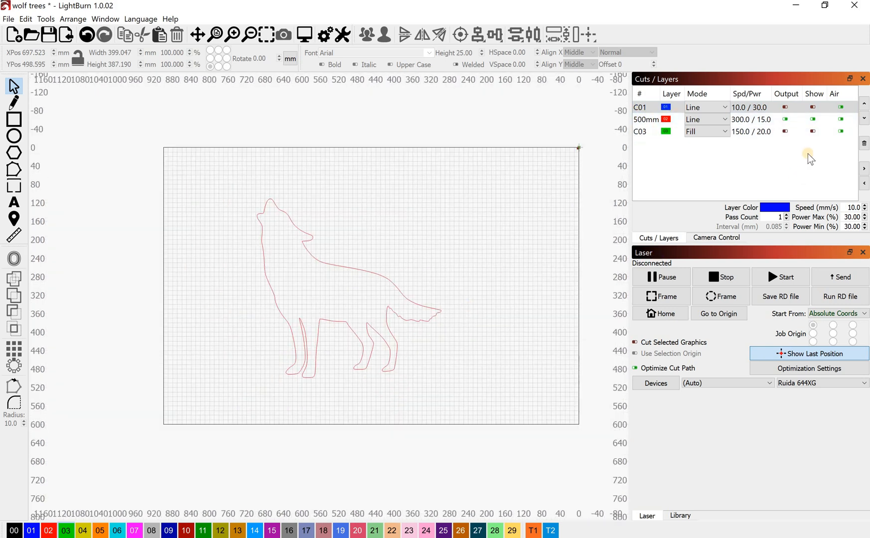
# Show blue layer 01, enlarge the lower tree strip to about 521 by 168 mm, and place it across the wolf's body
pyautogui.click(812, 107)
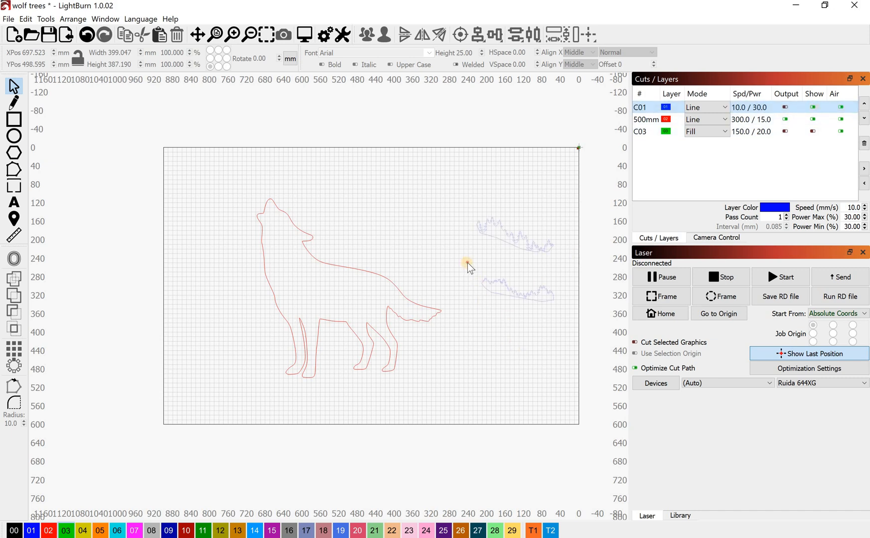
pyautogui.moveTo(467, 262); pyautogui.dragTo(593, 327)
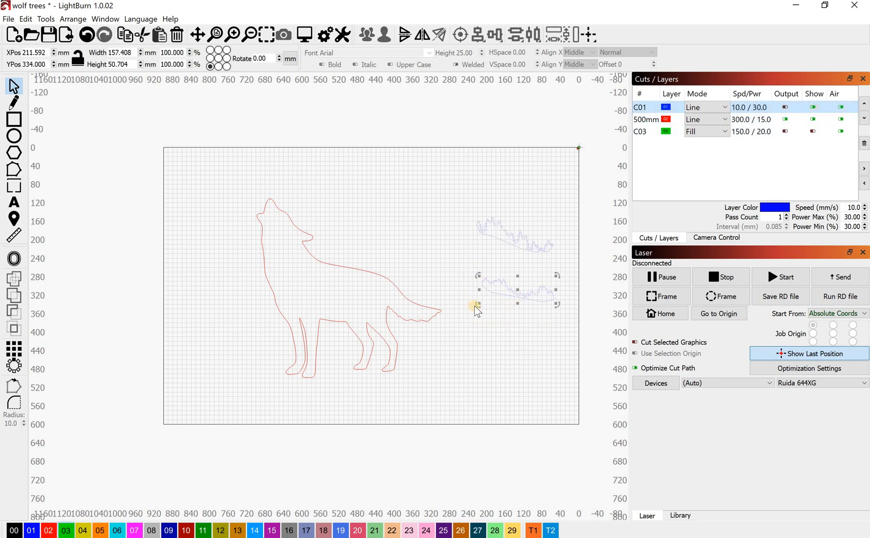
pyautogui.moveTo(480, 304); pyautogui.dragTo(383, 358)
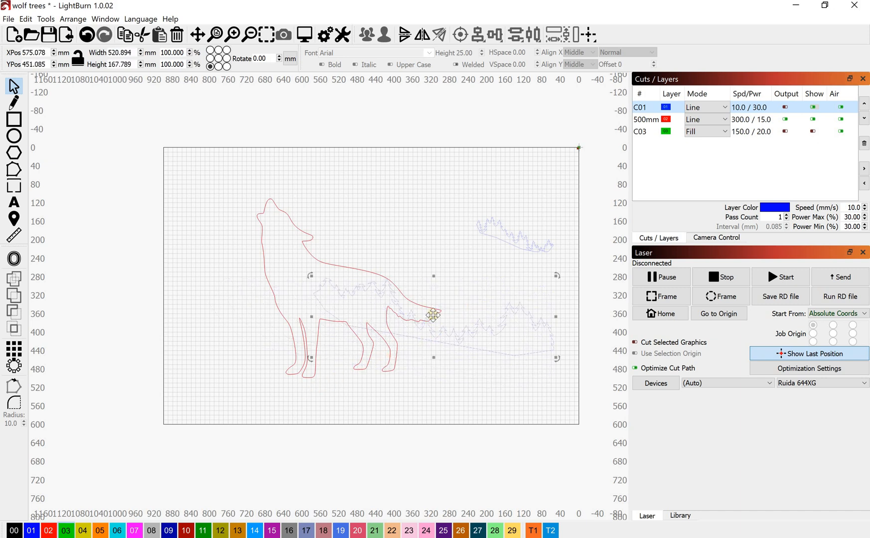
pyautogui.moveTo(433, 317); pyautogui.dragTo(320, 301)
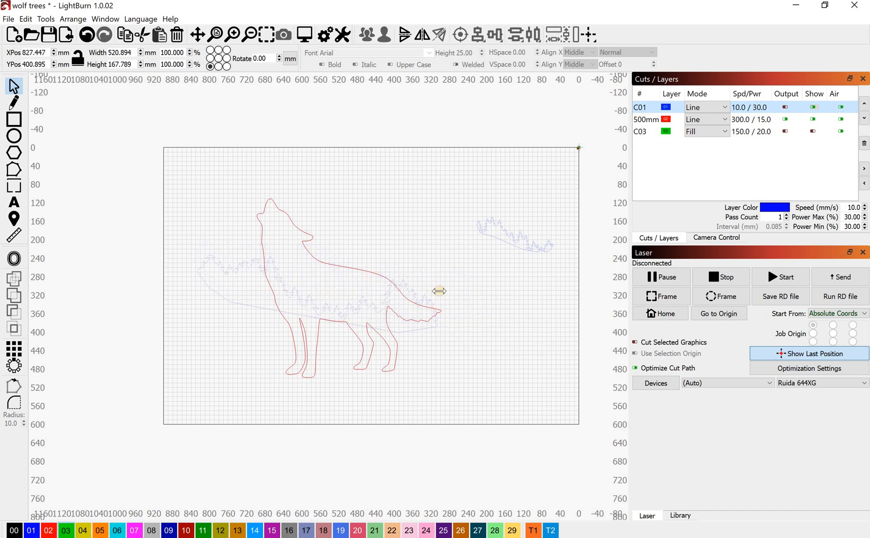
# Resize the tree strip over the wolf's body to about 356 mm wide and 164 mm high
pyautogui.moveTo(438, 254); pyautogui.dragTo(336, 299)
pyautogui.scroll(1, 336, 299)
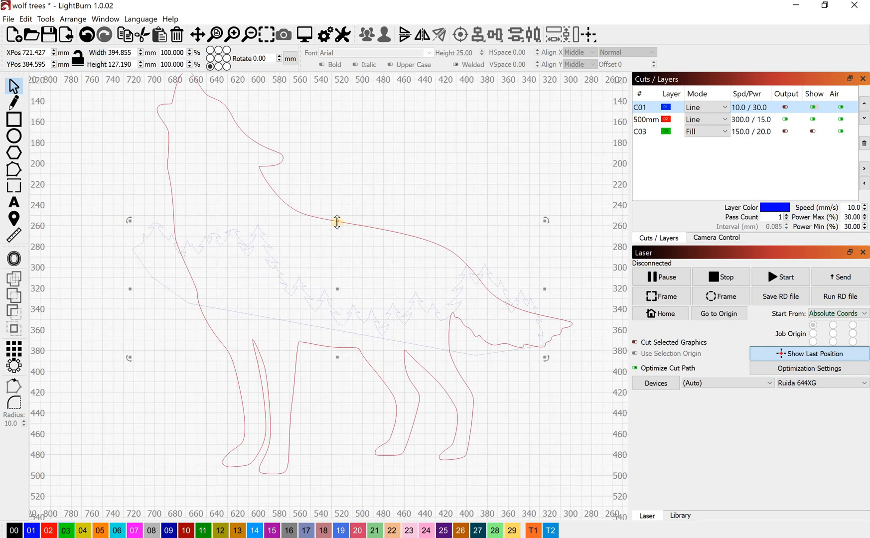
pyautogui.moveTo(337, 221); pyautogui.dragTo(336, 183)
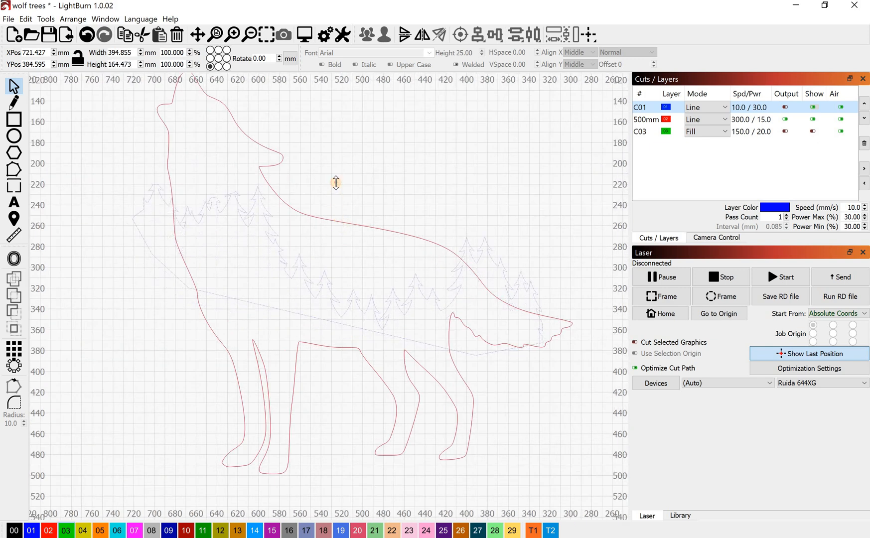
pyautogui.moveTo(128, 268); pyautogui.dragTo(170, 269)
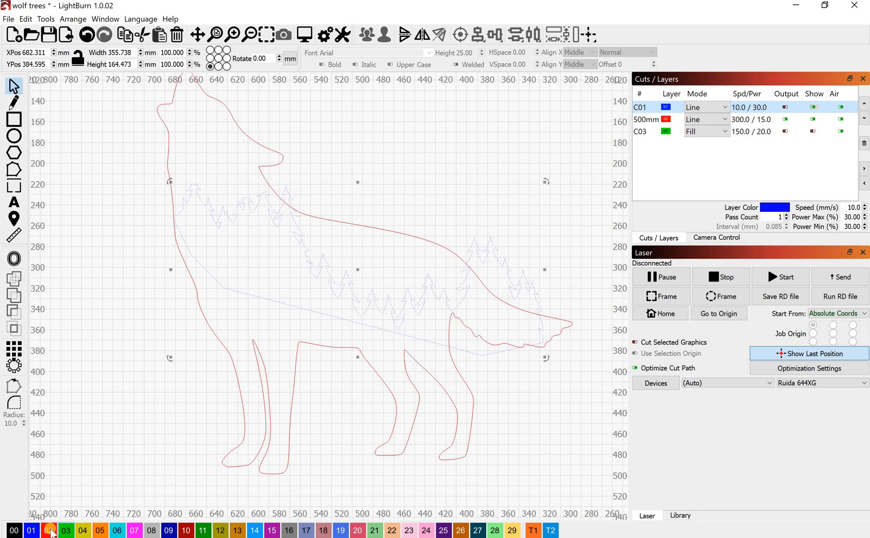
# Assign the resized tree strip to red layer 02 and hide blue layer 01
pyautogui.click(50, 530)
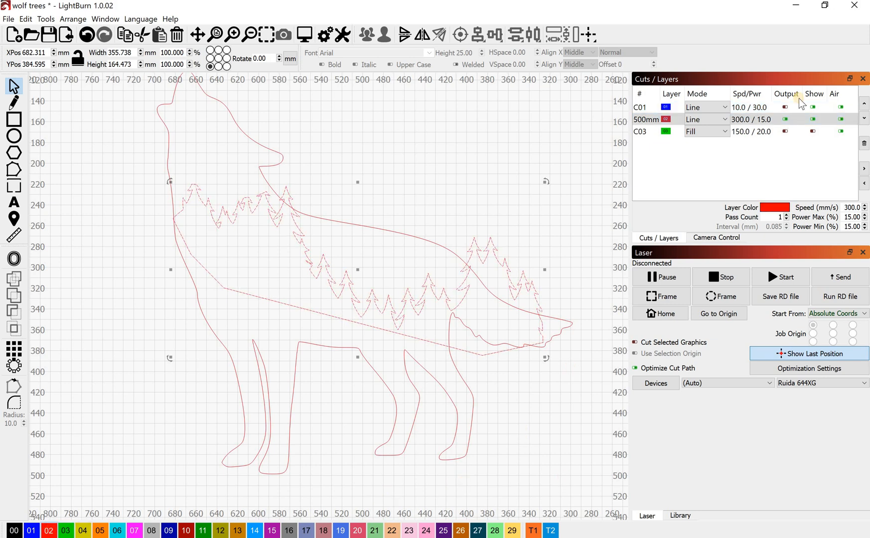
pyautogui.press('Escape')
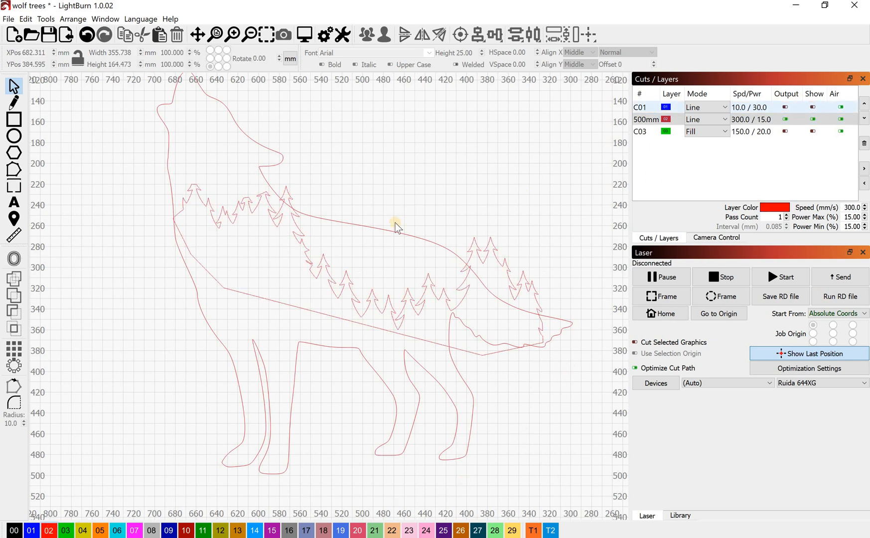
# Reduce the red tree strip's height to about 135 mm and move it lower on the wolf, to about X 719, Y 402 mm
pyautogui.click(283, 293)
pyautogui.click(332, 316)
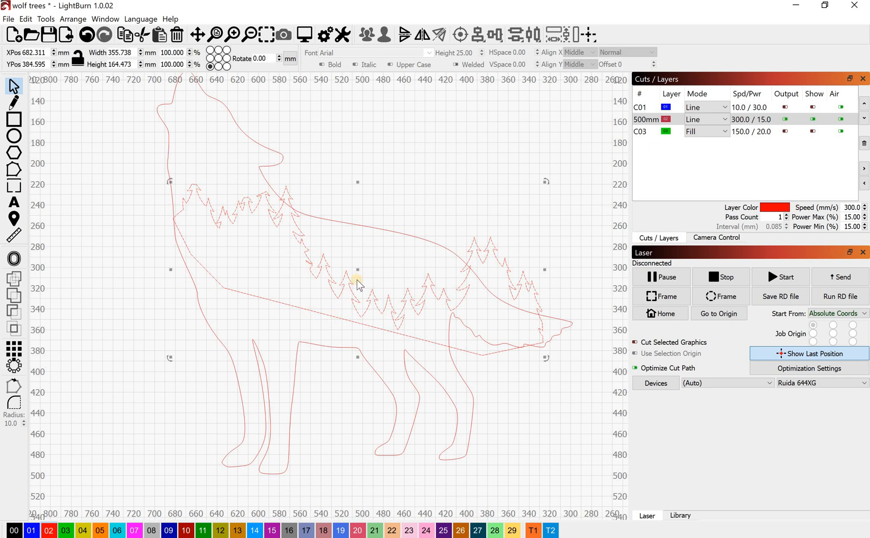
pyautogui.click(357, 270)
pyautogui.moveTo(325, 269)
pyautogui.mouseDown()
pyautogui.moveTo(288, 266)
pyautogui.moveTo(326, 288)
pyautogui.mouseUp()
pyautogui.moveTo(315, 200); pyautogui.dragTo(152, 272)
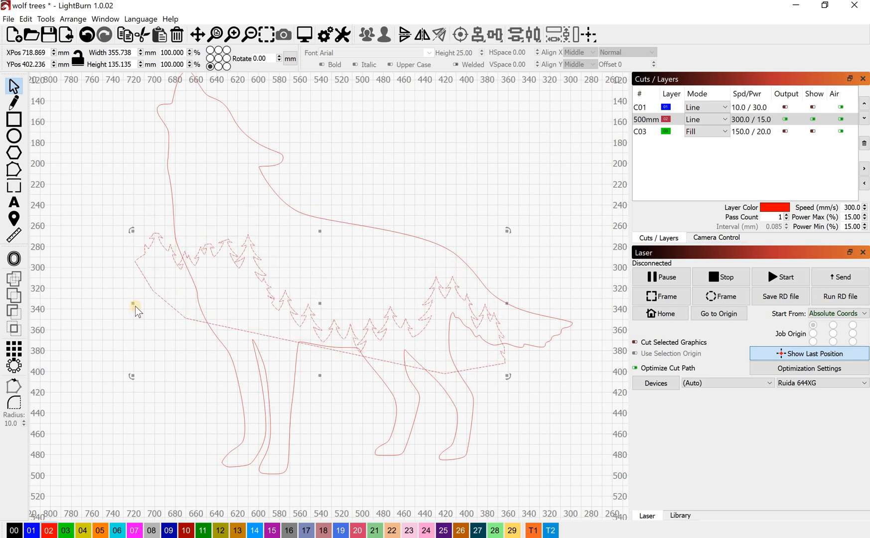
# Resize the red tree strip to about 291 mm wide and 178 mm high, and move it over the wolf's chest and belly
pyautogui.moveTo(134, 305); pyautogui.dragTo(170, 301)
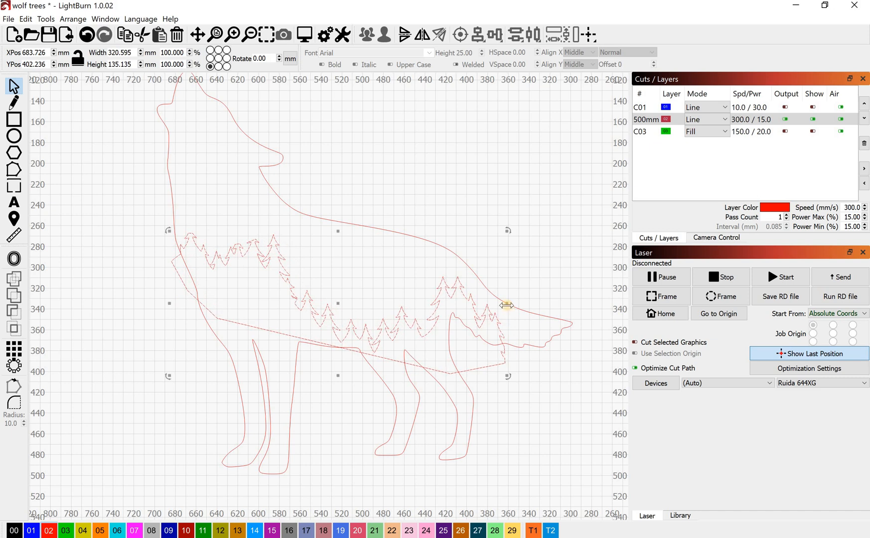
pyautogui.moveTo(506, 305); pyautogui.dragTo(476, 303)
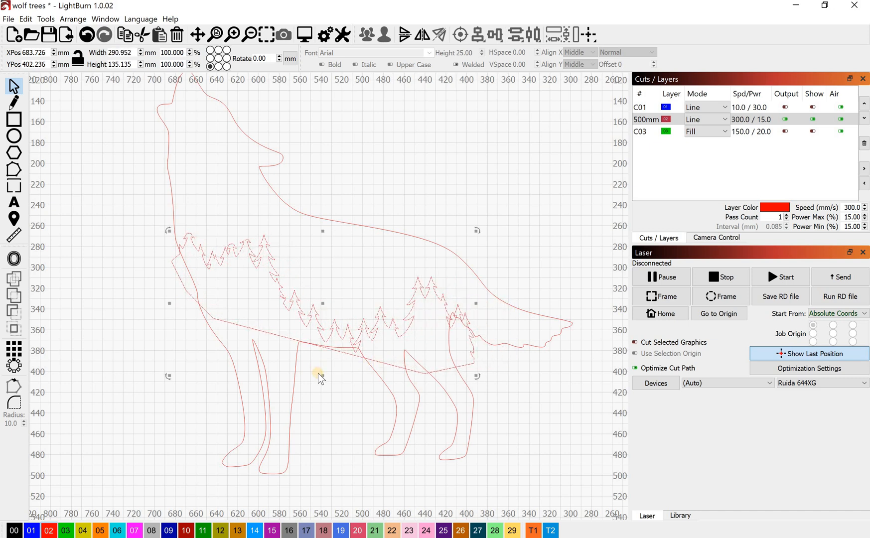
pyautogui.moveTo(323, 377); pyautogui.dragTo(323, 419)
pyautogui.moveTo(324, 328); pyautogui.dragTo(330, 306)
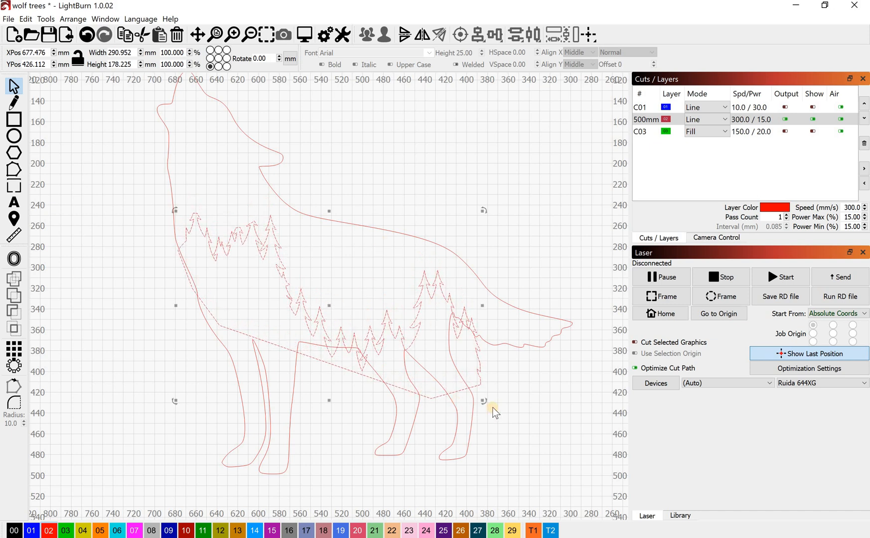
# Try stretching the tree strip across the wolf's body toward the tail, to about 362 mm wide and 156 mm high
pyautogui.moveTo(488, 402); pyautogui.dragTo(496, 395)
pyautogui.click(403, 376)
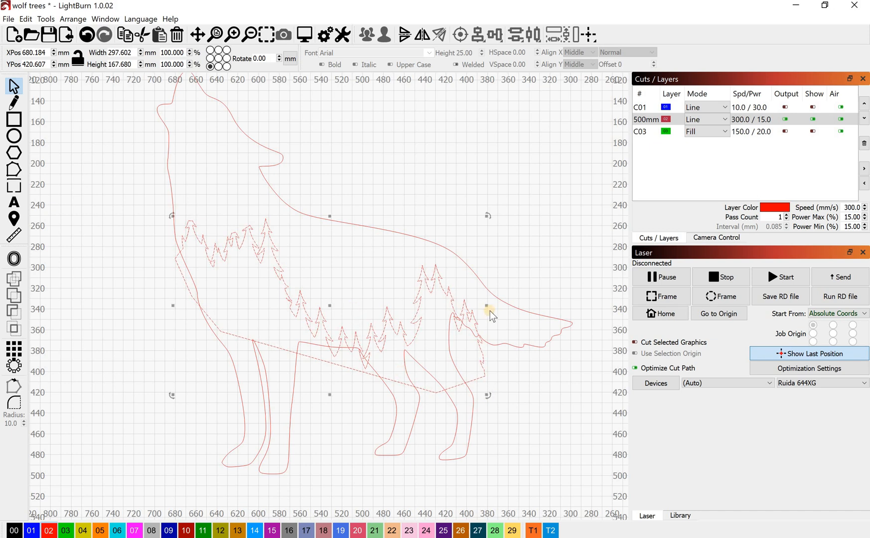
pyautogui.moveTo(515, 302); pyautogui.dragTo(519, 305)
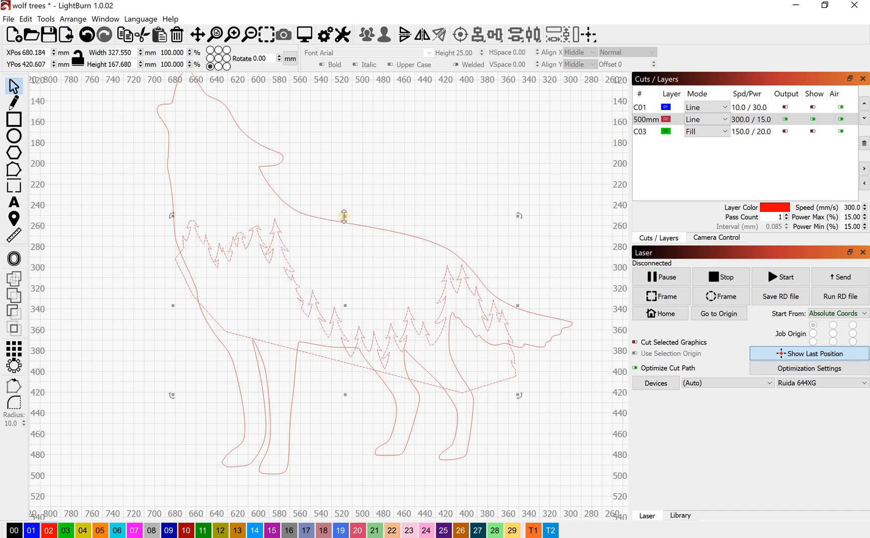
pyautogui.moveTo(344, 217); pyautogui.dragTo(346, 244)
pyautogui.moveTo(514, 243); pyautogui.dragTo(552, 229)
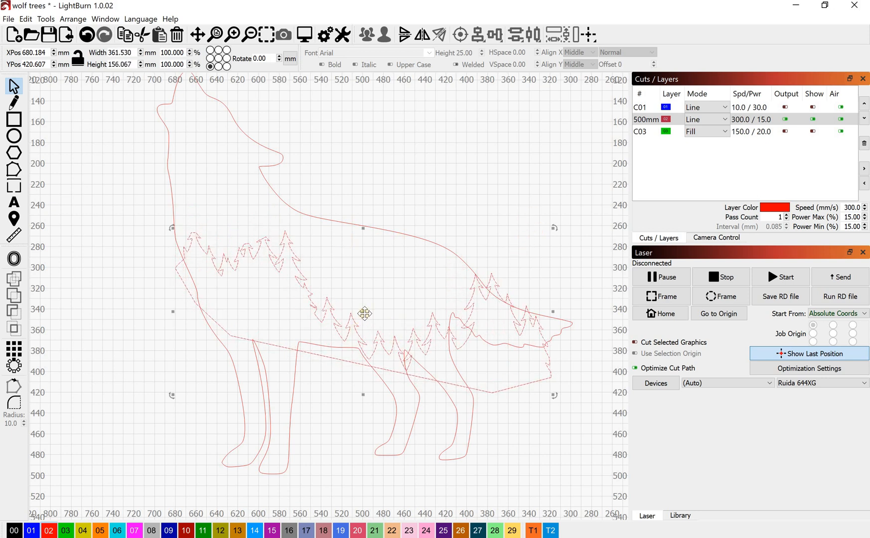
# Resize the tree strip to about 313 by 169 mm and position it across the wolf's body at about X 694, Y 410 mm
pyautogui.moveTo(349, 302)
pyautogui.mouseDown()
pyautogui.moveTo(339, 287)
pyautogui.moveTo(355, 289)
pyautogui.moveTo(348, 303)
pyautogui.moveTo(334, 293)
pyautogui.mouseUp()
pyautogui.moveTo(541, 389)
pyautogui.mouseDown()
pyautogui.moveTo(555, 362)
pyautogui.moveTo(544, 413)
pyautogui.moveTo(544, 393)
pyautogui.mouseUp()
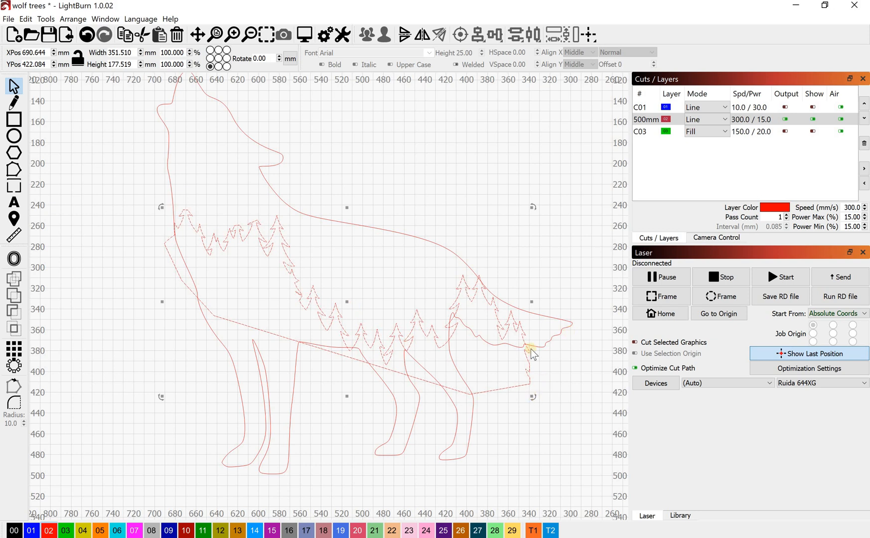
pyautogui.moveTo(532, 302); pyautogui.dragTo(473, 301)
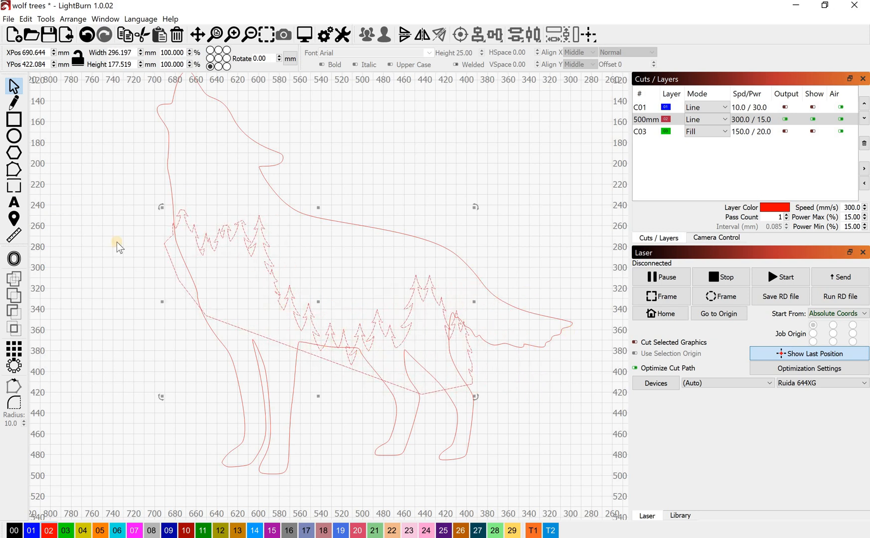
pyautogui.moveTo(162, 206); pyautogui.dragTo(323, 295)
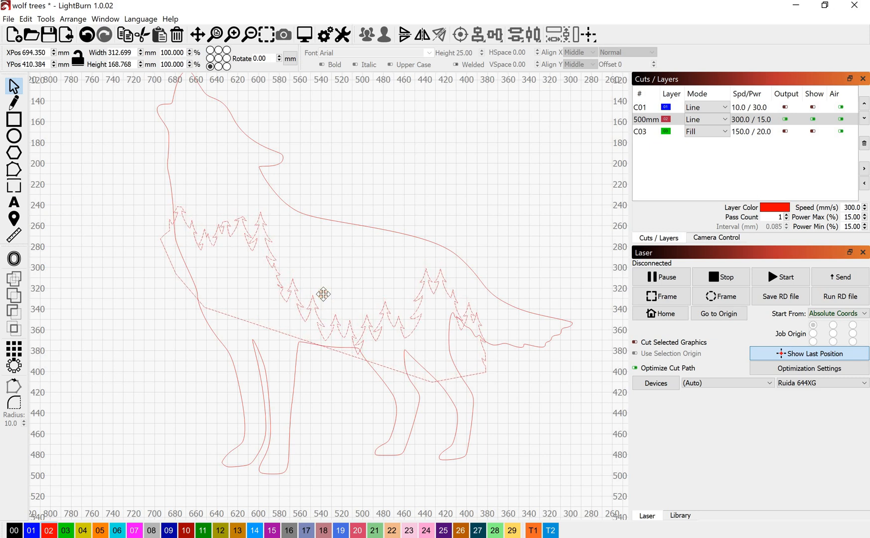
# Edit the tree strip's nodes, pulling two lower corner nodes below the wolf's feet to about X 370, Y 531 and X 670, Y 515 mm
pyautogui.scroll(4, 357, 363)
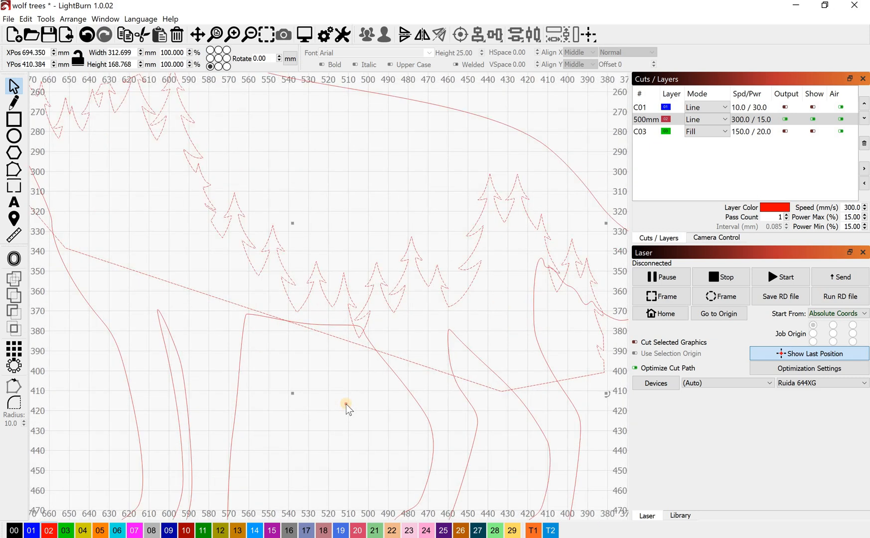
pyautogui.click(377, 308)
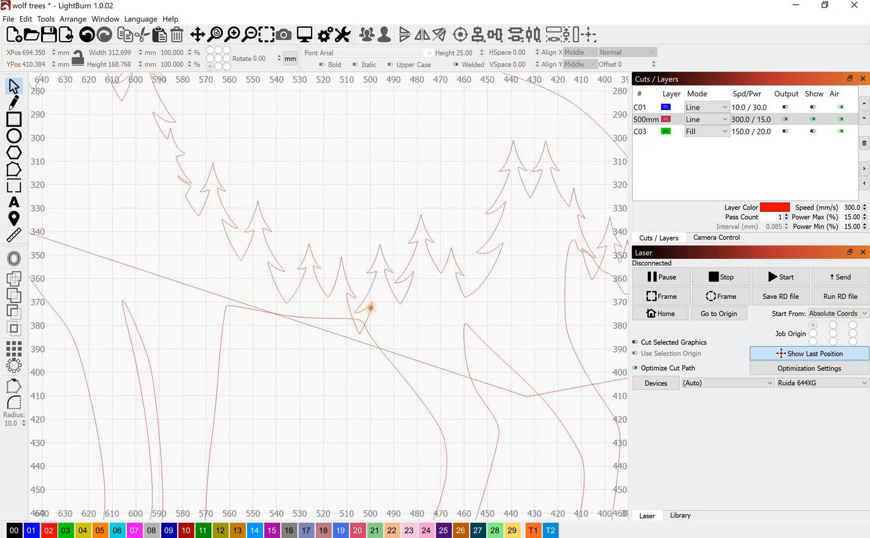
pyautogui.click(370, 309)
pyautogui.scroll(-7, 353, 378)
pyautogui.scroll(2, 374, 374)
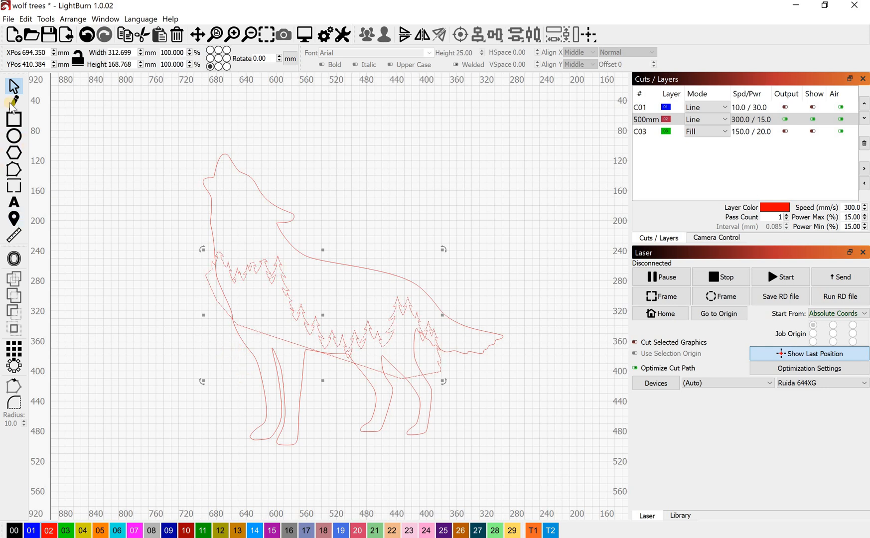
pyautogui.click(14, 170)
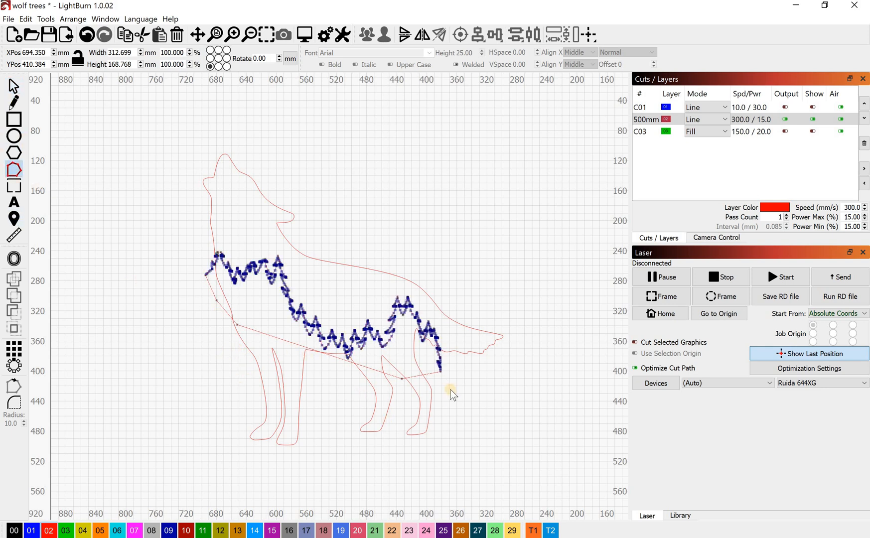
pyautogui.scroll(5, 431, 370)
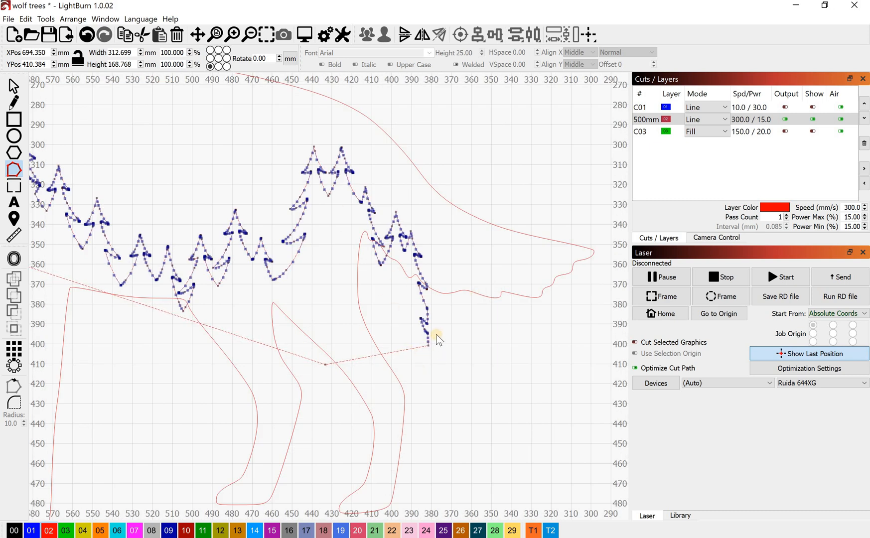
pyautogui.scroll(2, 426, 348)
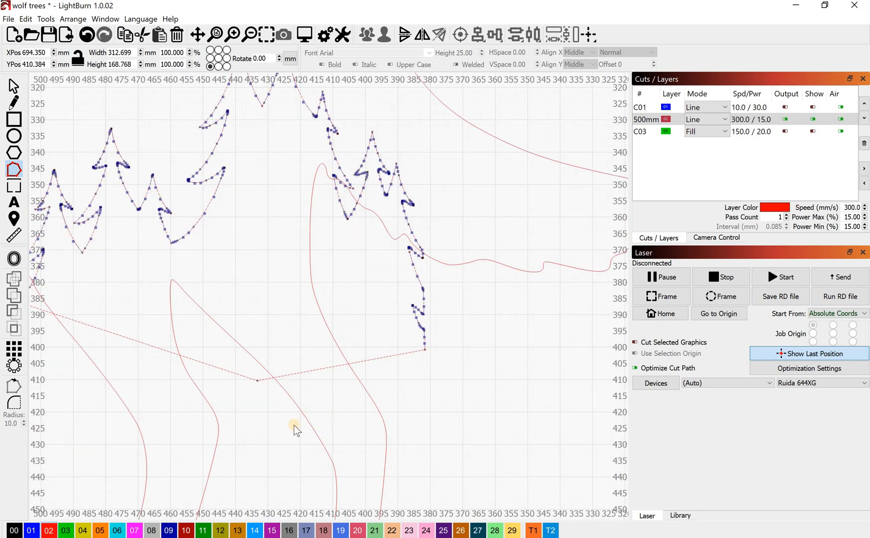
pyautogui.scroll(-5, 295, 426)
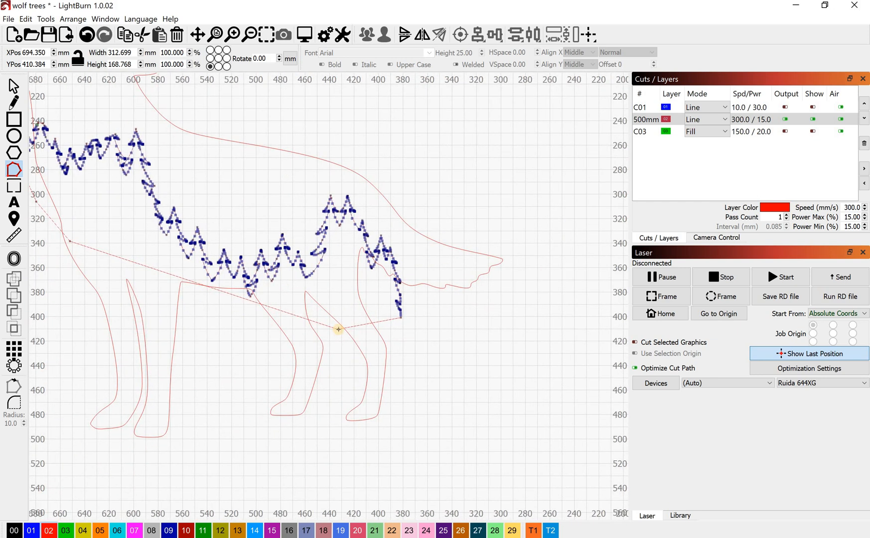
pyautogui.click(415, 477)
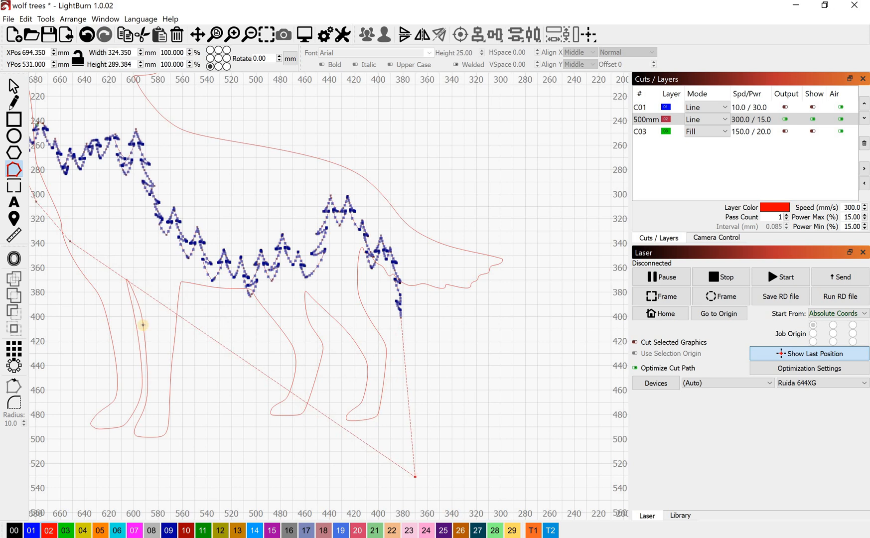
pyautogui.scroll(-1, 83, 254)
pyautogui.moveTo(81, 253); pyautogui.dragTo(62, 437)
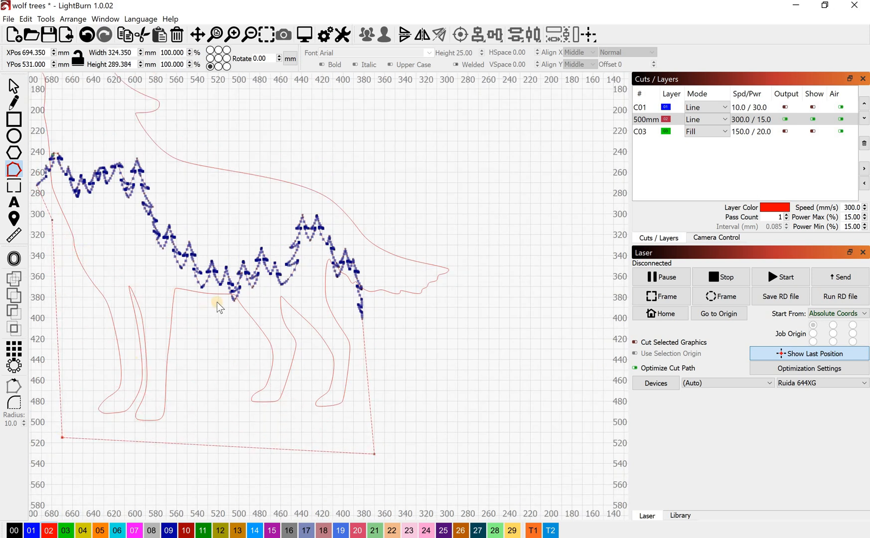
# Raise the lowest gap between the trees above the wolf's belly line and delete its tip nodes
pyautogui.scroll(10, 297, 303)
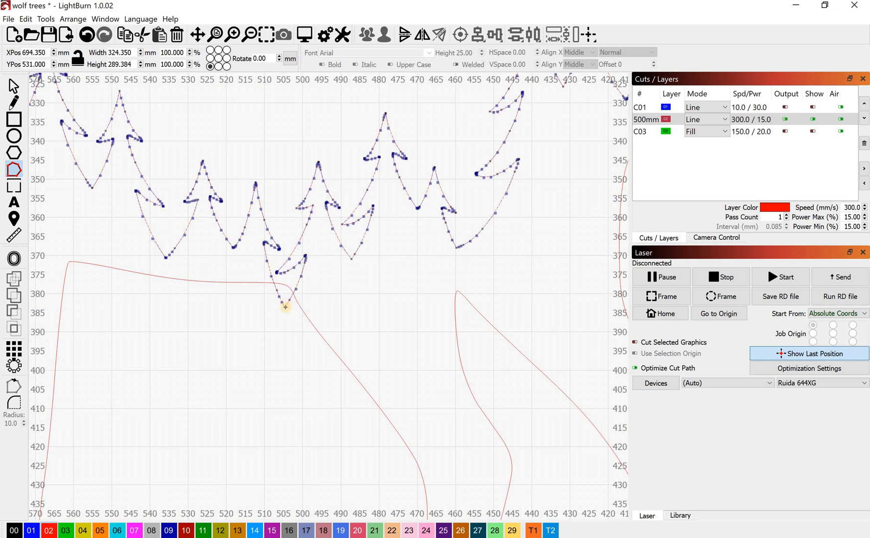
pyautogui.scroll(4, 285, 306)
pyautogui.moveTo(248, 260); pyautogui.dragTo(337, 339)
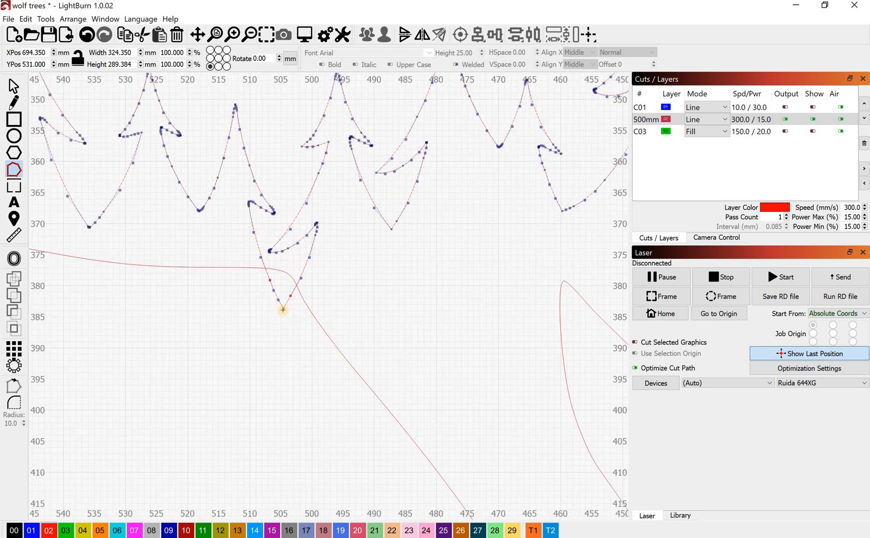
pyautogui.moveTo(283, 308); pyautogui.dragTo(271, 249)
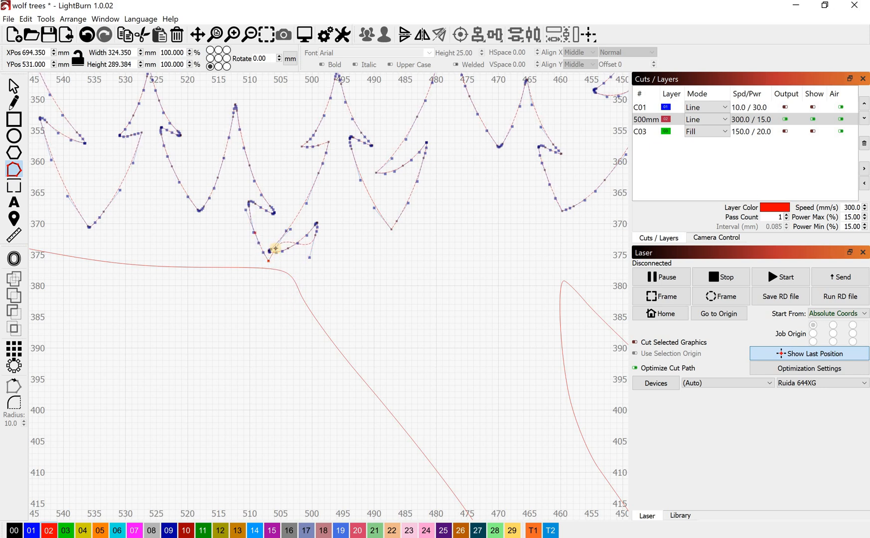
pyautogui.press('Delete')
# Pull the two nodes left at the open ends of the trimmed tree gap down toward the wolf's belly line
pyautogui.scroll(2, 252, 215)
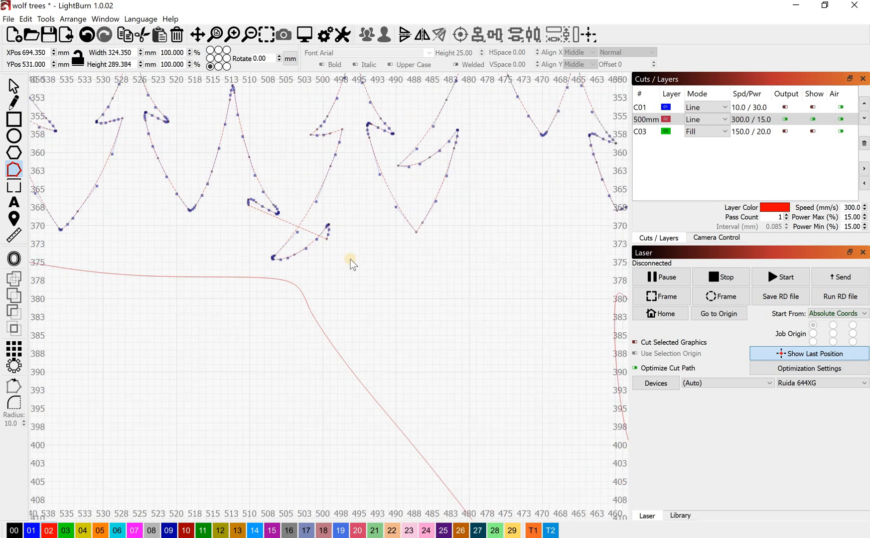
pyautogui.moveTo(355, 260); pyautogui.dragTo(351, 327)
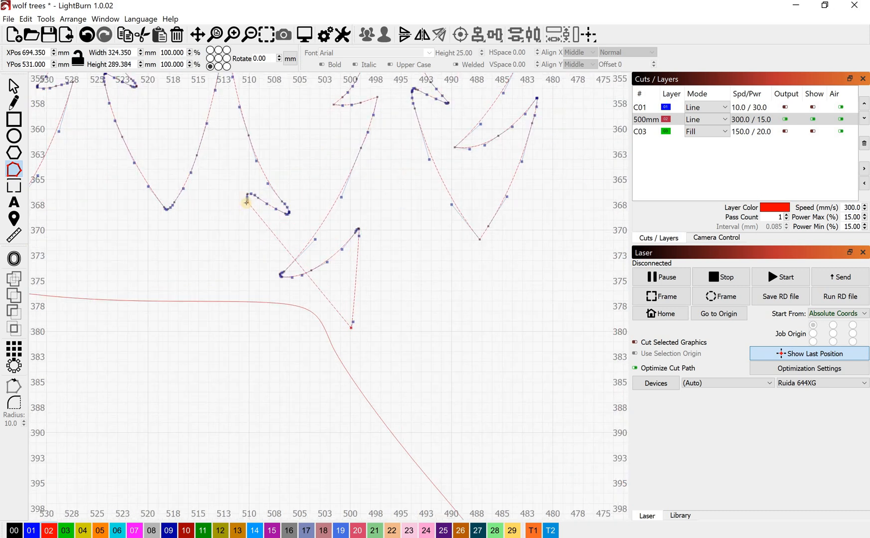
pyautogui.moveTo(246, 202); pyautogui.dragTo(244, 276)
pyautogui.scroll(-5, 299, 301)
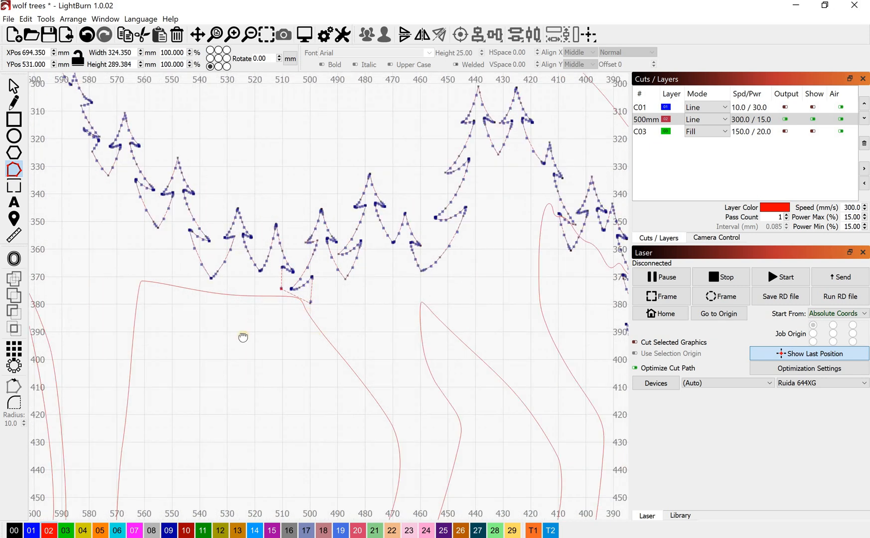
# Move the nodes of the tree group near the wolf's tail up by about 10 mm and finish node editing
pyautogui.scroll(1, 321, 263)
pyautogui.scroll(6, 321, 263)
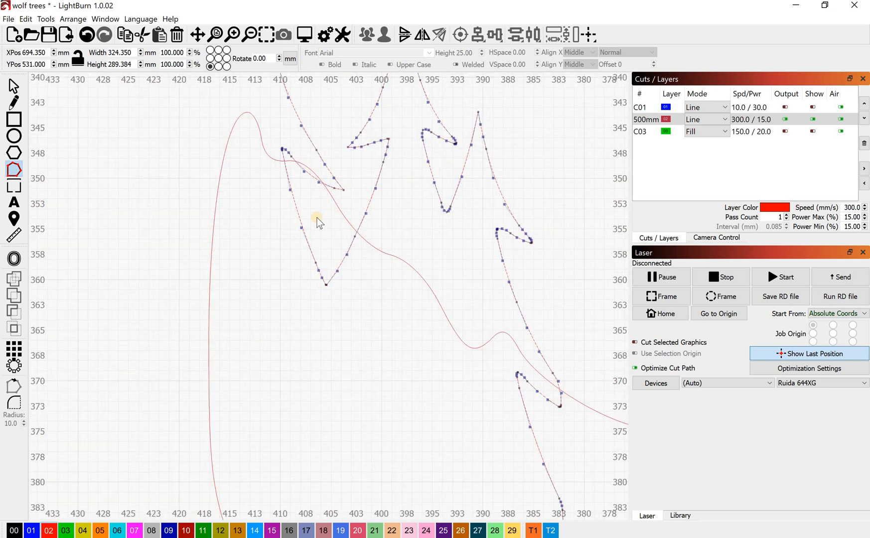
pyautogui.scroll(-5, 316, 287)
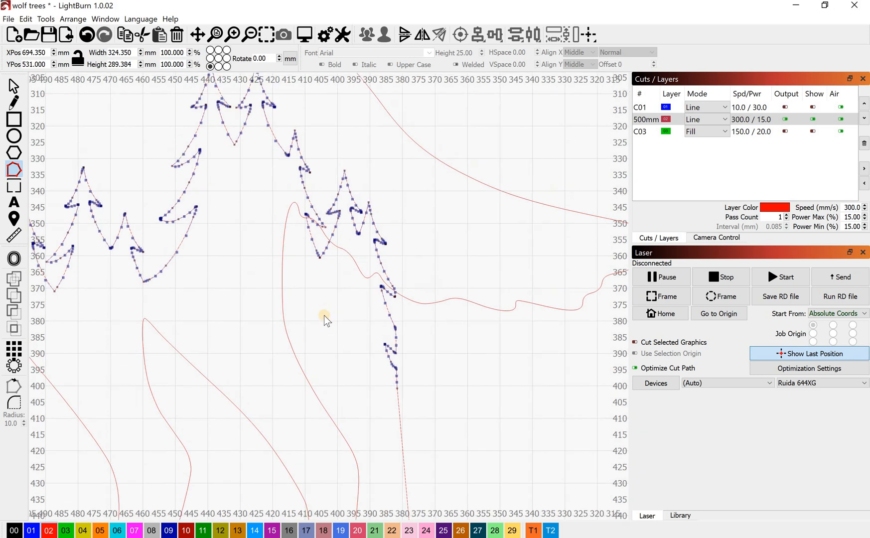
pyautogui.moveTo(309, 213); pyautogui.dragTo(300, 263)
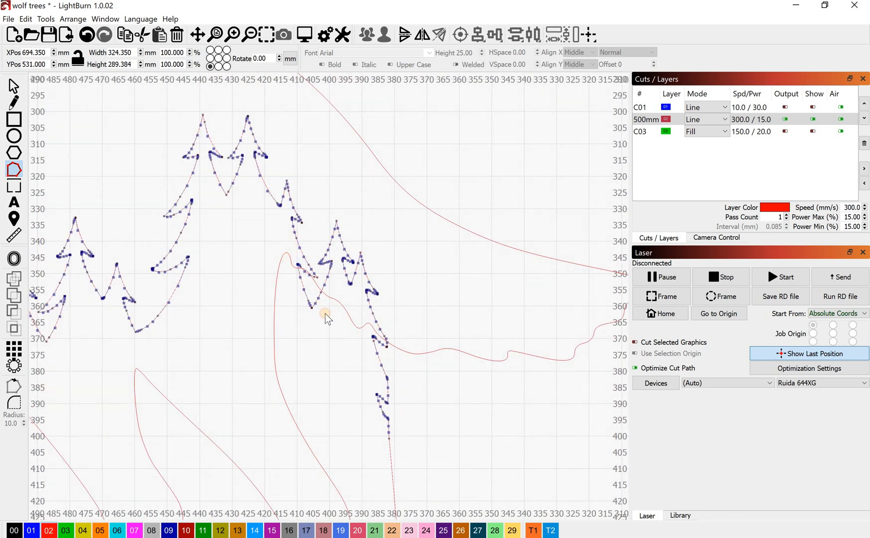
pyautogui.moveTo(350, 333); pyautogui.dragTo(301, 271)
pyautogui.moveTo(265, 239); pyautogui.dragTo(264, 238)
pyautogui.moveTo(269, 171); pyautogui.dragTo(389, 351)
pyautogui.moveTo(336, 222); pyautogui.dragTo(349, 190)
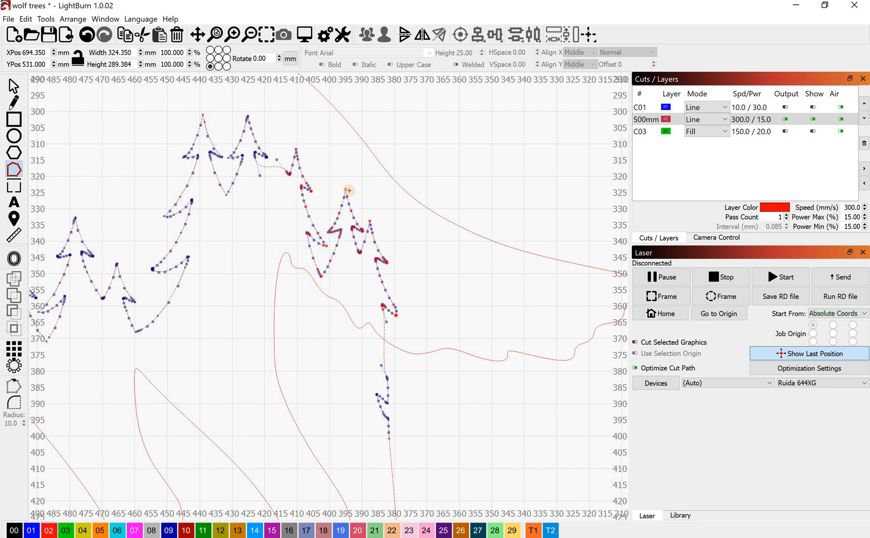
pyautogui.click(443, 425)
pyautogui.scroll(-5, 430, 417)
pyautogui.press('Escape')
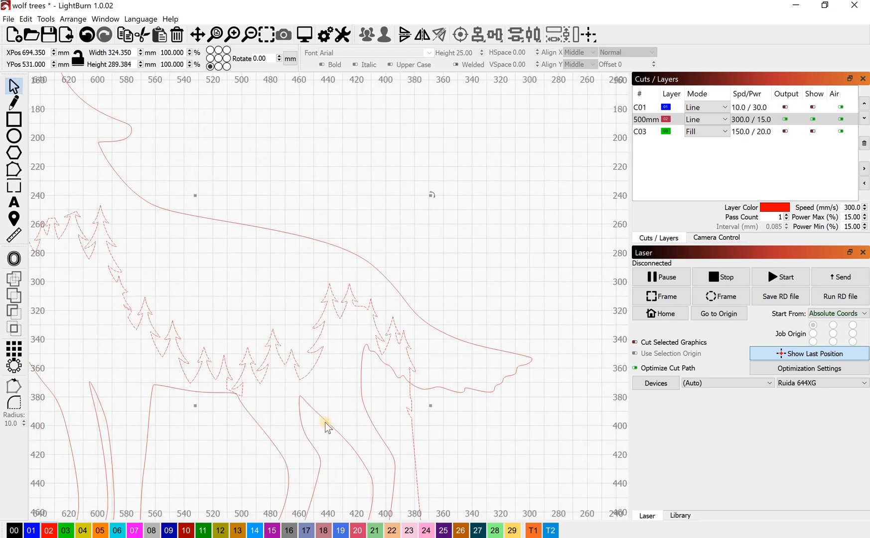
# Resize the tree-line shape to about 353 mm wide and 278 mm high
pyautogui.moveTo(325, 422); pyautogui.dragTo(465, 401)
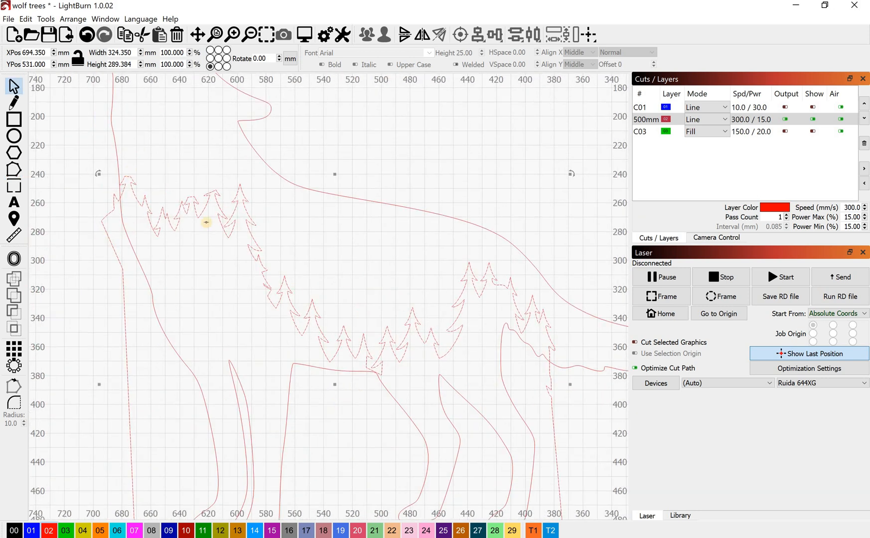
pyautogui.scroll(-3, 228, 401)
pyautogui.scroll(-1, 285, 445)
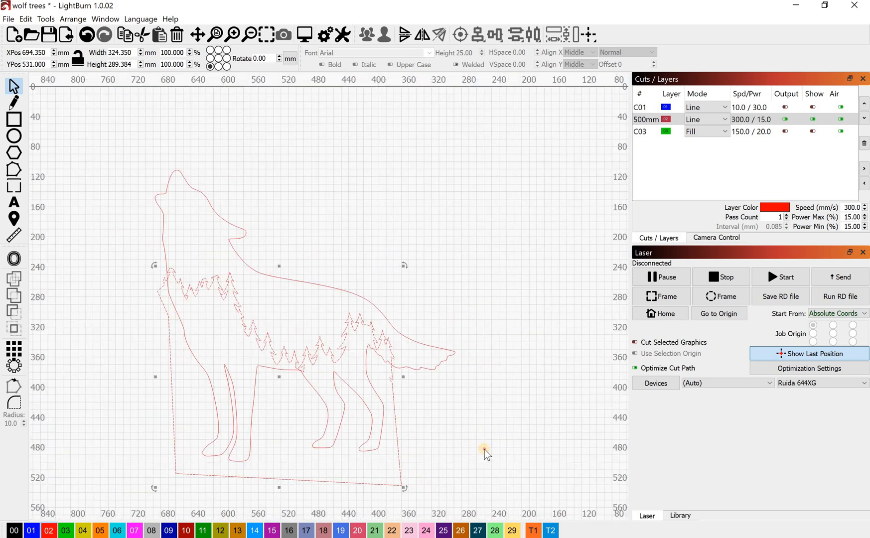
pyautogui.click(420, 389)
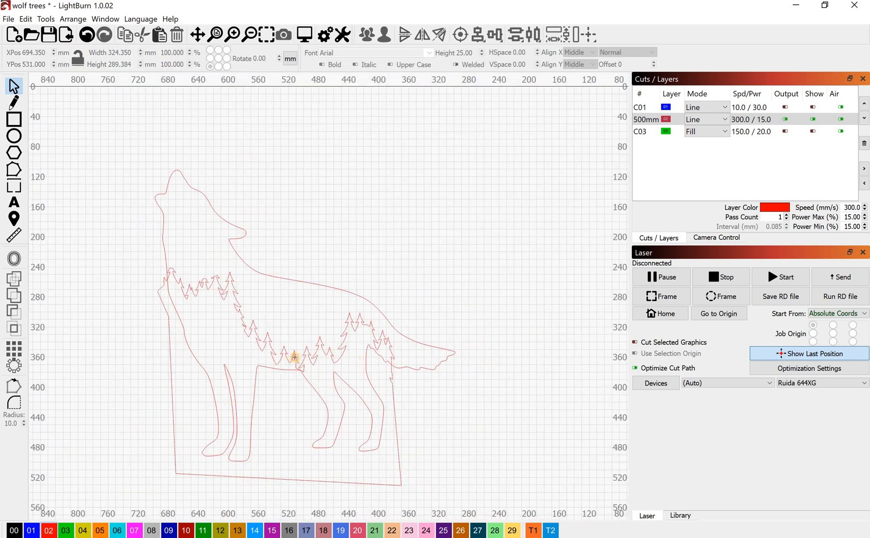
pyautogui.click(292, 354)
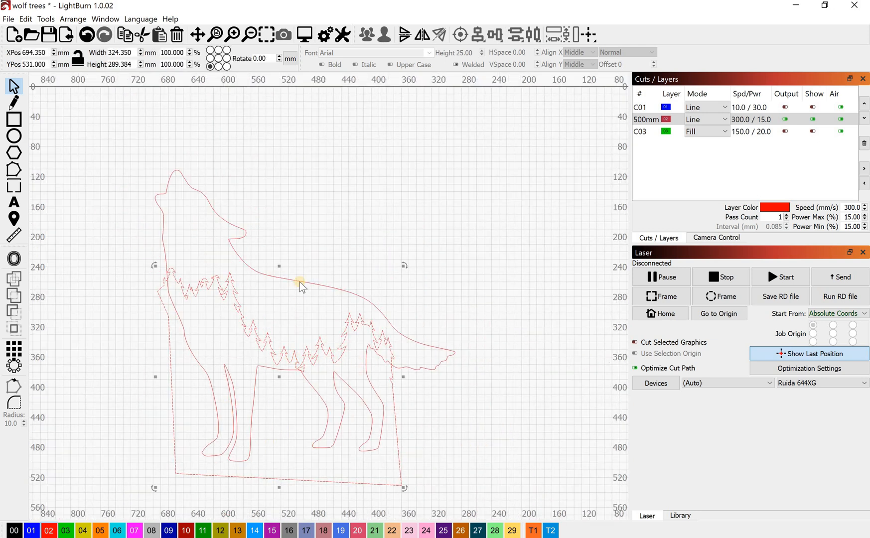
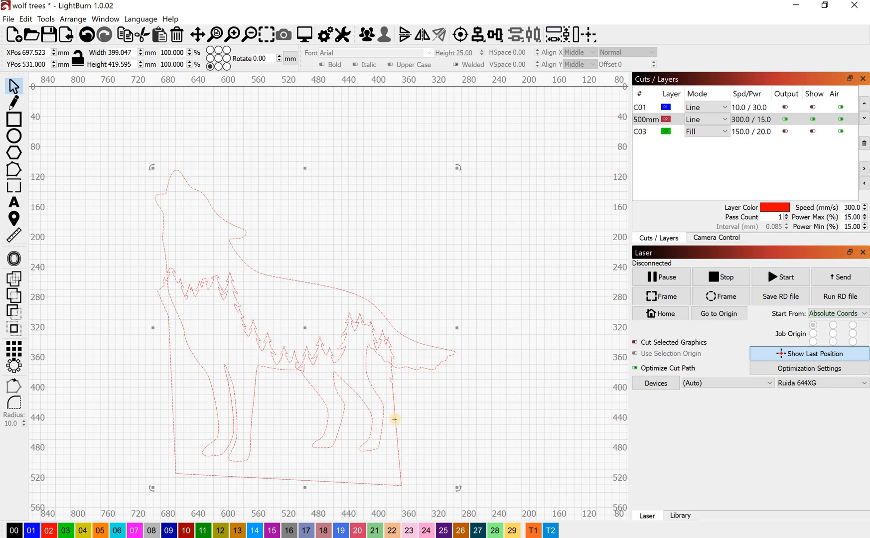
pyautogui.scroll(2, 273, 417)
pyautogui.scroll(-1, 273, 416)
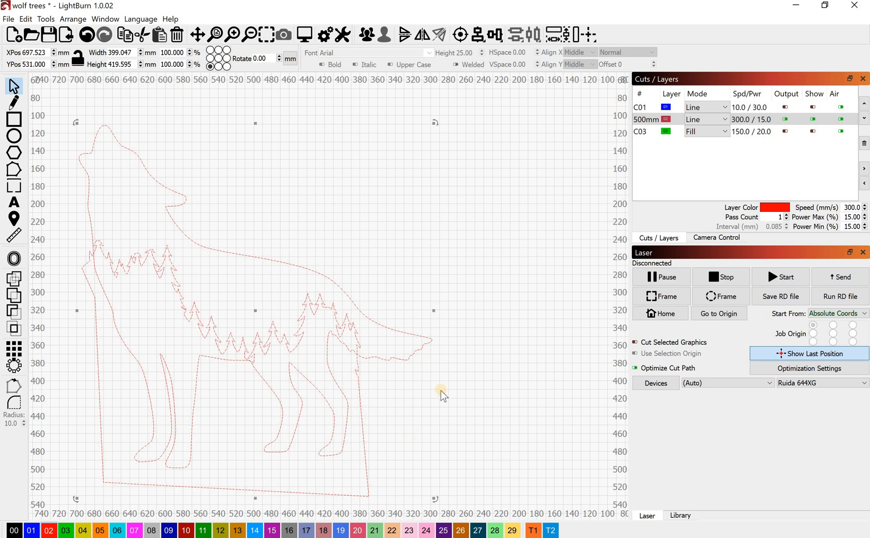
pyautogui.click(343, 329)
pyautogui.click(350, 332)
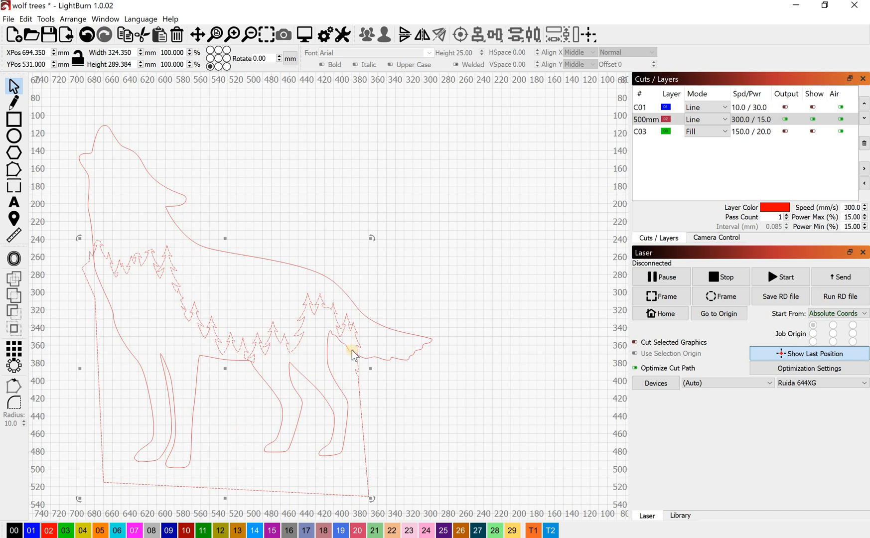
pyautogui.moveTo(372, 370); pyautogui.dragTo(394, 364)
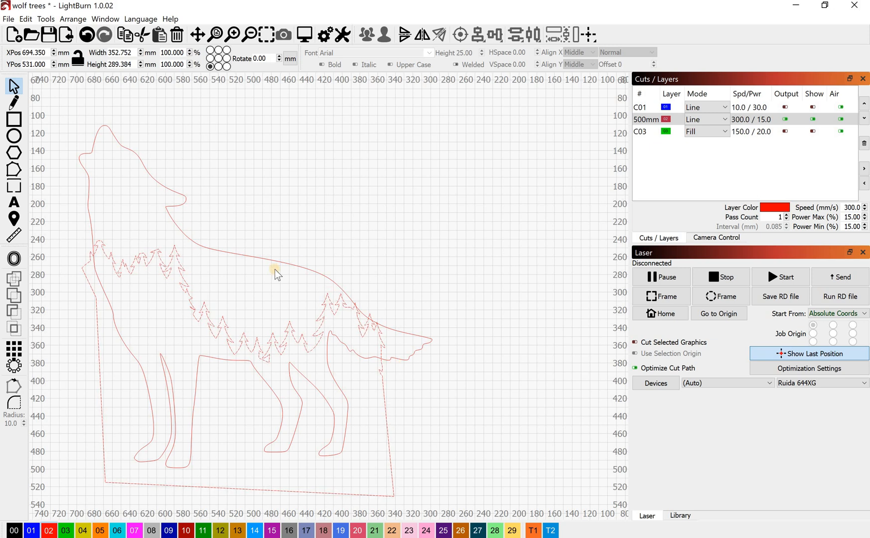
pyautogui.moveTo(238, 241); pyautogui.dragTo(238, 252)
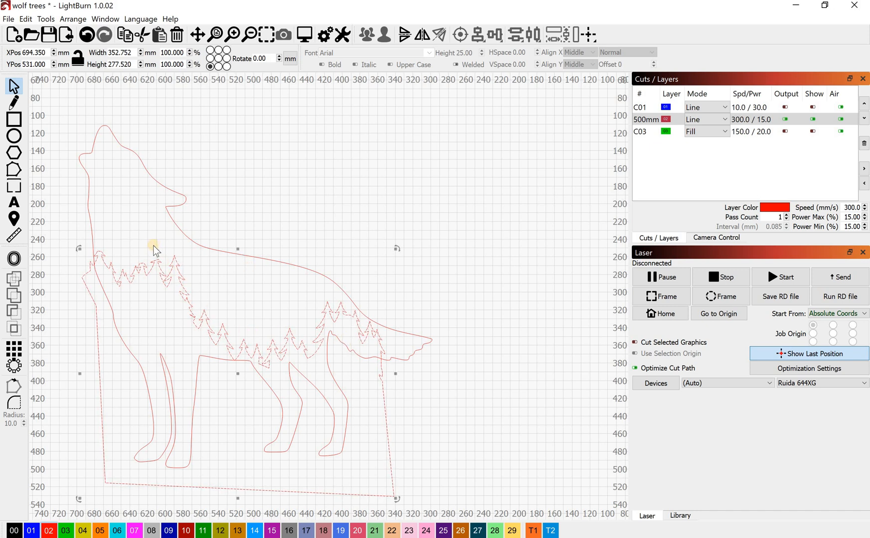
# Make the tree-line shape taller and narrower, about 295 mm wide and 323 mm high
pyautogui.scroll(-3, 382, 344)
pyautogui.scroll(-4, 307, 374)
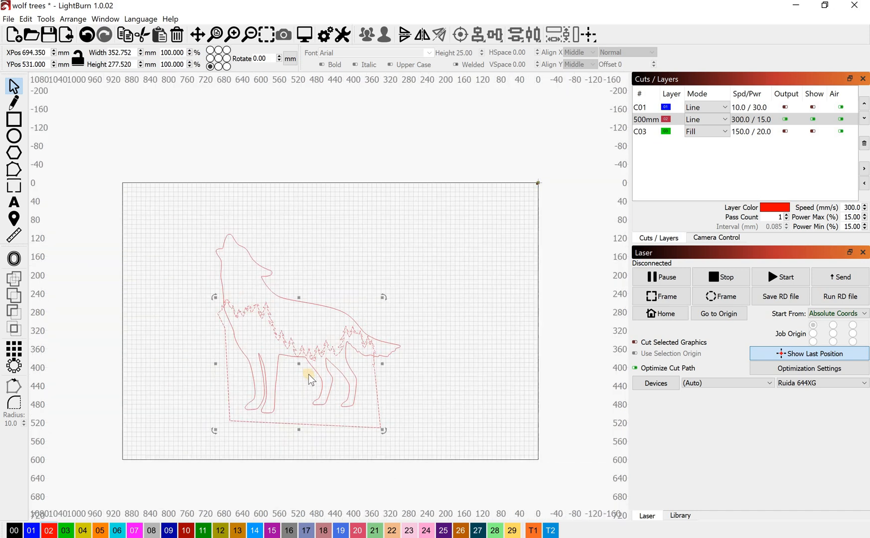
pyautogui.moveTo(442, 386); pyautogui.dragTo(339, 360)
pyautogui.moveTo(217, 364); pyautogui.dragTo(299, 393)
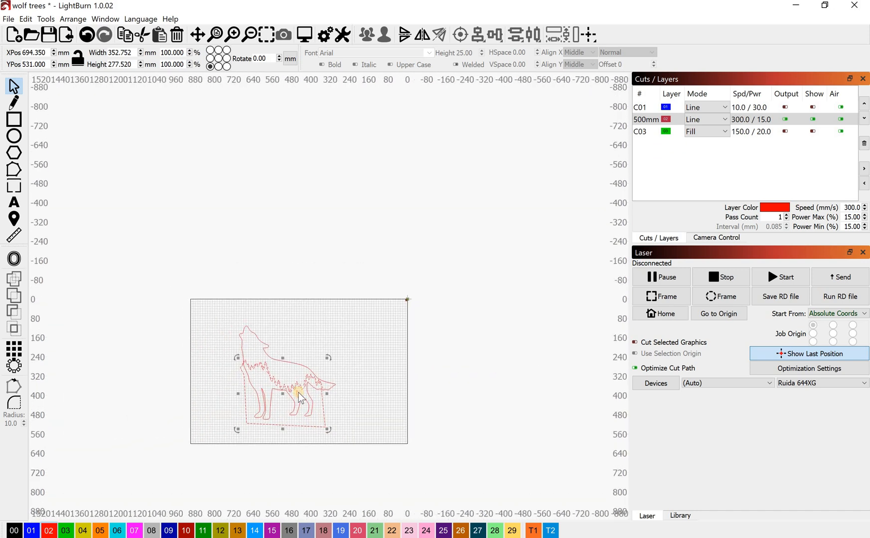
pyautogui.scroll(3, 298, 392)
pyautogui.scroll(3, 266, 312)
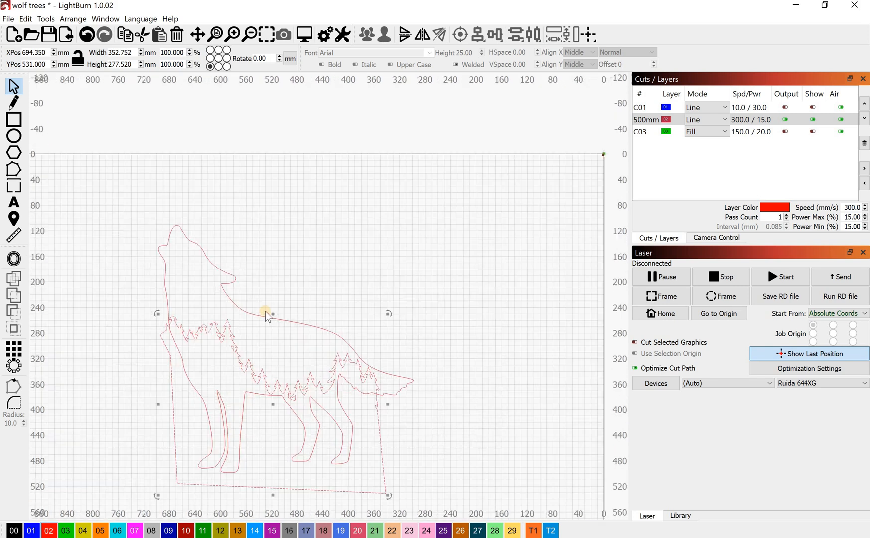
pyautogui.moveTo(277, 305); pyautogui.dragTo(268, 271)
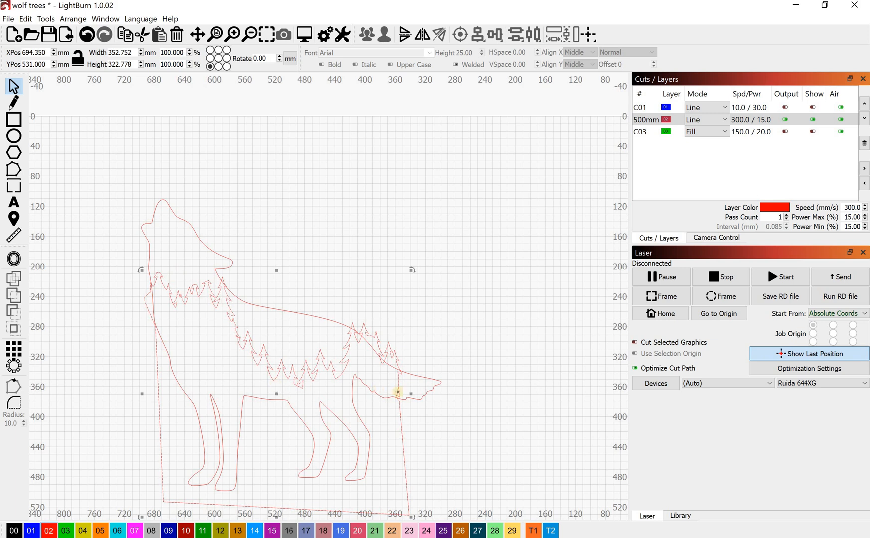
pyautogui.moveTo(412, 394); pyautogui.dragTo(368, 397)
pyautogui.click(359, 388)
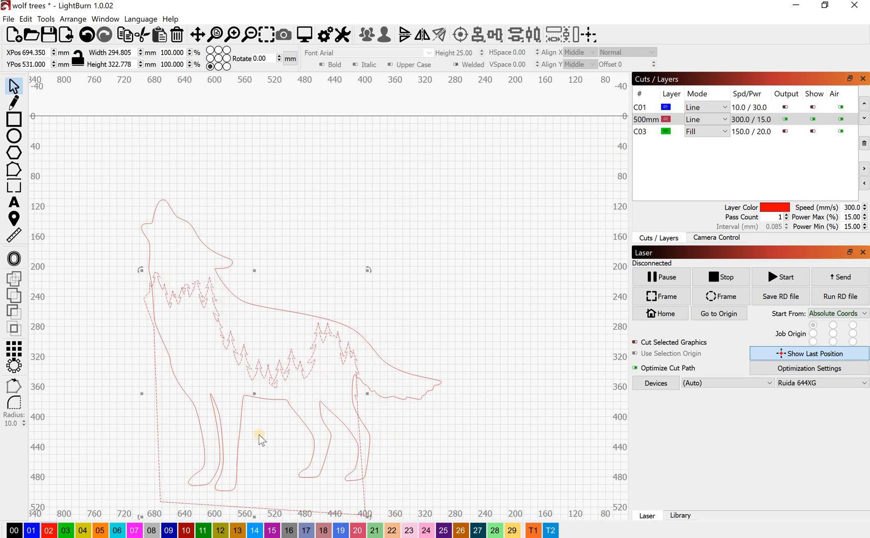
# Enlarge the tree-line shape to about 361 by 376 mm and shift it down across the wolf's legs
pyautogui.moveTo(254, 271); pyautogui.dragTo(421, 234)
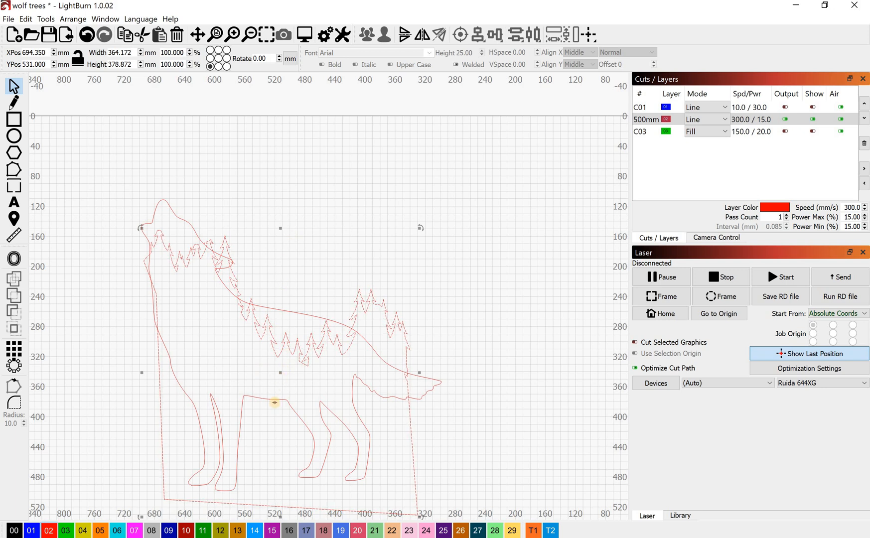
pyautogui.moveTo(274, 403); pyautogui.dragTo(282, 467)
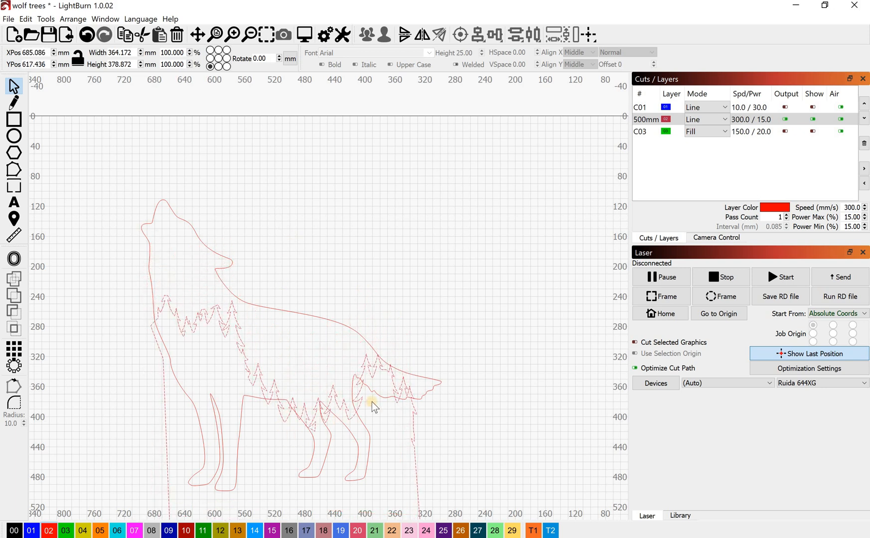
pyautogui.moveTo(425, 294)
pyautogui.mouseDown()
pyautogui.moveTo(476, 262)
pyautogui.moveTo(404, 317)
pyautogui.moveTo(424, 312)
pyautogui.mouseUp()
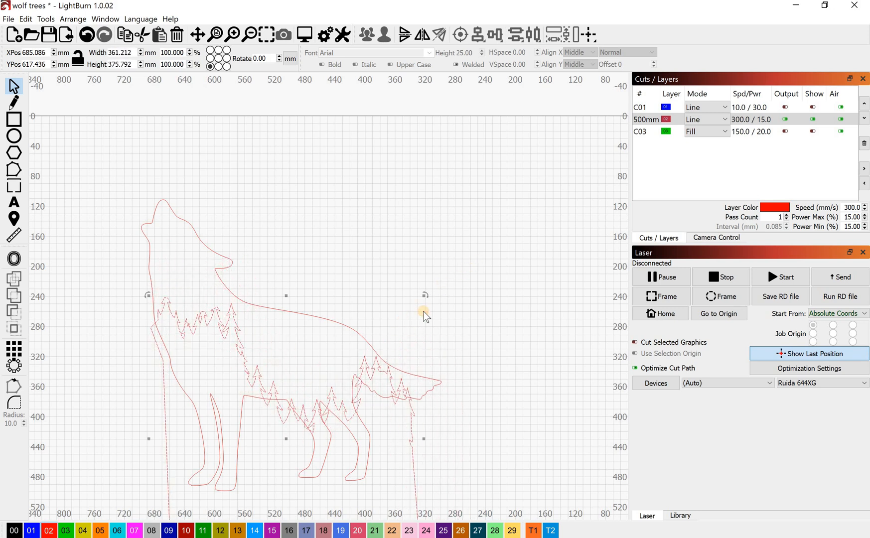
# Undo the recent resizing and repositioning of the tree-line shape
pyautogui.hotkey('ctrl', 'z')
pyautogui.hotkey('ctrl', 'z')
pyautogui.hotkey('ctrl', 'z')
pyautogui.hotkey('ctrl', 'z')
pyautogui.hotkey('ctrl', 'z')
pyautogui.hotkey('ctrl', 'z')
pyautogui.hotkey('ctrl', 'z')
pyautogui.hotkey('ctrl', 'z')
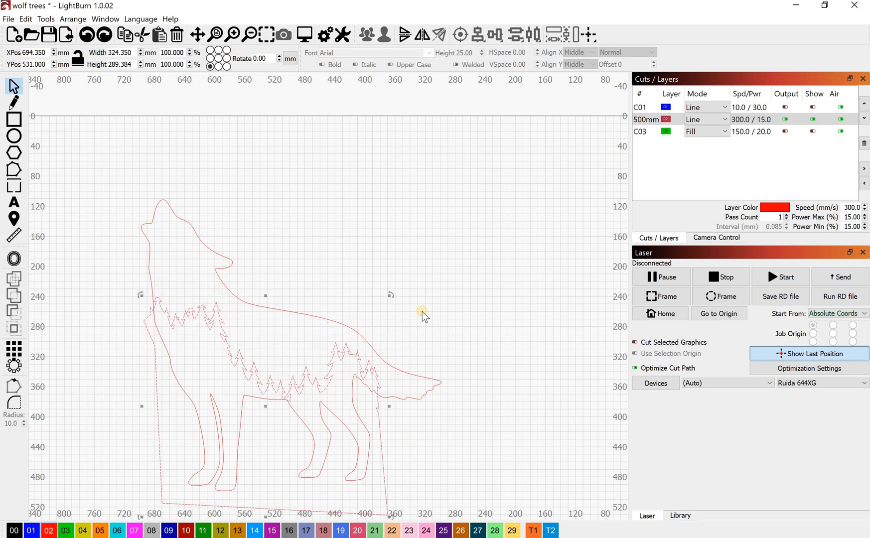
# Undo the node edits on the tree-line shape, including the stretched lower corners below the wolf's feet
pyautogui.hotkey('ctrl', 'z')
pyautogui.hotkey('ctrl', 'z')
pyautogui.hotkey('ctrl', 'z')
pyautogui.hotkey('ctrl', 'z')
pyautogui.hotkey('ctrl', 'z')
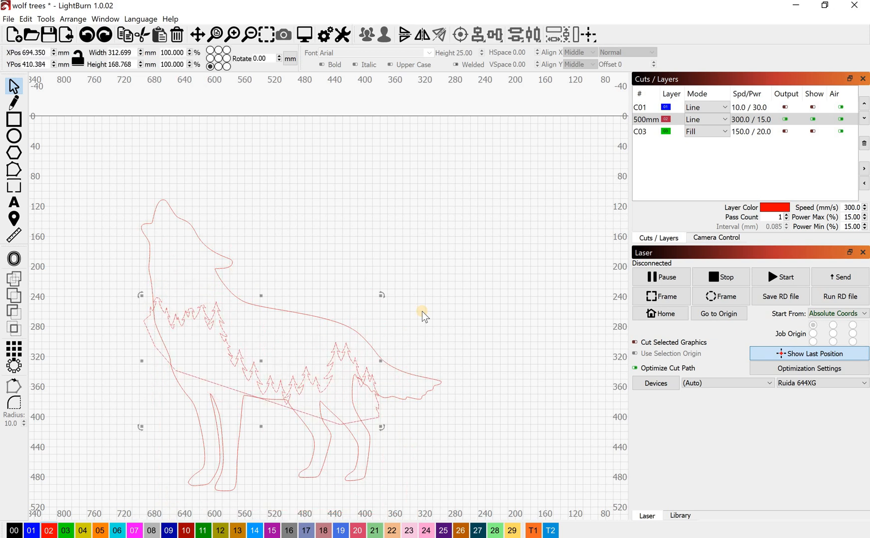
# Undo the earlier series of size and position changes to the tree-line shape
pyautogui.hotkey('ctrl', 'z')
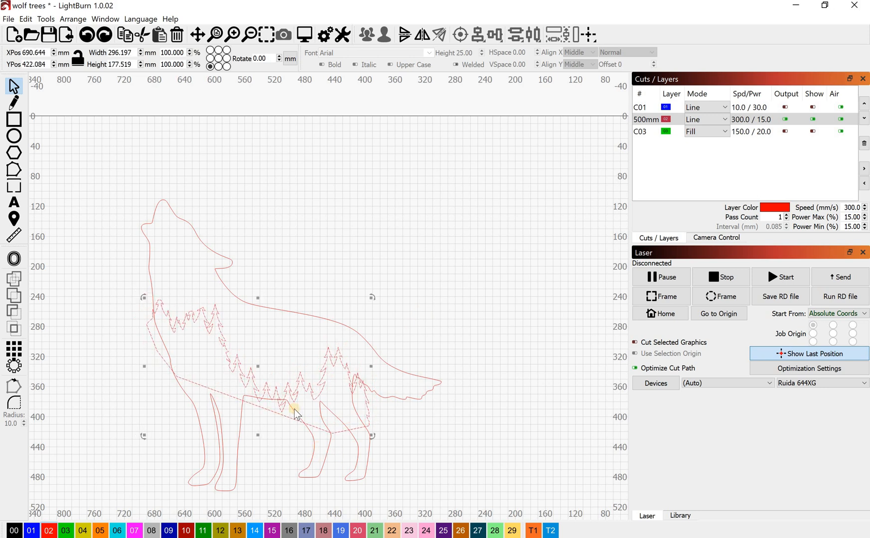
pyautogui.hotkey('ctrl', 'z')
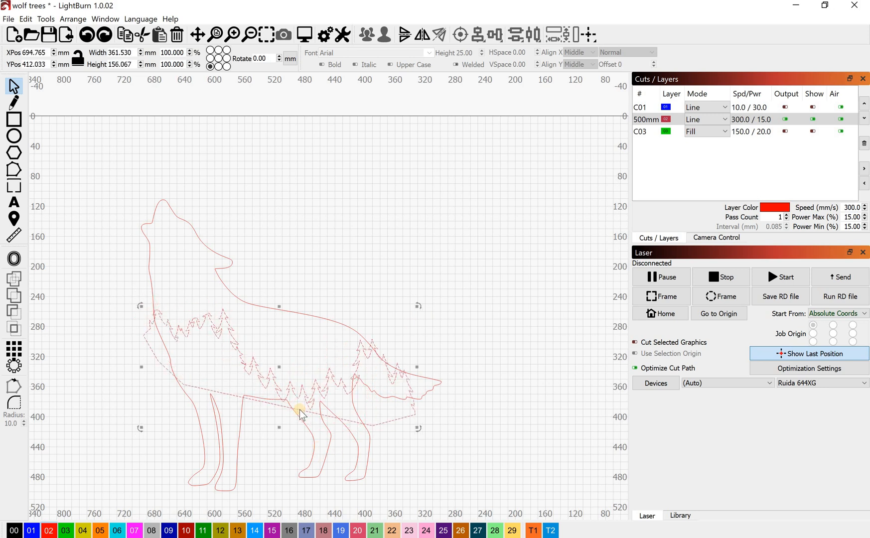
pyautogui.hotkey('ctrl', 'z')
pyautogui.hotkey('ctrl', 'z')
pyautogui.hotkey('ctrl', 'z')
pyautogui.hotkey('ctrl', 'z')
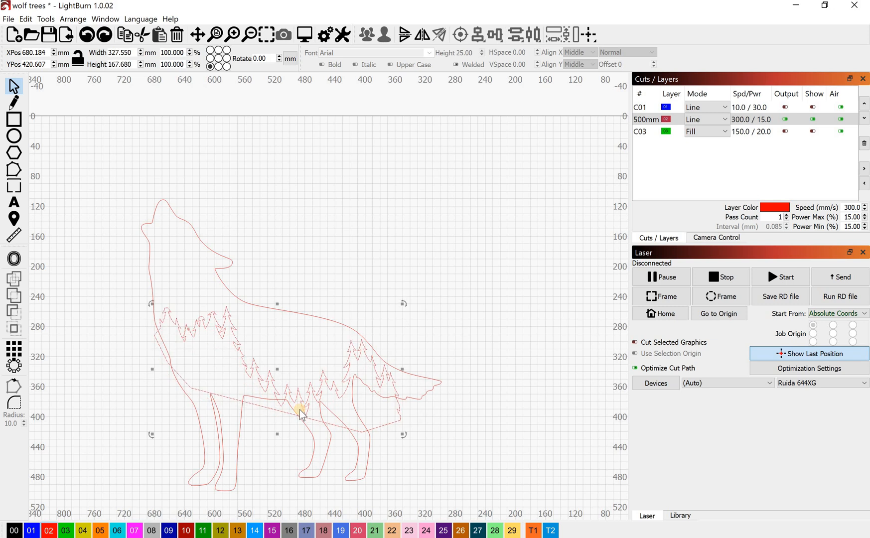
pyautogui.hotkey('ctrl', 'z')
pyautogui.hotkey('ctrl', 'z')
pyautogui.hotkey('ctrl', 'z')
pyautogui.hotkey('ctrl', 'z')
pyautogui.hotkey('ctrl', 'z')
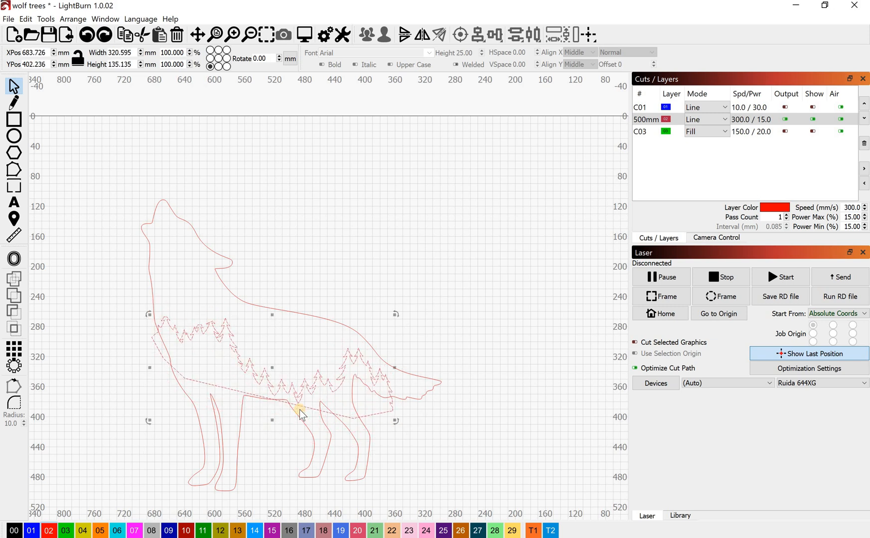
pyautogui.hotkey('ctrl', 'z')
pyautogui.hotkey('ctrl', 'z')
pyautogui.hotkey('ctrl', 'z')
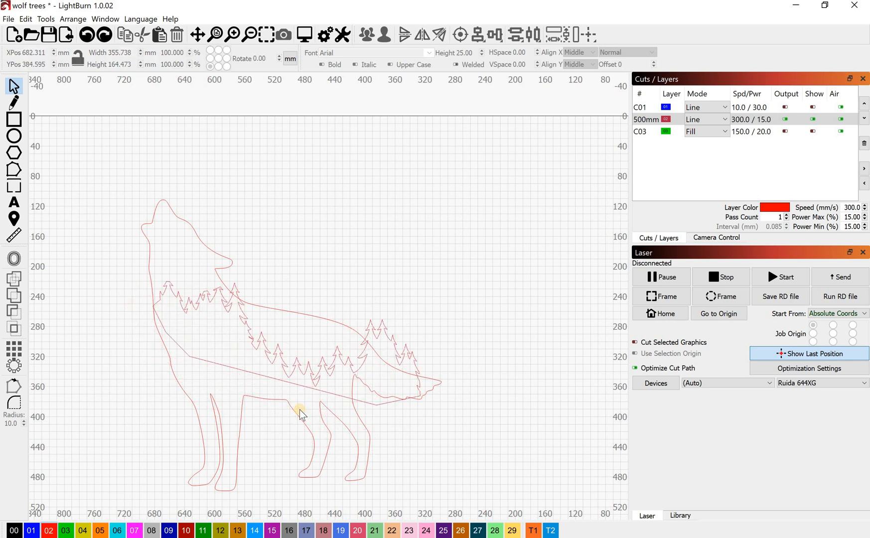
# Narrow the tree-line shape to about 324 mm wide, about 166 mm high, and position it across the wolf's chest and back
pyautogui.hotkey('ctrl', 'z')
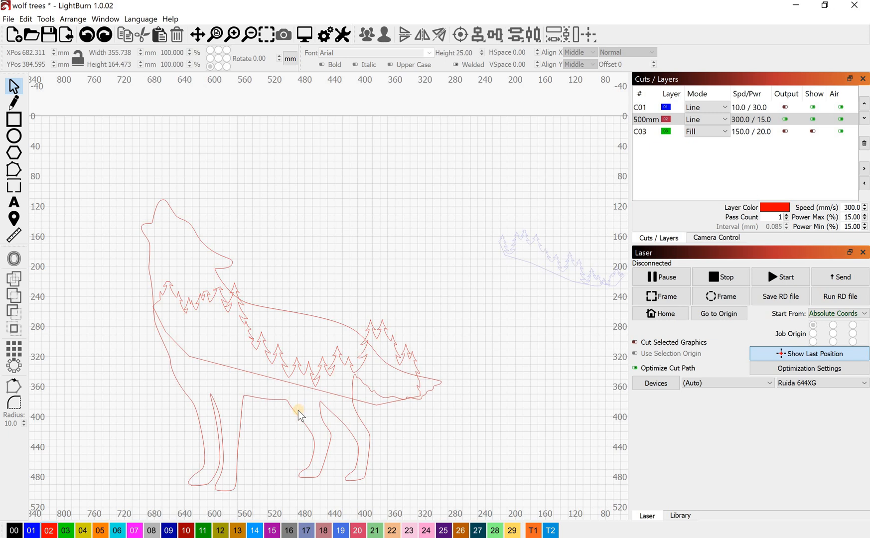
pyautogui.click(812, 108)
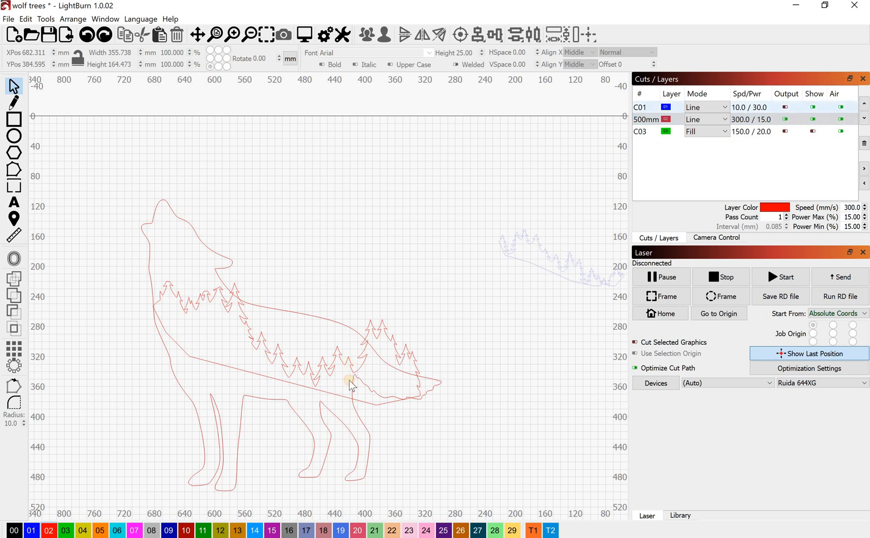
pyautogui.click(274, 358)
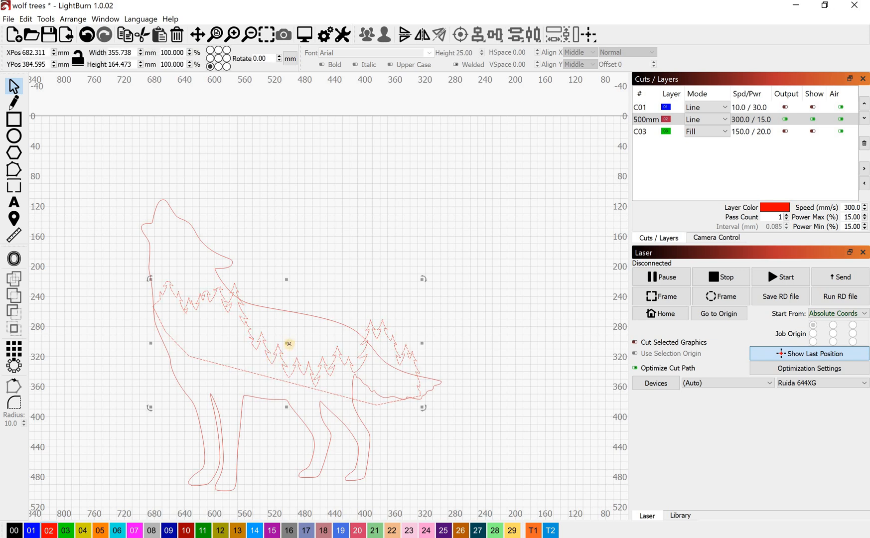
pyautogui.moveTo(269, 342); pyautogui.dragTo(276, 348)
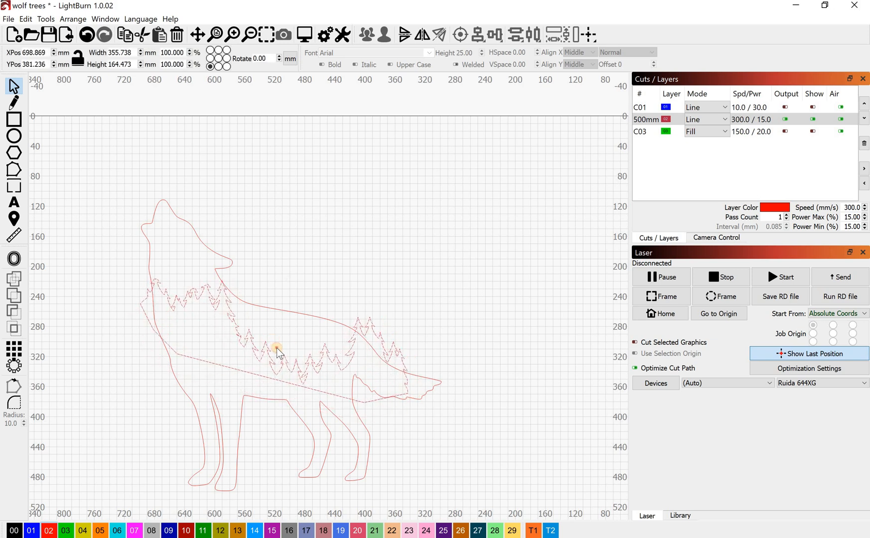
pyautogui.moveTo(411, 346); pyautogui.dragTo(388, 355)
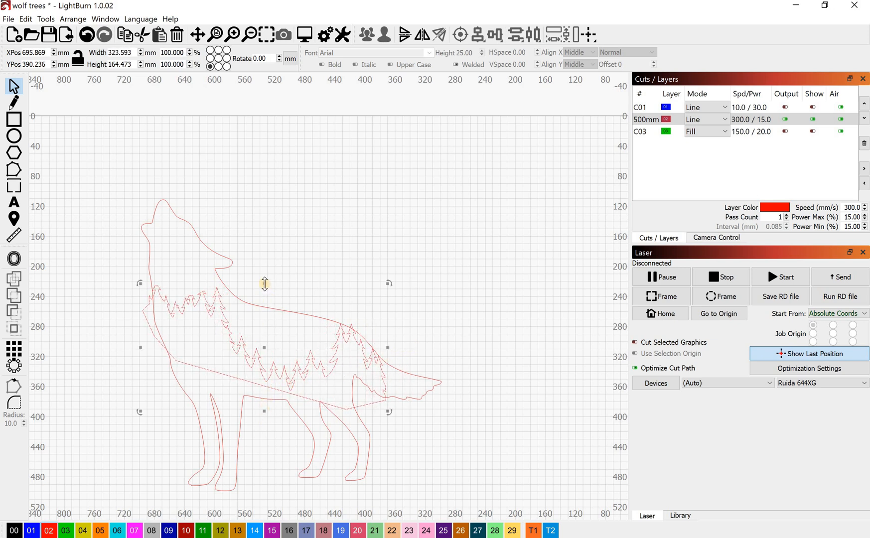
pyautogui.moveTo(265, 284); pyautogui.dragTo(262, 331)
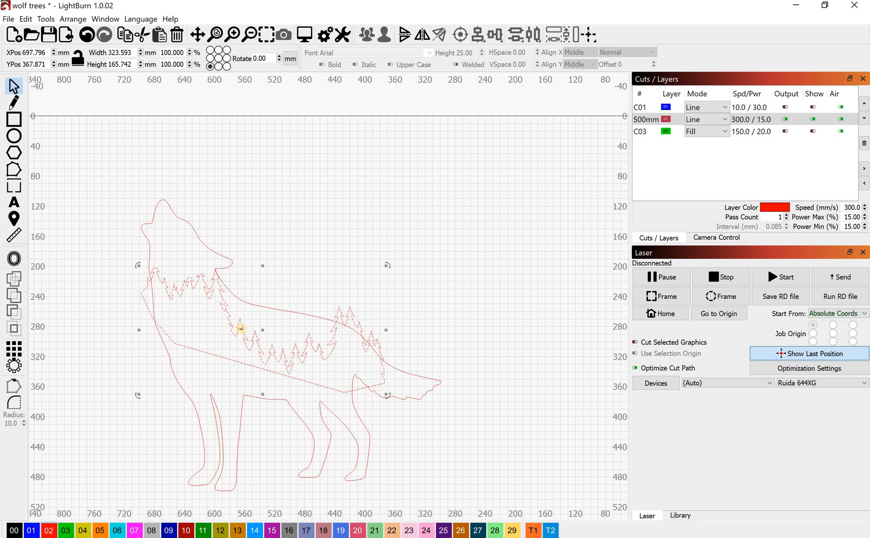
pyautogui.moveTo(262, 332); pyautogui.dragTo(258, 332)
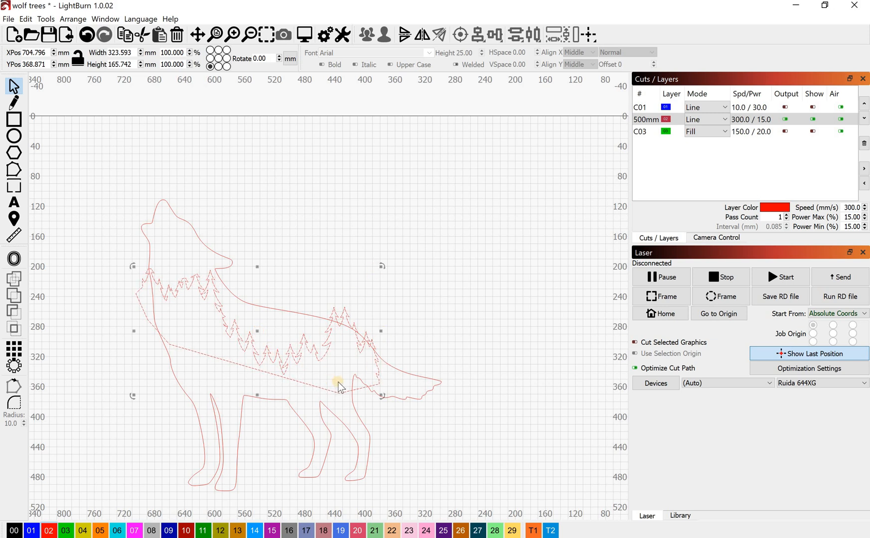
# Select the nodes of the trees nearest the tail and raise that group slightly, discarding a trial downward move
pyautogui.scroll(2, 330, 381)
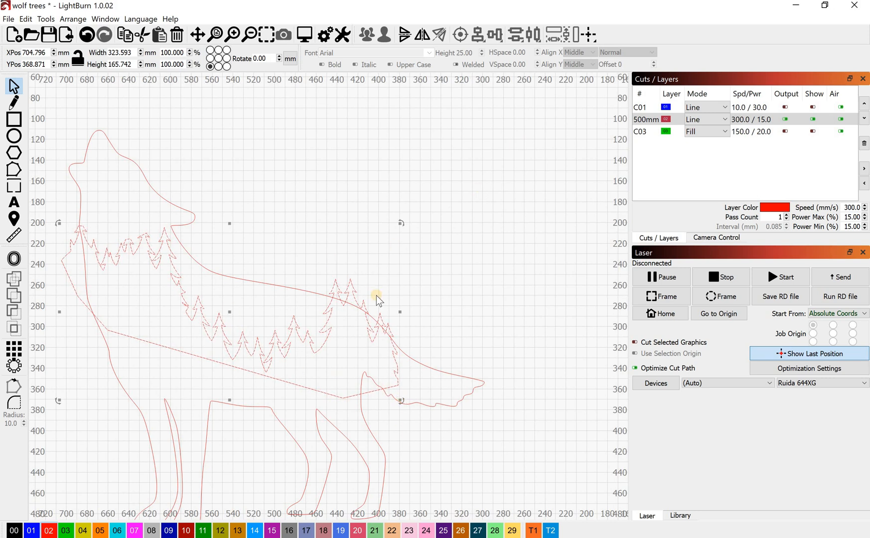
pyautogui.click(327, 268)
pyautogui.click(170, 241)
pyautogui.click(14, 170)
pyautogui.moveTo(297, 263); pyautogui.dragTo(443, 388)
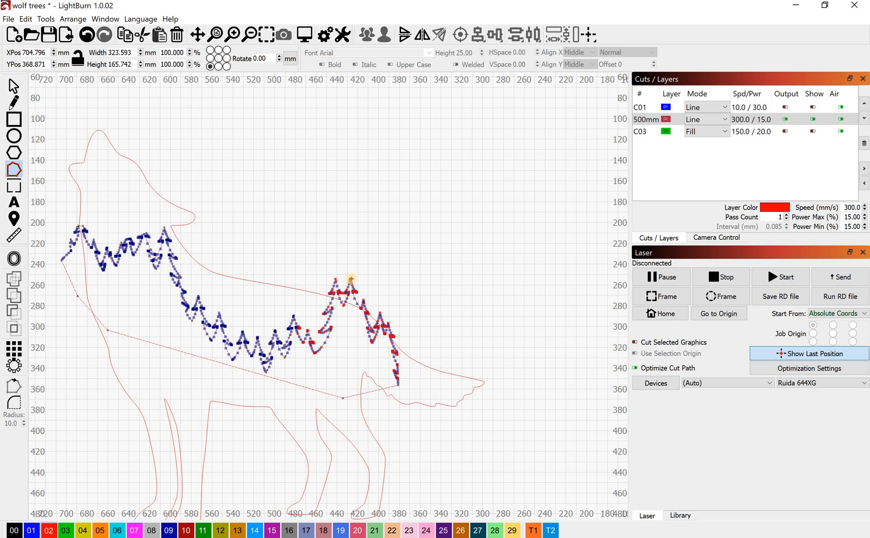
pyautogui.moveTo(350, 280); pyautogui.dragTo(347, 309)
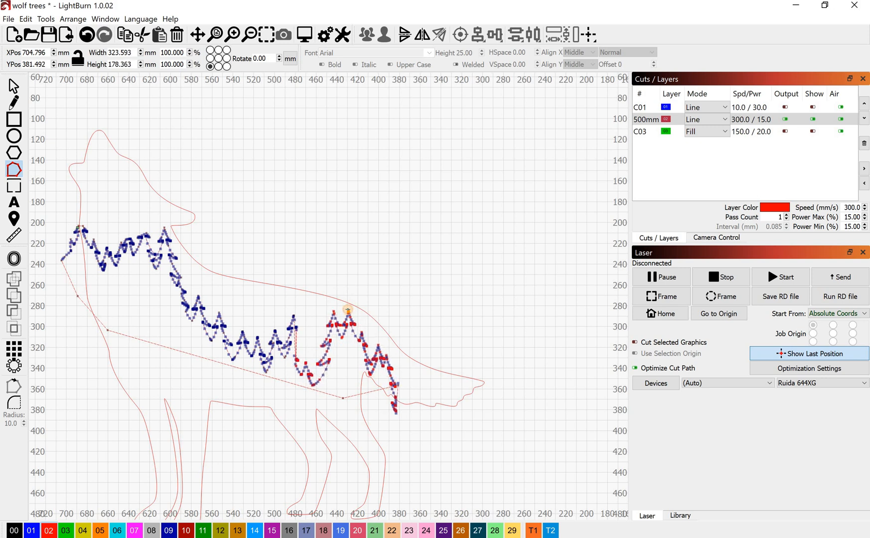
pyautogui.hotkey('ctrl', 'z')
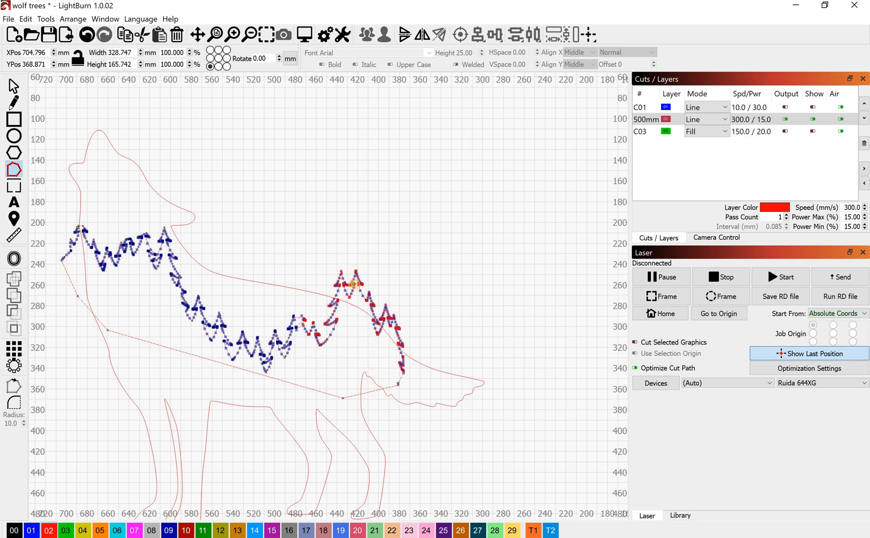
pyautogui.moveTo(355, 284); pyautogui.dragTo(351, 272)
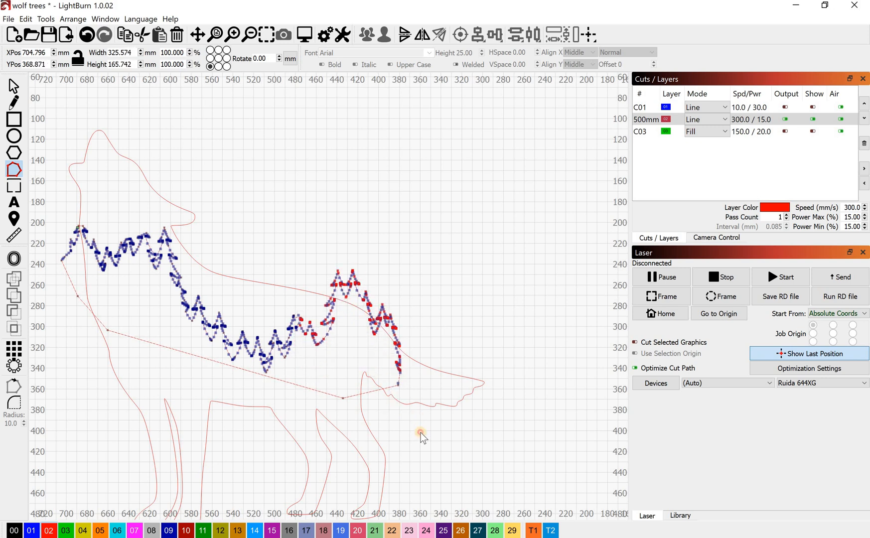
# Stretch the tree-line shape's lower-edge nodes down and outward around the wolf's legs, making it about 385 by 273 mm
pyautogui.click(398, 385)
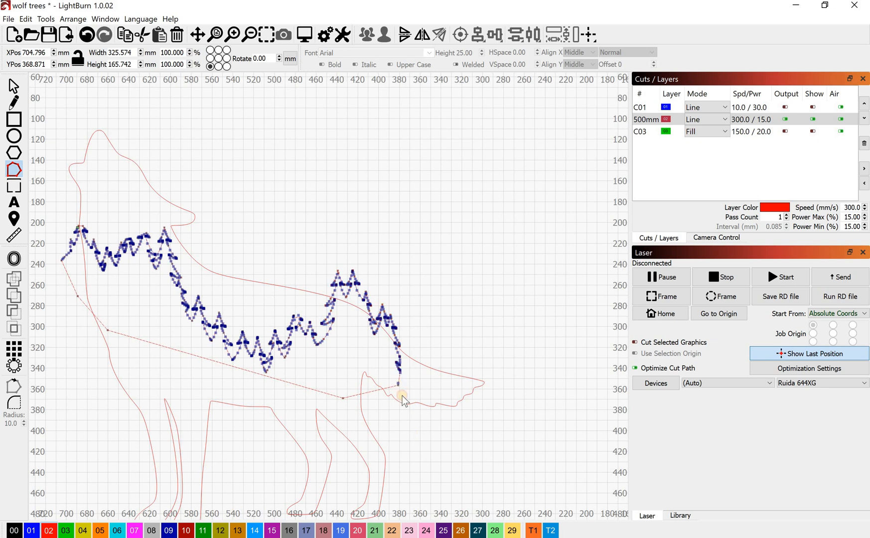
pyautogui.moveTo(402, 396); pyautogui.dragTo(488, 476)
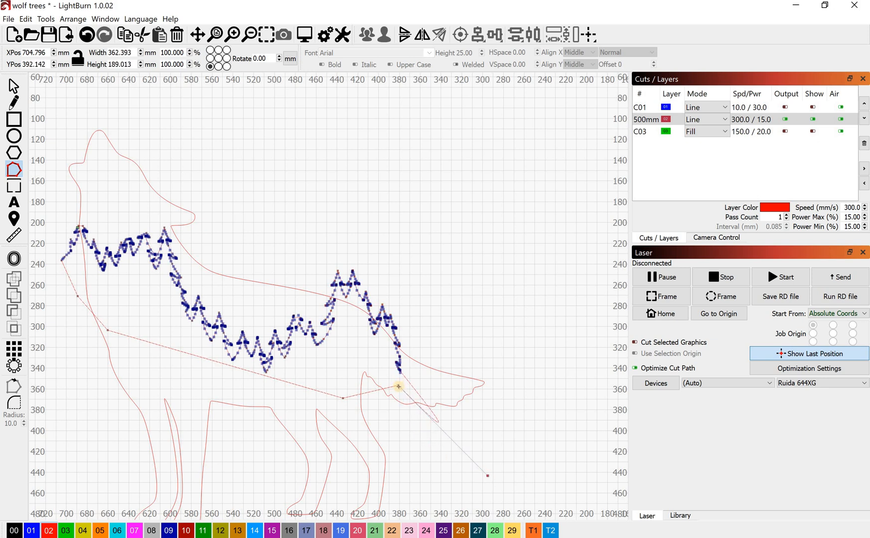
pyautogui.moveTo(398, 386); pyautogui.dragTo(428, 487)
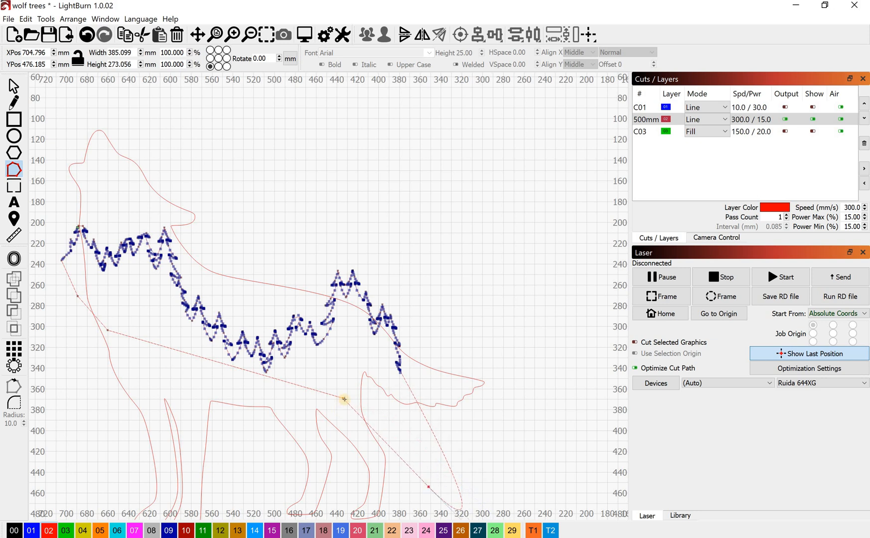
pyautogui.moveTo(342, 397); pyautogui.dragTo(269, 499)
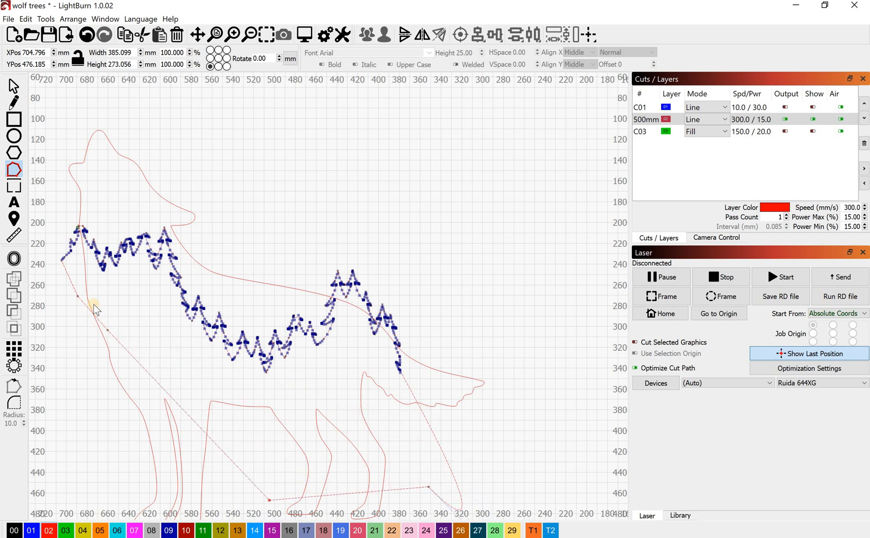
pyautogui.moveTo(106, 330); pyautogui.dragTo(76, 427)
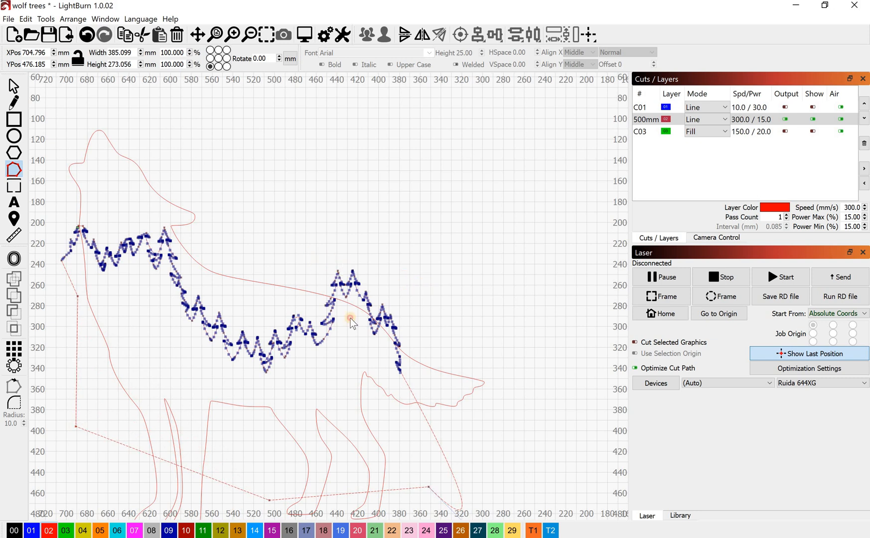
# Lower the nodes of the trees near the tail to sit inside the wolf's back, and pull the adjoining treetop down
pyautogui.moveTo(451, 388)
pyautogui.mouseDown()
pyautogui.moveTo(309, 252)
pyautogui.moveTo(354, 312)
pyautogui.mouseUp()
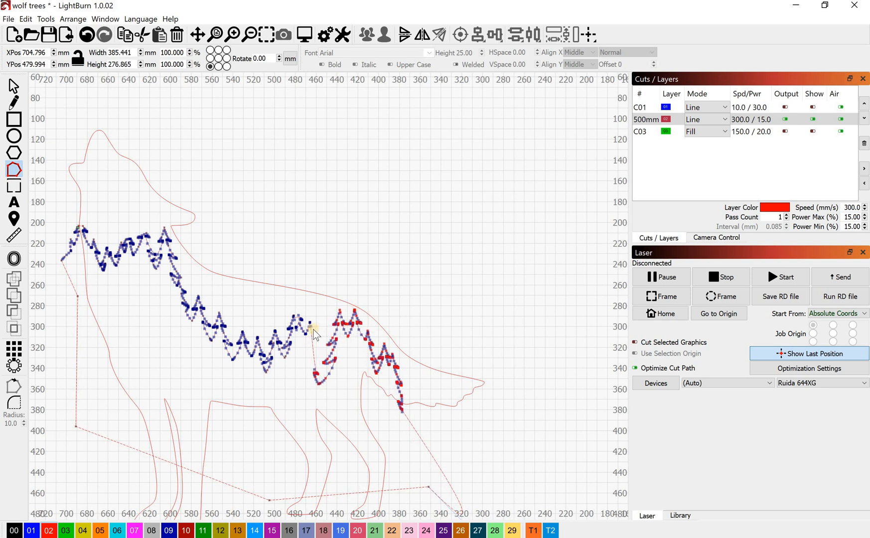
pyautogui.scroll(5, 308, 332)
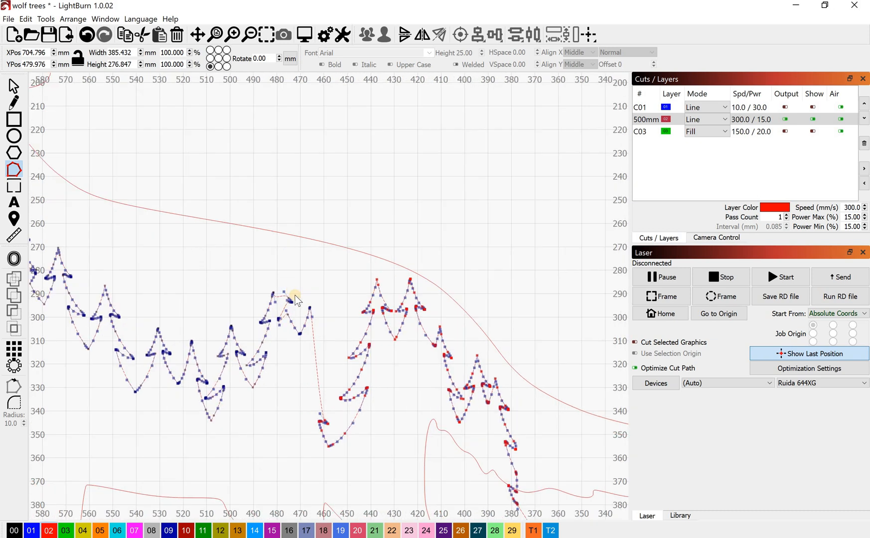
pyautogui.moveTo(295, 293); pyautogui.dragTo(334, 368)
pyautogui.moveTo(315, 324); pyautogui.dragTo(317, 376)
# Lower the right-hand branch nodes of the distorted tree beside the gap to restore its sloping side
pyautogui.scroll(4, 292, 326)
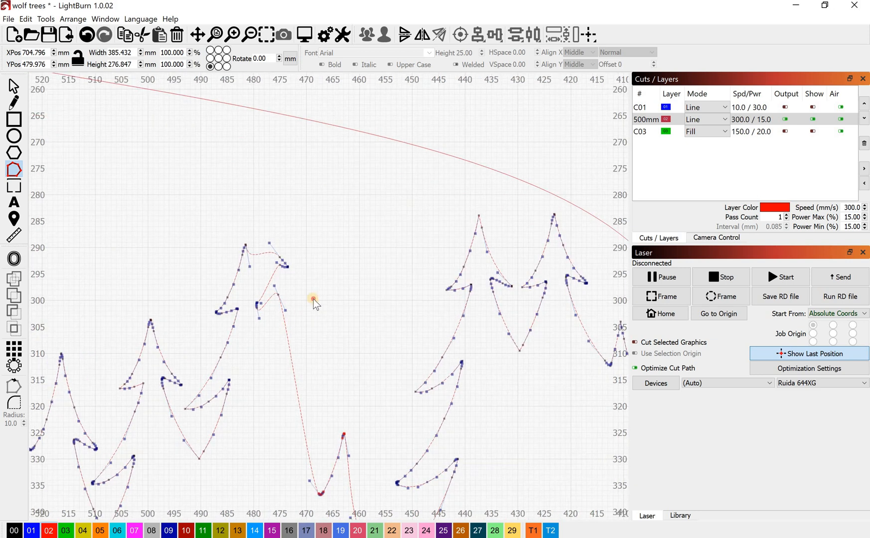
pyautogui.click(292, 283)
pyautogui.moveTo(307, 349); pyautogui.dragTo(249, 224)
pyautogui.moveTo(288, 267); pyautogui.dragTo(292, 306)
pyautogui.click(374, 367)
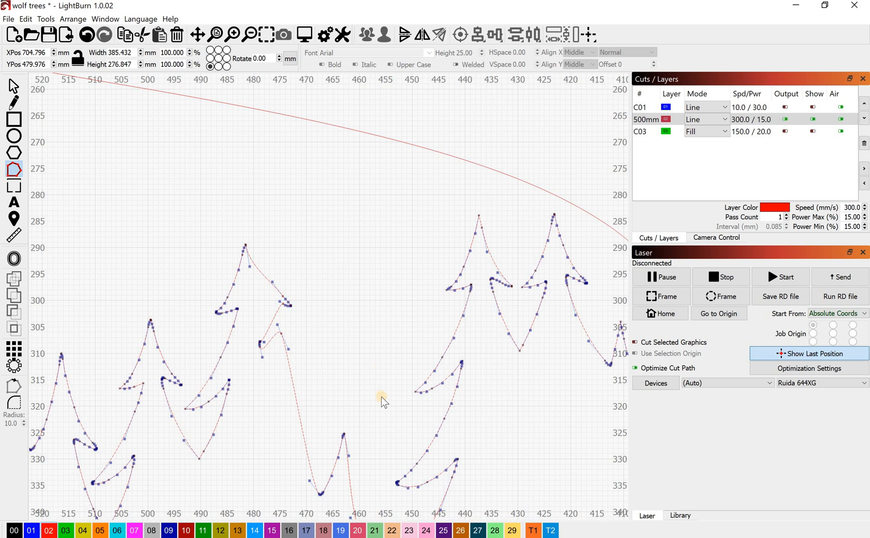
# Leave node editing and examine the reshaped tree line against the whole wolf outline
pyautogui.scroll(-4, 381, 397)
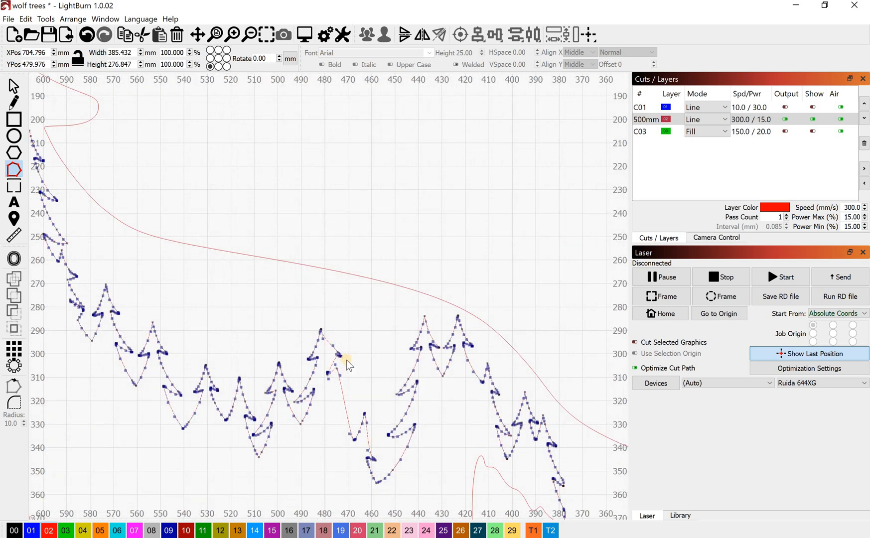
pyautogui.press('Escape')
pyautogui.scroll(-5, 340, 436)
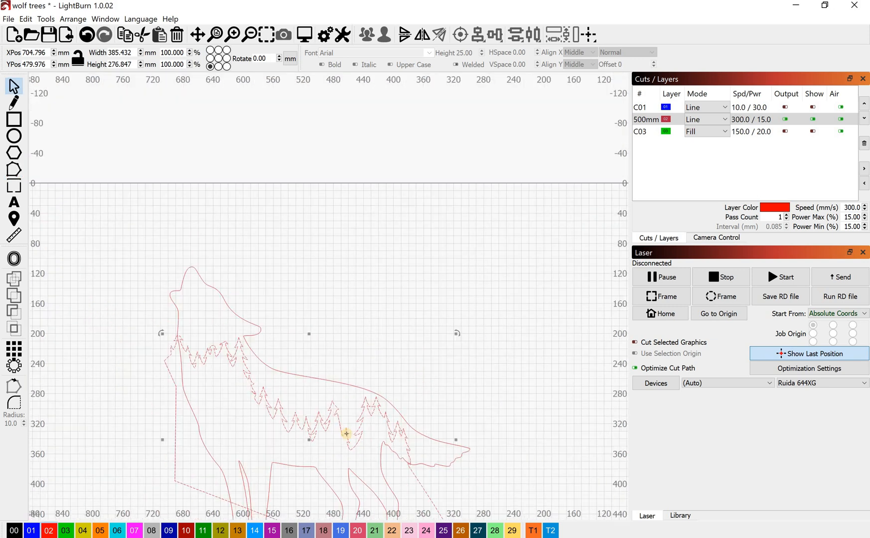
pyautogui.scroll(5, 342, 432)
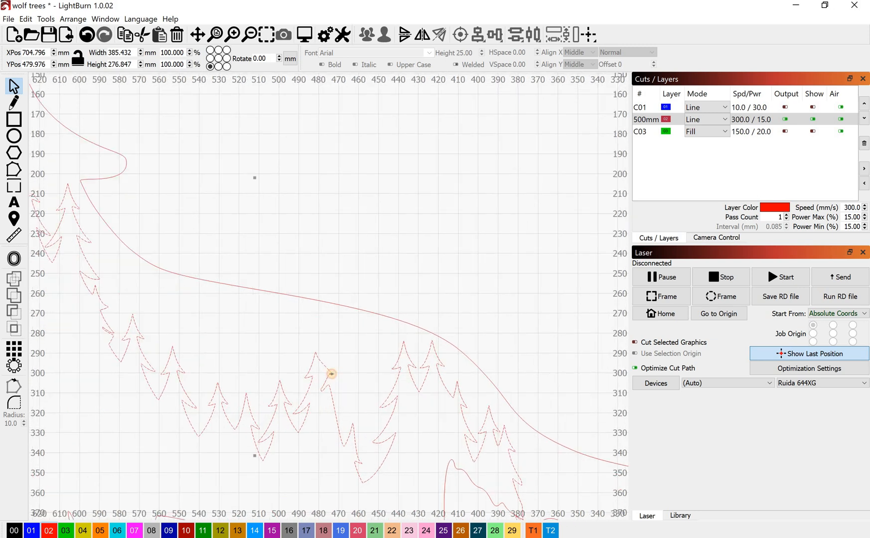
pyautogui.scroll(-3, 312, 434)
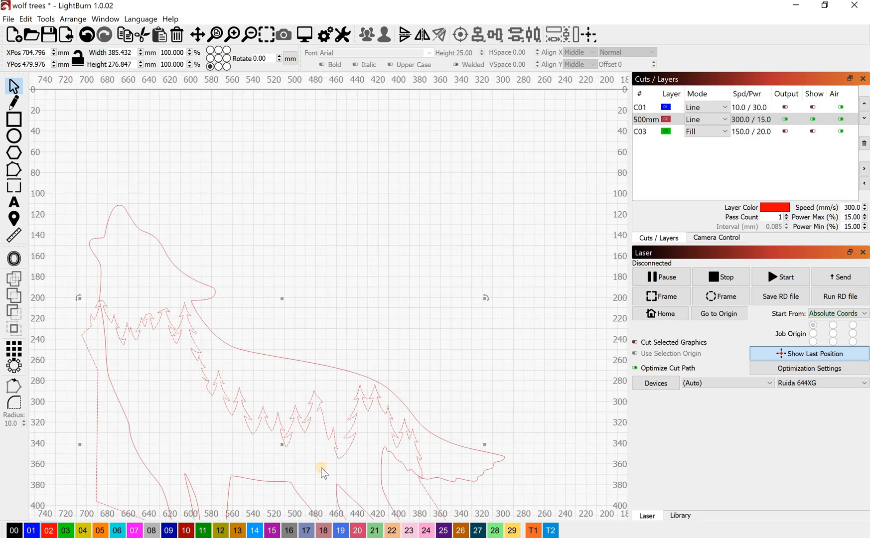
pyautogui.moveTo(320, 471); pyautogui.dragTo(338, 427)
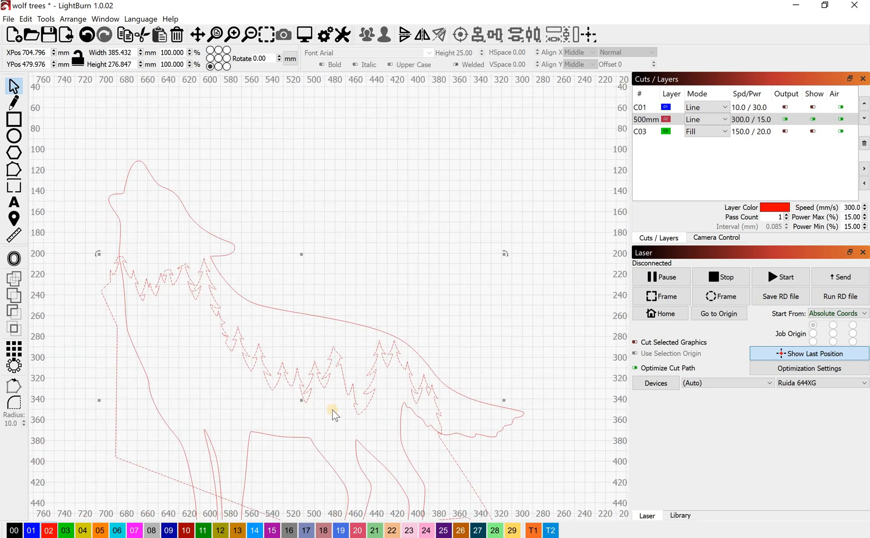
pyautogui.scroll(-3, 316, 415)
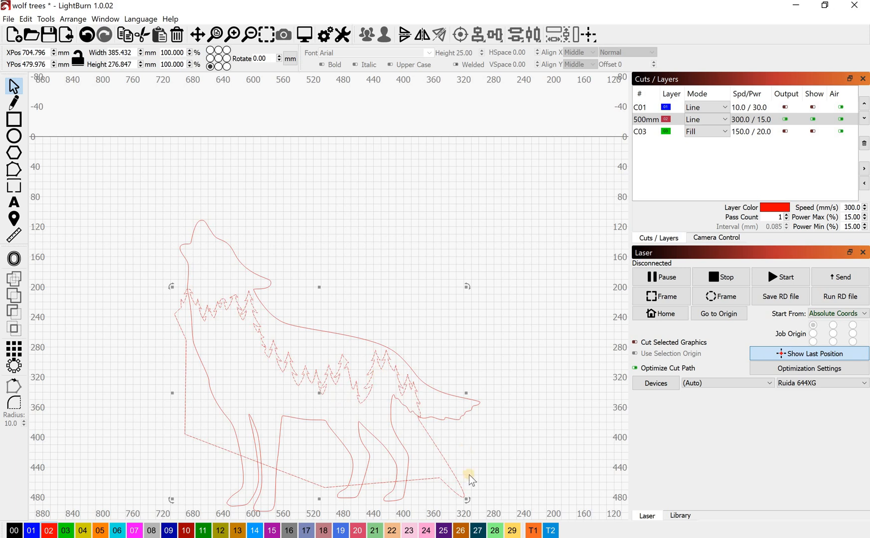
pyautogui.click(492, 469)
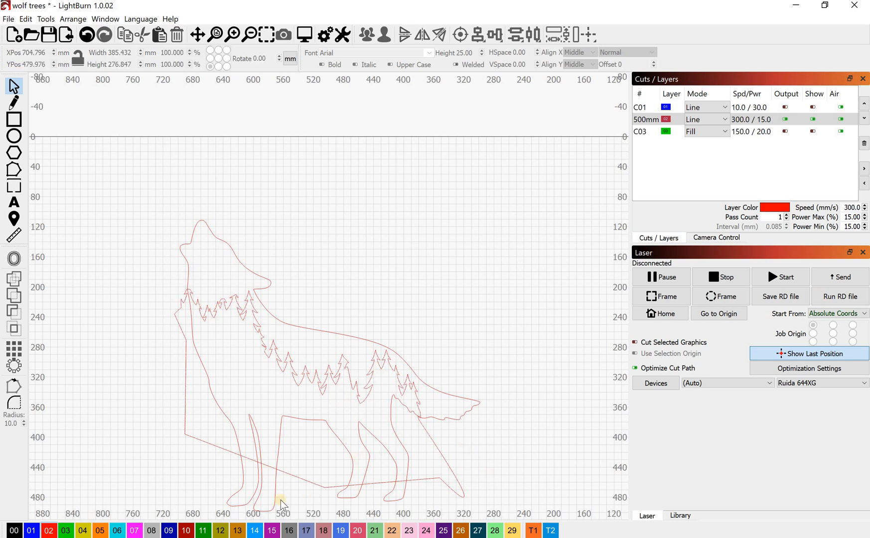
# Pull the tree-line shape's lower-edge nodes below the wolf's feet, making the shape about 385 by 315 mm
pyautogui.click(290, 475)
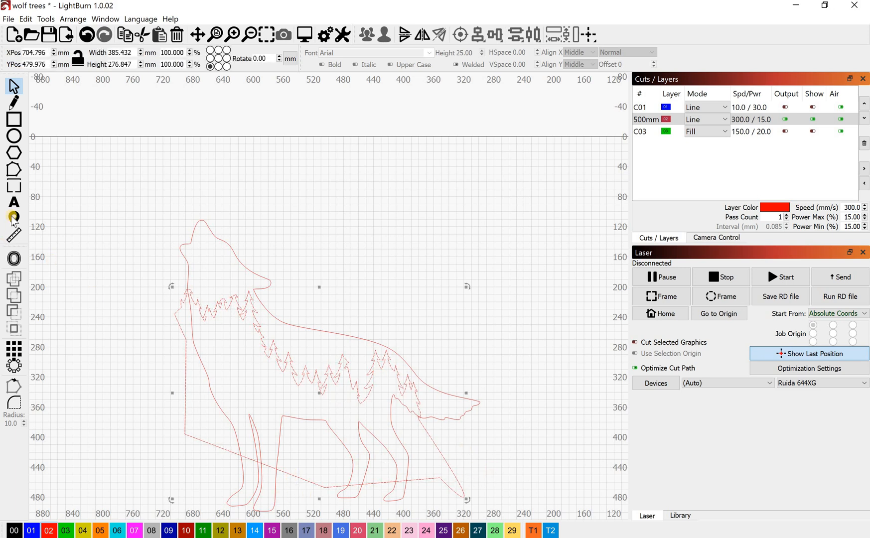
pyautogui.click(12, 168)
pyautogui.click(180, 441)
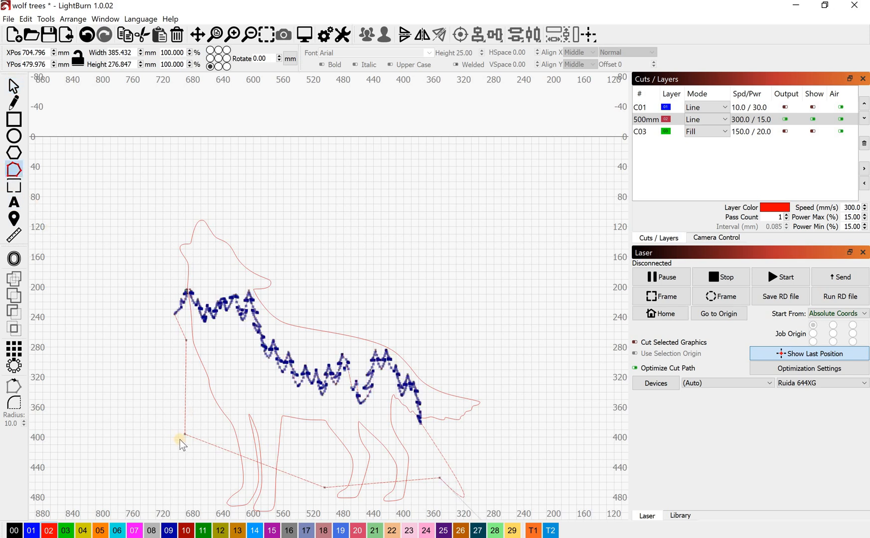
pyautogui.moveTo(184, 511); pyautogui.dragTo(185, 524)
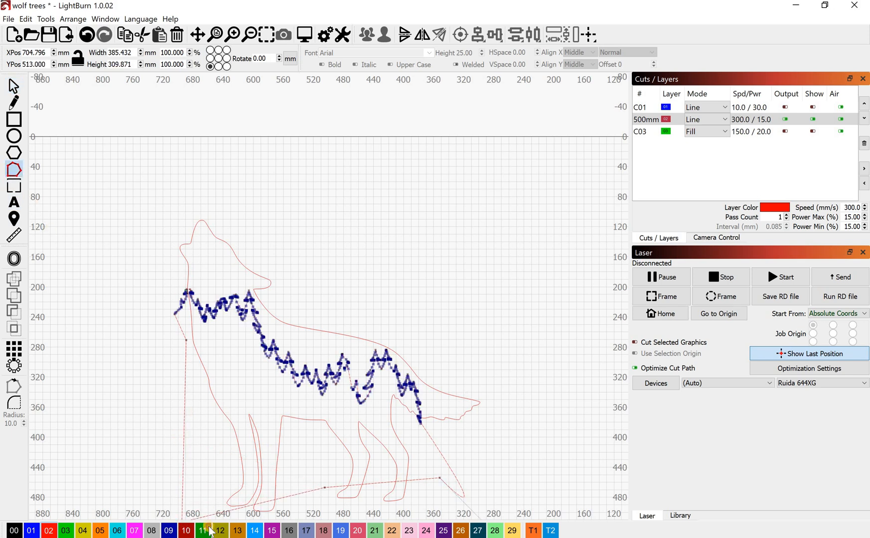
pyautogui.moveTo(326, 488); pyautogui.dragTo(327, 514)
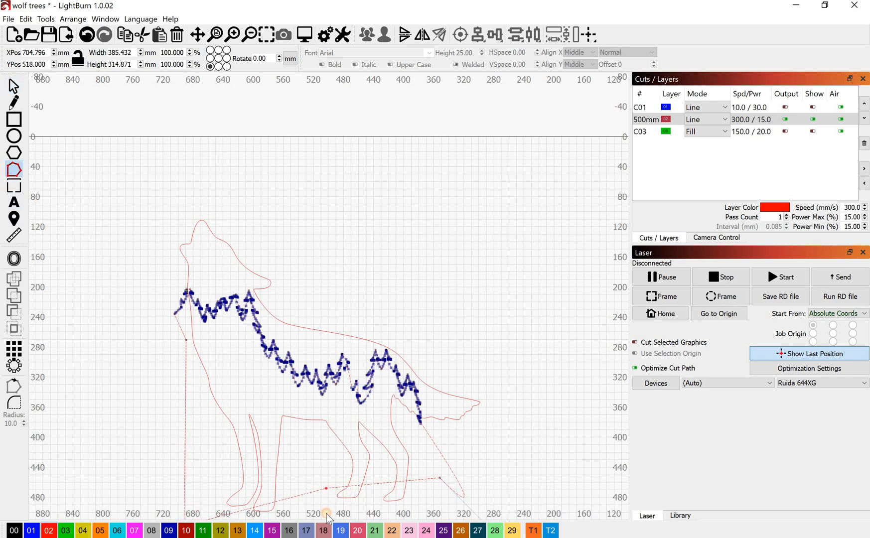
pyautogui.moveTo(440, 477); pyautogui.dragTo(439, 509)
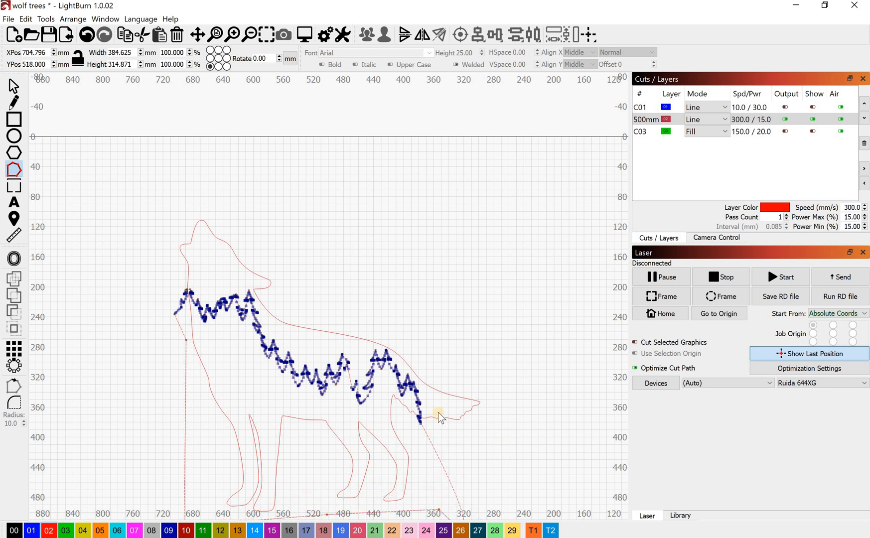
pyautogui.press('Escape')
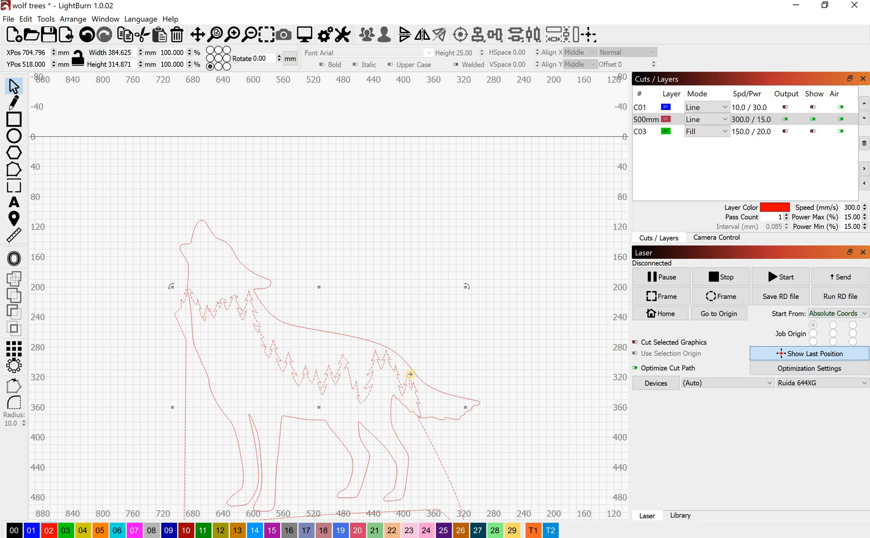
# Combine the tree-line shape with the wolf outline using the Boolean Assistant's Intersection, keeping only their common area
pyautogui.keyDown('shift'); pyautogui.click(415, 375); pyautogui.keyUp('shift')
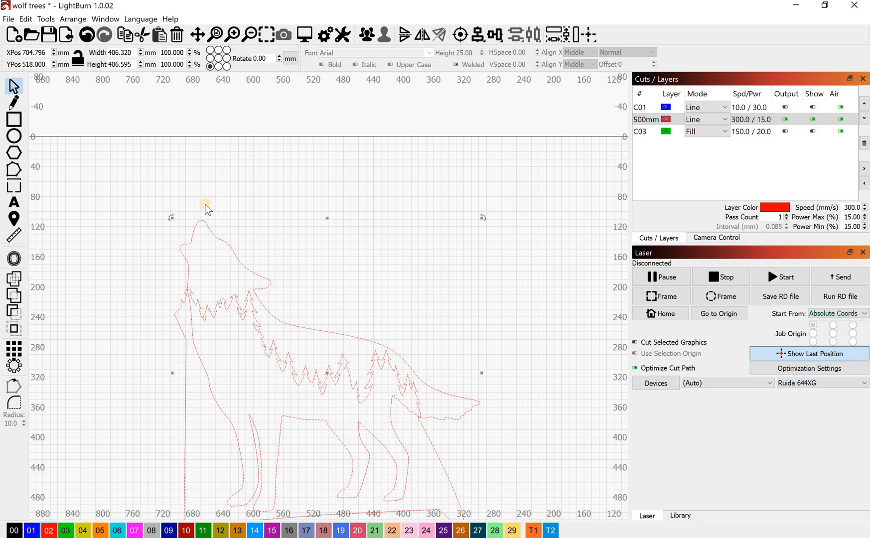
pyautogui.click(46, 18)
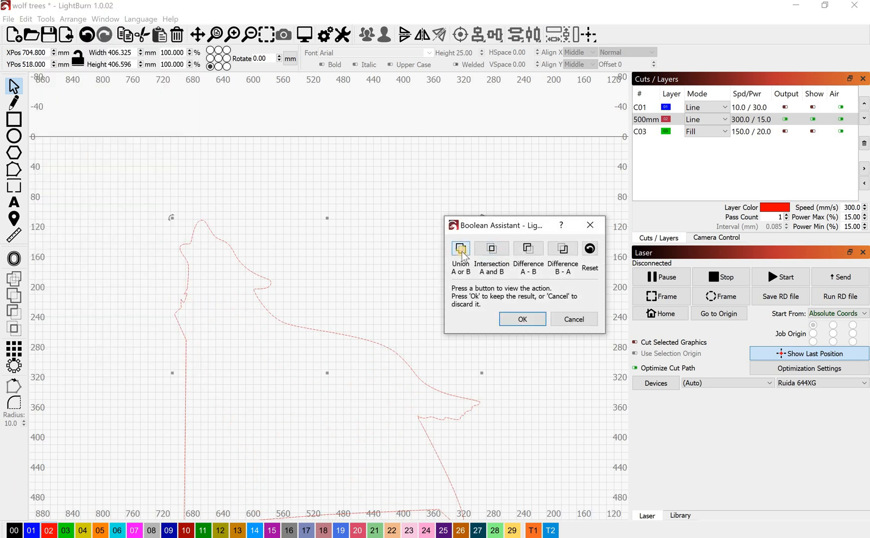
pyautogui.click(491, 249)
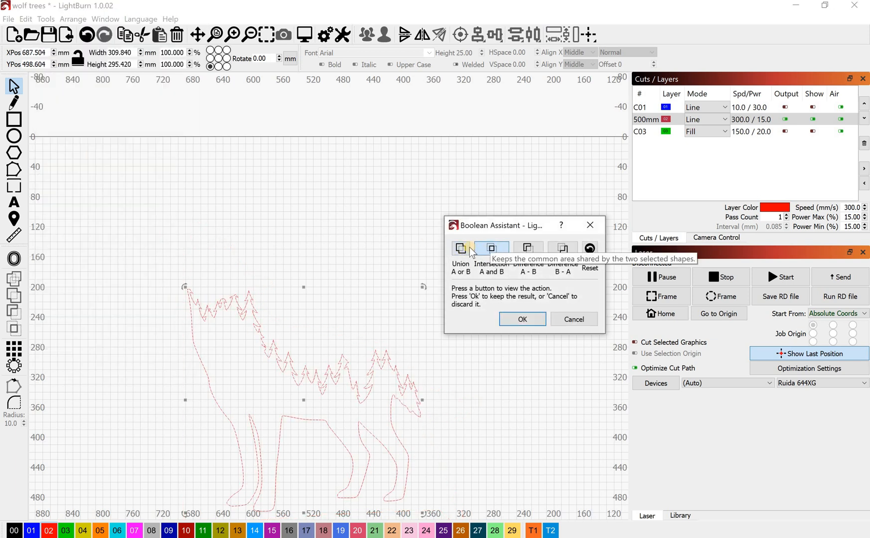
pyautogui.click(493, 252)
pyautogui.click(492, 247)
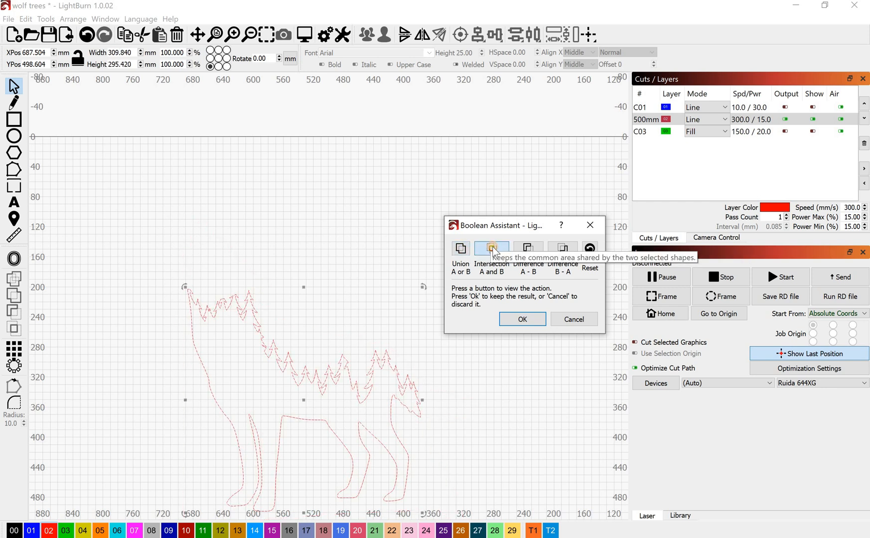
pyautogui.click(515, 319)
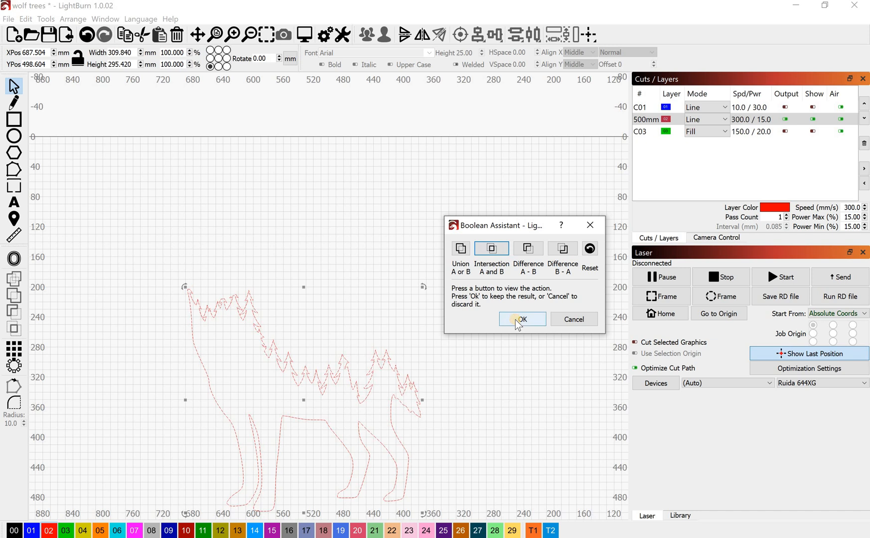
# Show layer C01 and move its small spare tree line to layer C03
pyautogui.click(812, 106)
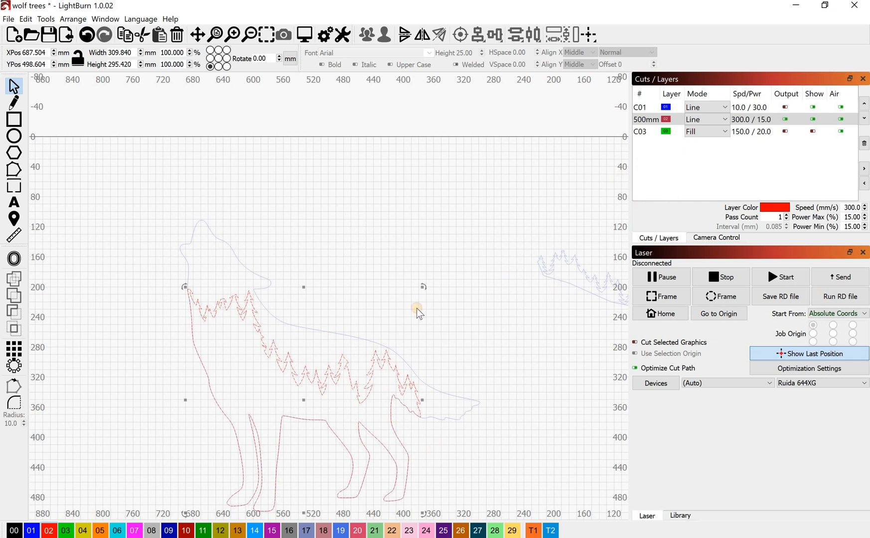
pyautogui.click(570, 256)
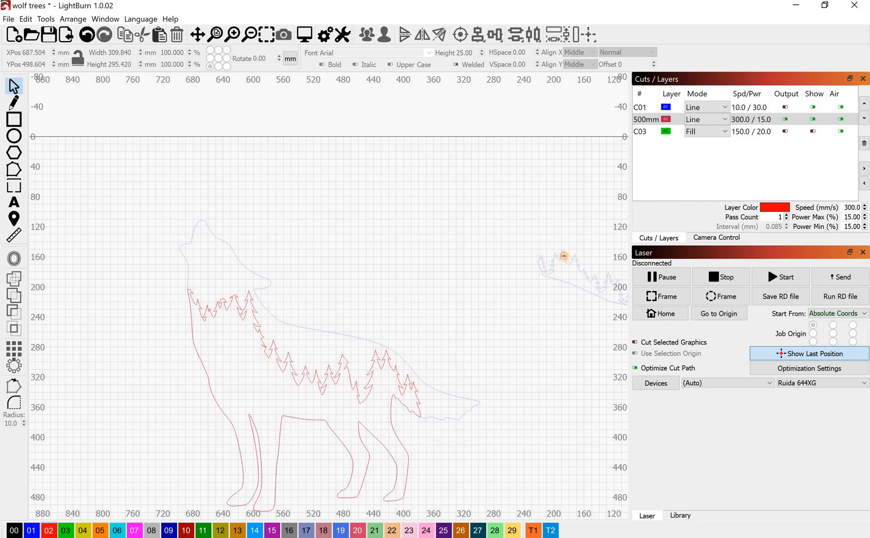
pyautogui.click(557, 258)
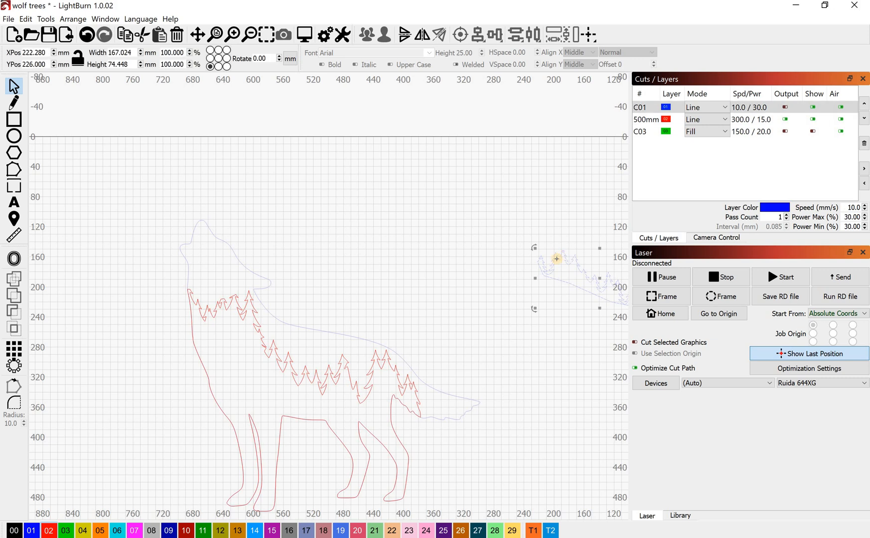
pyautogui.click(66, 531)
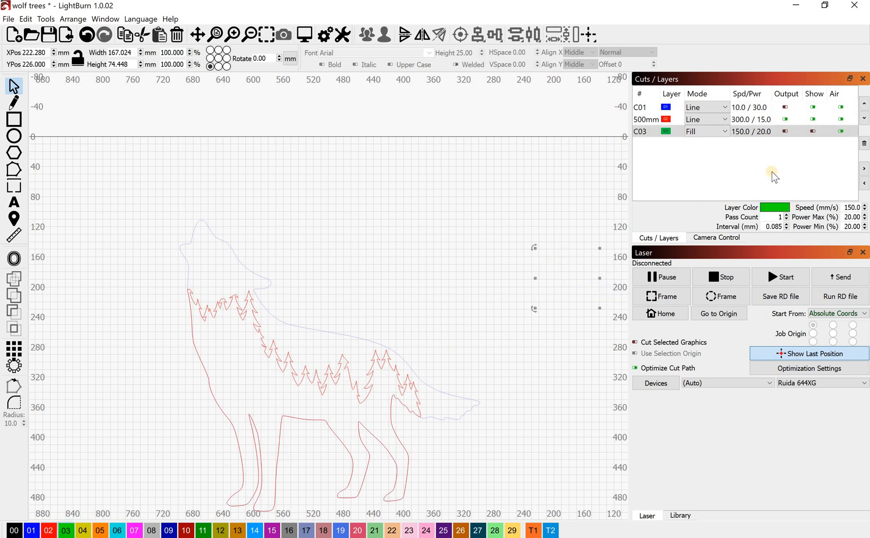
# Switch off layers C01 and 500mm, and turn on display and output for layer C03
pyautogui.click(785, 107)
pyautogui.click(812, 107)
pyautogui.click(813, 119)
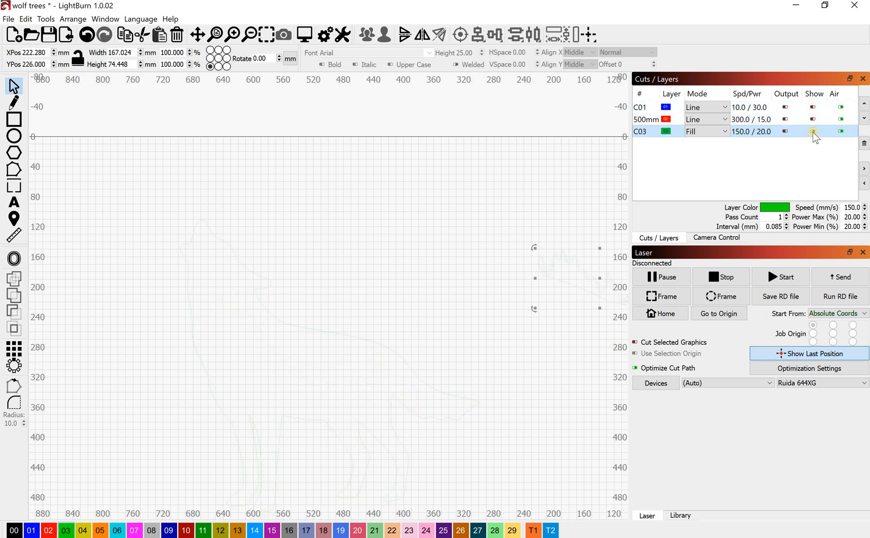
pyautogui.click(786, 130)
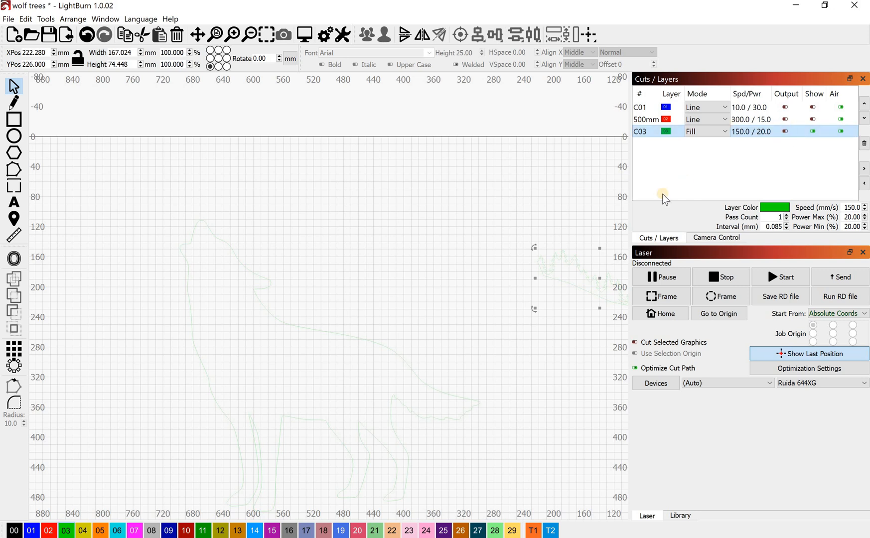
# Reassign the small tree line and the plain wolf outline to layer C10
pyautogui.click(169, 531)
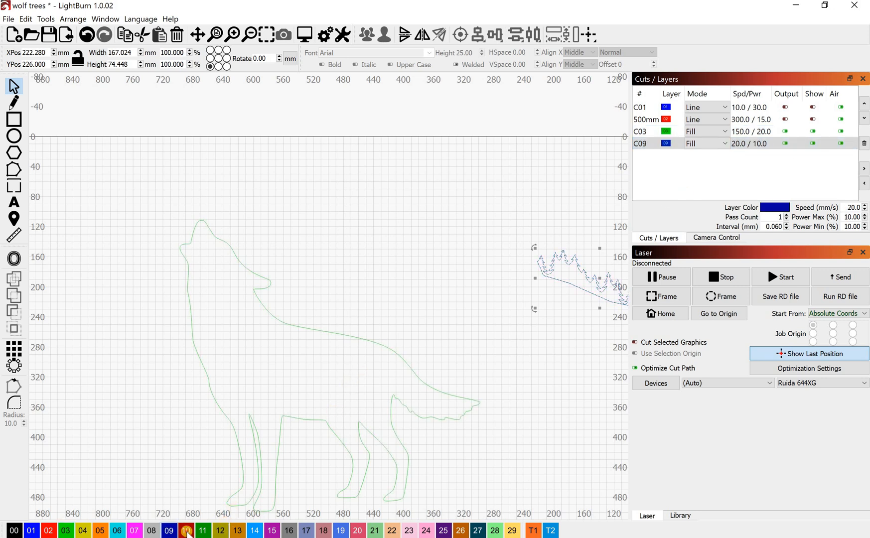
pyautogui.click(186, 531)
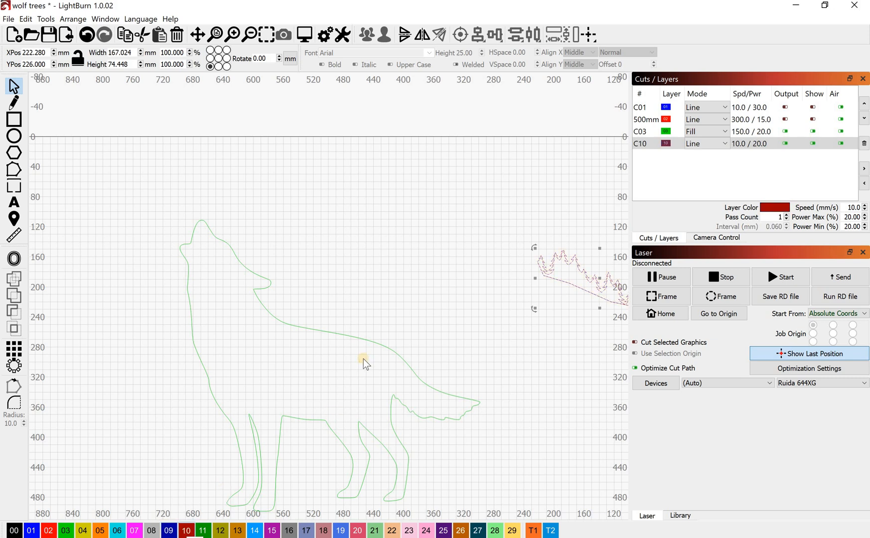
pyautogui.click(370, 341)
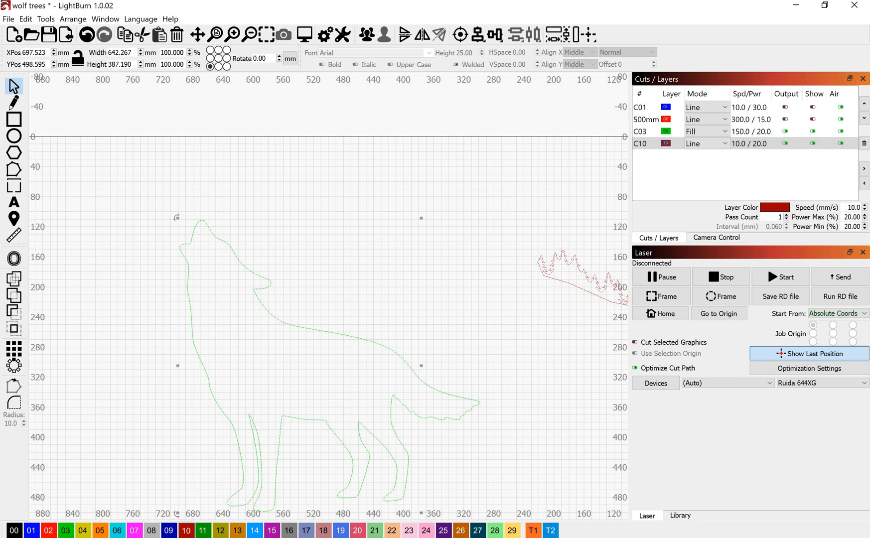
pyautogui.click(191, 531)
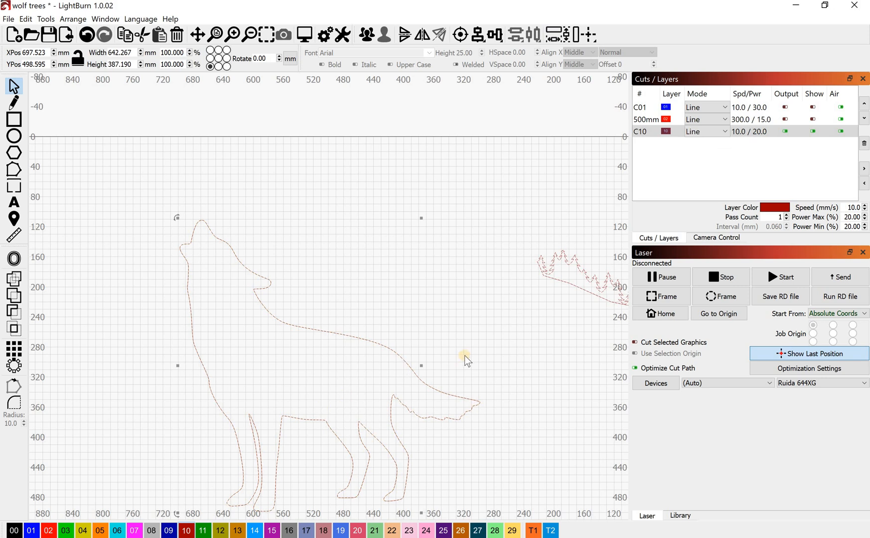
pyautogui.click(483, 333)
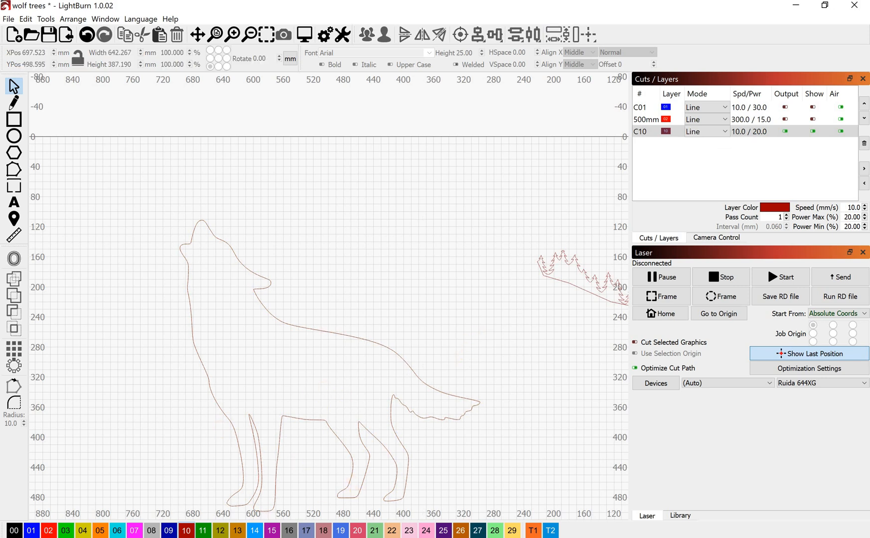
# Move the small tree line into the middle of the wolf's body
pyautogui.scroll(-2, 361, 411)
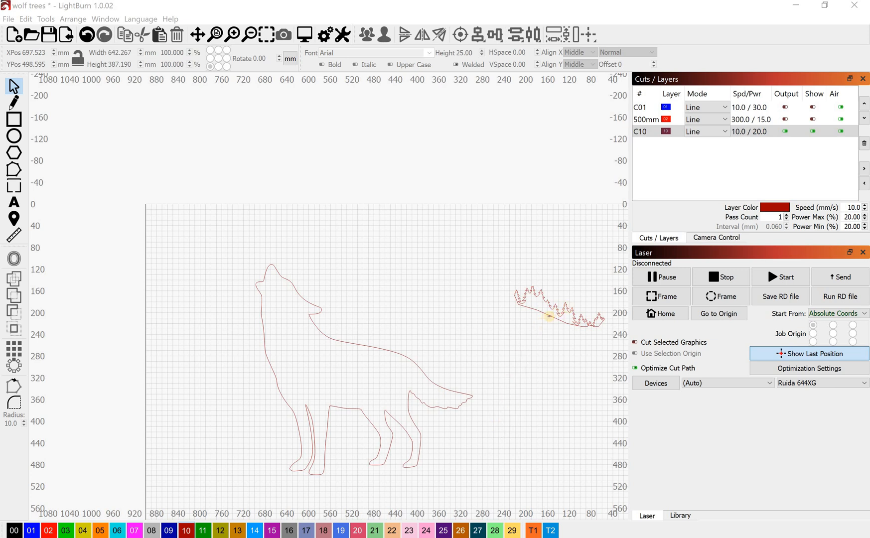
pyautogui.click(553, 311)
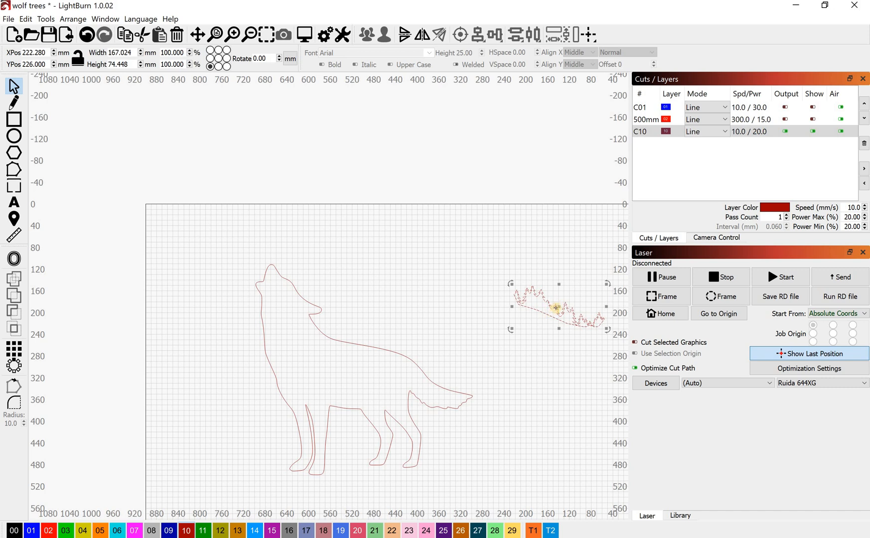
pyautogui.moveTo(557, 308)
pyautogui.mouseDown()
pyautogui.moveTo(464, 362)
pyautogui.moveTo(347, 388)
pyautogui.moveTo(331, 367)
pyautogui.mouseUp()
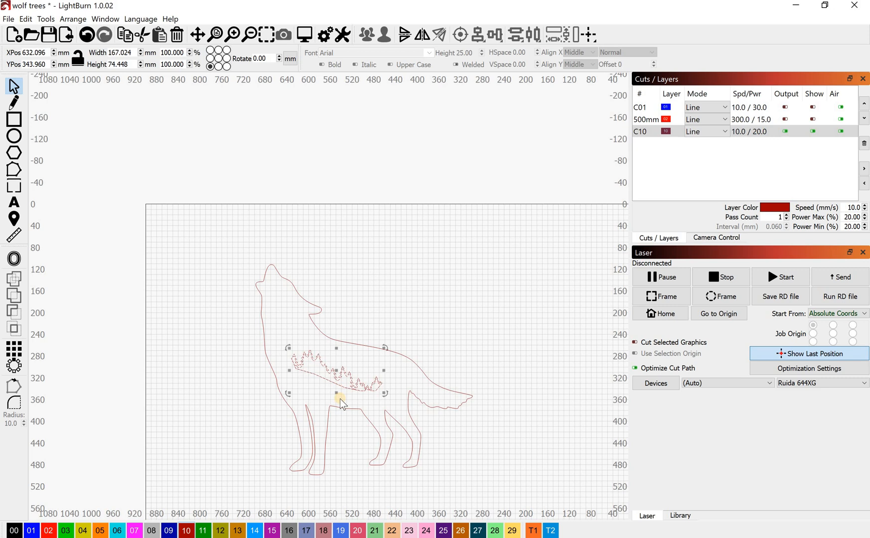
pyautogui.scroll(3, 362, 396)
# Move the small tree line outside the wolf, above its back, and turn on output and display for layer 500mm
pyautogui.click(750, 133)
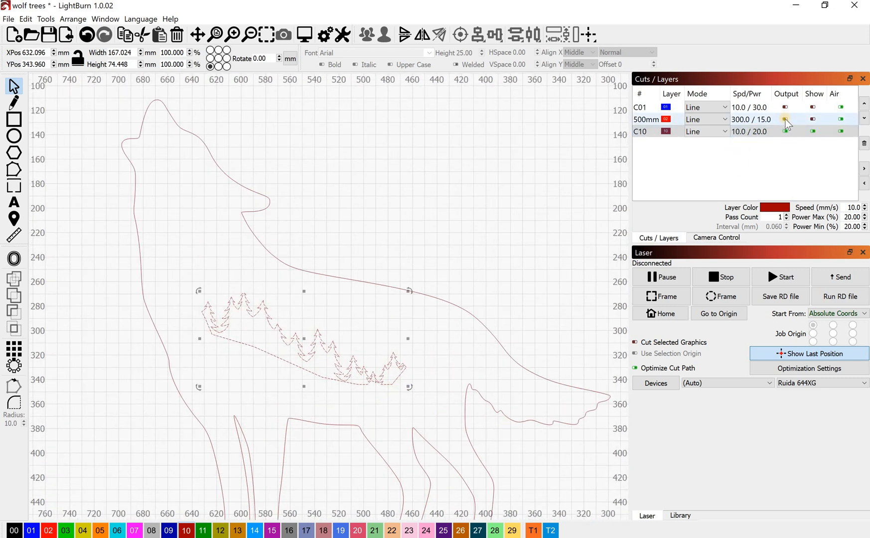
pyautogui.click(298, 343)
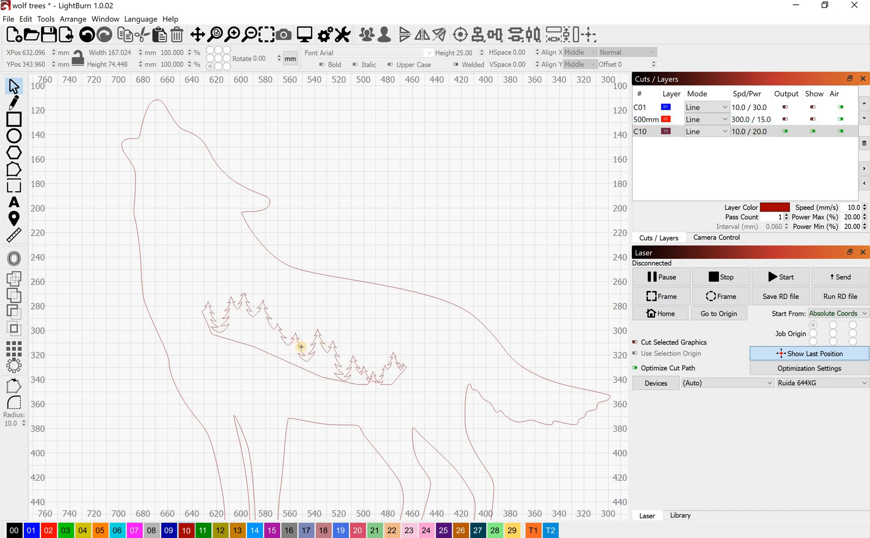
pyautogui.moveTo(301, 346); pyautogui.dragTo(491, 176)
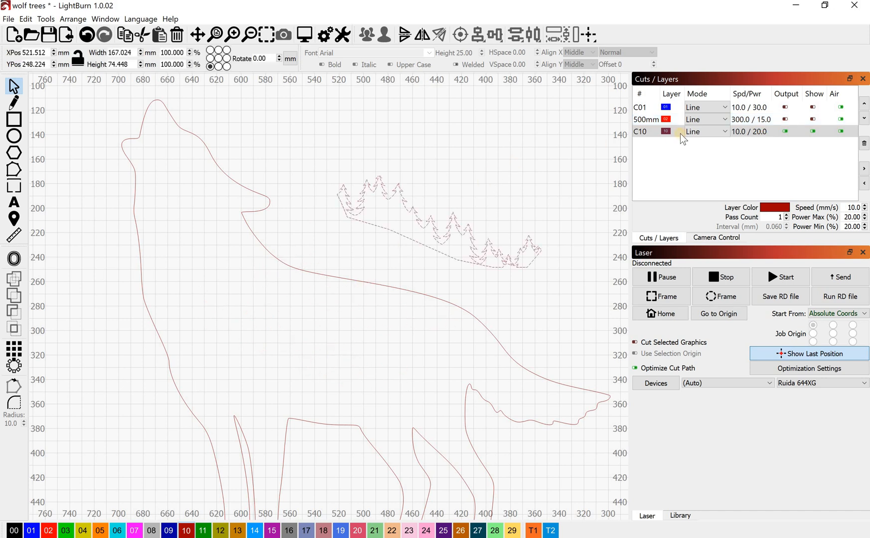
pyautogui.click(785, 118)
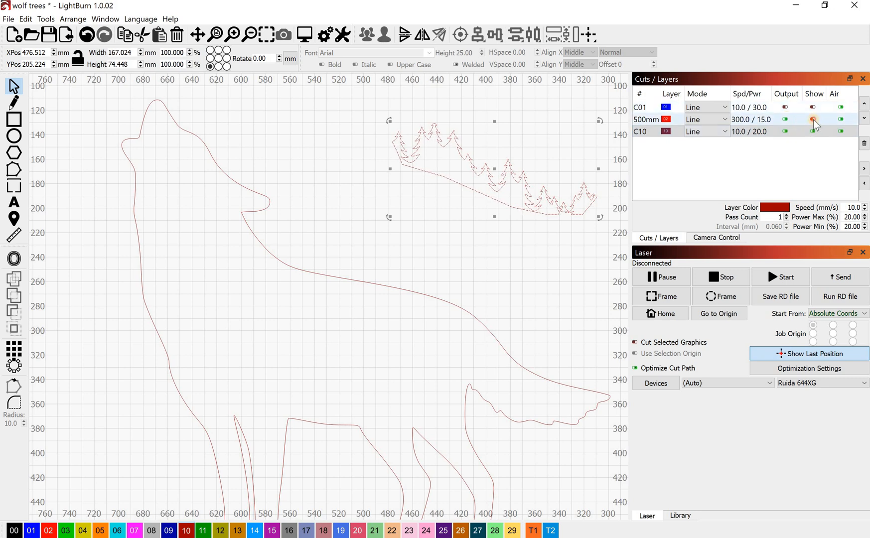
pyautogui.click(813, 119)
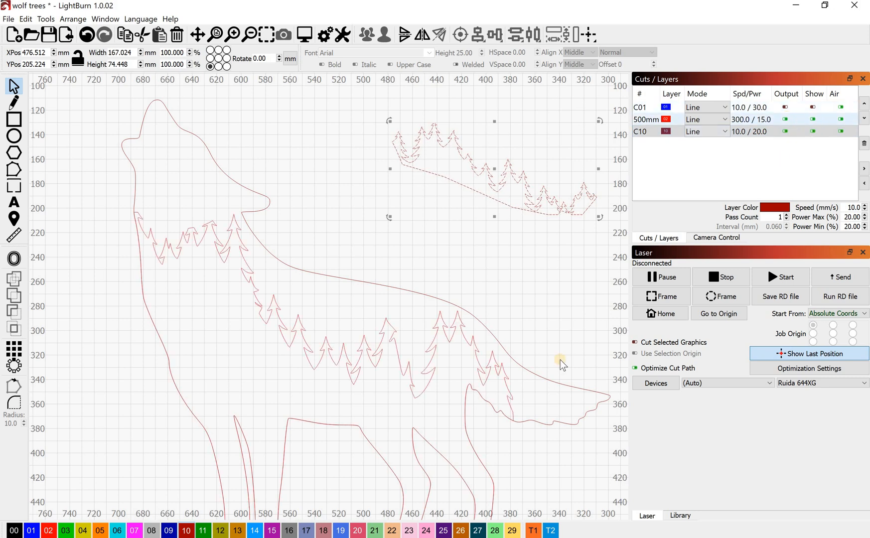
# Lock the intersected wolf-and-trees shape, with layer C10 temporarily switched off to isolate it
pyautogui.click(297, 323)
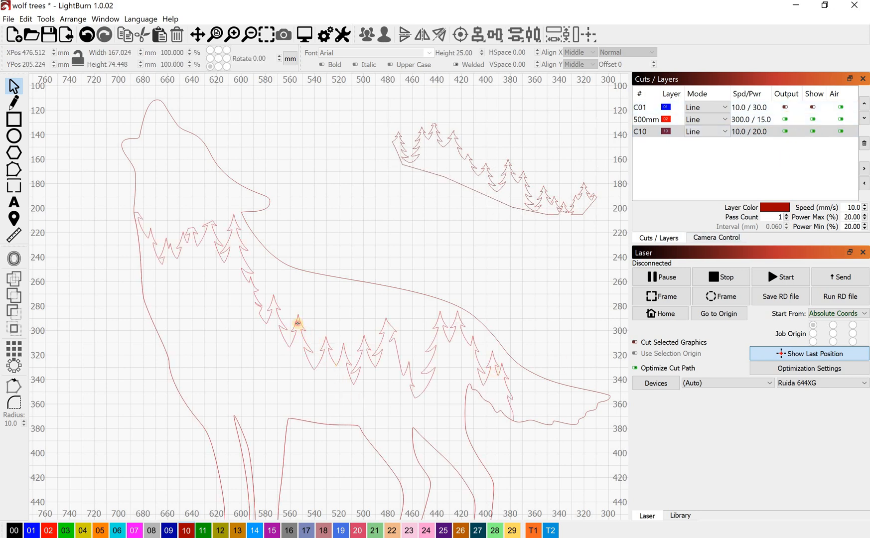
pyautogui.click(785, 131)
pyautogui.click(813, 131)
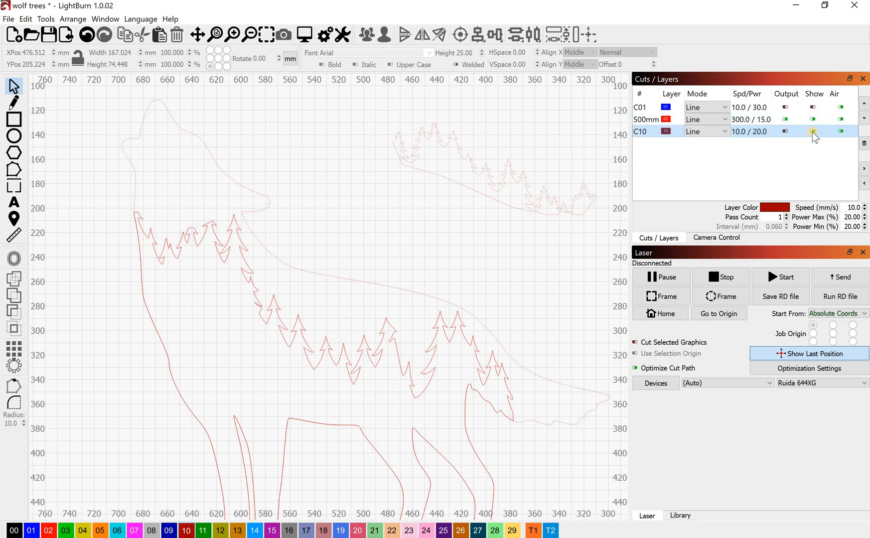
pyautogui.click(151, 235)
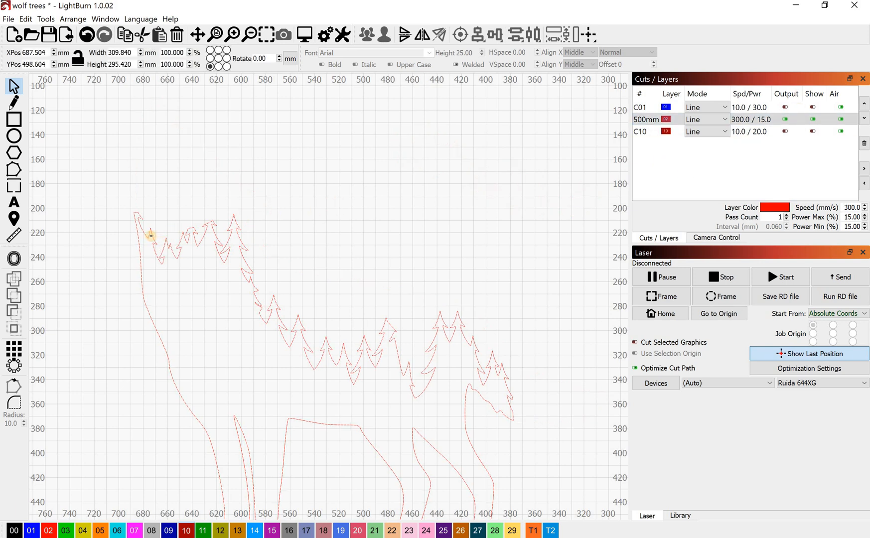
pyautogui.rightClick(318, 357)
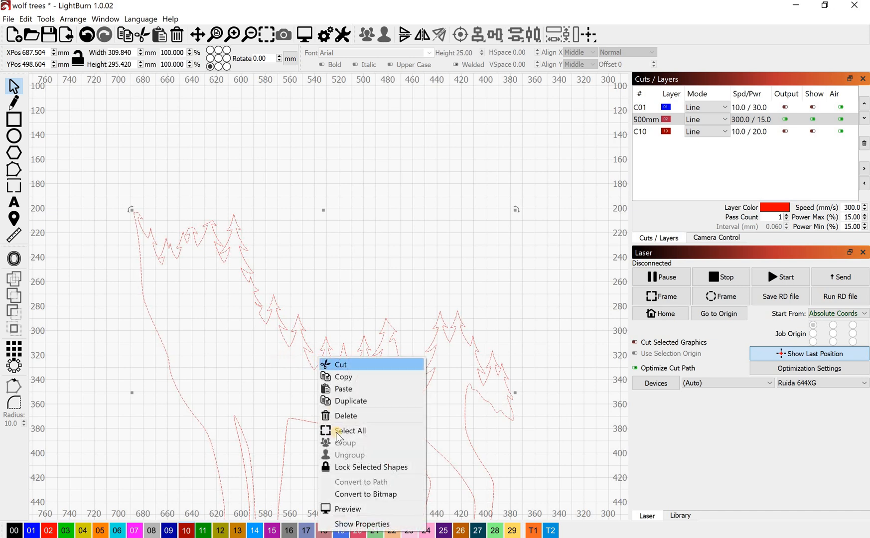
pyautogui.click(340, 467)
pyautogui.press('Escape')
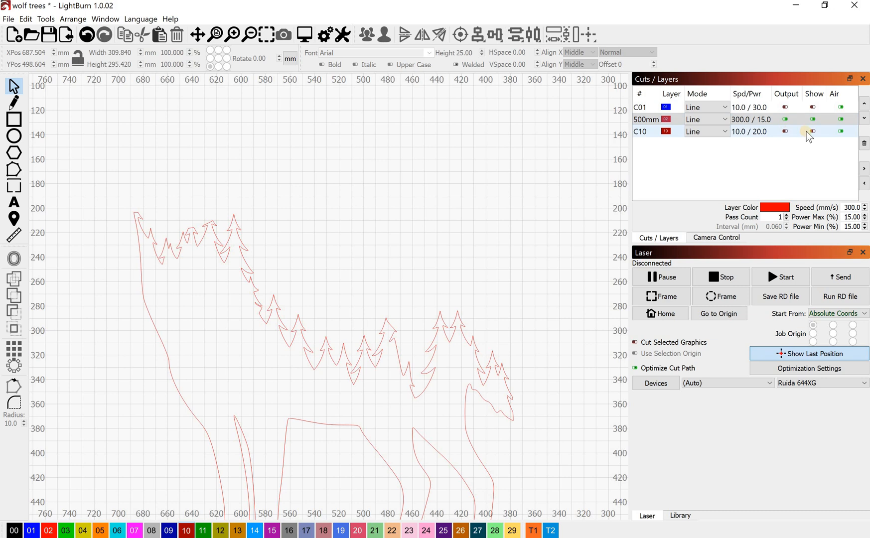
pyautogui.click(812, 131)
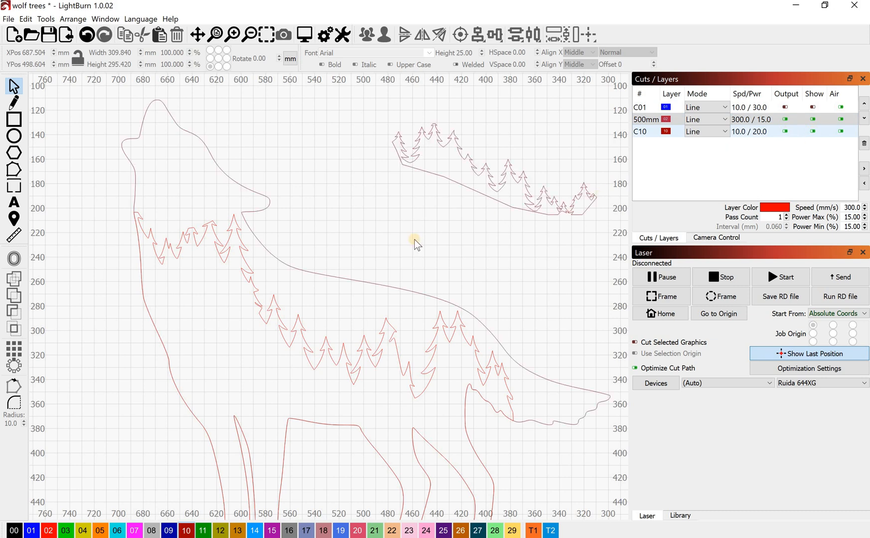
# Position the small tree line across the wolf's chest and belly, enlarging it proportionally to about 289 by 129 mm
pyautogui.moveTo(483, 170); pyautogui.dragTo(316, 367)
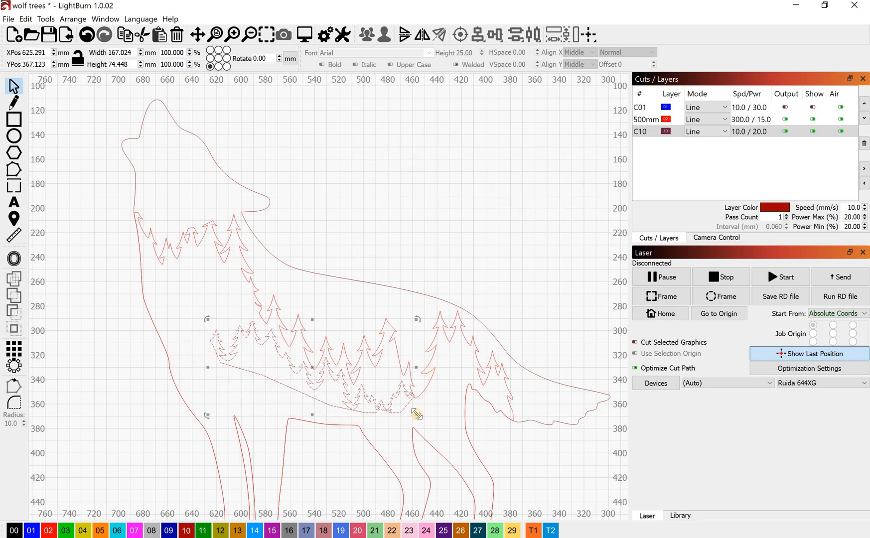
pyautogui.moveTo(417, 414); pyautogui.dragTo(563, 482)
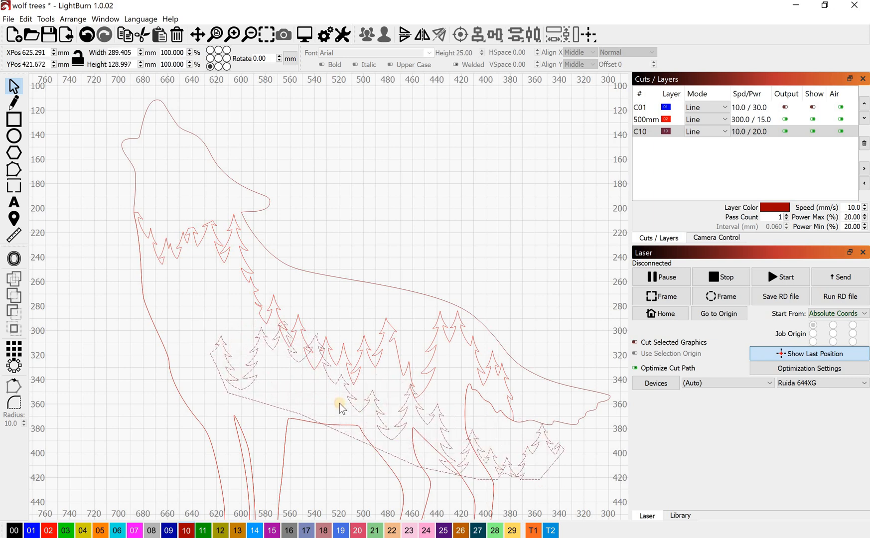
pyautogui.moveTo(337, 384); pyautogui.dragTo(300, 343)
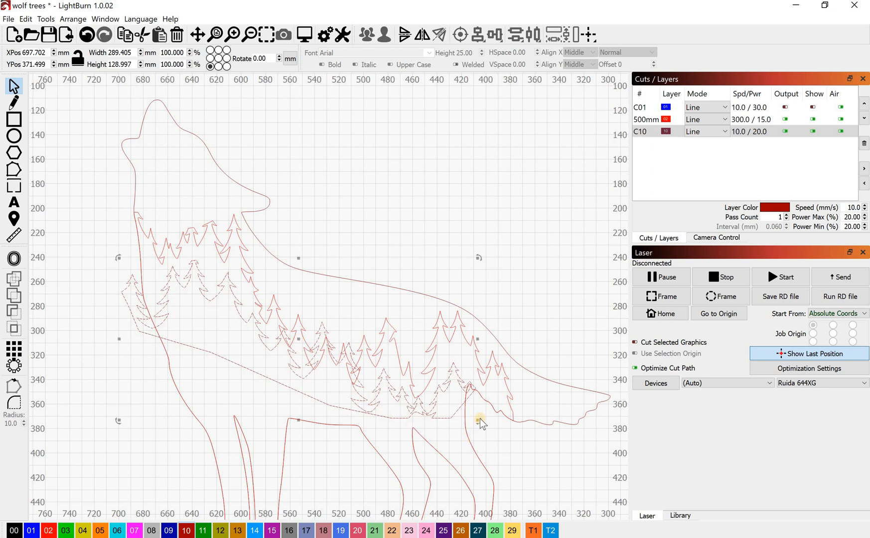
# Stretch the second tree line to about 357 by 201 mm and shift it slightly further past the wolf's chest
pyautogui.moveTo(490, 436); pyautogui.dragTo(462, 453)
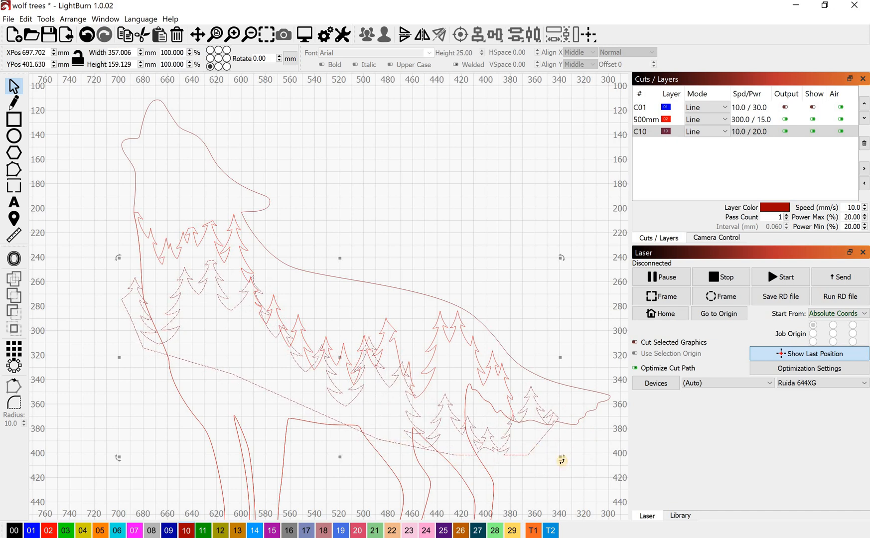
pyautogui.moveTo(340, 457); pyautogui.dragTo(340, 508)
pyautogui.moveTo(341, 382)
pyautogui.mouseDown()
pyautogui.moveTo(351, 340)
pyautogui.moveTo(316, 329)
pyautogui.moveTo(352, 360)
pyautogui.moveTo(348, 389)
pyautogui.moveTo(330, 382)
pyautogui.mouseUp()
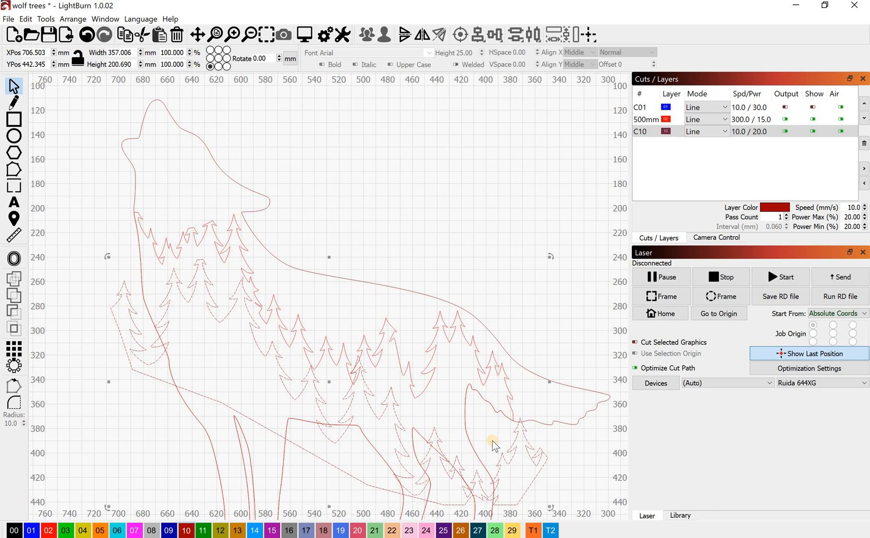
# Move the second tree line slightly lower and further past the wolf's chest, to about X 714.5, Y 445.3 mm
pyautogui.moveTo(492, 441); pyautogui.dragTo(473, 360)
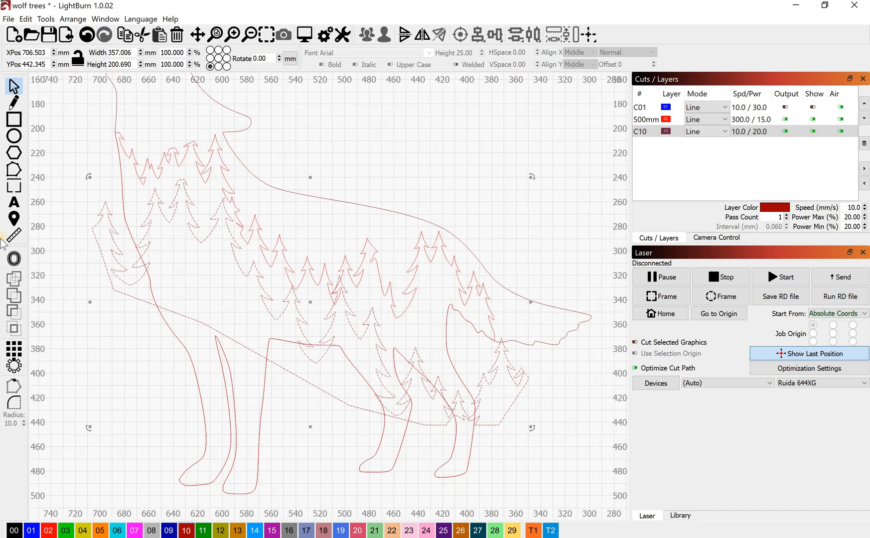
pyautogui.rightClick(292, 315)
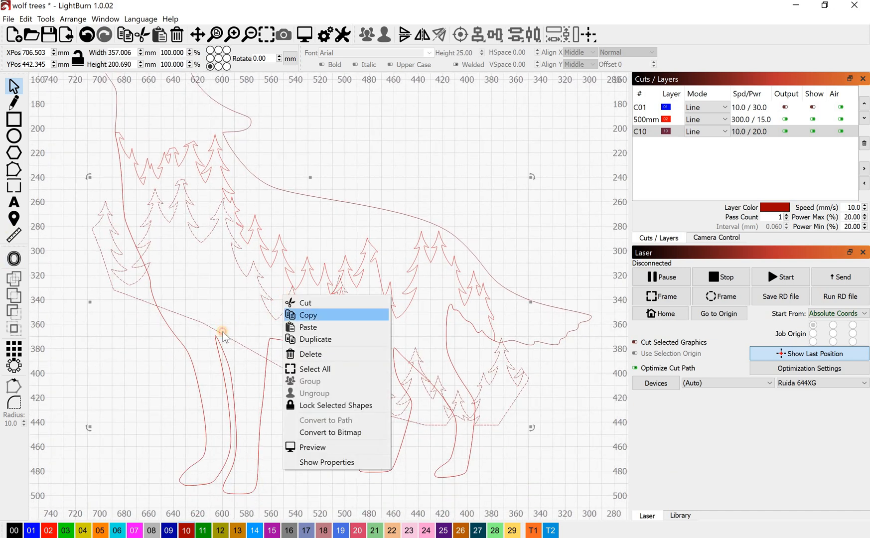
pyautogui.click(208, 322)
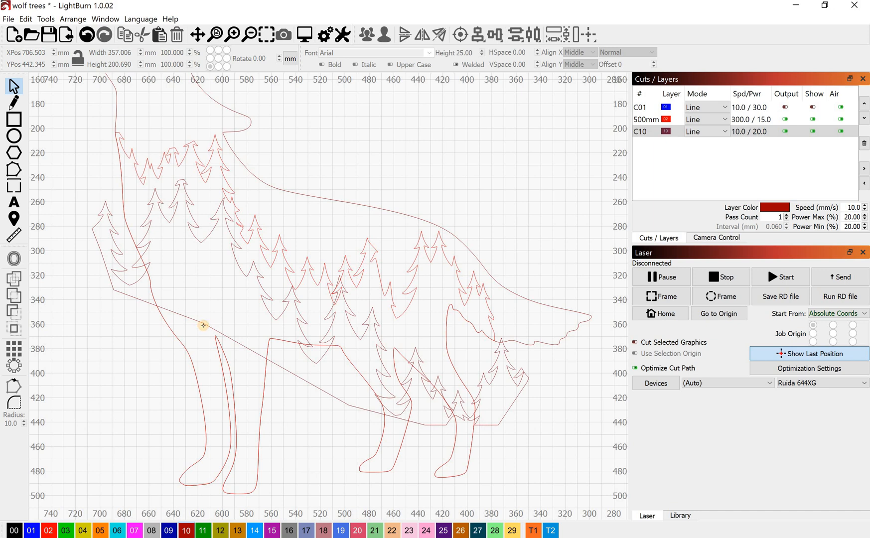
pyautogui.click(202, 322)
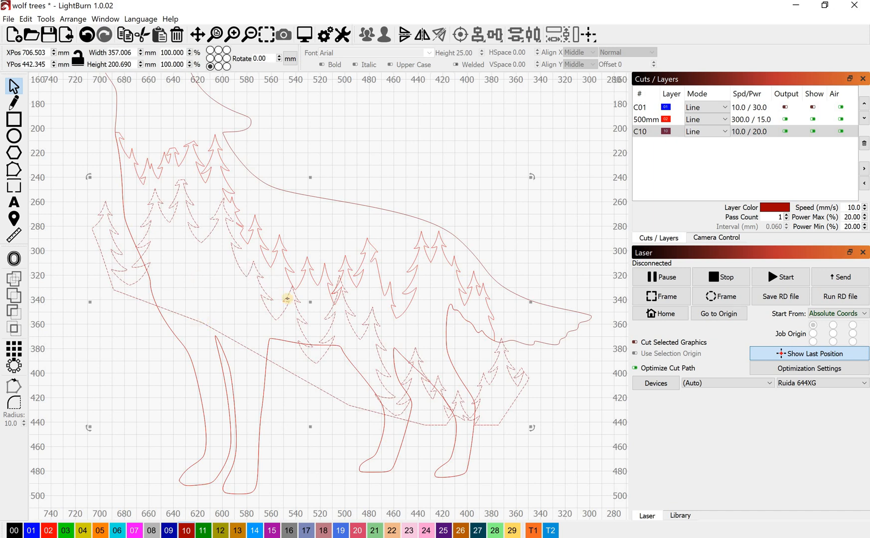
pyautogui.moveTo(303, 322)
pyautogui.mouseDown()
pyautogui.moveTo(310, 319)
pyautogui.moveTo(301, 306)
pyautogui.mouseUp()
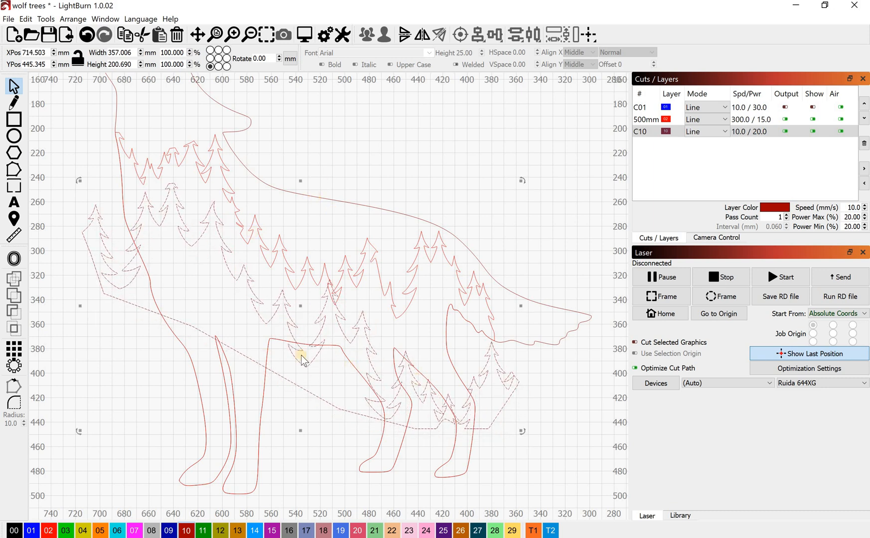
# Move the nodes of the second tree line's rear trees together away from the chest and downward, extending it to about 372 by 210 mm
pyautogui.click(14, 170)
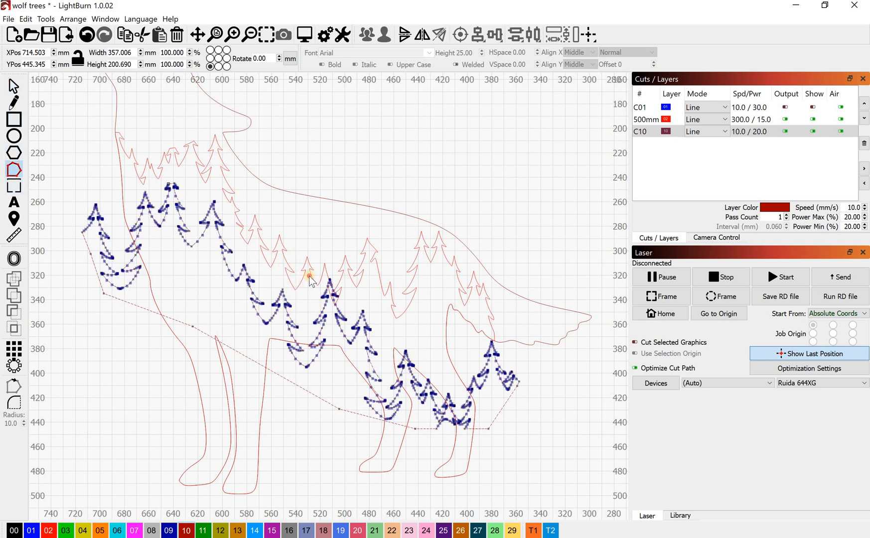
pyautogui.moveTo(557, 459); pyautogui.dragTo(565, 462)
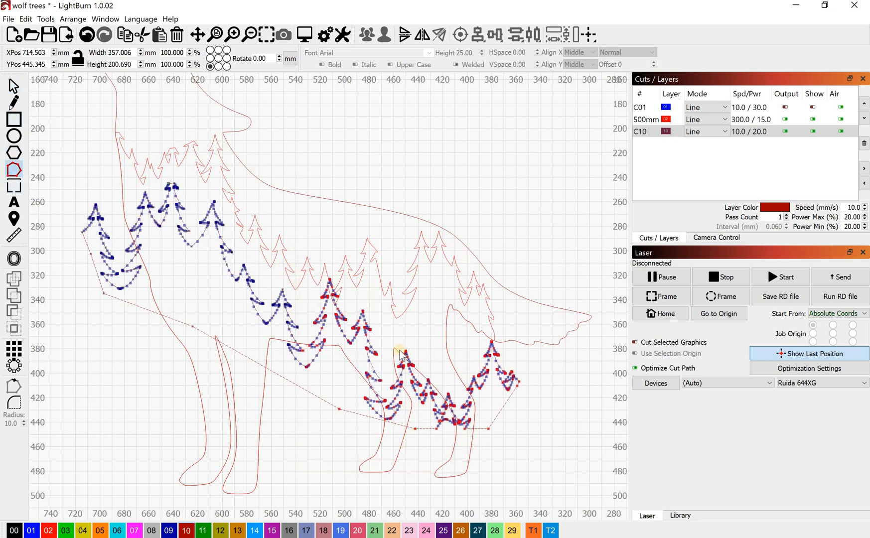
pyautogui.click(302, 355)
pyautogui.moveTo(315, 256); pyautogui.dragTo(559, 483)
pyautogui.moveTo(469, 308); pyautogui.dragTo(516, 354)
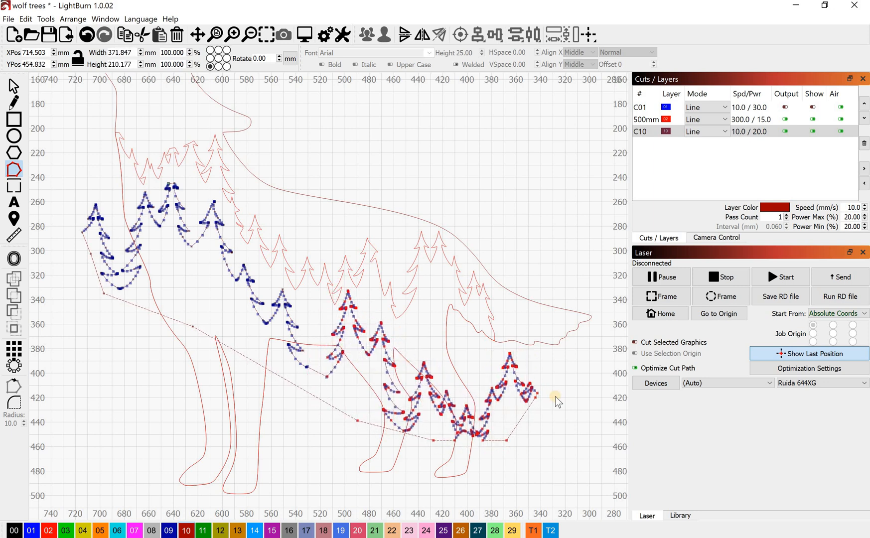
pyautogui.click(553, 454)
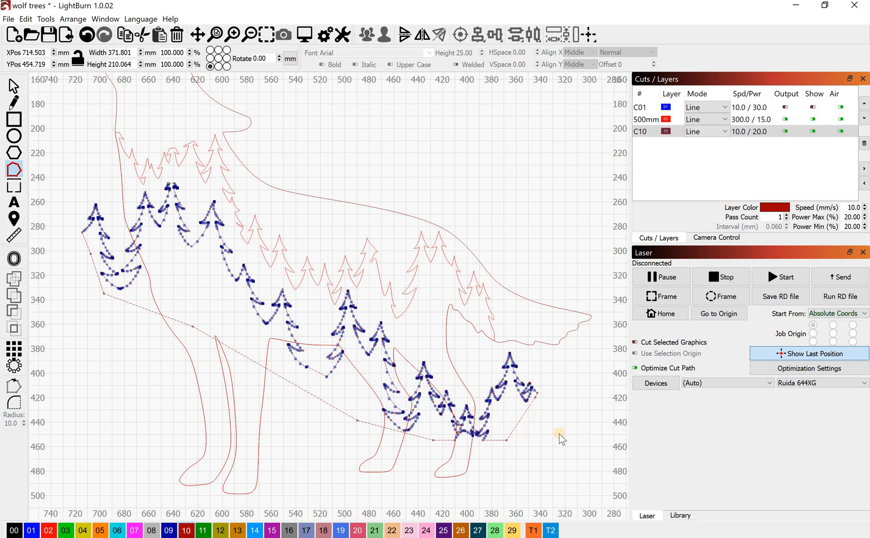
pyautogui.press('Escape')
# Resize the second tree line to about 301 by 157 mm and reposition it across the wolf's chest and belly, at about X 699, Y 396 mm
pyautogui.moveTo(539, 313); pyautogui.dragTo(425, 312)
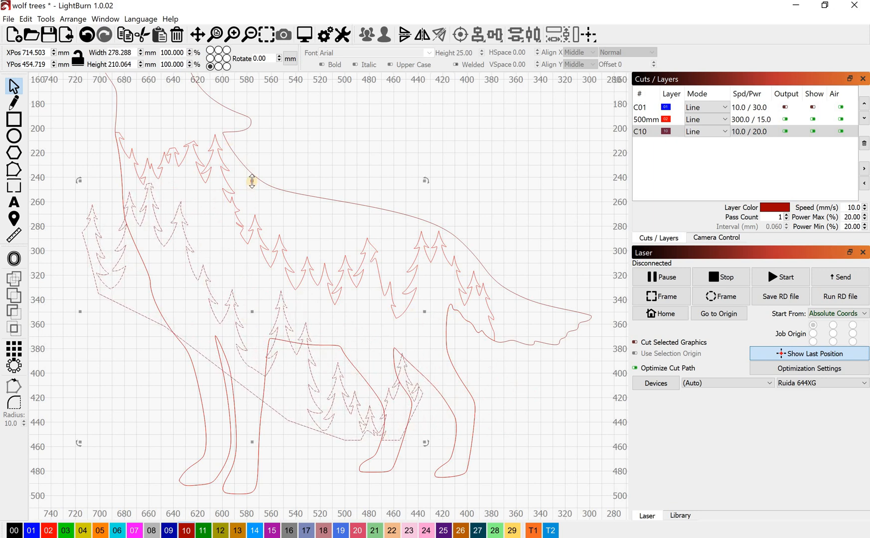
pyautogui.moveTo(252, 180); pyautogui.dragTo(252, 257)
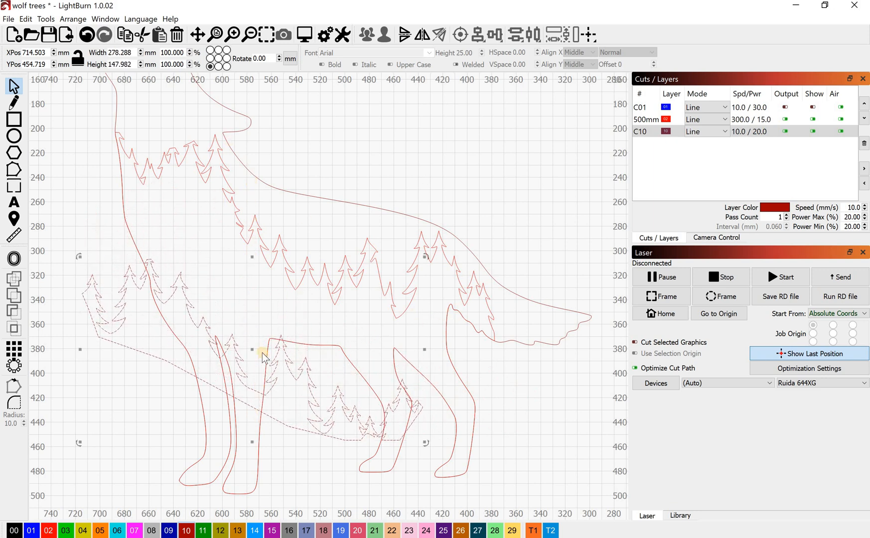
pyautogui.moveTo(252, 350); pyautogui.dragTo(271, 277)
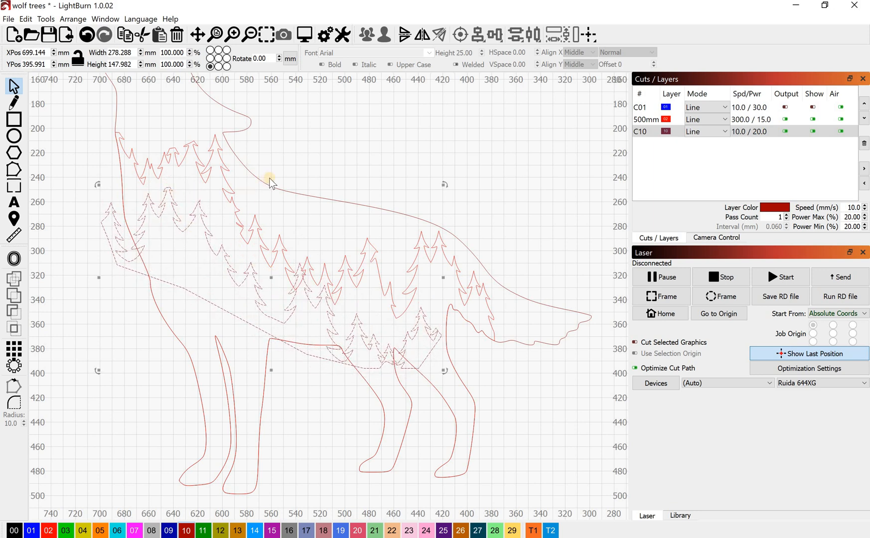
pyautogui.moveTo(268, 184)
pyautogui.mouseDown()
pyautogui.moveTo(274, 166)
pyautogui.moveTo(276, 175)
pyautogui.mouseUp()
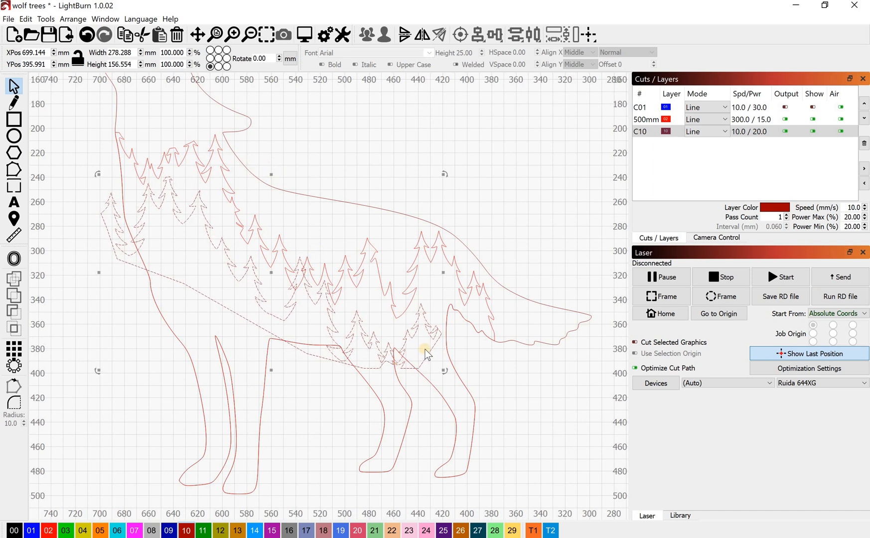
pyautogui.moveTo(443, 272); pyautogui.dragTo(467, 284)
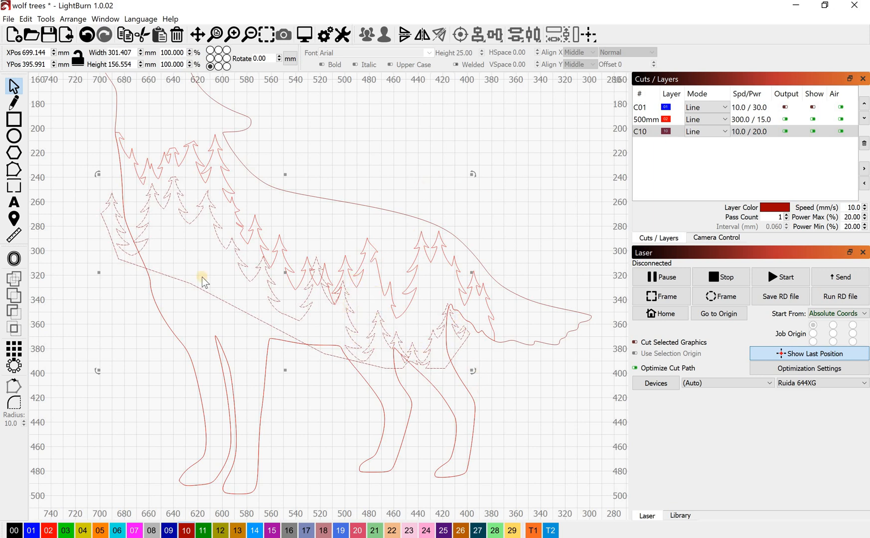
# Raise the nodes of the second tree line's rearmost trees together to just above the hind legs, bringing the shape to about 298 by 145 mm
pyautogui.click(14, 171)
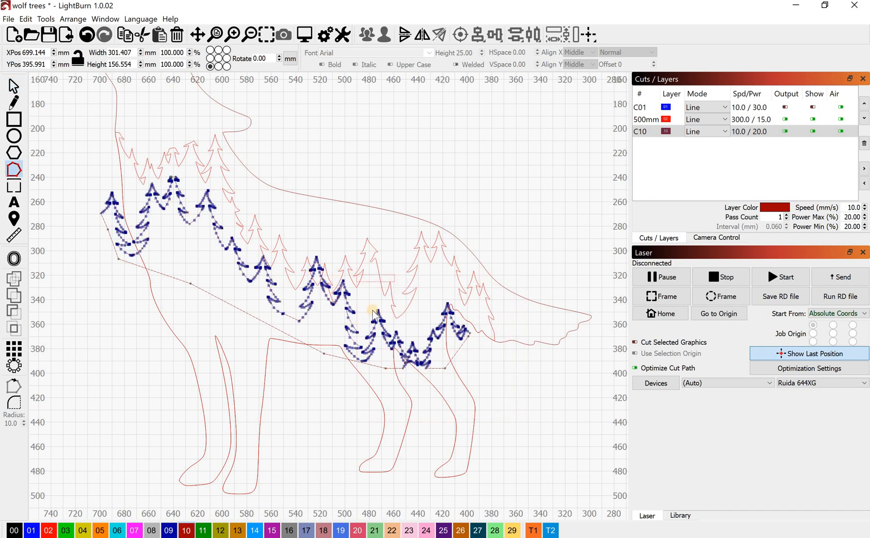
pyautogui.moveTo(368, 303); pyautogui.dragTo(519, 413)
pyautogui.moveTo(360, 319); pyautogui.dragTo(372, 363)
pyautogui.scroll(10, 362, 347)
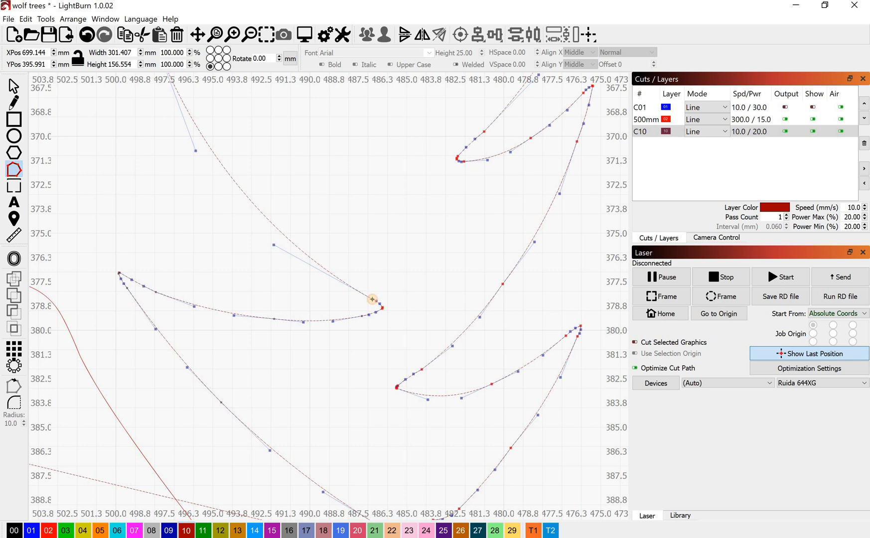
pyautogui.click(382, 308)
pyautogui.scroll(-6, 477, 300)
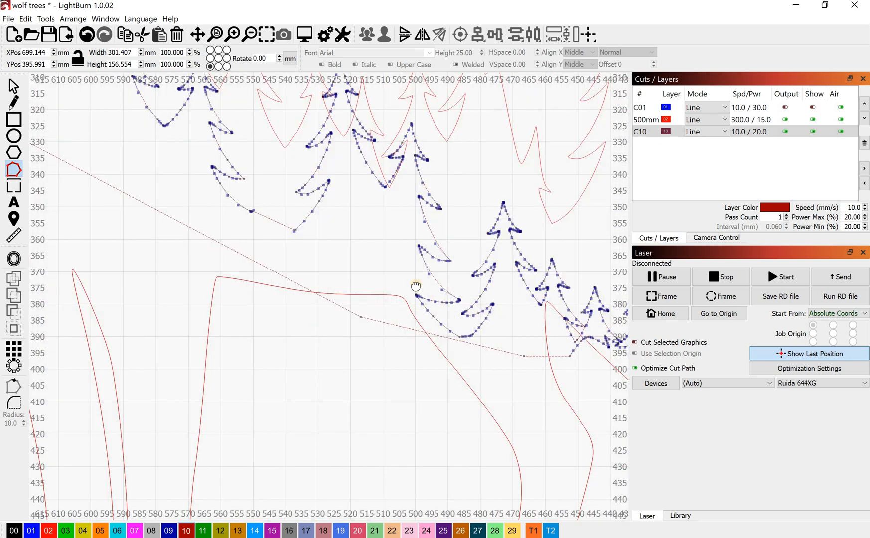
pyautogui.moveTo(350, 165); pyautogui.dragTo(651, 410)
pyautogui.scroll(3, 336, 300)
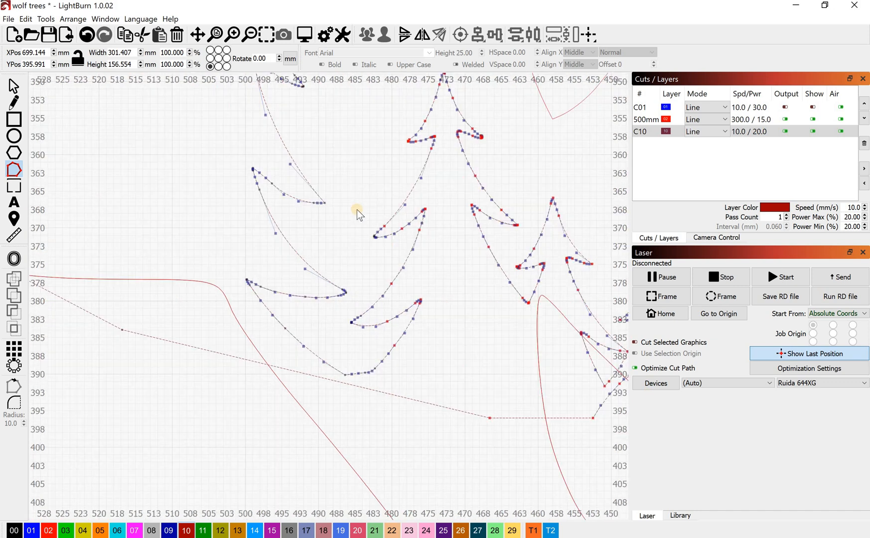
pyautogui.moveTo(362, 206); pyautogui.dragTo(418, 277)
pyautogui.moveTo(333, 305); pyautogui.dragTo(454, 430)
pyautogui.scroll(-1, 538, 358)
pyautogui.scroll(-1, 543, 376)
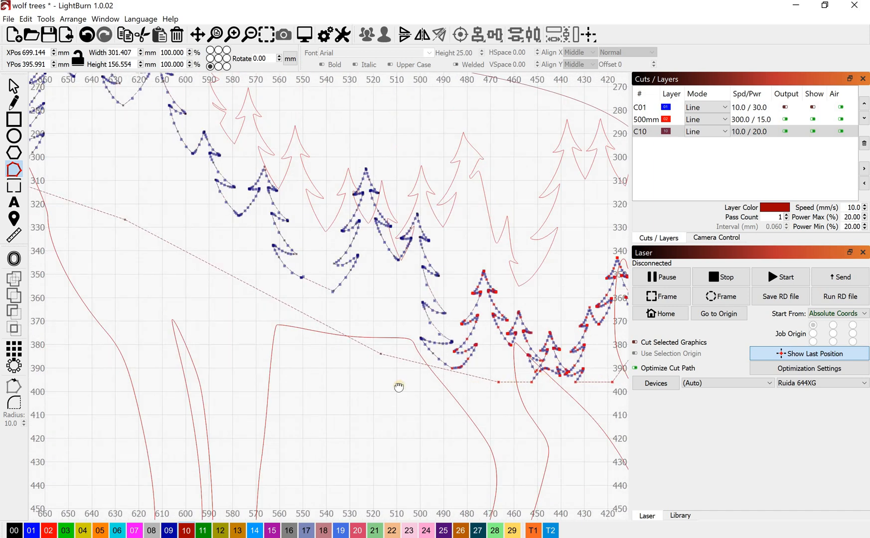
pyautogui.scroll(-1, 388, 374)
pyautogui.moveTo(538, 266); pyautogui.dragTo(449, 265)
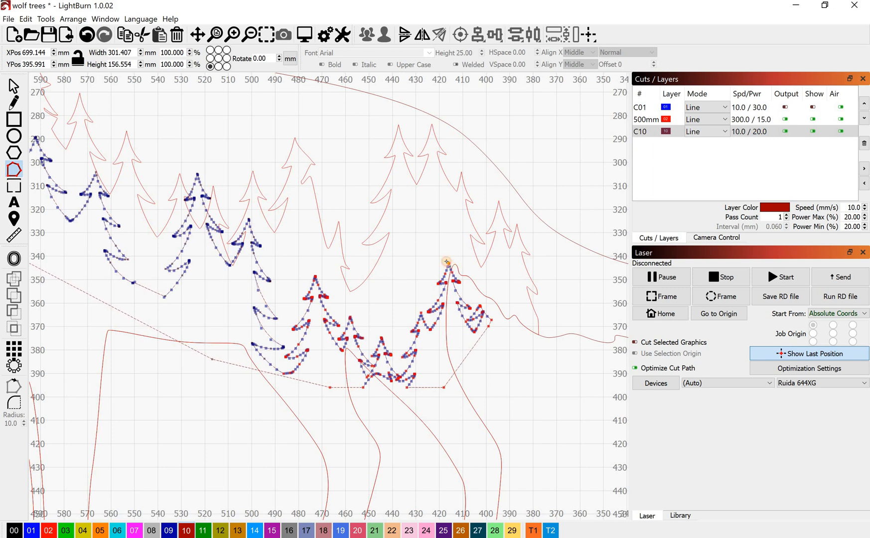
pyautogui.moveTo(446, 261); pyautogui.dragTo(449, 194)
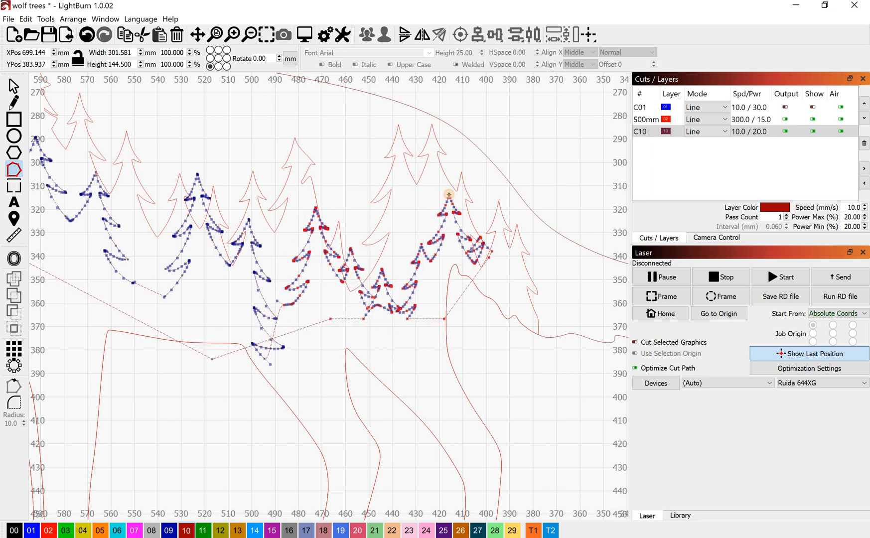
pyautogui.moveTo(330, 319)
pyautogui.mouseDown()
pyautogui.moveTo(351, 393)
pyautogui.moveTo(343, 351)
pyautogui.moveTo(323, 331)
pyautogui.mouseUp()
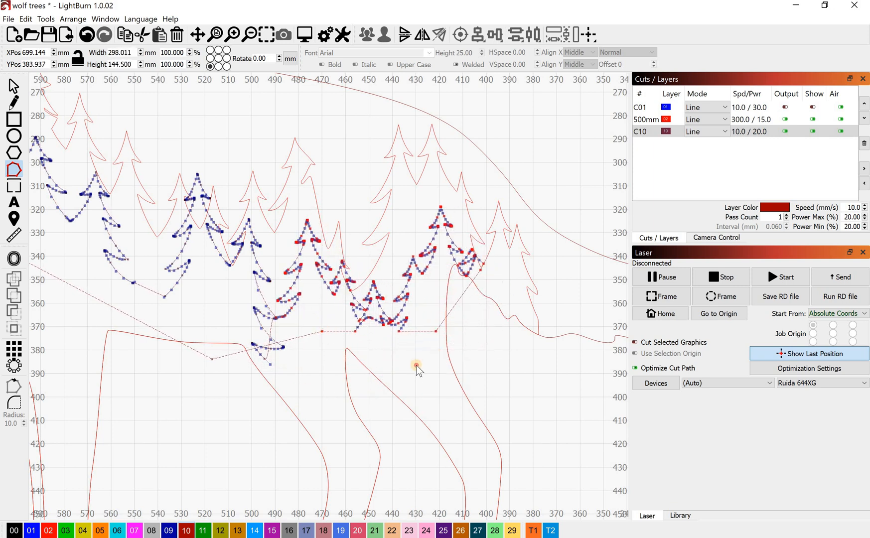
pyautogui.click(437, 383)
pyautogui.press('Escape')
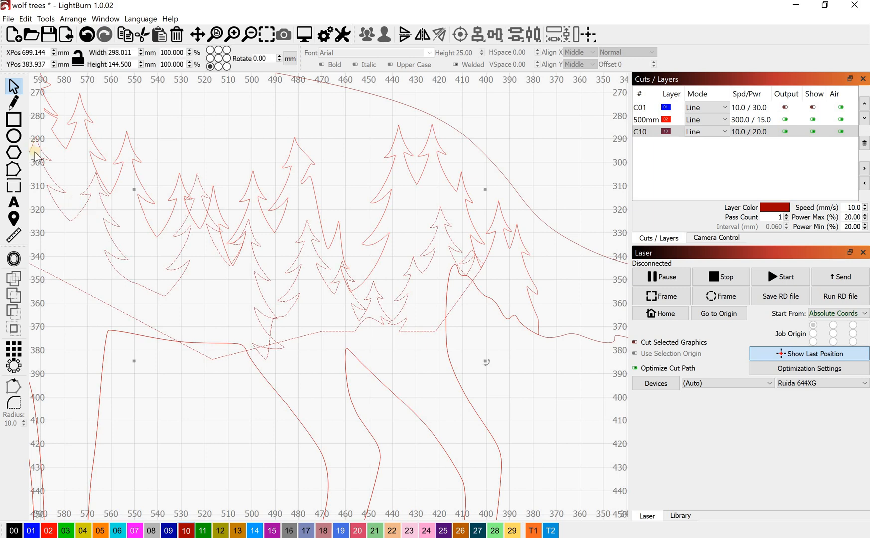
# Pull the bottom-edge node beneath the rear trees down between the wolf's legs, to about X 500, Y 466 mm
pyautogui.click(14, 172)
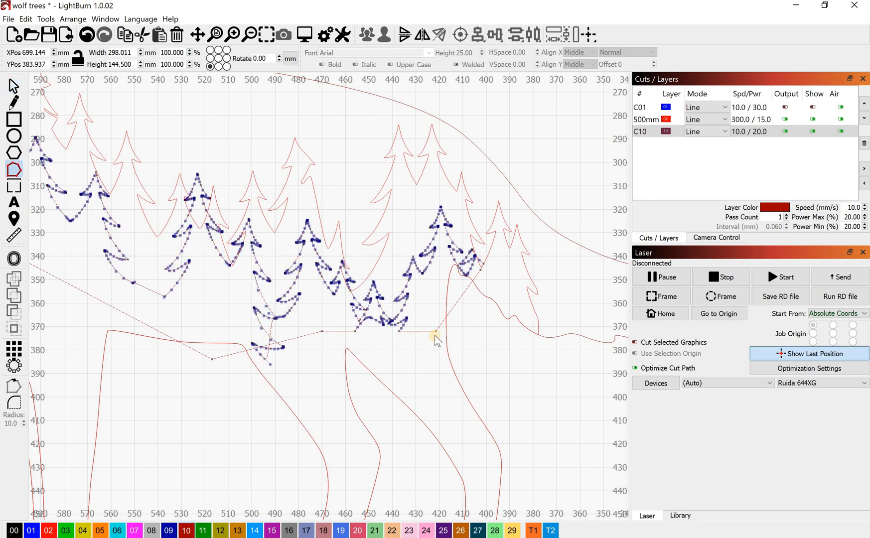
pyautogui.scroll(5, 415, 339)
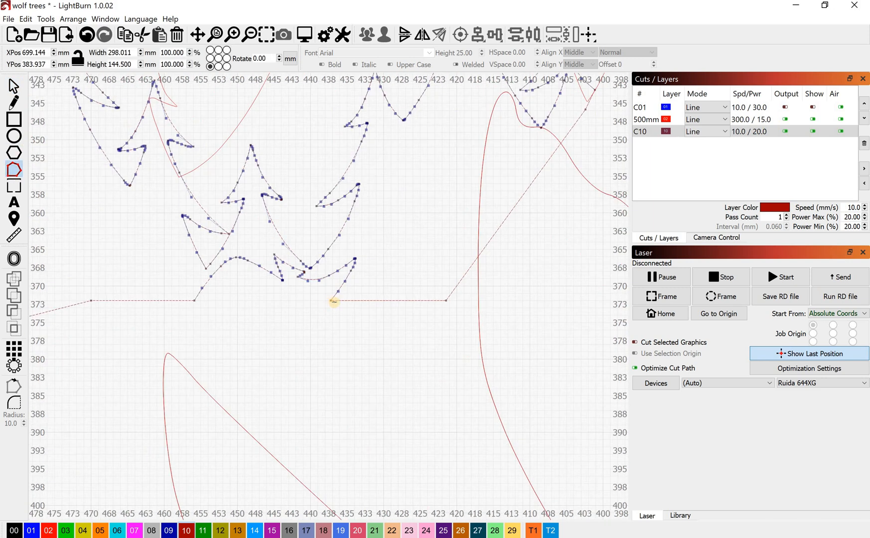
pyautogui.scroll(-6, 319, 349)
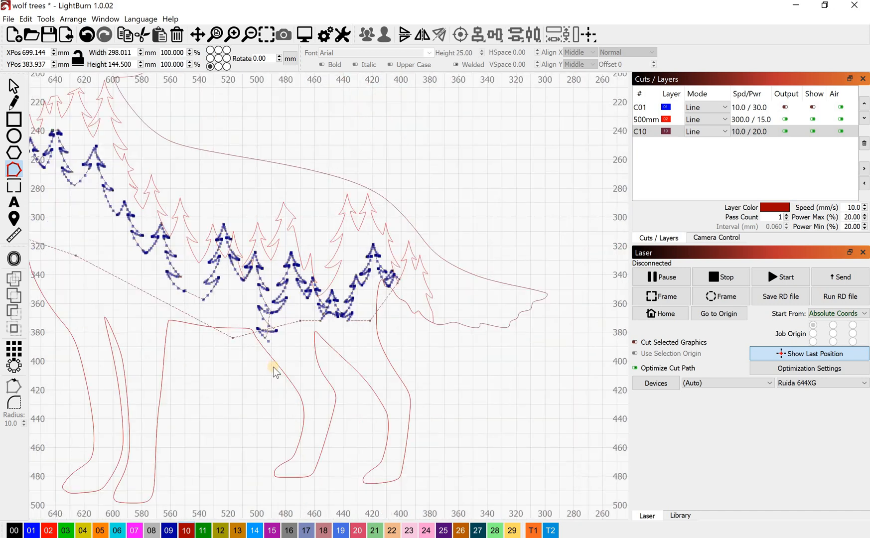
pyautogui.scroll(3, 297, 305)
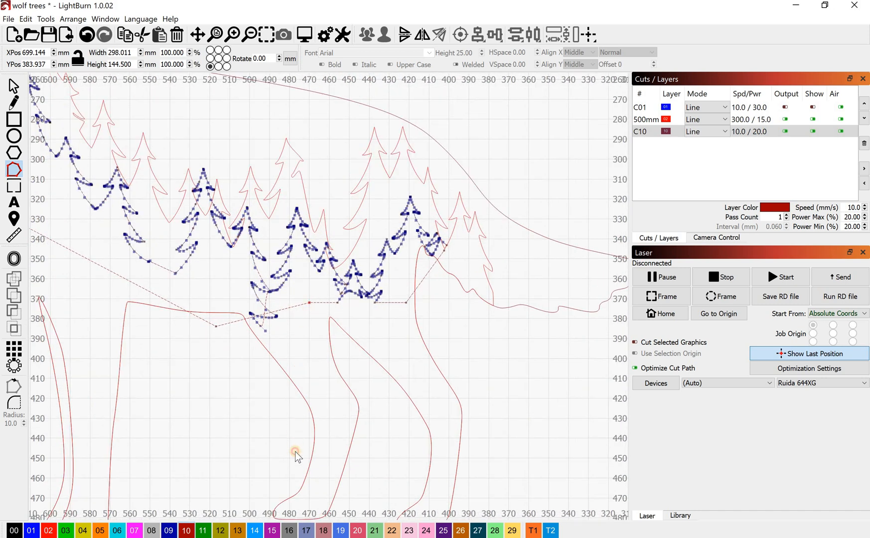
pyautogui.click(250, 490)
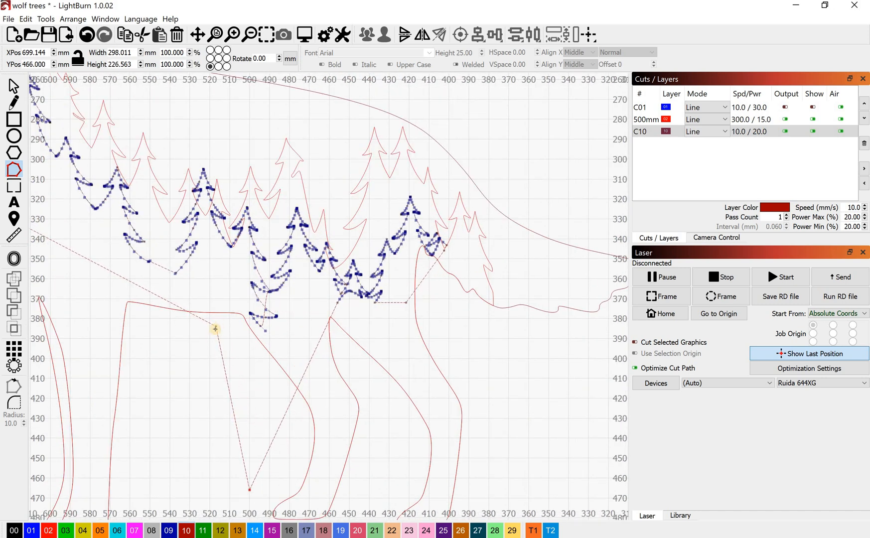
# Select the lowest branch and edge nodes beneath the small rear trees and move them together about 27 mm down toward the hind legs
pyautogui.scroll(4, 296, 302)
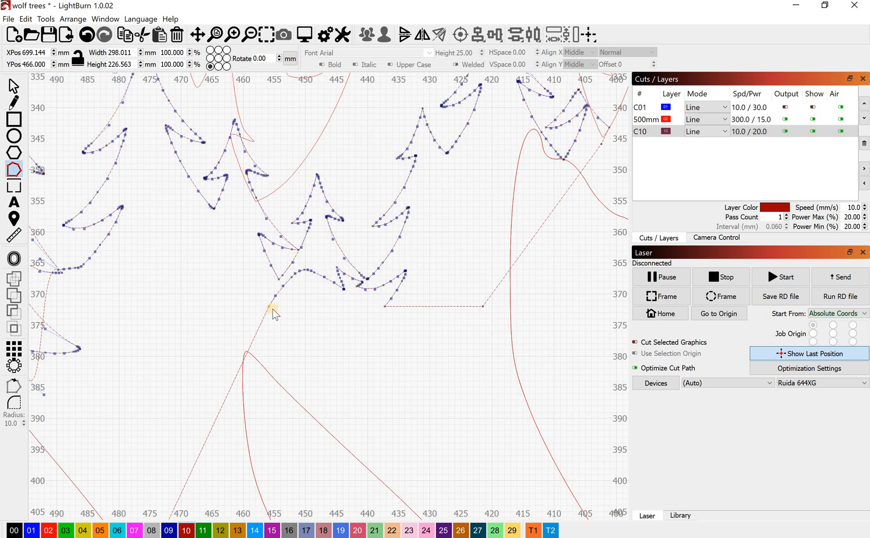
pyautogui.click(268, 307)
pyautogui.moveTo(259, 286); pyautogui.dragTo(436, 355)
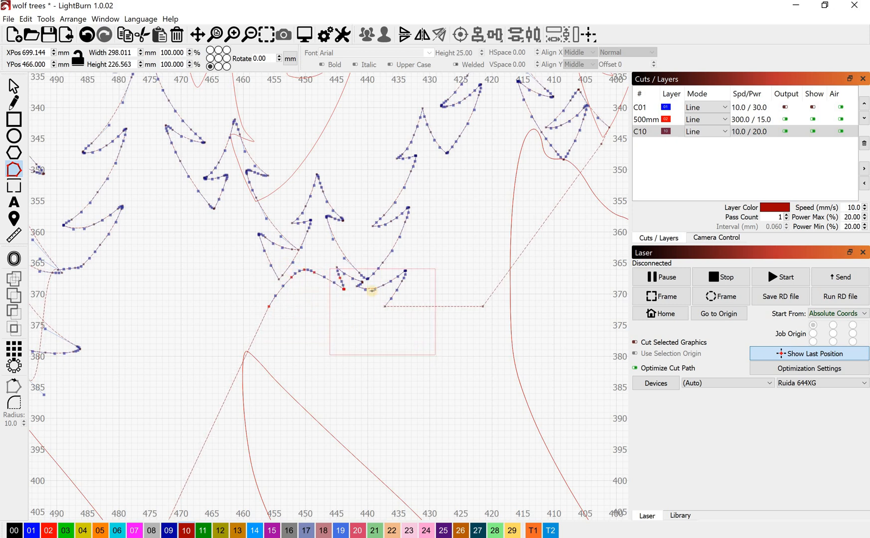
pyautogui.scroll(2, 373, 288)
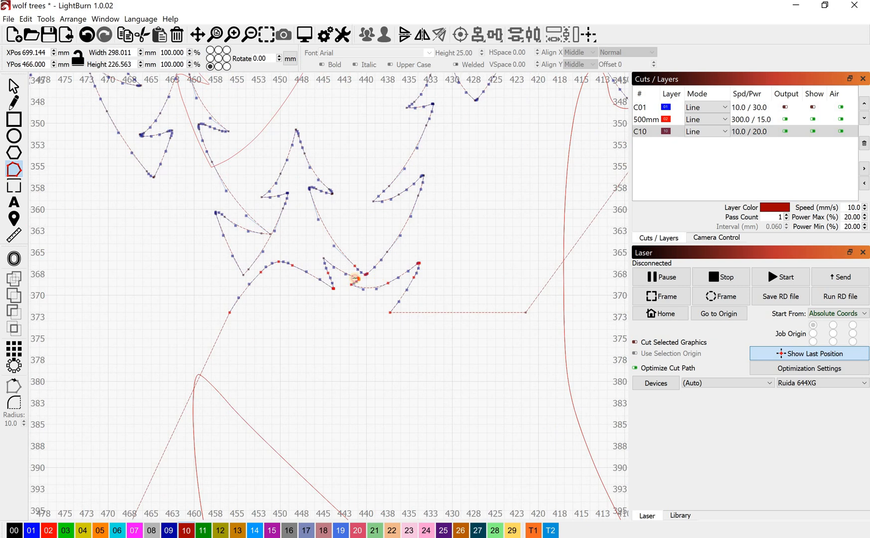
pyautogui.click(229, 313)
pyautogui.click(238, 298)
pyautogui.click(250, 284)
pyautogui.moveTo(266, 257); pyautogui.dragTo(337, 331)
pyautogui.moveTo(344, 283); pyautogui.dragTo(479, 385)
pyautogui.moveTo(397, 261); pyautogui.dragTo(474, 350)
pyautogui.press('Left')
pyautogui.scroll(-4, 486, 356)
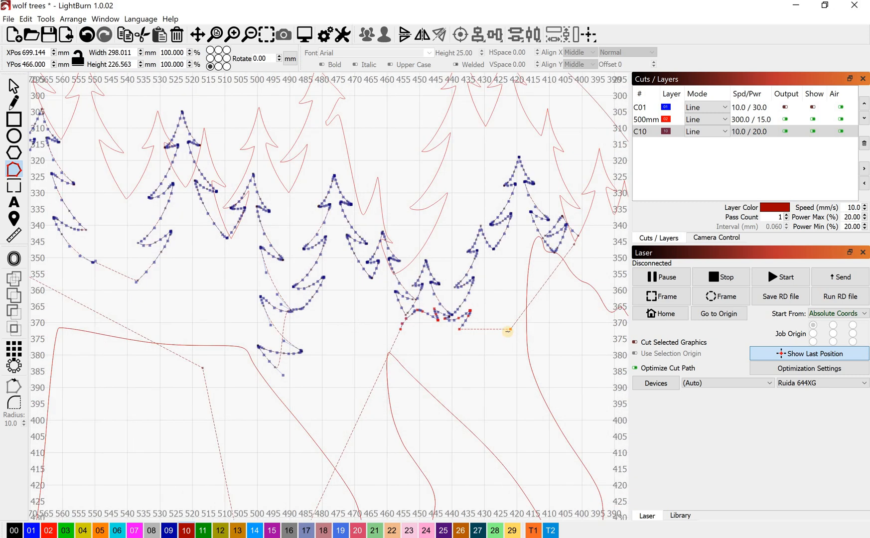
pyautogui.moveTo(523, 426); pyautogui.dragTo(538, 454)
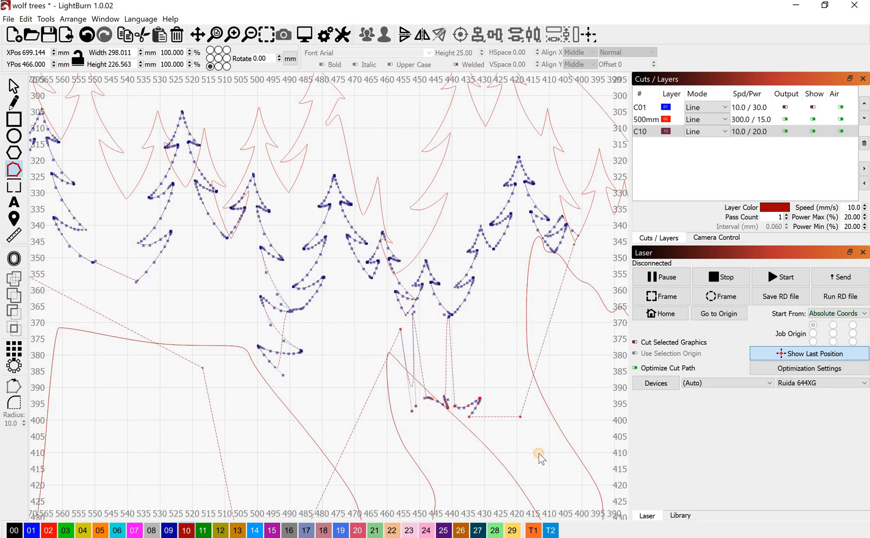
# Pull the two connecting nodes beneath the small rear trees down to about X 448, Y 384 mm and X 440, Y 384 mm
pyautogui.scroll(5, 436, 319)
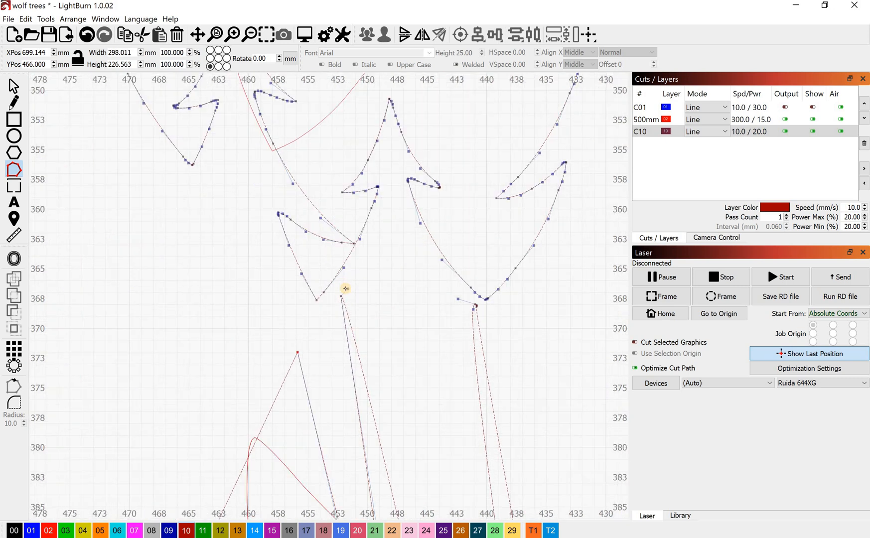
pyautogui.moveTo(340, 296); pyautogui.dragTo(388, 500)
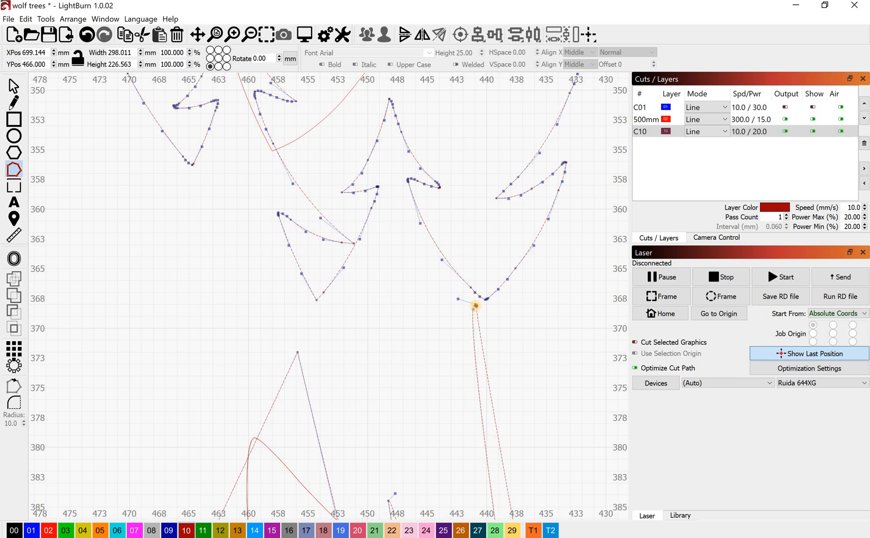
pyautogui.moveTo(475, 305); pyautogui.dragTo(490, 493)
# Move the end node beside the rearmost tree out toward the tail, to about X 387, Y 347 mm
pyautogui.scroll(-5, 479, 419)
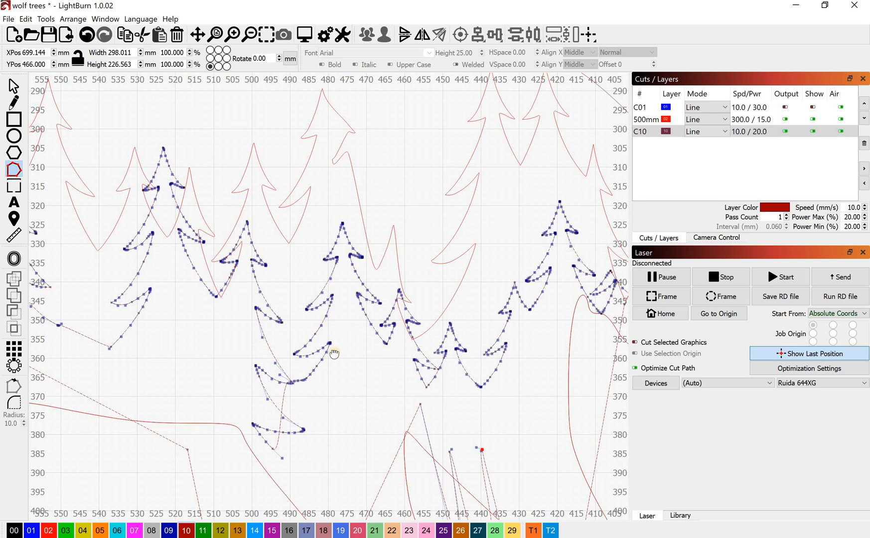
pyautogui.moveTo(334, 353); pyautogui.dragTo(207, 348)
pyautogui.scroll(4, 299, 289)
pyautogui.scroll(-3, 299, 289)
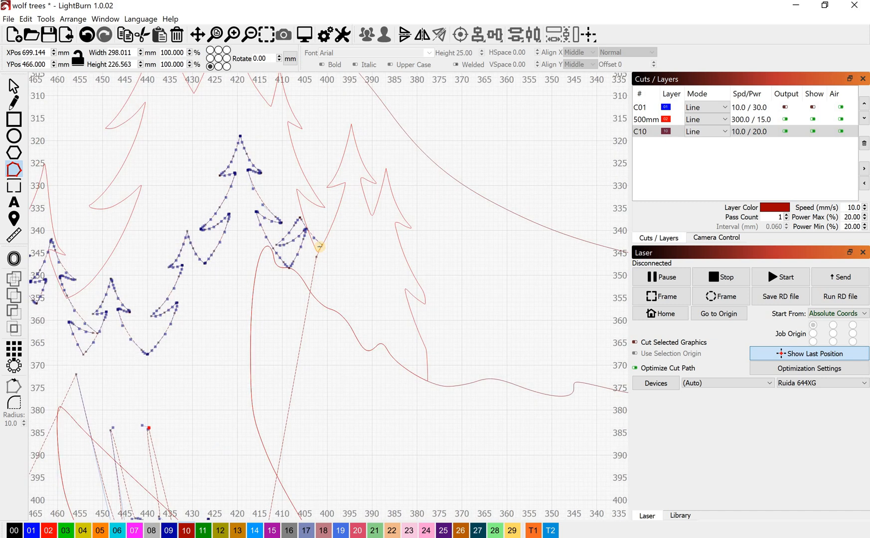
pyautogui.scroll(5, 319, 246)
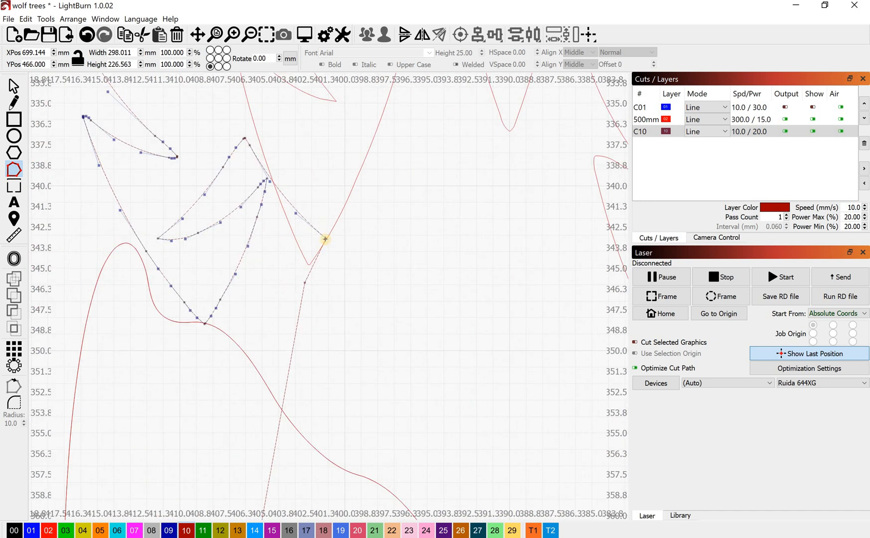
pyautogui.moveTo(345, 279); pyautogui.dragTo(563, 303)
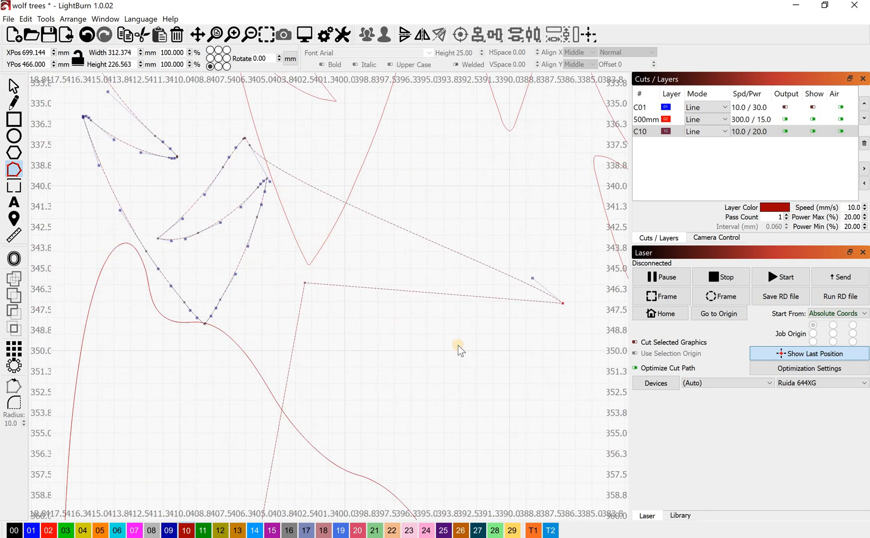
# Move the next rear-edge node away from the hind leg to about X 329, Y 410 mm, below the tail
pyautogui.scroll(-5, 458, 345)
pyautogui.moveTo(489, 418); pyautogui.dragTo(369, 338)
pyautogui.scroll(1, 356, 328)
pyautogui.scroll(-3, 356, 327)
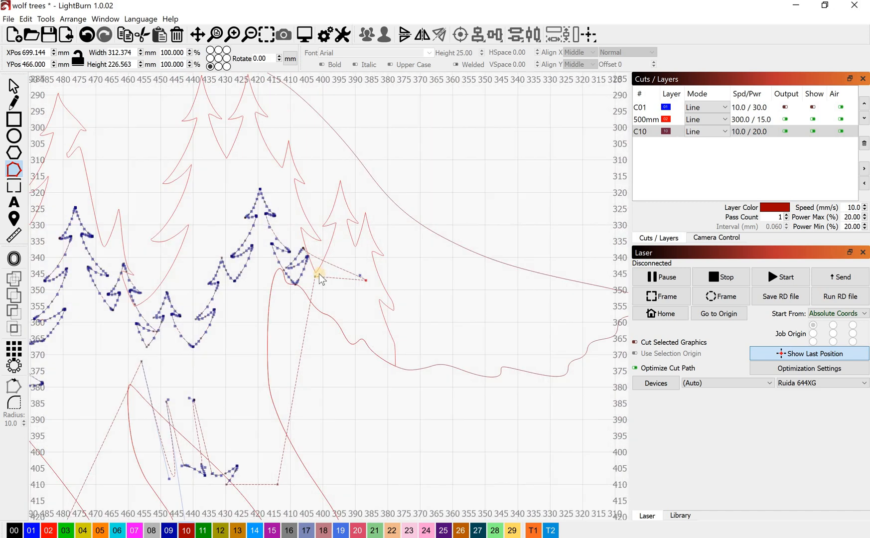
pyautogui.moveTo(316, 278); pyautogui.dragTo(552, 485)
pyautogui.scroll(-4, 266, 438)
pyautogui.moveTo(275, 467); pyautogui.dragTo(295, 411)
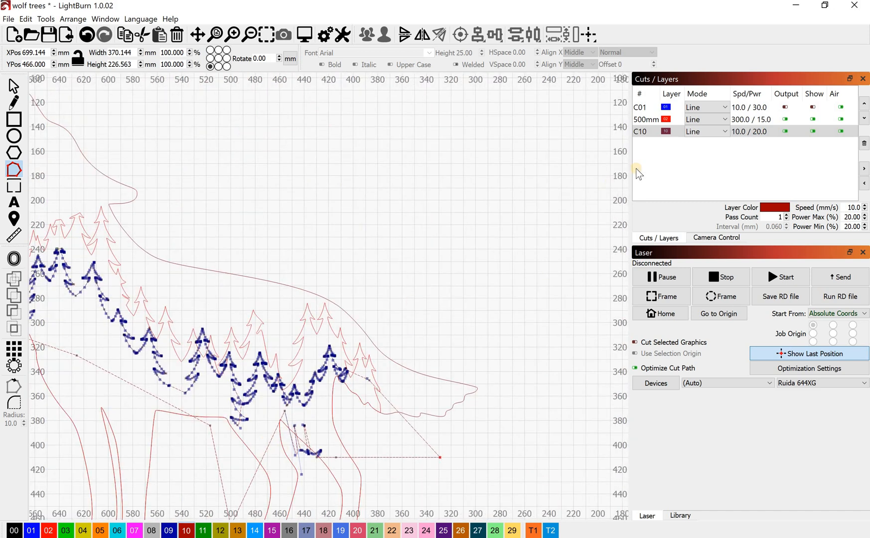
# Turn off output and visibility of the 500mm layer and lower the edge node between the hind legs to about X 478, Y 498 mm
pyautogui.click(785, 119)
pyautogui.click(812, 119)
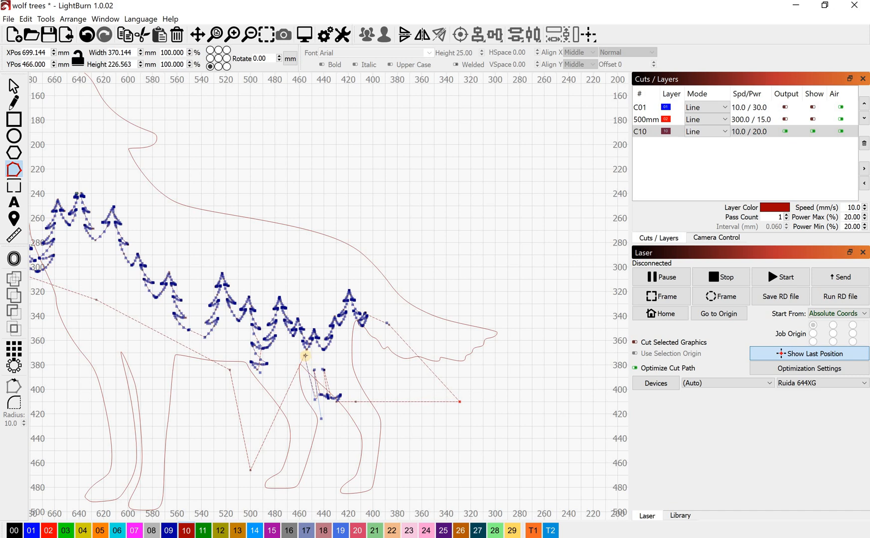
pyautogui.moveTo(305, 357); pyautogui.dragTo(277, 509)
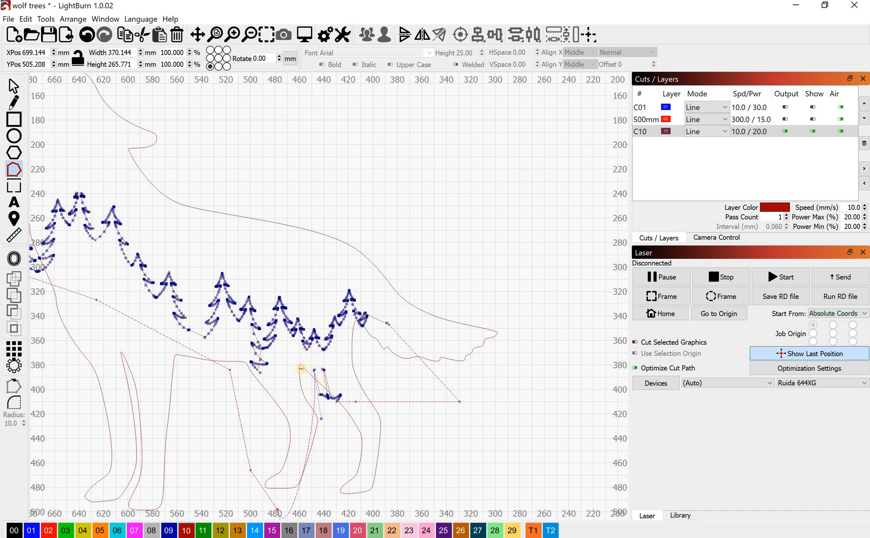
# Select the stray branch and edge nodes over the hind legs and move them together beyond the legs, widening the shape to about 467 mm
pyautogui.moveTo(301, 368); pyautogui.dragTo(577, 492)
pyautogui.scroll(-3, 401, 385)
pyautogui.scroll(3, 299, 322)
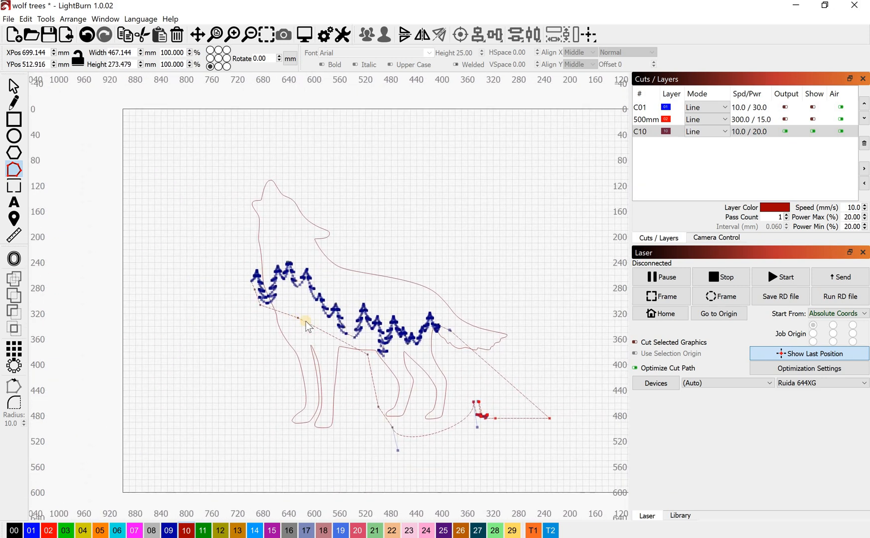
# Move the front and lower edge nodes outside the body to about X 709, Y 470 mm, X 724, Y 347 mm and X 540, Y 475 mm
pyautogui.moveTo(268, 385); pyautogui.dragTo(204, 490)
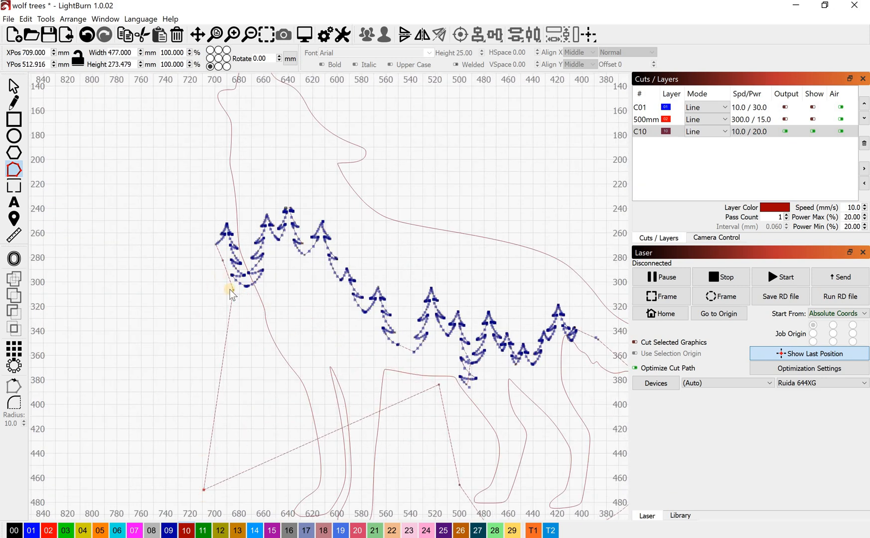
pyautogui.moveTo(197, 330); pyautogui.dragTo(185, 339)
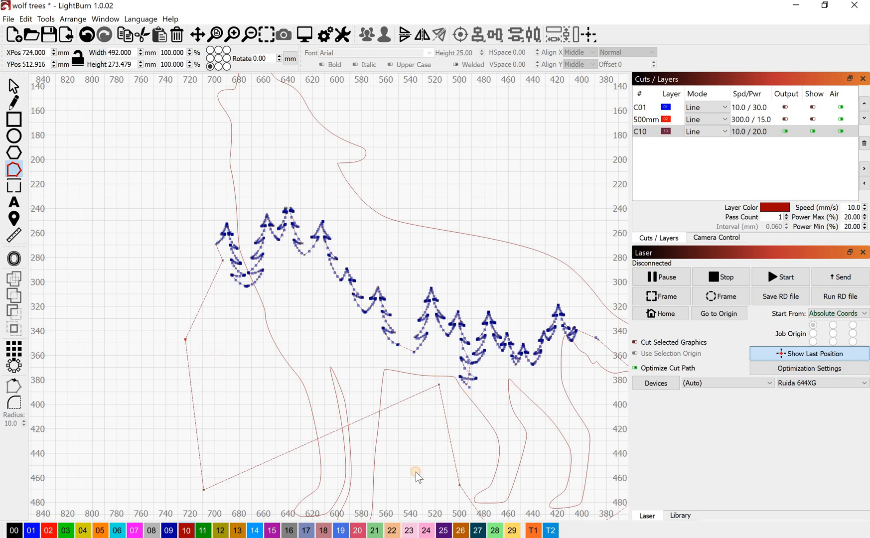
pyautogui.moveTo(415, 472); pyautogui.dragTo(410, 495)
pyautogui.scroll(-3, 401, 480)
pyautogui.moveTo(385, 383); pyautogui.dragTo(380, 335)
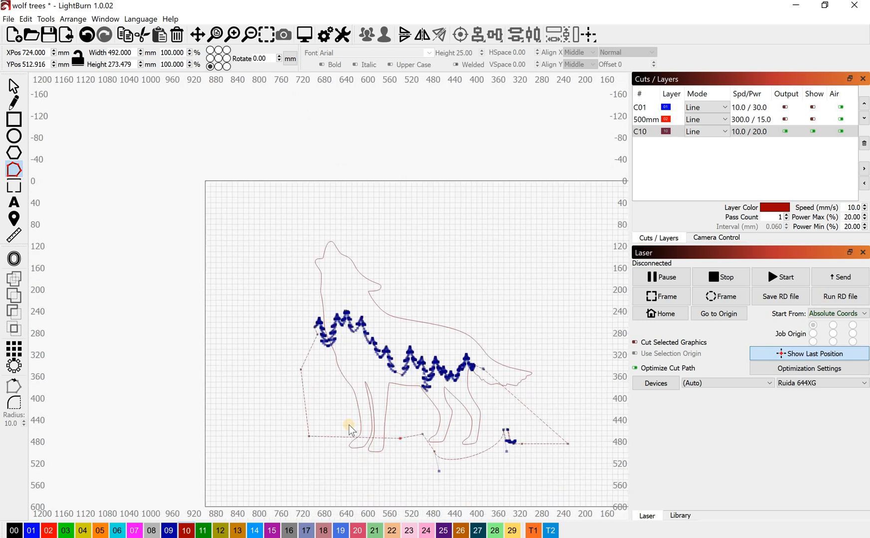
# Select all bottom-edge nodes and move them together below the wolf's feet, bringing the shape to about 477 by 367 mm
pyautogui.moveTo(348, 425); pyautogui.dragTo(332, 359)
pyautogui.moveTo(278, 348); pyautogui.dragTo(591, 439)
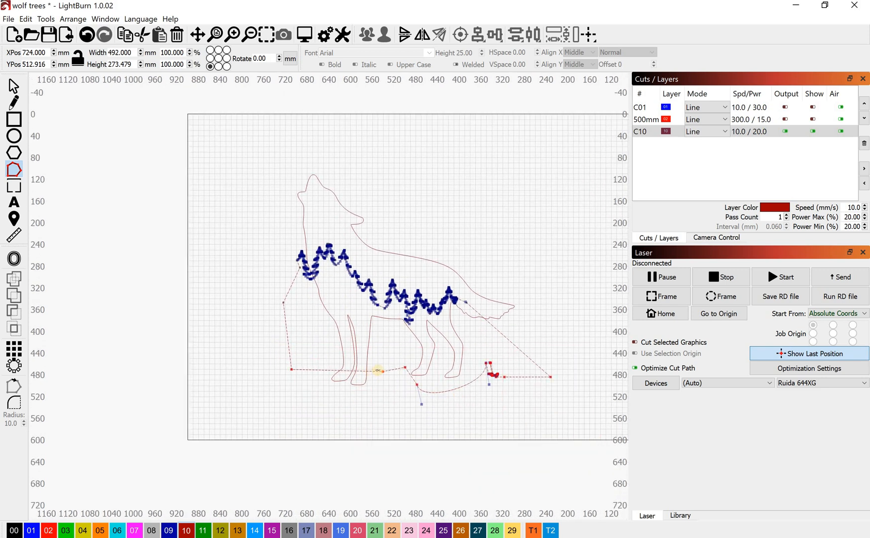
pyautogui.moveTo(404, 368); pyautogui.dragTo(388, 419)
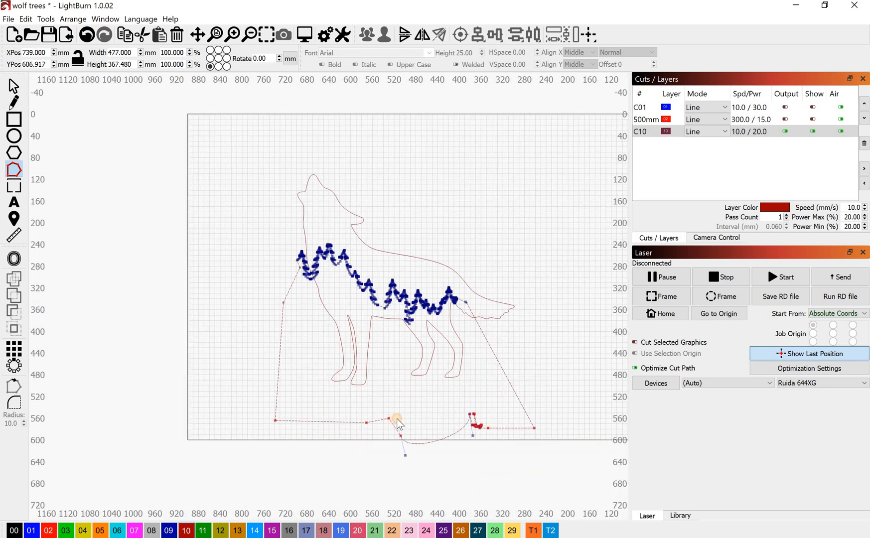
# Nudge the rearmost tree's bottom tip nodes up about 1 mm, just clear of the wolf outline at the tail
pyautogui.scroll(3, 496, 324)
pyautogui.scroll(2, 496, 324)
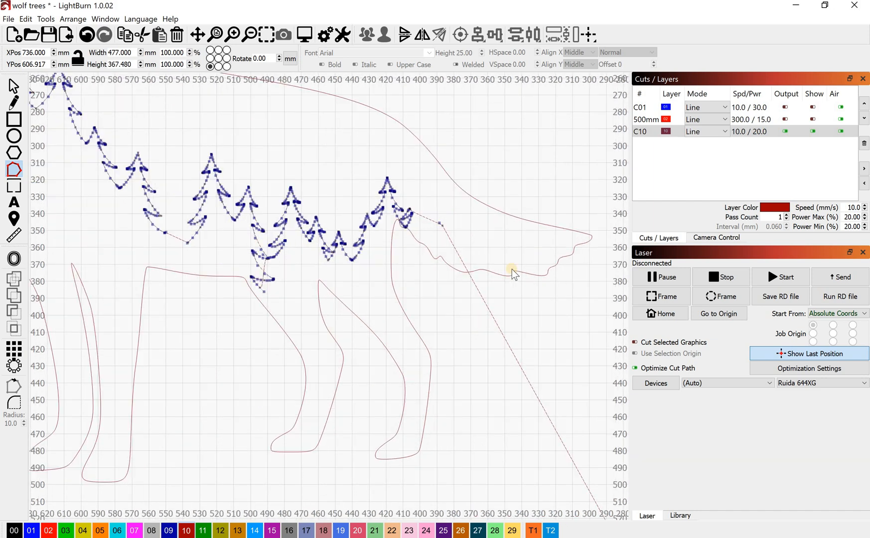
pyautogui.scroll(5, 408, 221)
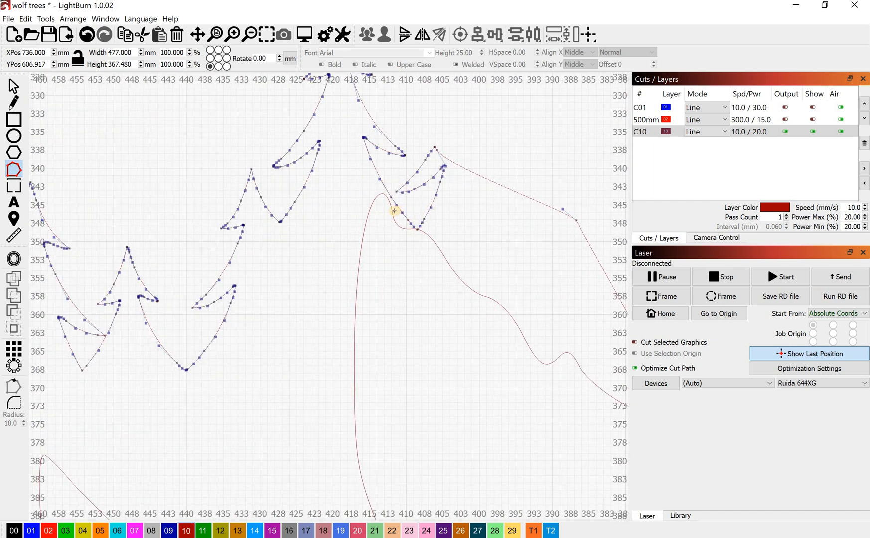
pyautogui.moveTo(394, 211); pyautogui.dragTo(418, 225)
# Move the branch-end nodes crossing the wolf's chest line slightly inside the body, to about X 670, Y 291 mm
pyautogui.scroll(-3, 508, 210)
pyautogui.moveTo(522, 258); pyautogui.dragTo(366, 258)
pyautogui.scroll(-1, 365, 257)
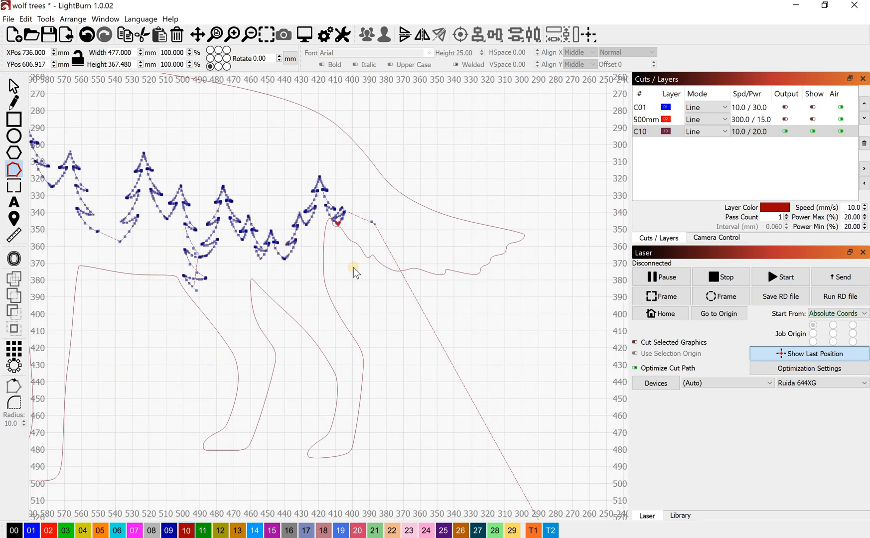
pyautogui.scroll(-2, 240, 325)
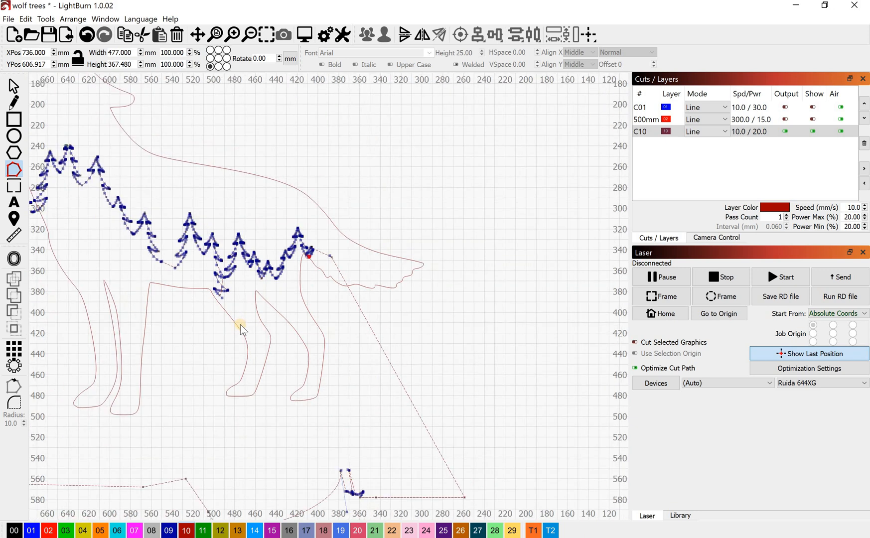
pyautogui.scroll(1, 281, 234)
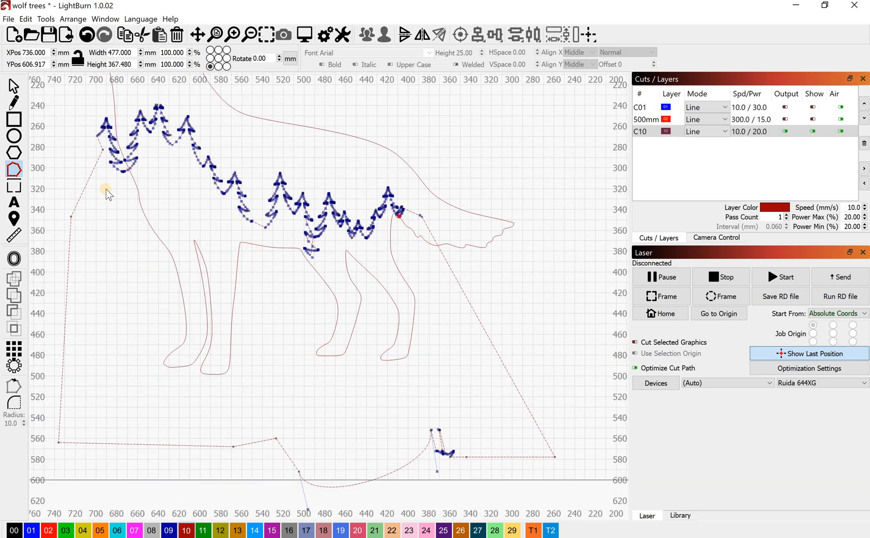
pyautogui.scroll(2, 140, 155)
pyautogui.scroll(1, 140, 155)
pyautogui.scroll(-3, 159, 196)
pyautogui.scroll(4, 111, 155)
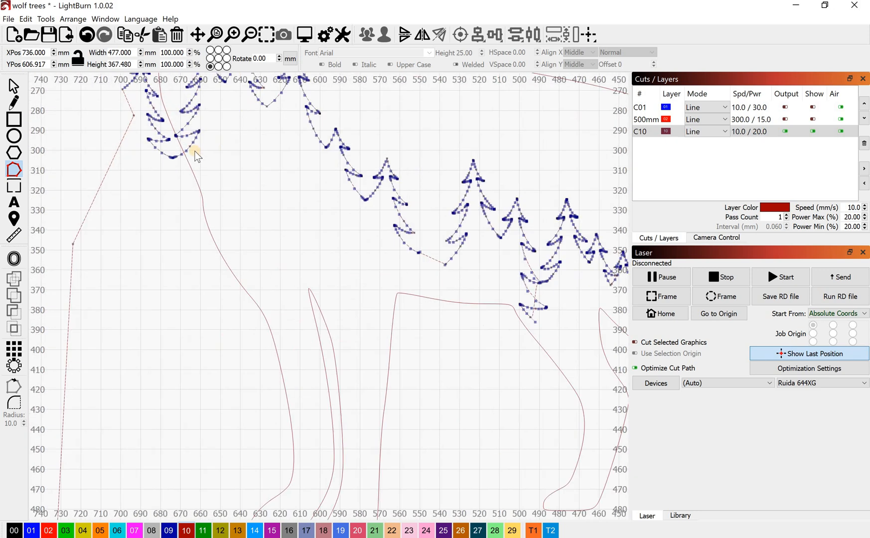
pyautogui.scroll(2, 136, 133)
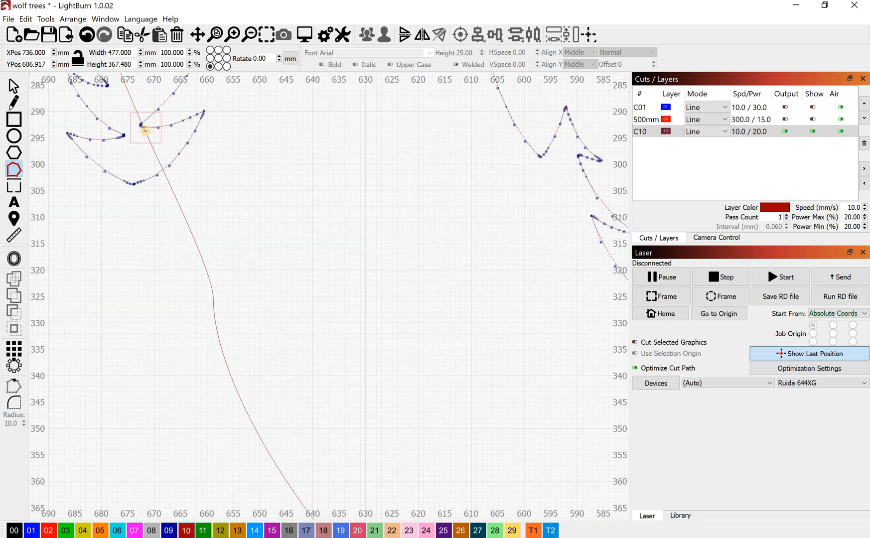
pyautogui.moveTo(141, 126); pyautogui.dragTo(150, 121)
pyautogui.scroll(-10, 224, 248)
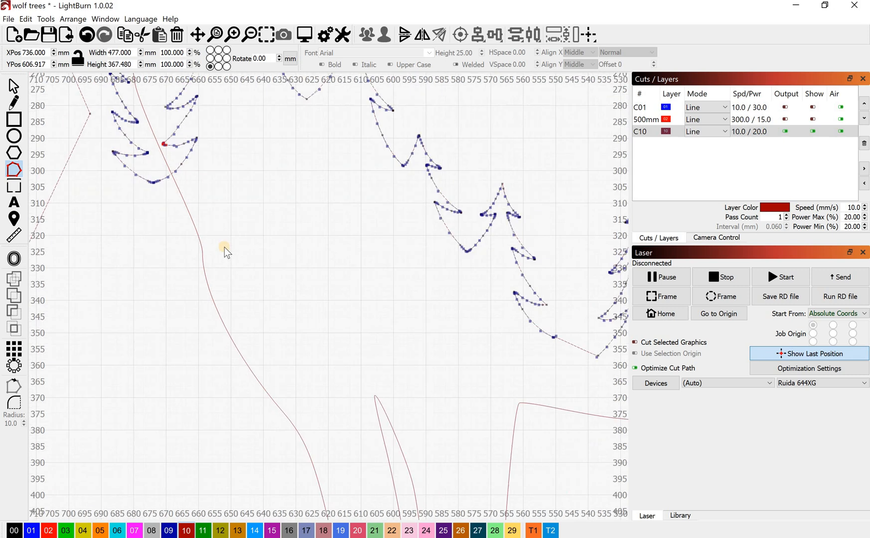
pyautogui.moveTo(452, 282); pyautogui.dragTo(369, 265)
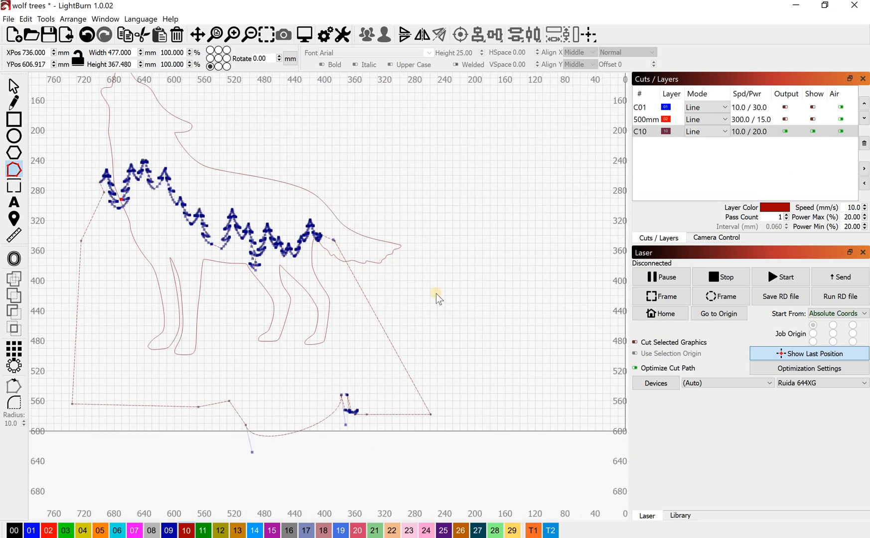
pyautogui.press('Escape')
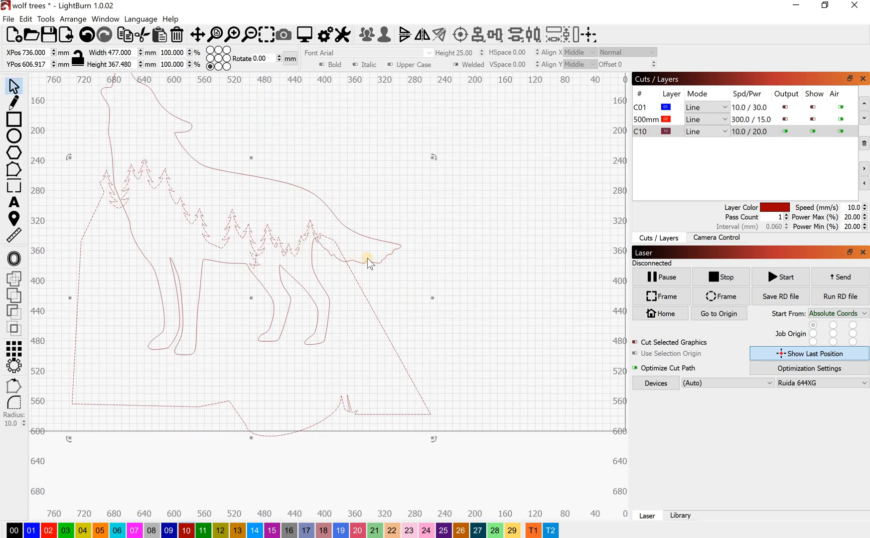
pyautogui.click(367, 262)
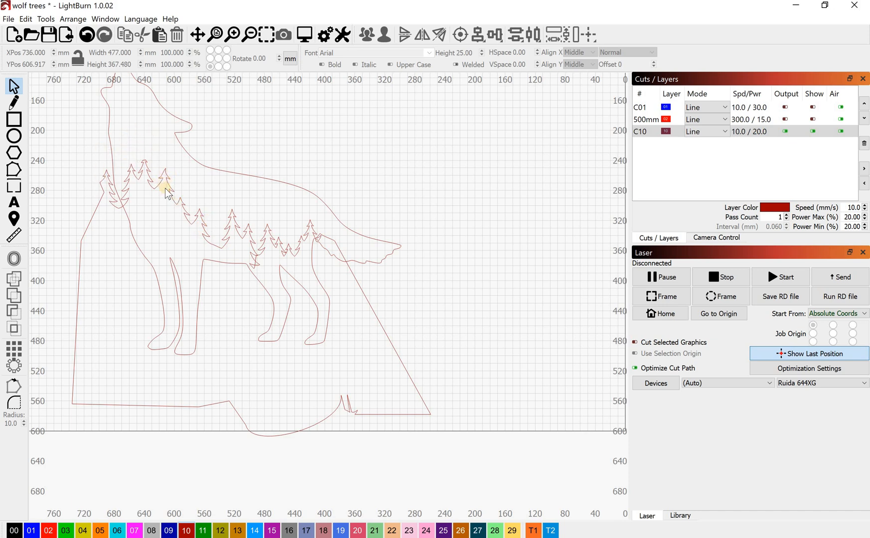
pyautogui.click(192, 160)
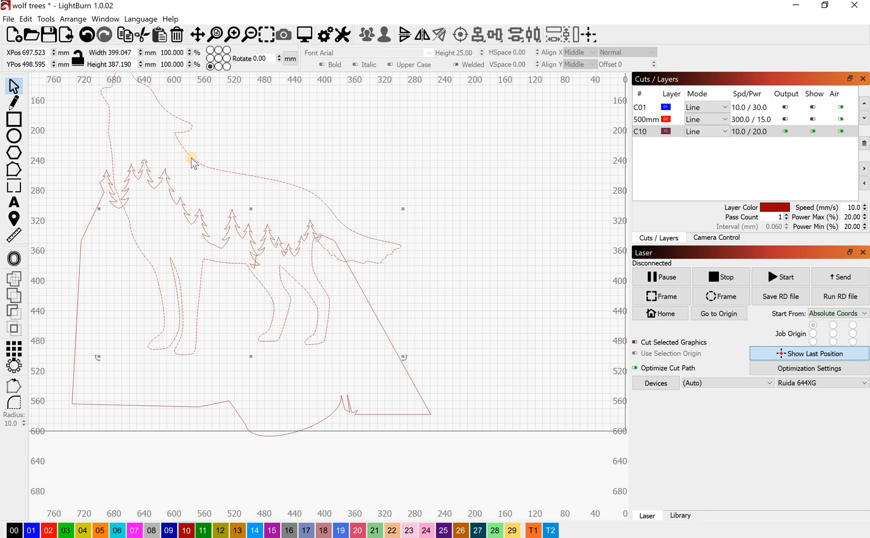
# Delete the tree line nodes forming the self-crossing lowest branch above the wolf's hind leg, at about X 495, Y 380 mm
pyautogui.scroll(10, 253, 285)
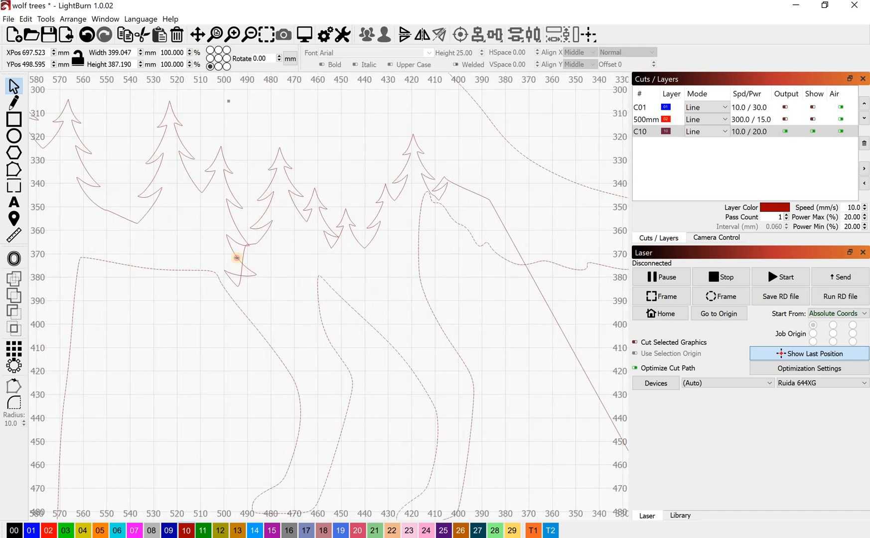
pyautogui.click(247, 227)
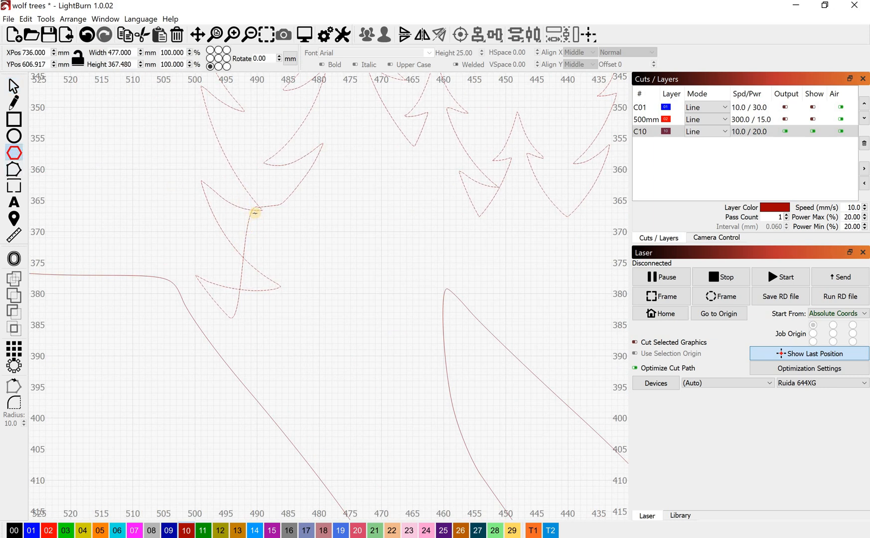
pyautogui.doubleClick(256, 208)
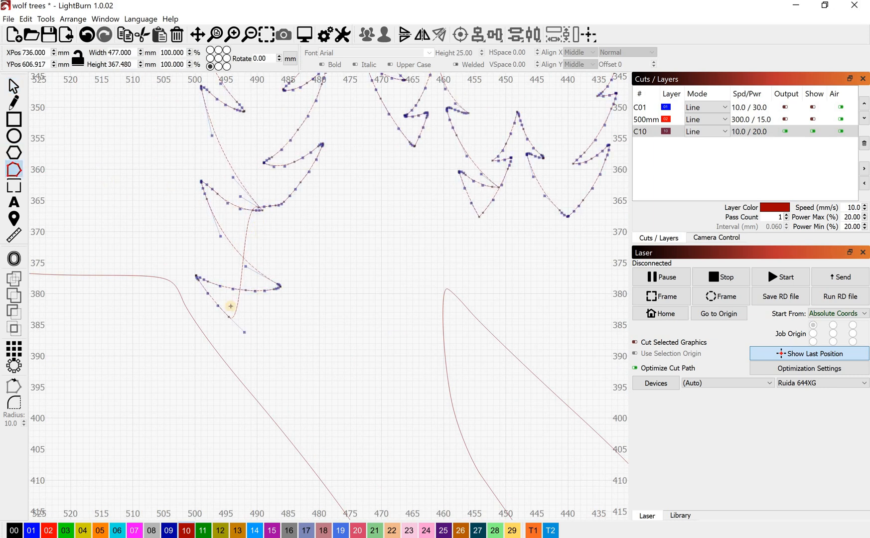
pyautogui.scroll(3, 163, 336)
pyautogui.moveTo(121, 310); pyautogui.dragTo(362, 434)
pyautogui.press('Delete')
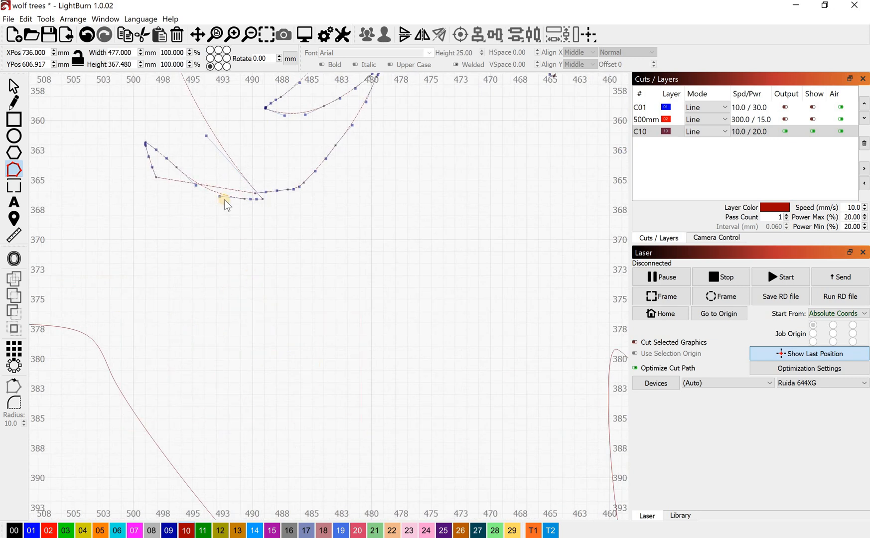
# Move the two lowest nodes of the tree above the belly to form a flat base at about X 489 to 493, Y 369 mm
pyautogui.moveTo(156, 198); pyautogui.dragTo(158, 282)
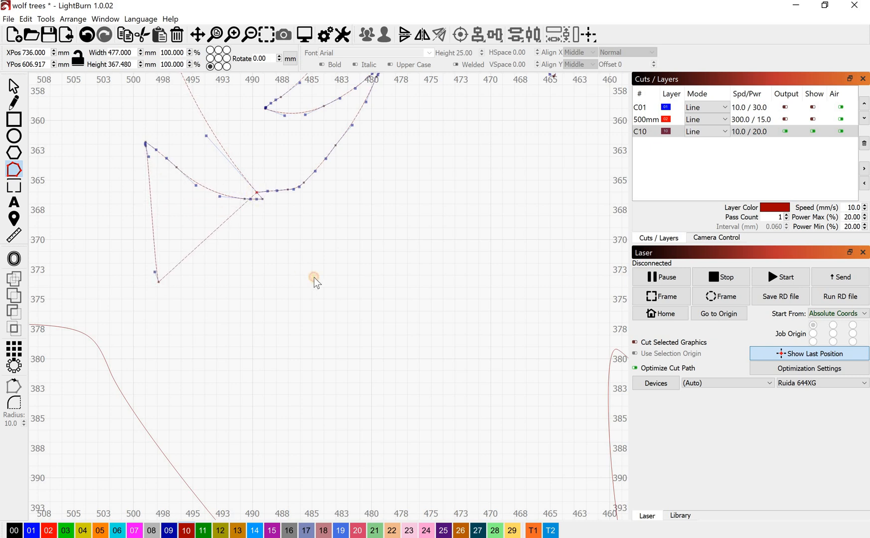
pyautogui.scroll(-10, 307, 315)
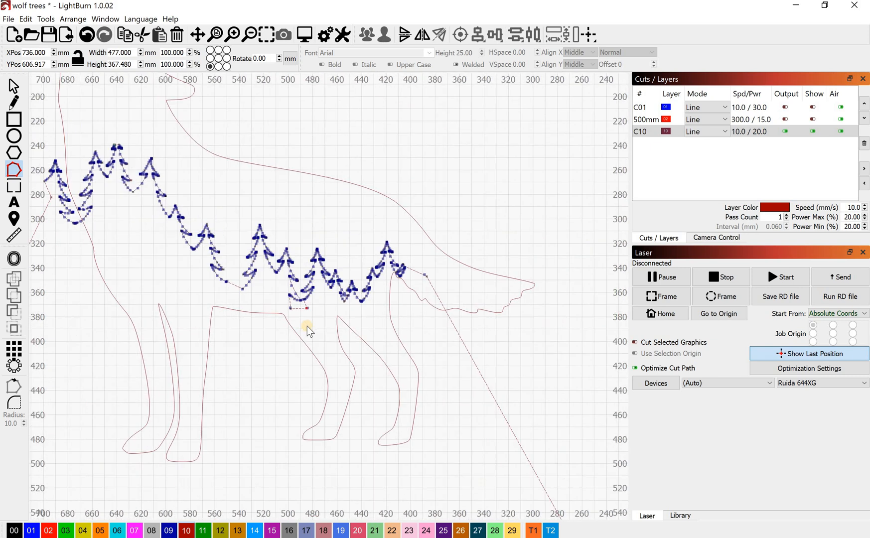
pyautogui.scroll(5, 294, 307)
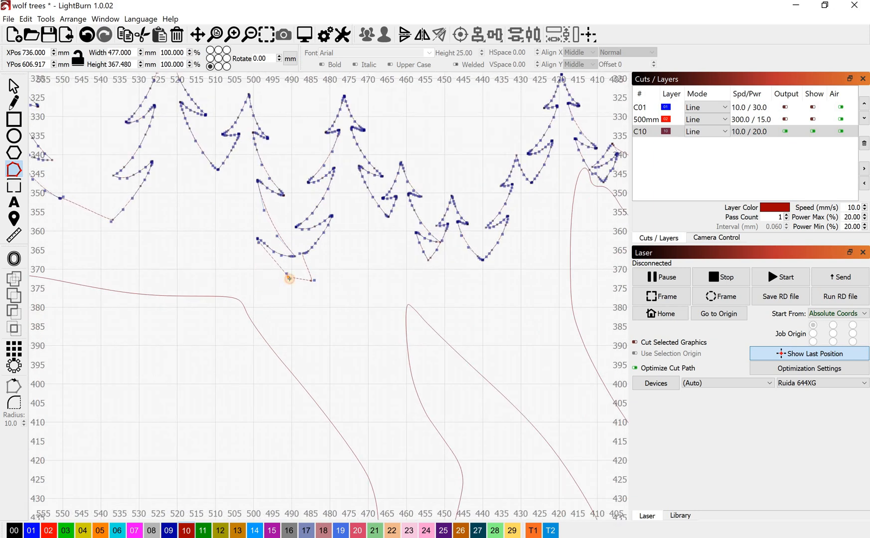
pyautogui.scroll(-4, 344, 299)
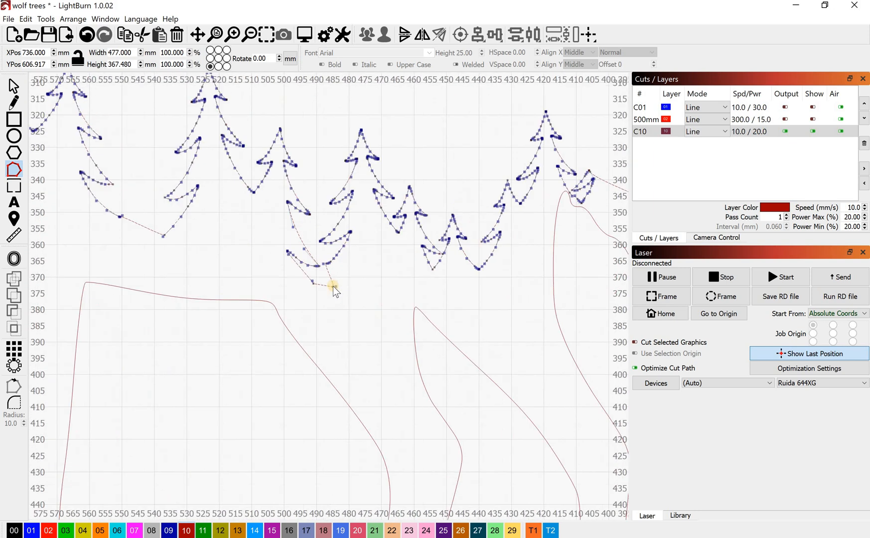
pyautogui.scroll(8, 333, 286)
pyautogui.moveTo(316, 260); pyautogui.dragTo(282, 255)
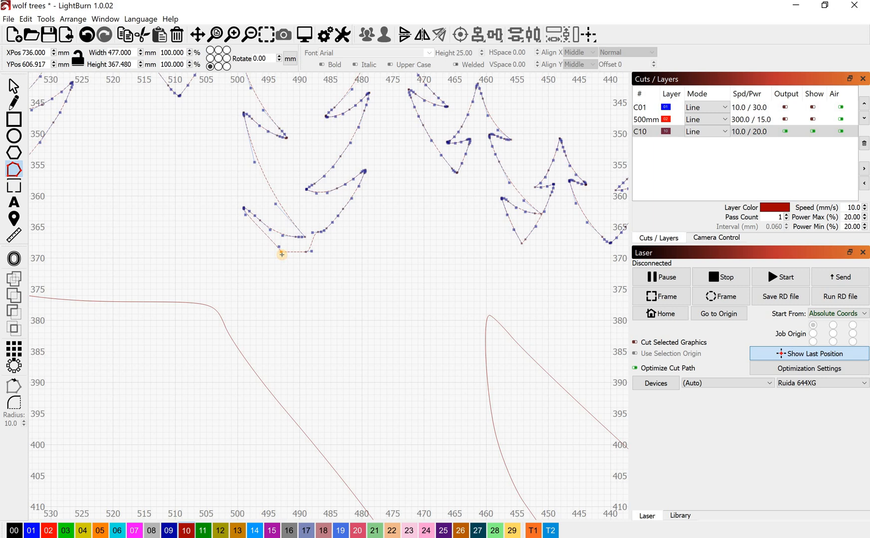
# Adjust the curve handles at both ends of the tree's flat base to smooth its transitions into the lowest branches
pyautogui.scroll(7, 282, 255)
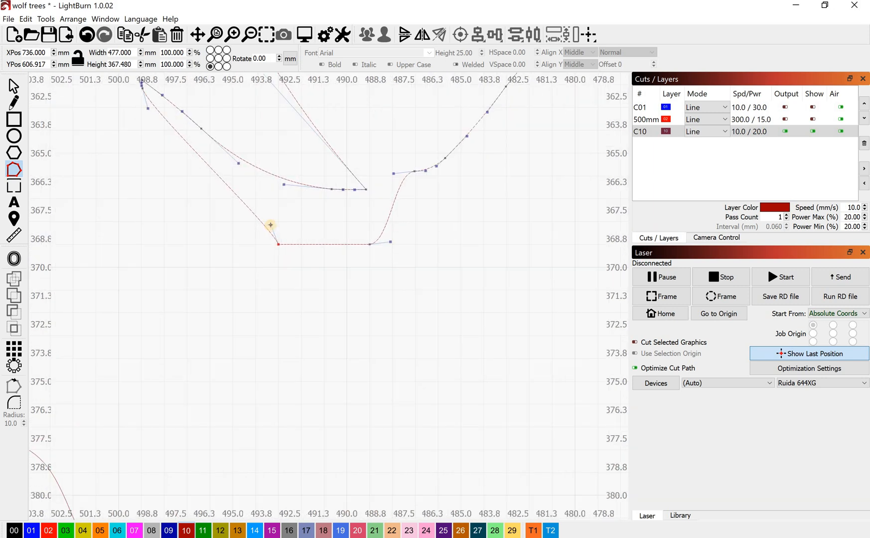
pyautogui.moveTo(271, 225); pyautogui.dragTo(254, 234)
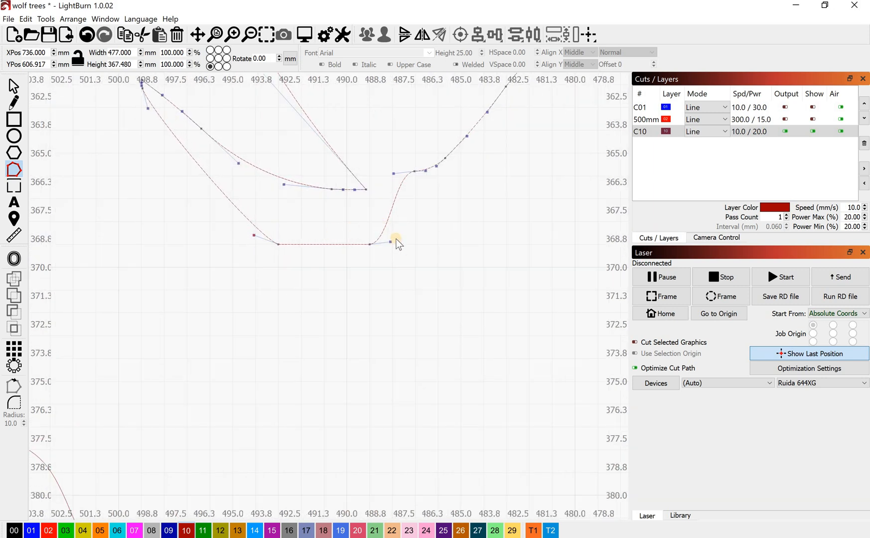
pyautogui.moveTo(391, 243)
pyautogui.mouseDown()
pyautogui.moveTo(382, 239)
pyautogui.moveTo(399, 247)
pyautogui.moveTo(383, 236)
pyautogui.mouseUp()
pyautogui.scroll(-8, 345, 269)
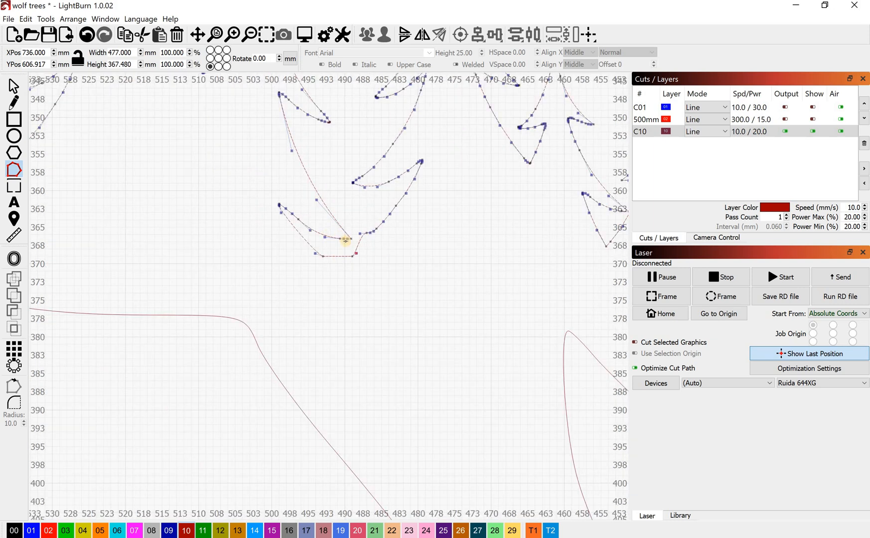
# Examine the second tree line's closed shape, especially its tail end, for remaining problems and leave node editing
pyautogui.scroll(-3, 248, 284)
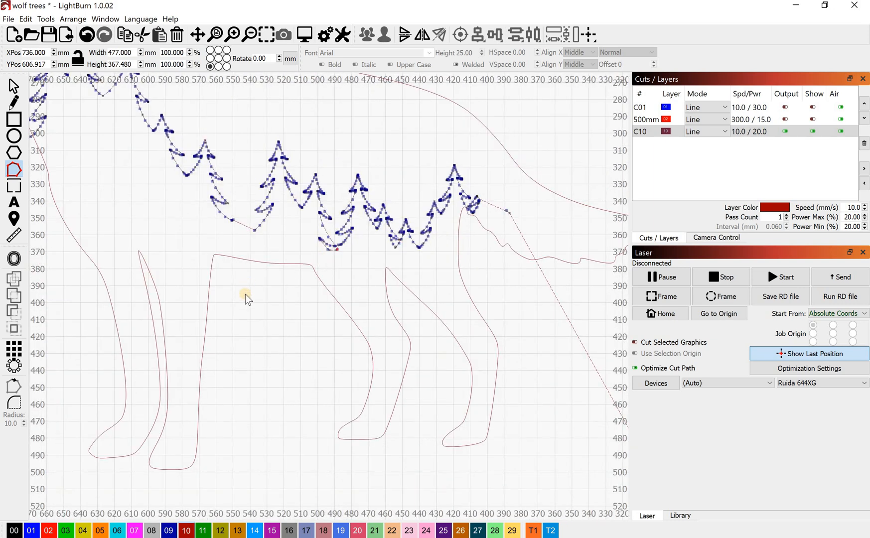
pyautogui.scroll(-2, 245, 294)
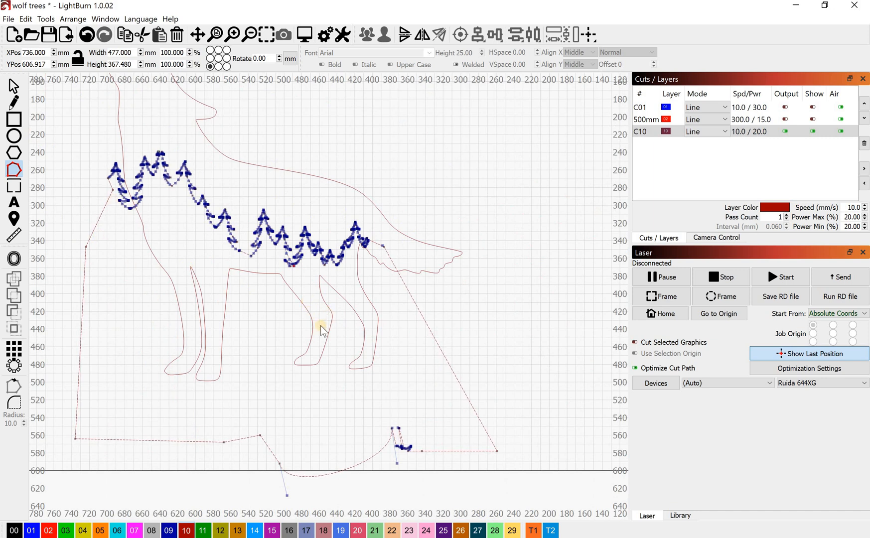
pyautogui.scroll(8, 367, 237)
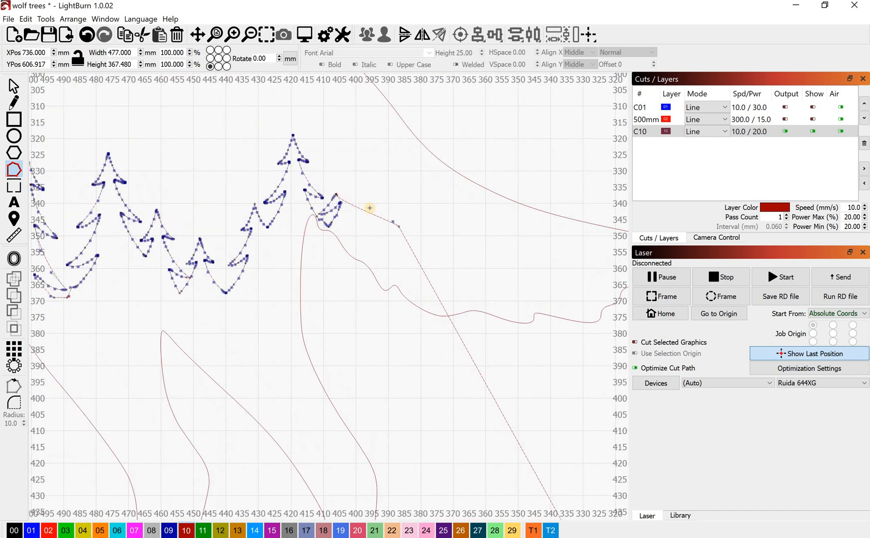
pyautogui.scroll(5, 368, 206)
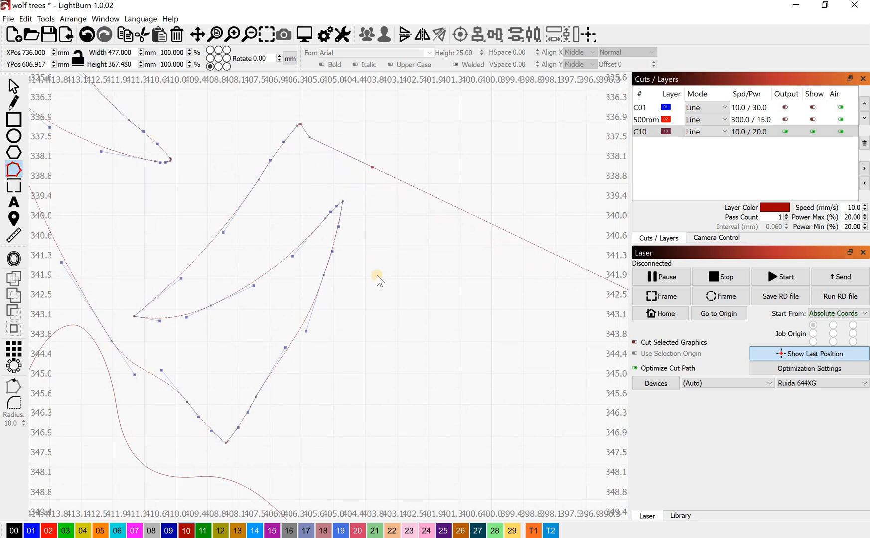
pyautogui.scroll(-8, 424, 343)
pyautogui.scroll(-6, 301, 258)
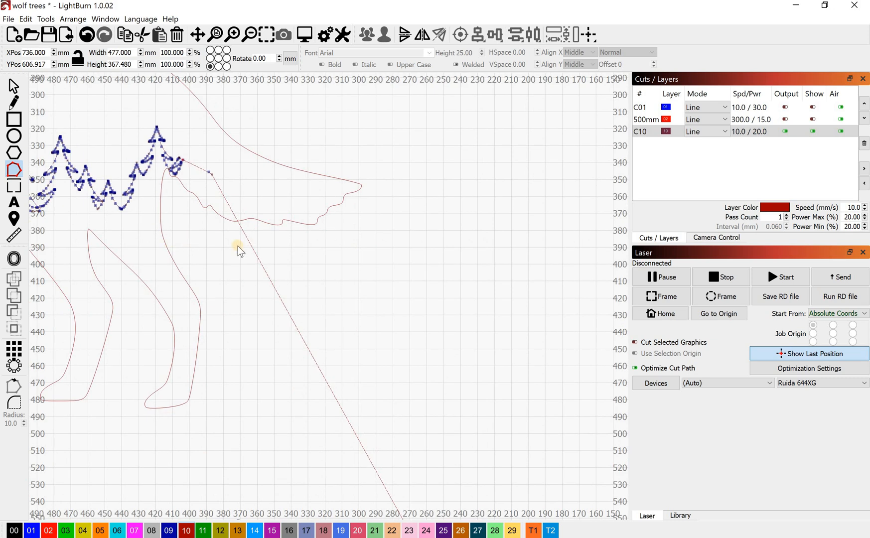
pyautogui.click(206, 258)
pyautogui.click(13, 85)
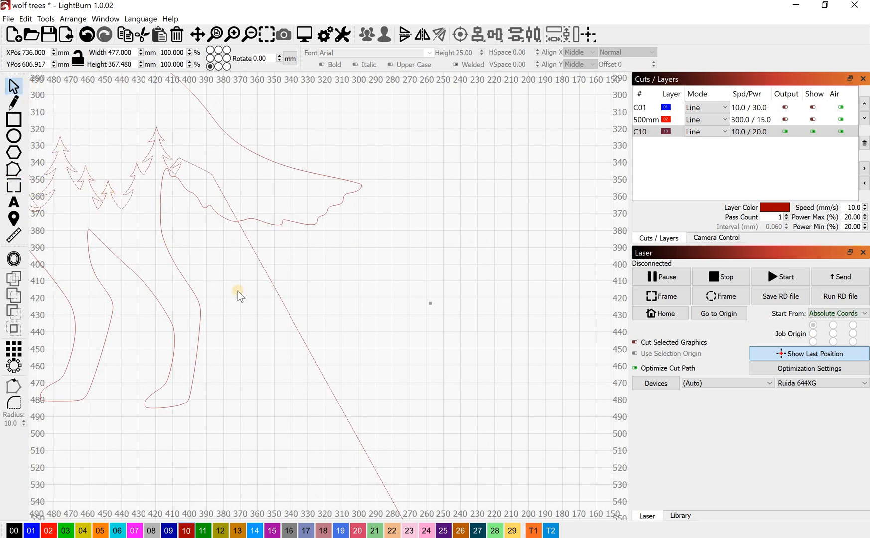
# Intersect the wolf outline with the second tree line shape using the Boolean Assistant, keeping only their common area
pyautogui.click(200, 252)
pyautogui.scroll(3, 163, 174)
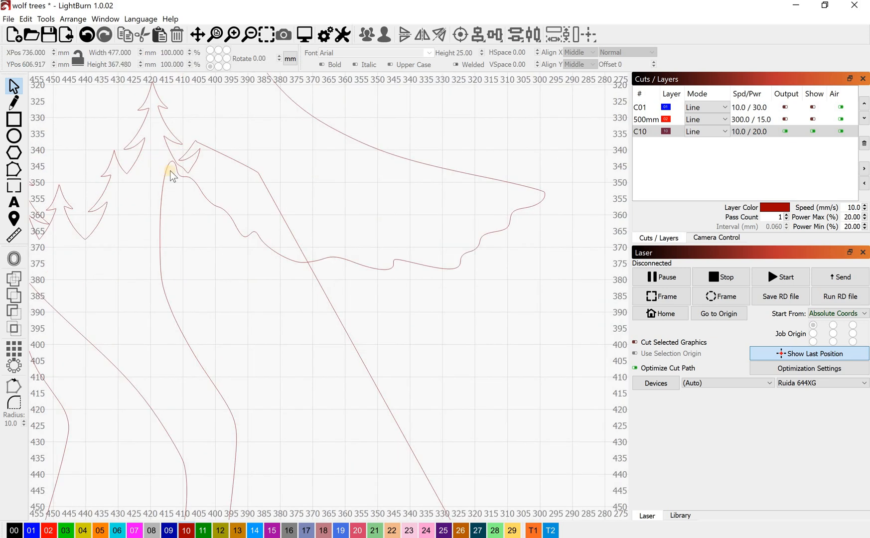
pyautogui.click(169, 171)
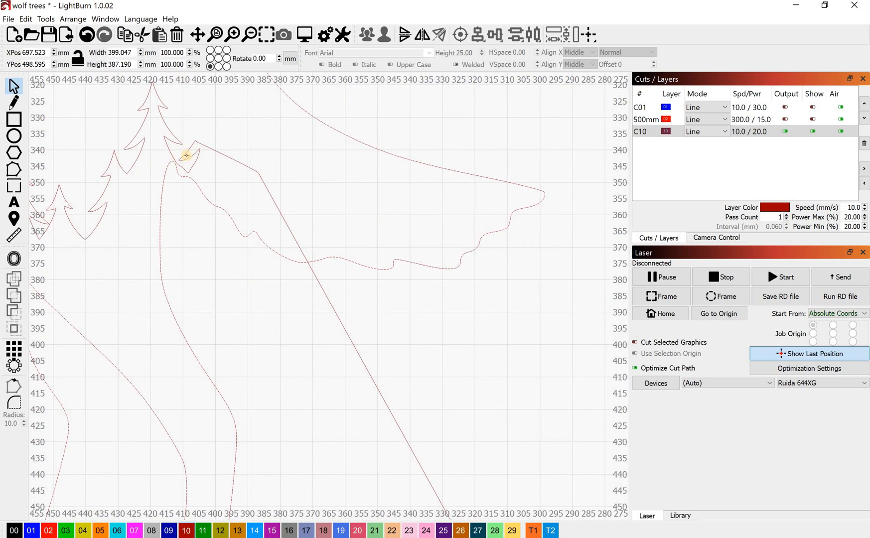
pyautogui.hotkey('ctrl', 'a')
pyautogui.scroll(-4, 121, 250)
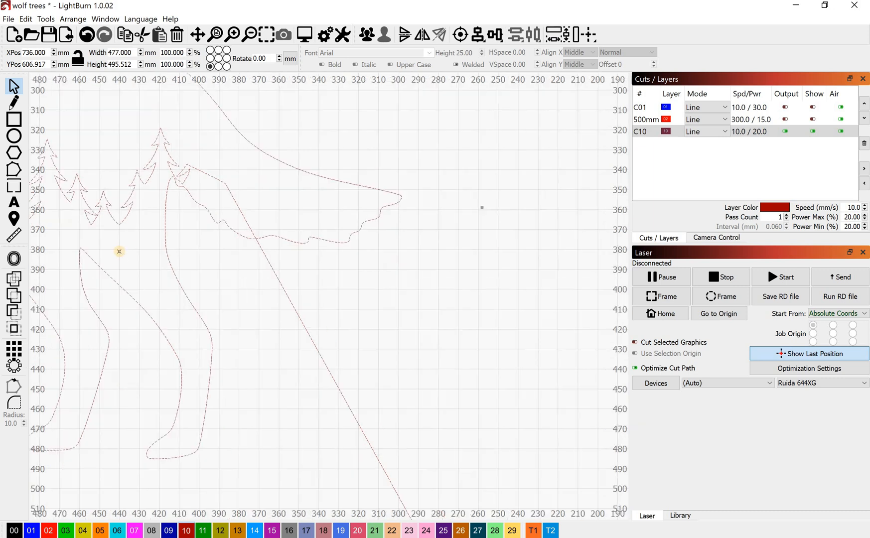
pyautogui.scroll(-3, 139, 99)
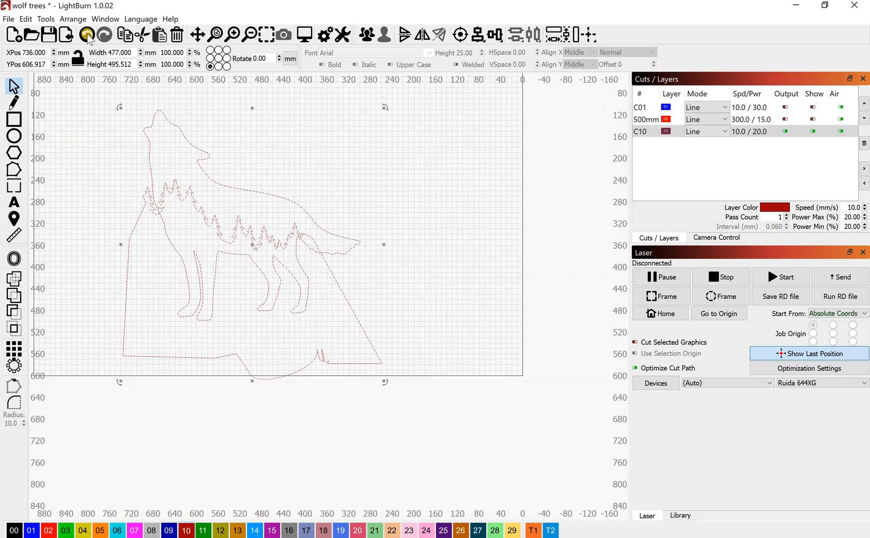
pyautogui.click(45, 18)
pyautogui.click(103, 227)
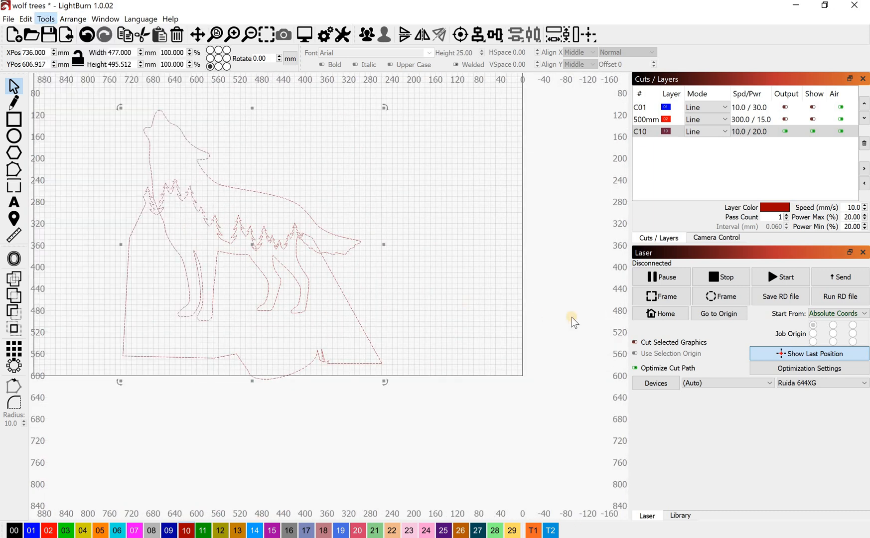
pyautogui.click(561, 254)
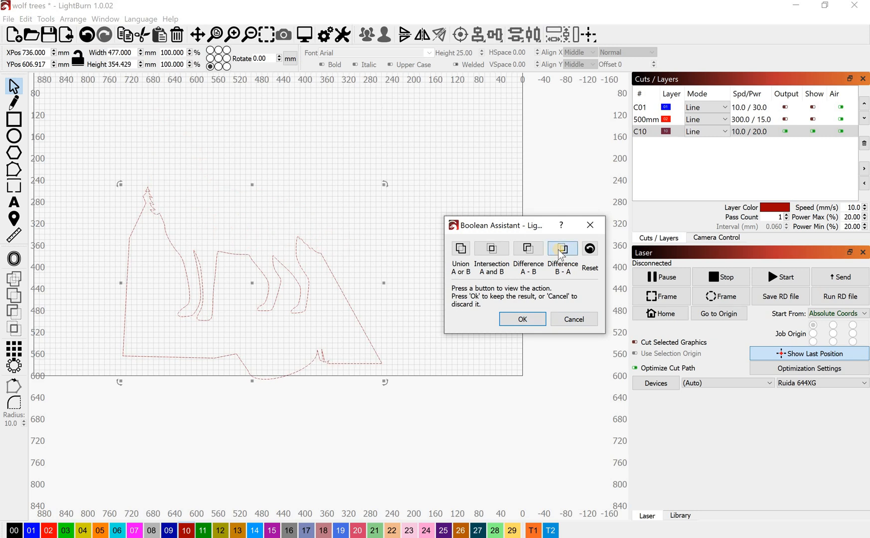
pyautogui.click(529, 252)
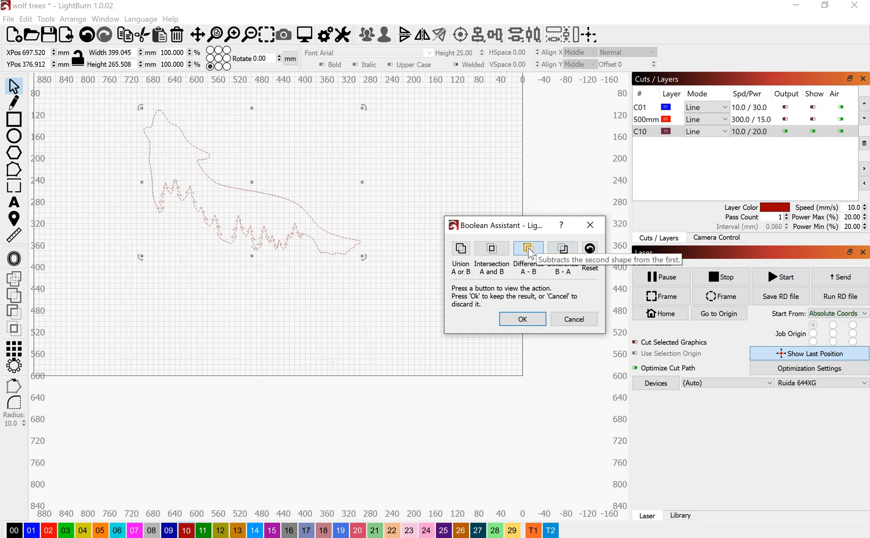
pyautogui.click(489, 250)
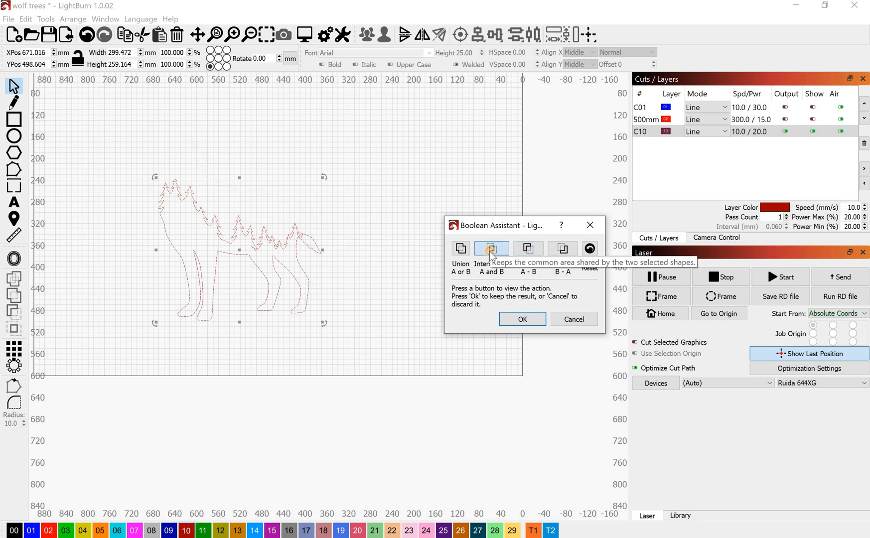
pyautogui.click(517, 314)
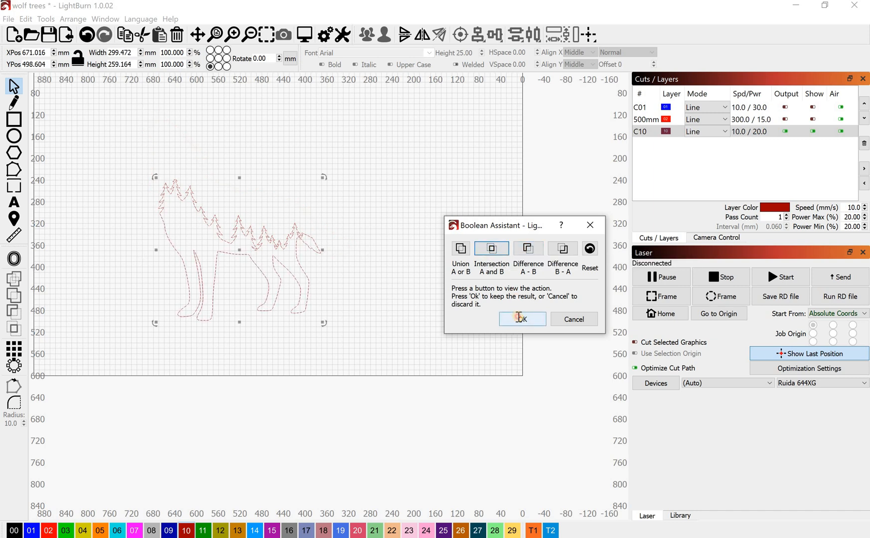
# Enable output and visibility for the 500mm and C01 layers
pyautogui.click(786, 119)
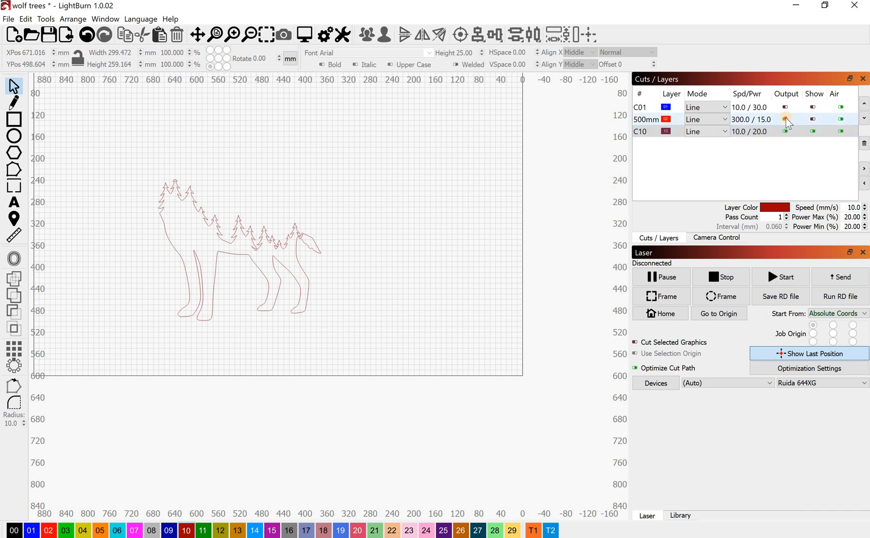
pyautogui.click(812, 120)
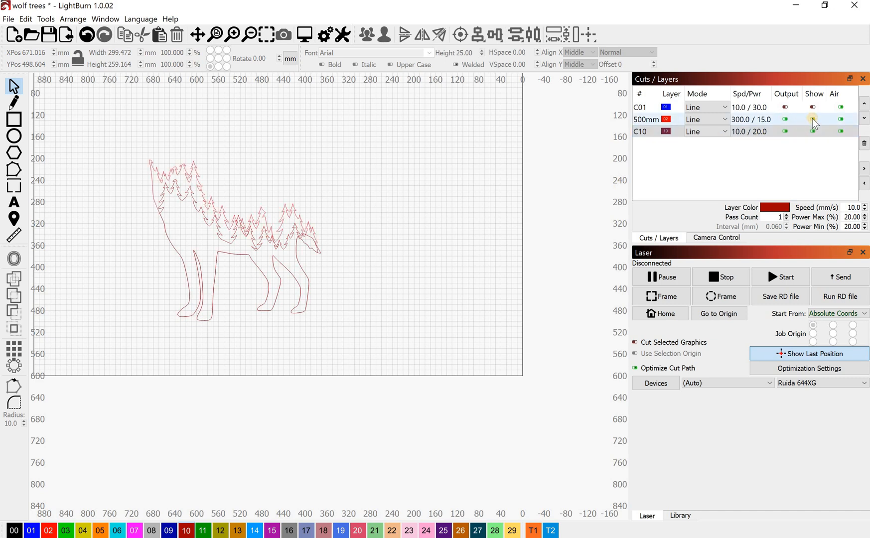
pyautogui.click(787, 107)
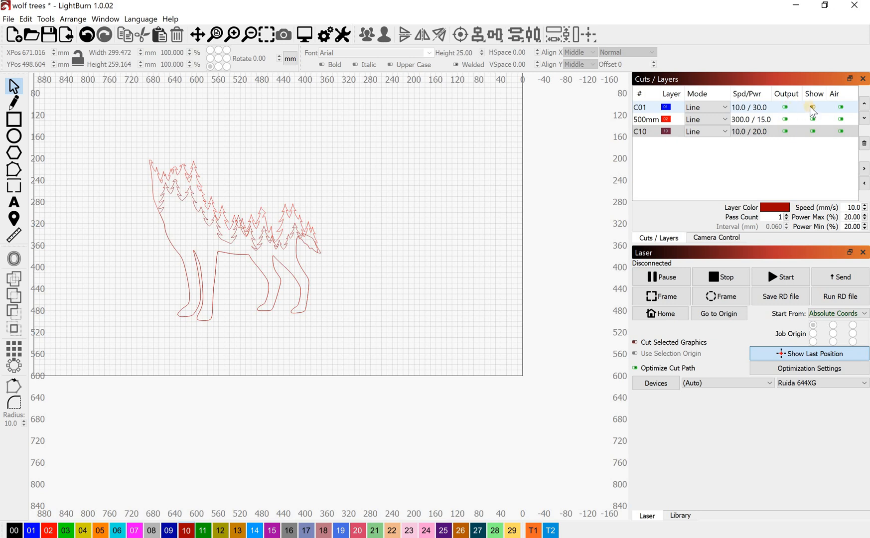
pyautogui.click(813, 107)
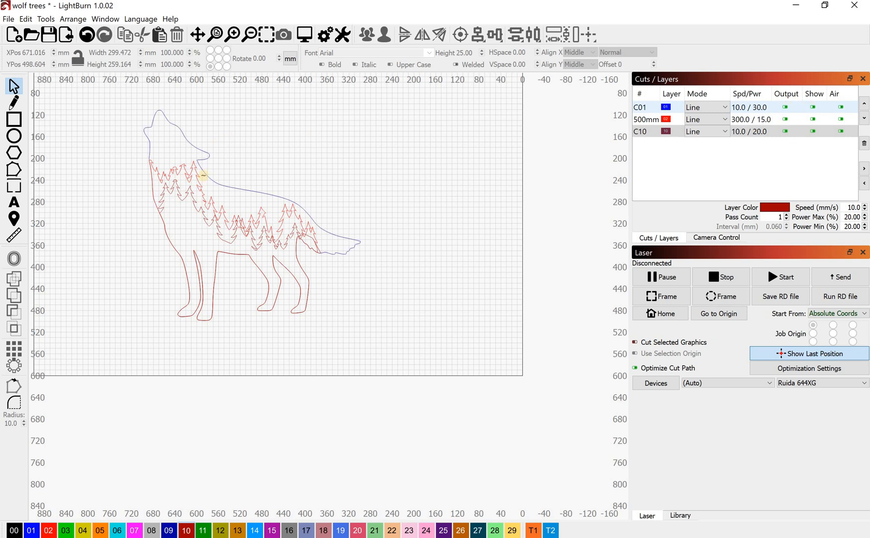
# Examine how the two tree lines overlap on the wolf outline from the chest trees to the tail
pyautogui.scroll(3, 209, 209)
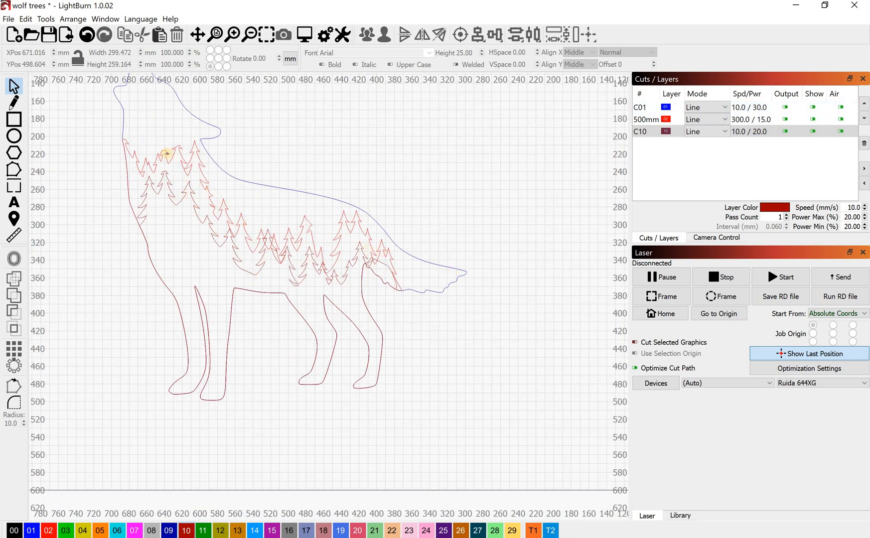
pyautogui.scroll(3, 167, 153)
pyautogui.scroll(-2, 349, 250)
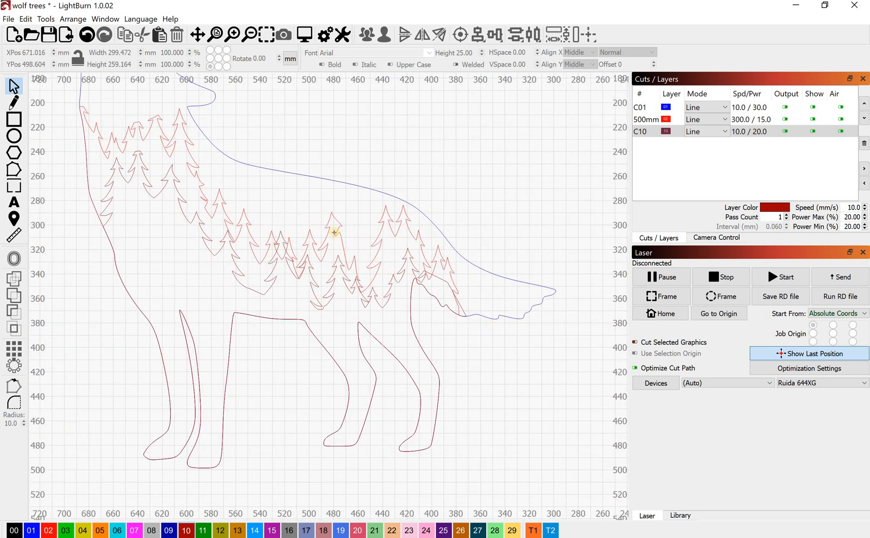
pyautogui.scroll(3, 443, 288)
pyautogui.scroll(3, 428, 270)
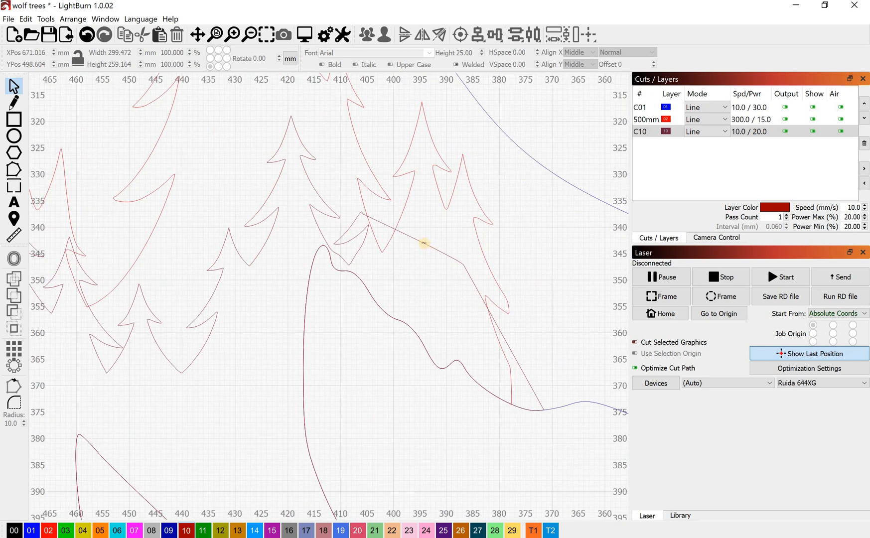
pyautogui.scroll(-2, 398, 238)
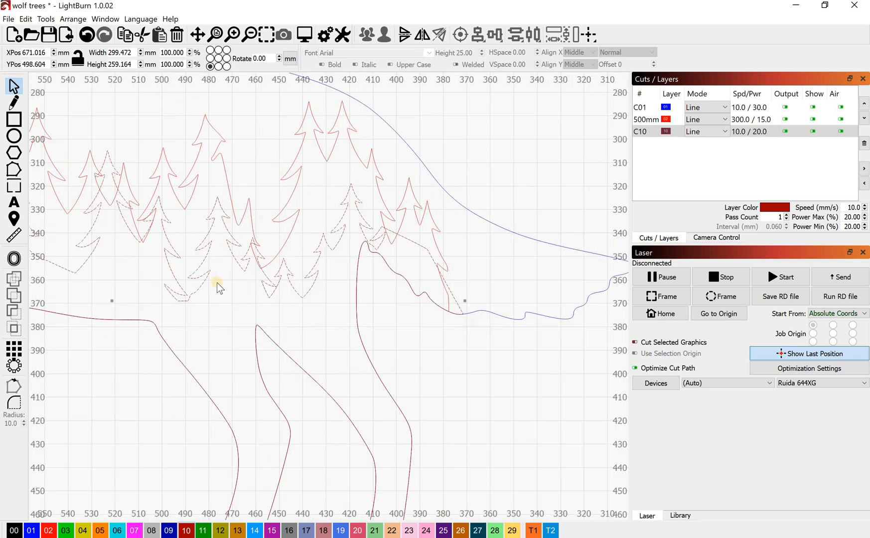
pyautogui.scroll(-3, 241, 325)
pyautogui.scroll(2, 223, 245)
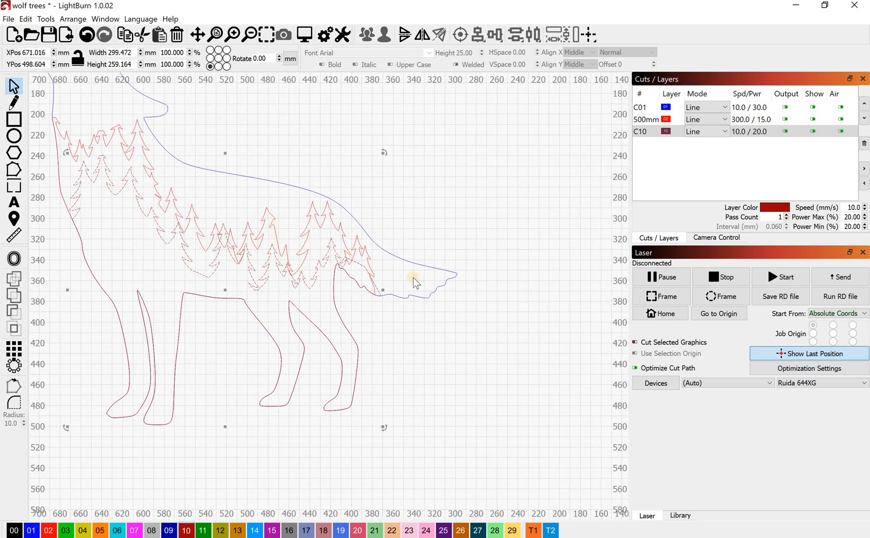
pyautogui.scroll(3, 314, 272)
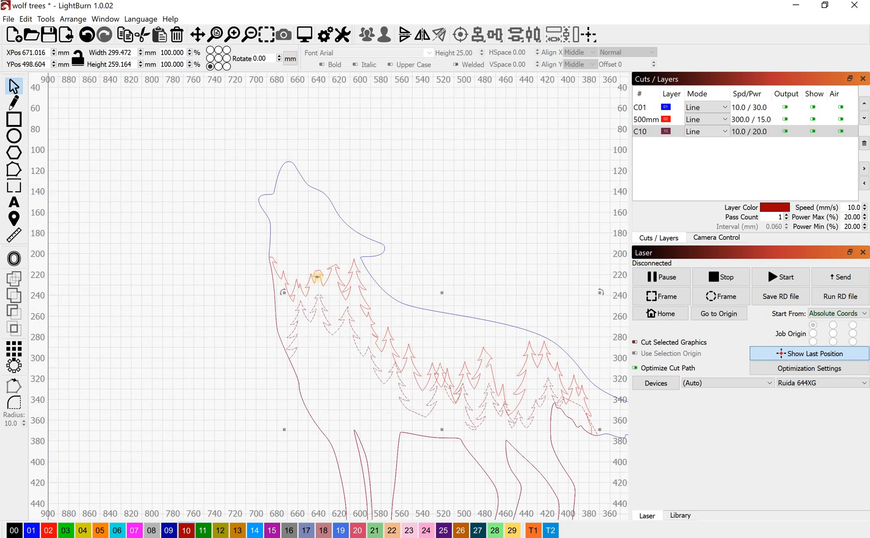
pyautogui.scroll(3, 319, 258)
pyautogui.click(314, 275)
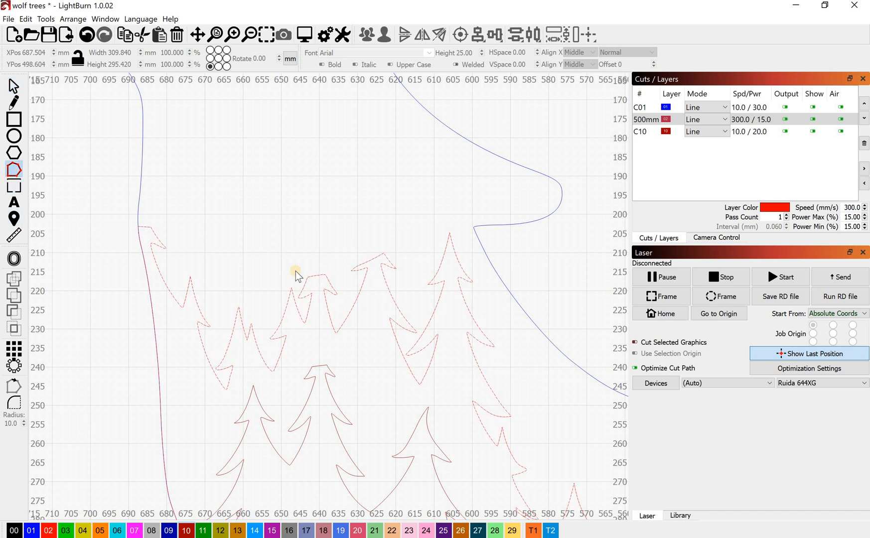
pyautogui.press('Escape')
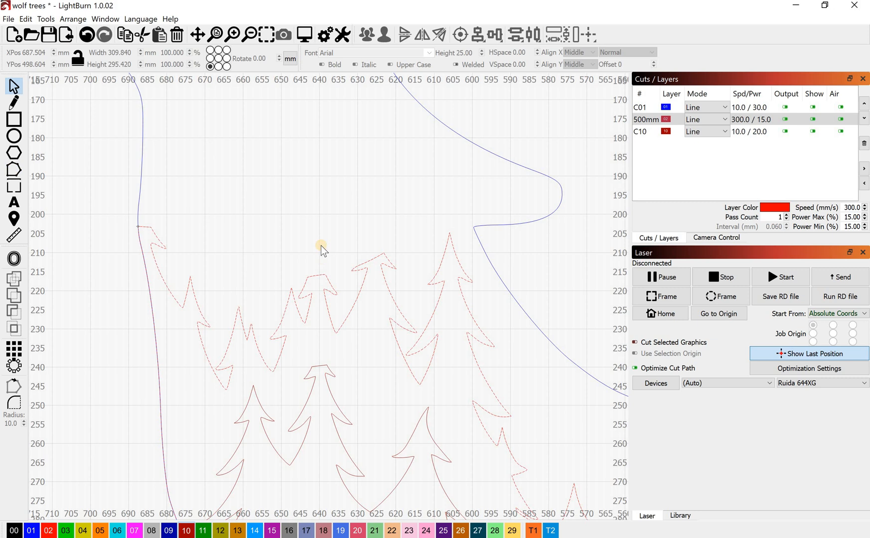
pyautogui.click(421, 211)
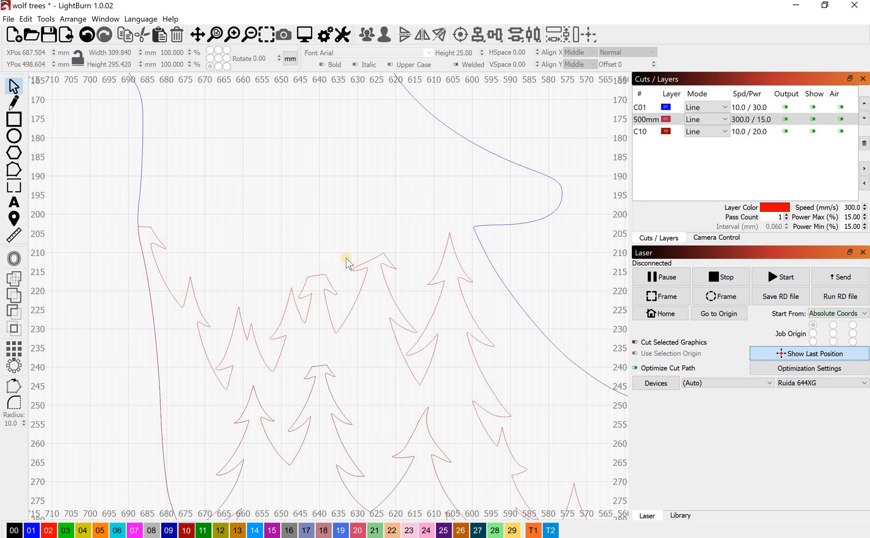
pyautogui.rightClick(318, 280)
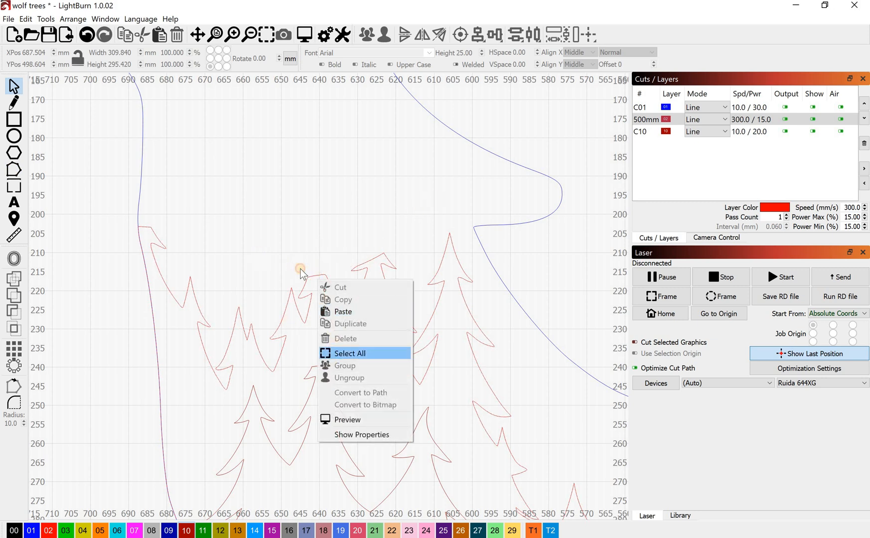
pyautogui.click(321, 275)
pyautogui.rightClick(321, 276)
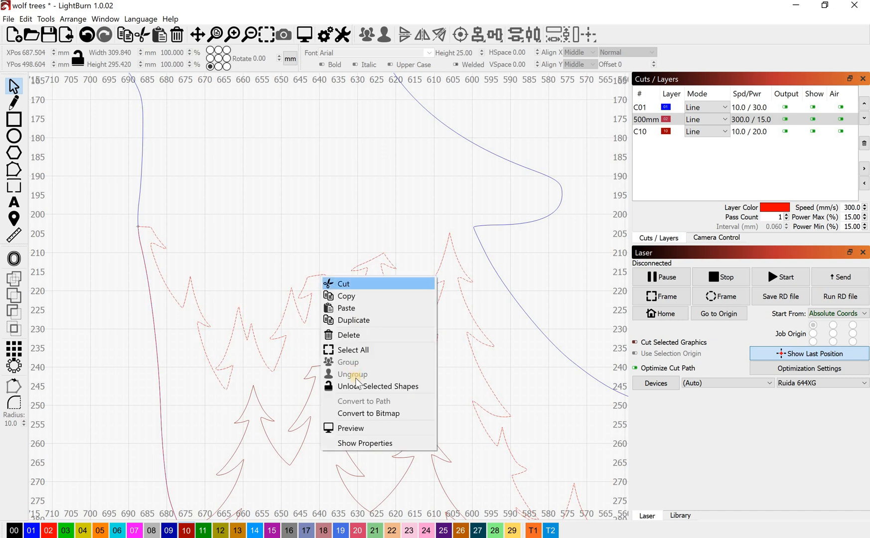
pyautogui.click(319, 295)
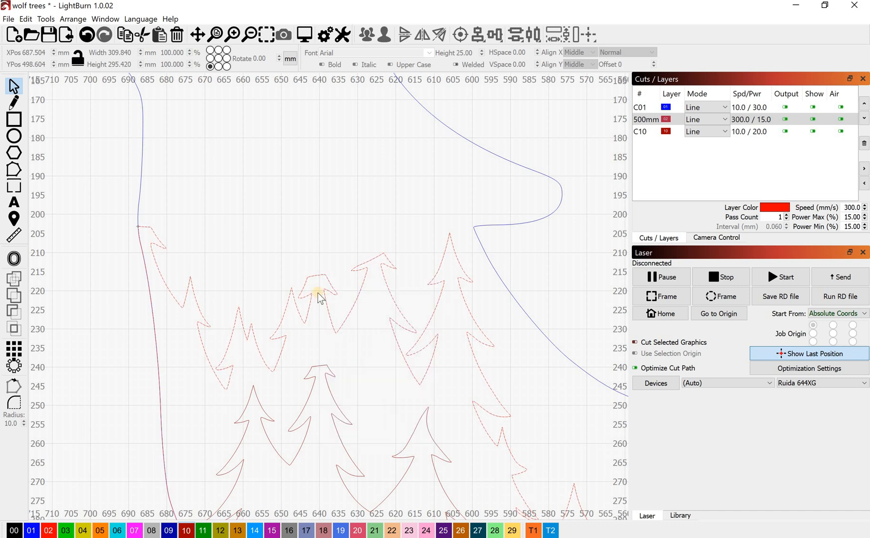
# Edit the second tree line's nodes, pulling the flat top of the tree near X 640 up into a tall peak
pyautogui.click(16, 170)
pyautogui.scroll(5, 304, 276)
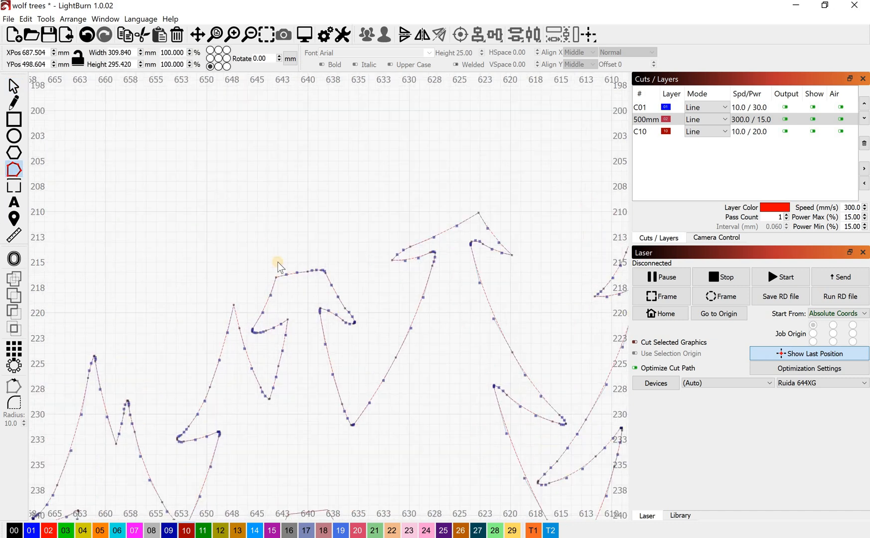
pyautogui.moveTo(252, 226); pyautogui.dragTo(345, 283)
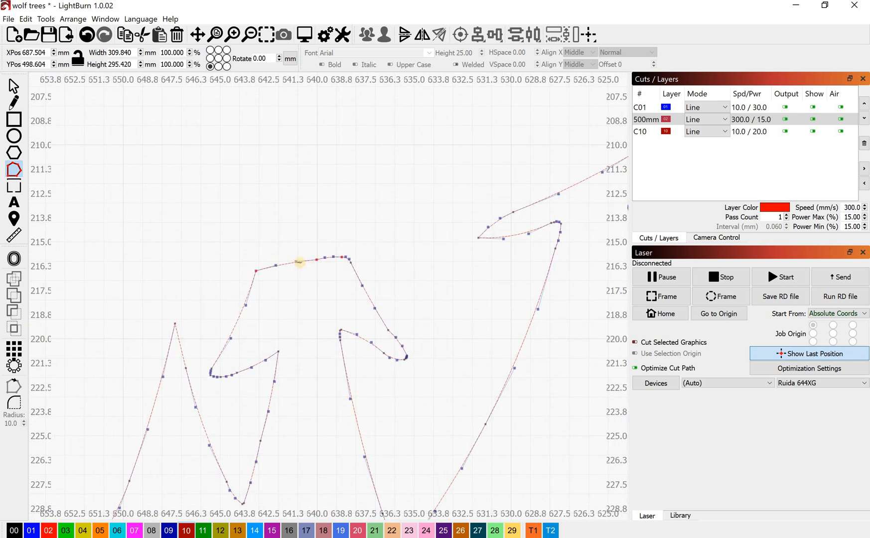
pyautogui.moveTo(295, 223); pyautogui.dragTo(293, 194)
pyautogui.moveTo(315, 247); pyautogui.dragTo(313, 170)
# Delete the leftover corner nodes on both sides of the reshaped tree's peak to make its slopes smooth
pyautogui.doubleClick(316, 189)
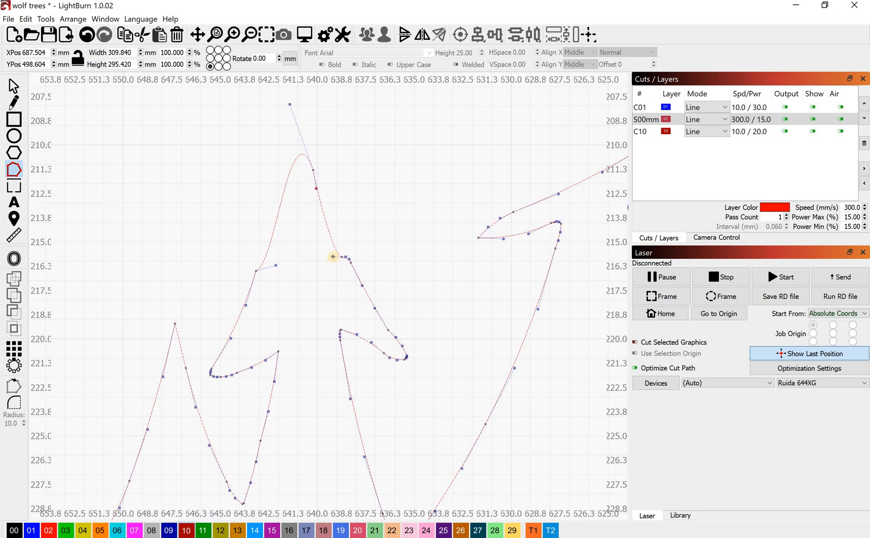
pyautogui.doubleClick(337, 242)
pyautogui.scroll(6, 348, 264)
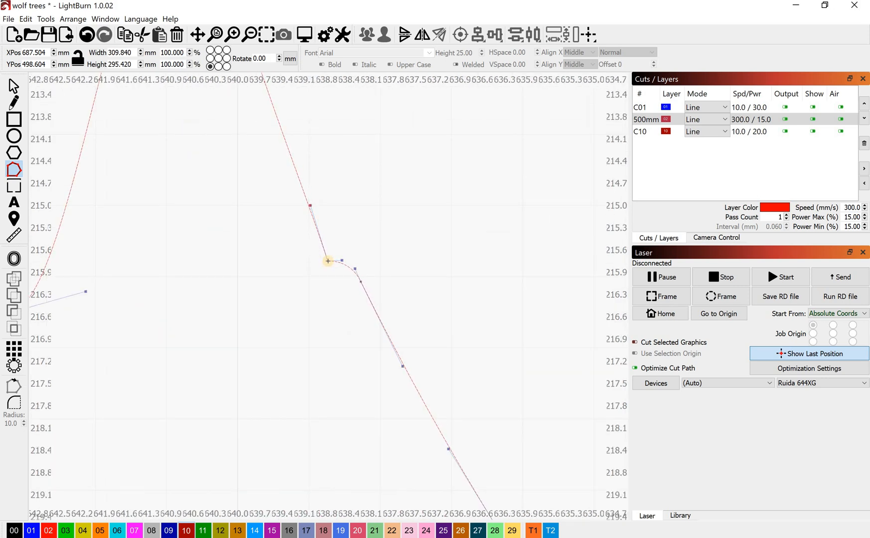
pyautogui.scroll(-3, 234, 304)
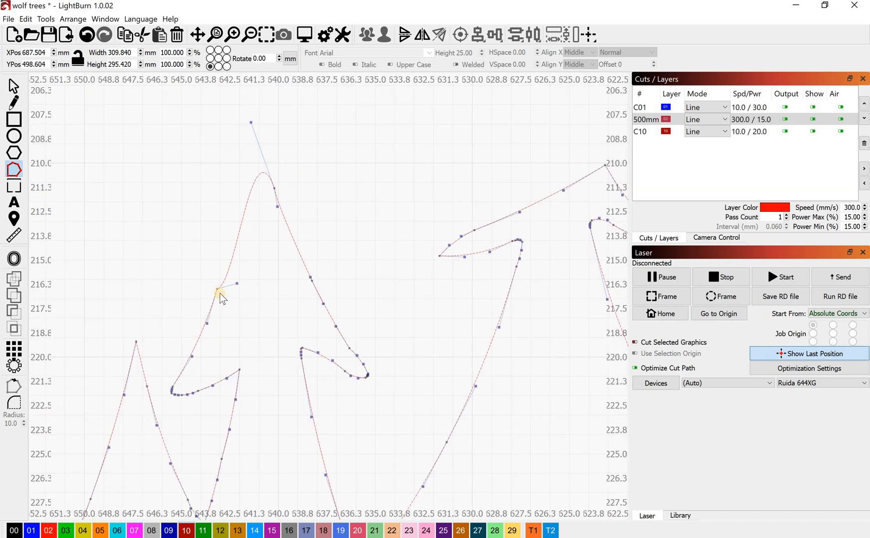
pyautogui.scroll(4, 209, 259)
pyautogui.scroll(-10, 223, 288)
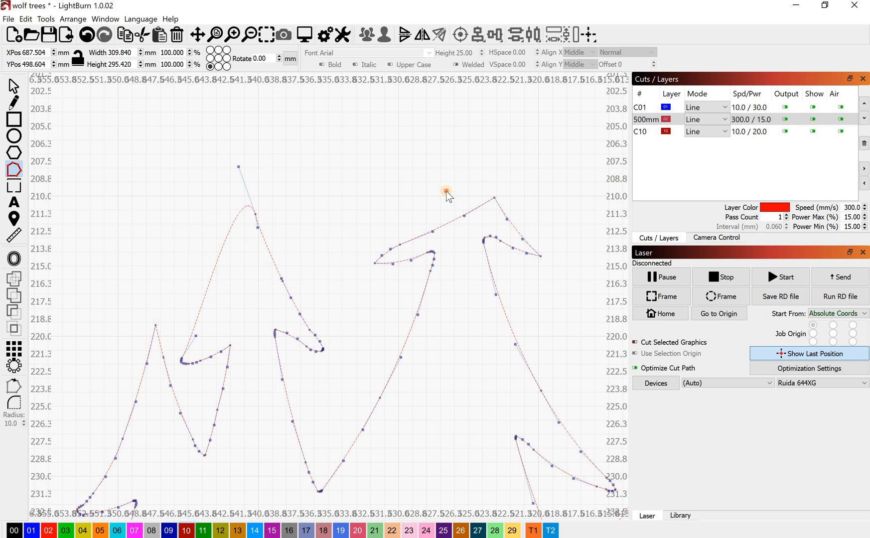
# Reshape the slanted tree top near X 625 into a tall rounded peak, deleting the extra node on its slope and raising its tip
pyautogui.moveTo(446, 191); pyautogui.dragTo(438, 107)
pyautogui.moveTo(433, 232); pyautogui.dragTo(414, 201)
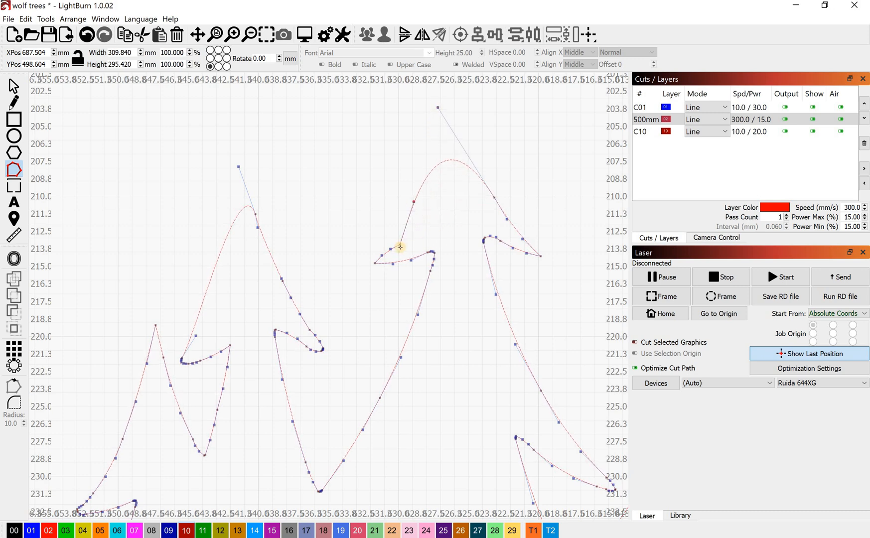
pyautogui.press('d')
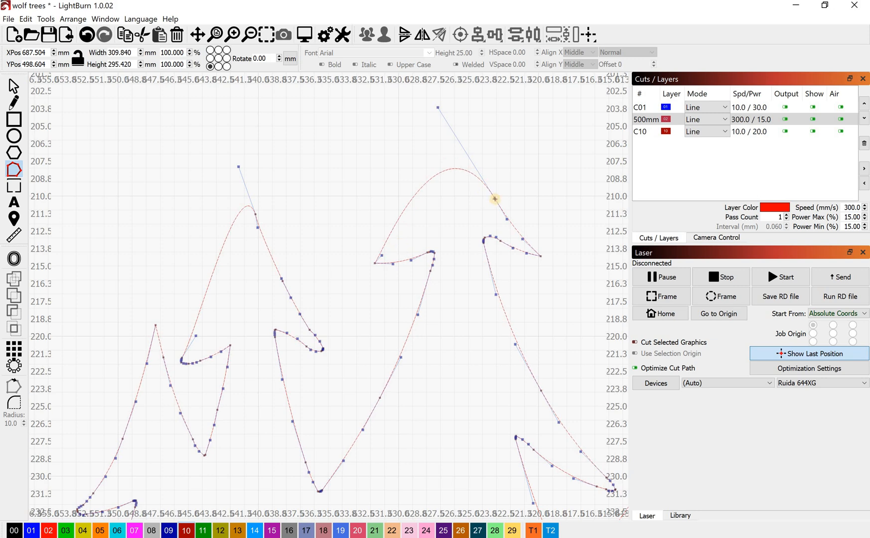
pyautogui.moveTo(495, 198); pyautogui.dragTo(492, 138)
pyautogui.scroll(-6, 458, 209)
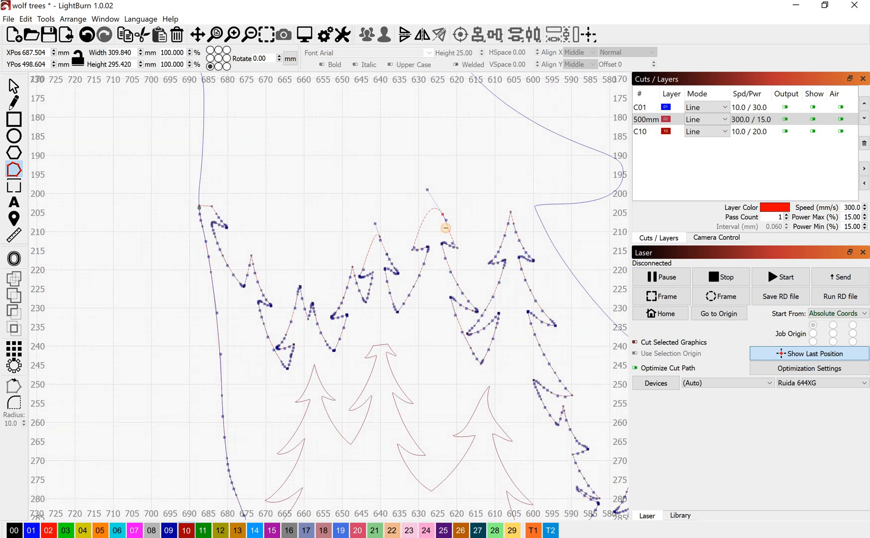
# Raise the flat-topped tree at the wolf's chest edge about 5 mm into a pointed tip and leave node editing
pyautogui.scroll(2, 424, 229)
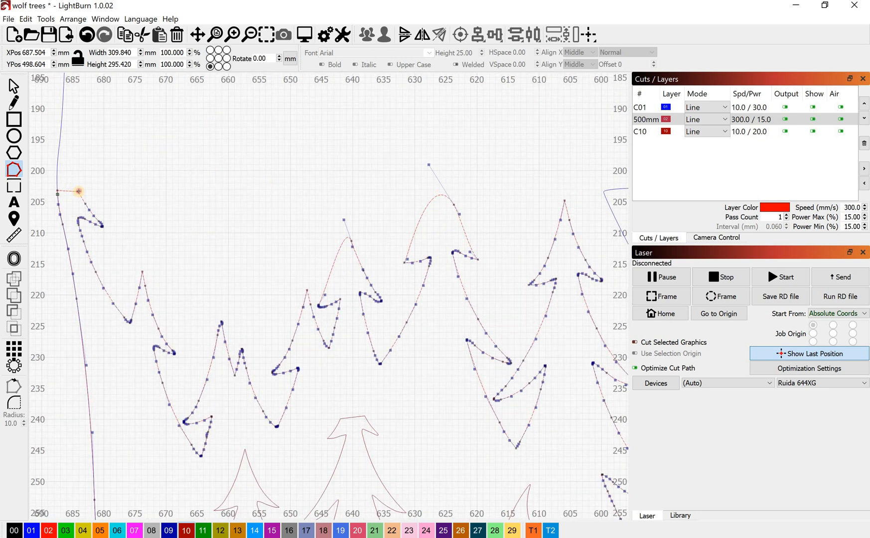
pyautogui.moveTo(74, 170); pyautogui.dragTo(67, 160)
pyautogui.press('Escape')
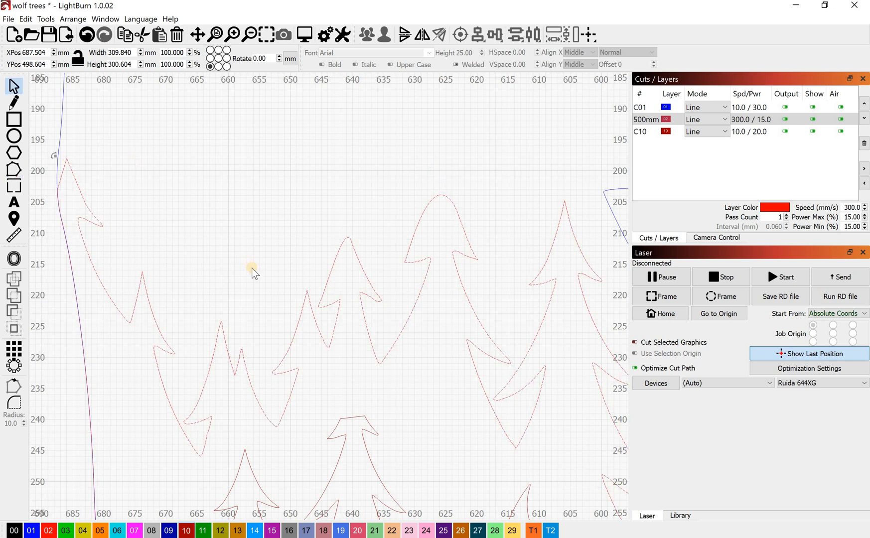
# Examine where the reshaped second tree line crosses the first tree line along the wolf's body
pyautogui.scroll(-6, 252, 272)
pyautogui.scroll(-3, 349, 229)
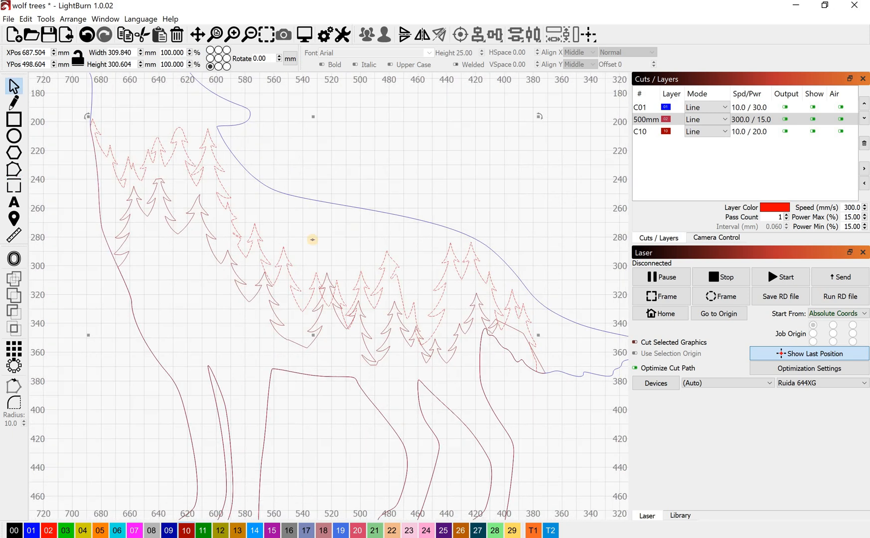
pyautogui.scroll(4, 334, 249)
pyautogui.scroll(1, 352, 180)
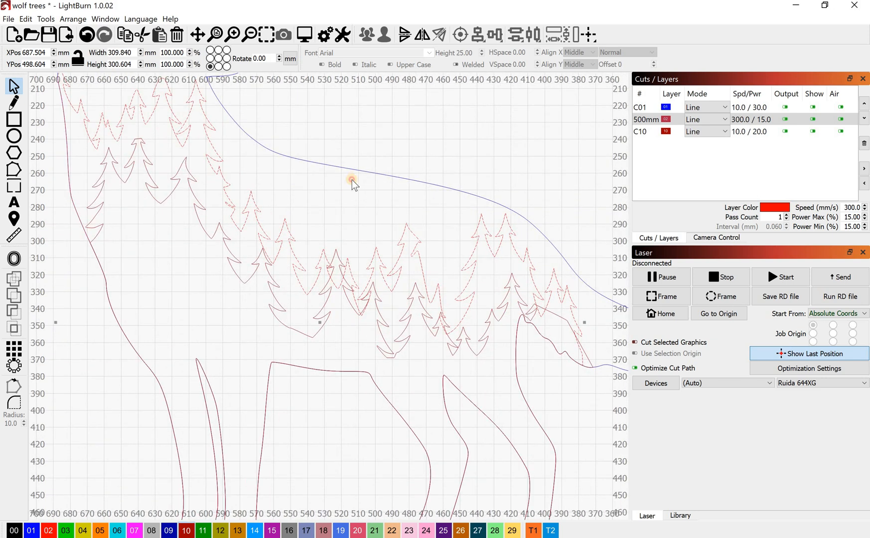
pyautogui.scroll(4, 492, 245)
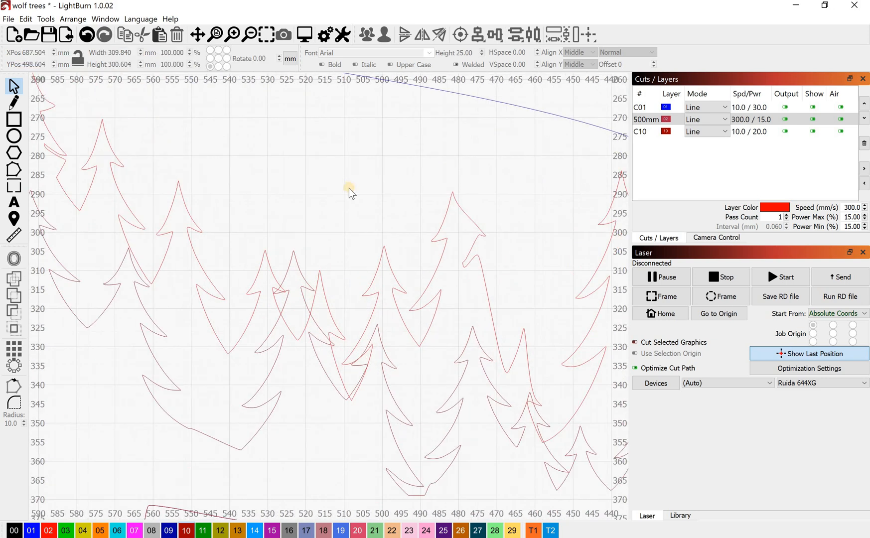
pyautogui.scroll(-3, 324, 199)
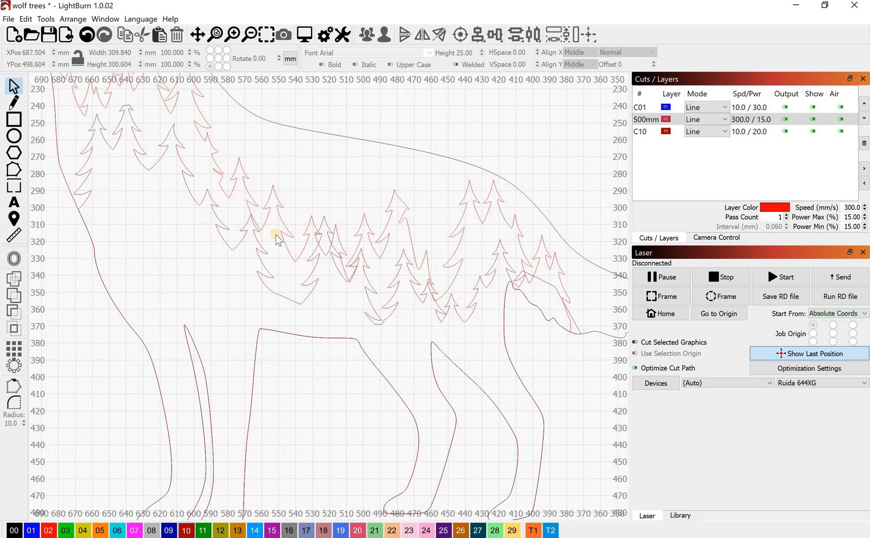